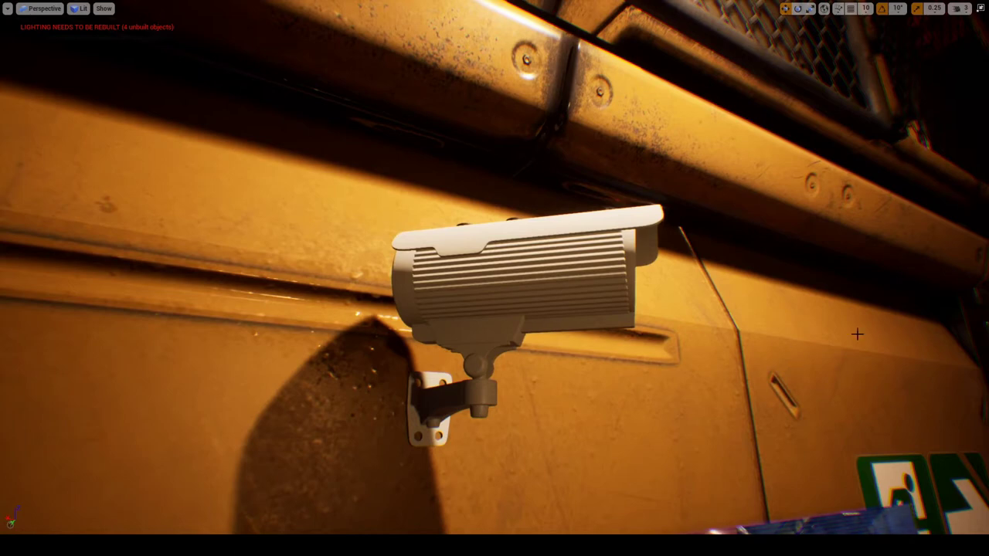
# Step: Examine the spaceship interior level and the Spaceship Interior Environment Set page in the Epic Games Launcher, and return to the Demonstration level
pyautogui.moveTo(710, 270); pyautogui.dragTo(710, 279, button='middle')
pyautogui.moveTo(710, 279); pyautogui.dragTo(668, 336, button='right')
pyautogui.moveTo(888, 375); pyautogui.dragTo(888, 390, button='right')
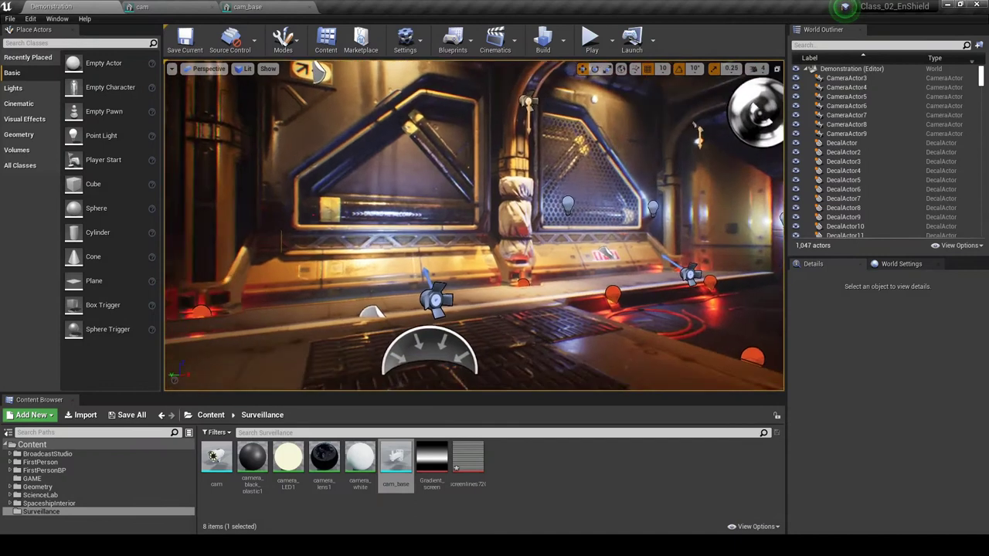
pyautogui.moveTo(474, 225); pyautogui.dragTo(589, 240, button='right')
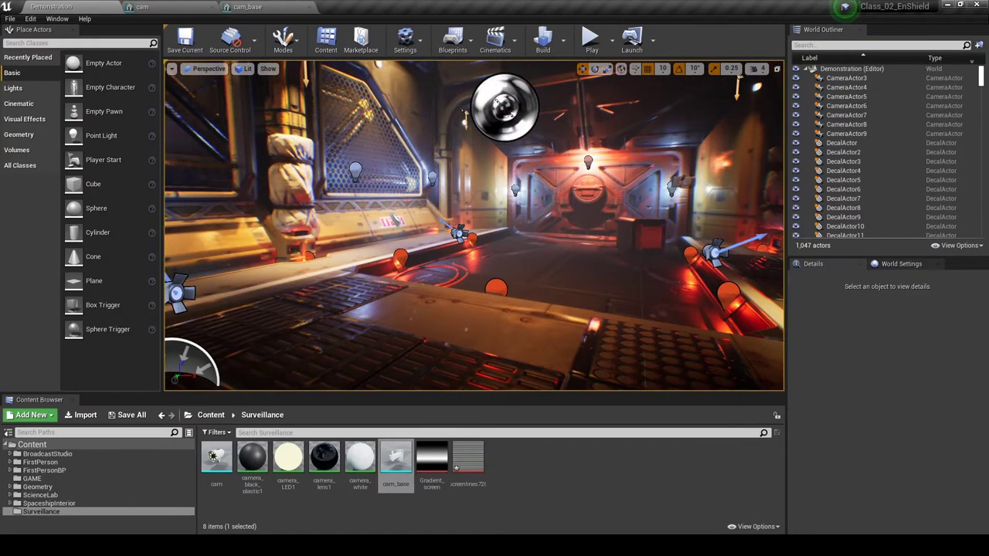
pyautogui.hotkey('alt', 'Tab')
pyautogui.moveTo(607, 236)
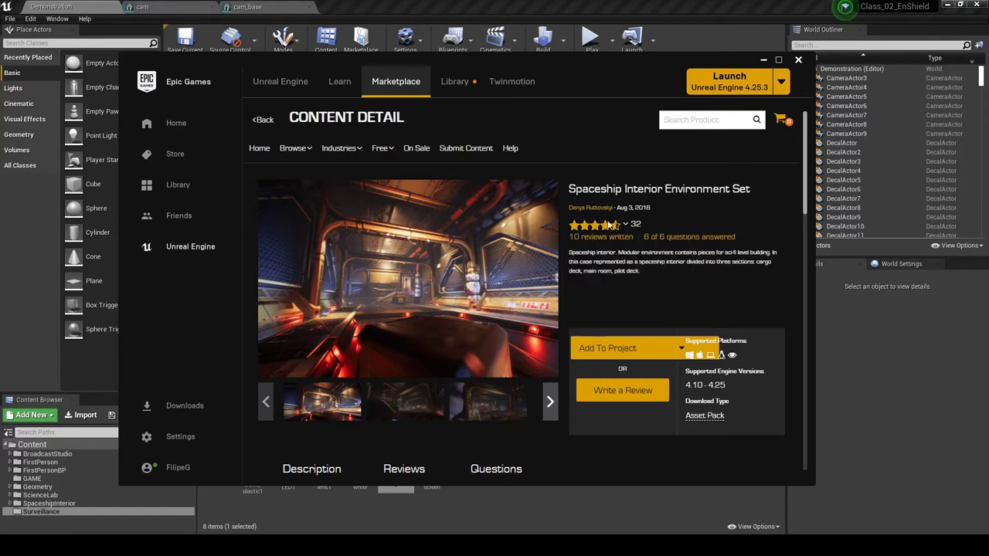
pyautogui.click(101, 9)
pyautogui.moveTo(444, 304); pyautogui.dragTo(423, 305, button='right')
pyautogui.press('s')
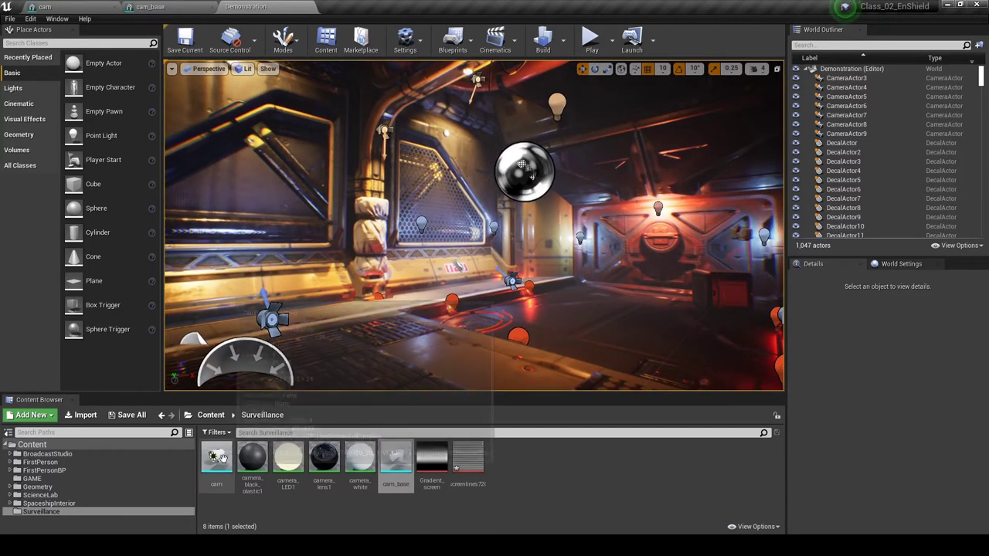
# Step: Examine the cam and cam_base static meshes in their mesh editors and return to the Demonstration level
pyautogui.click(211, 6)
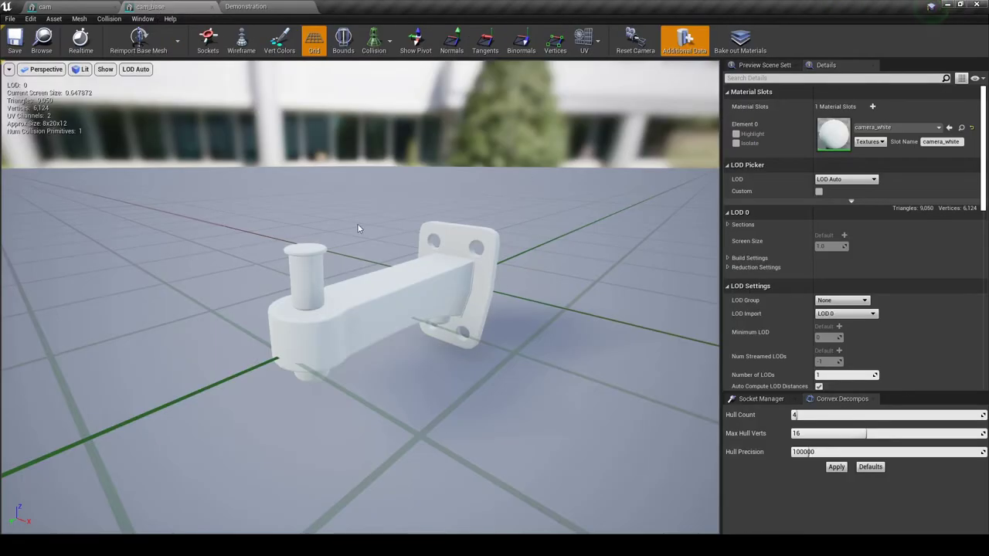
pyautogui.click(269, 6)
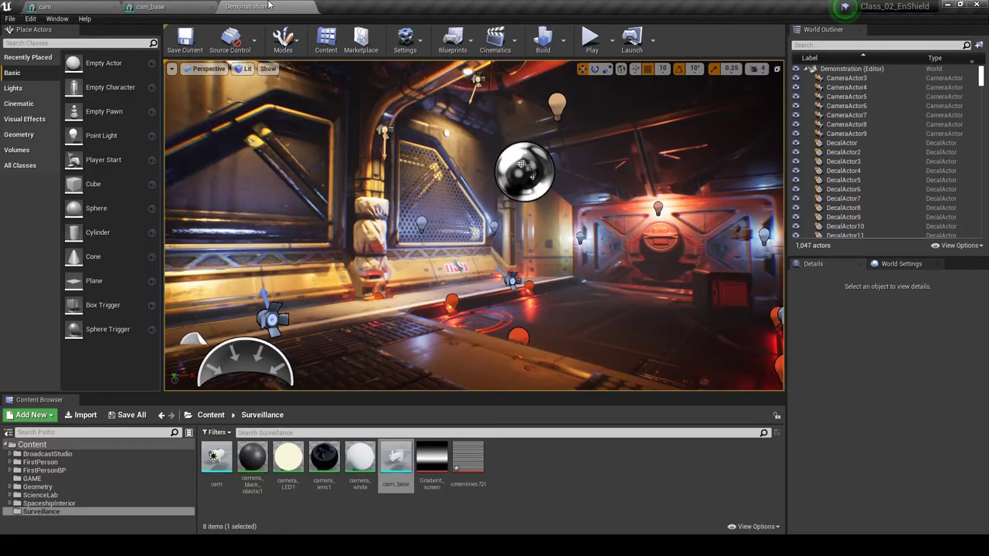
pyautogui.click(119, 6)
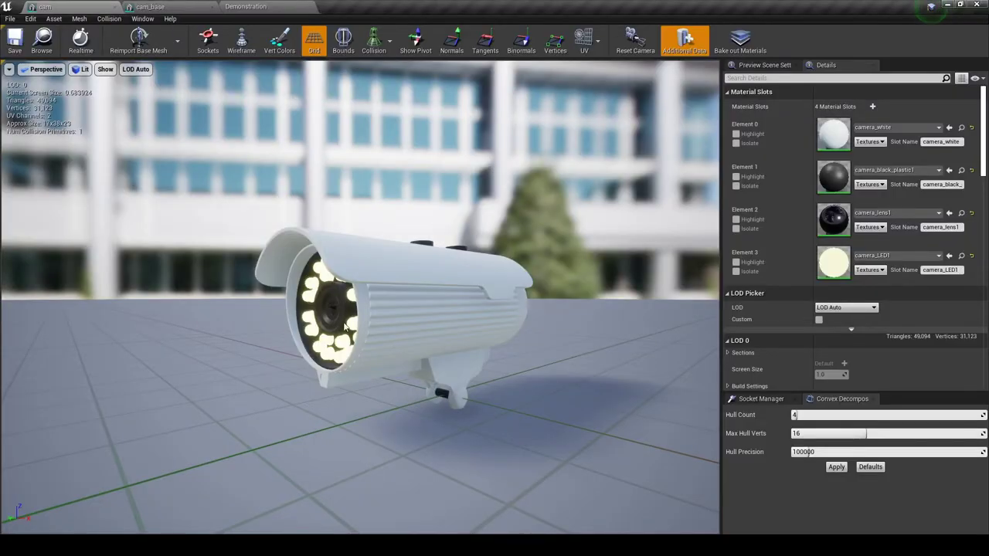
pyautogui.click(239, 6)
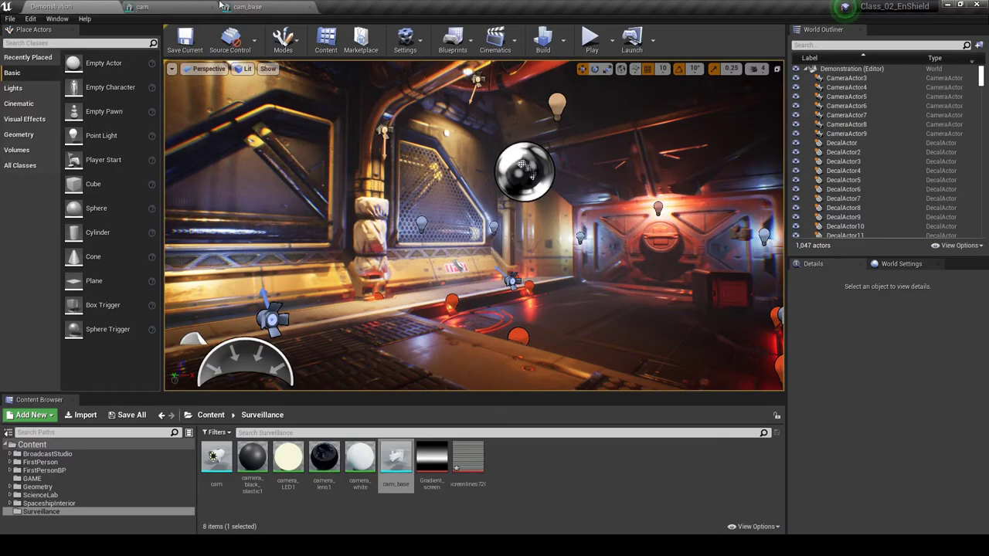
pyautogui.click(235, 6)
pyautogui.click(178, 6)
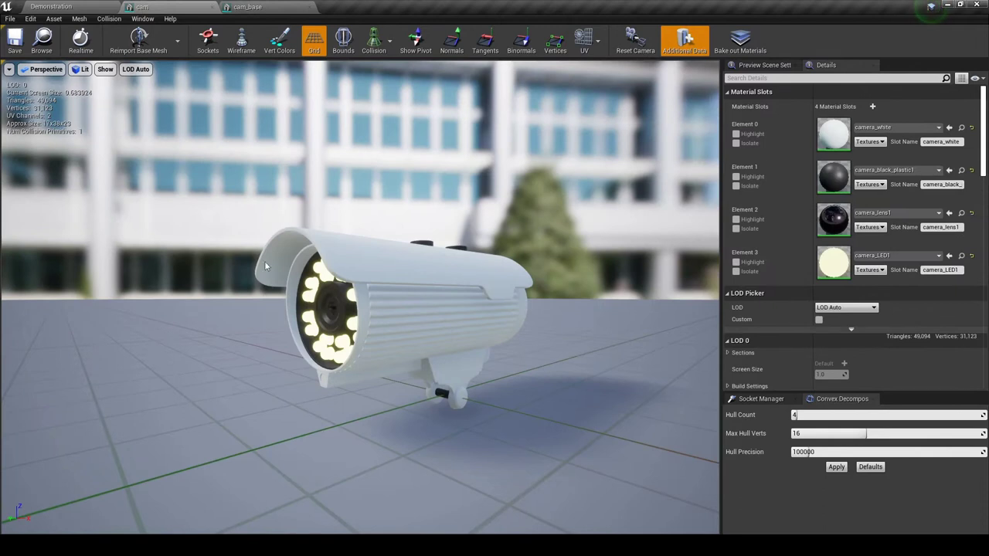
pyautogui.click(270, 7)
pyautogui.moveTo(288, 333); pyautogui.dragTo(224, 237)
pyautogui.click(51, 6)
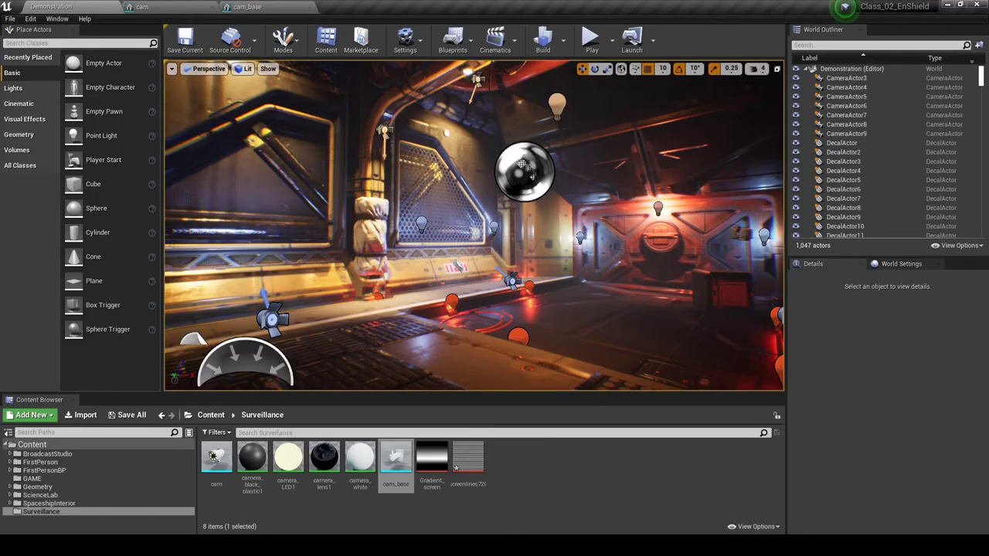
# Step: Place the cam static mesh on the spaceship floor as a trial and delete it from the level
pyautogui.moveTo(216, 457); pyautogui.dragTo(455, 359)
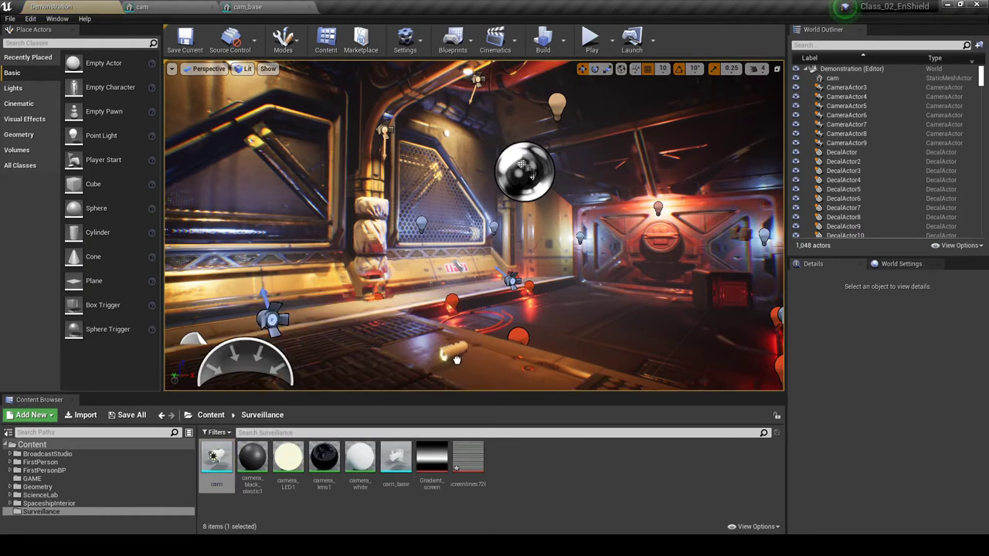
pyautogui.press('f')
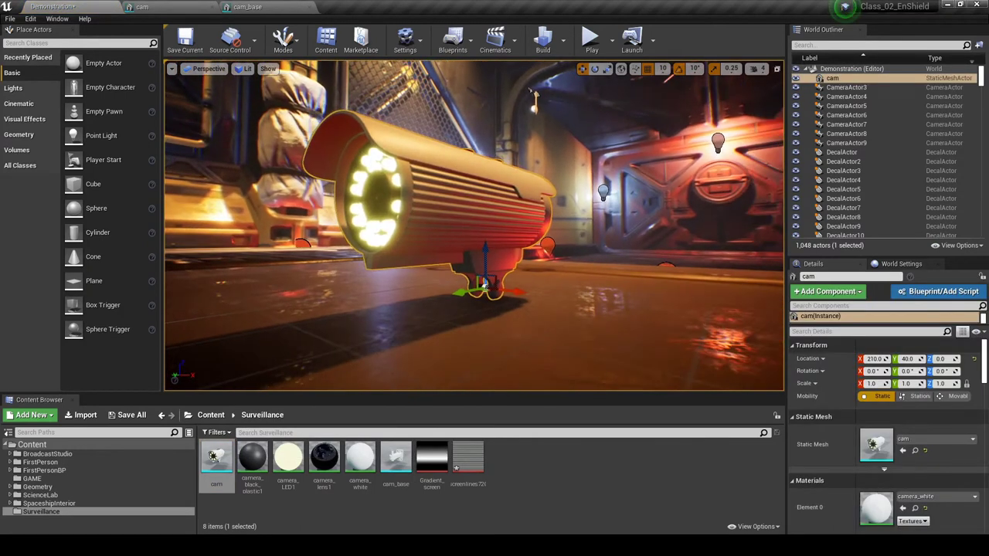
pyautogui.moveTo(474, 224); pyautogui.dragTo(495, 220, button='right')
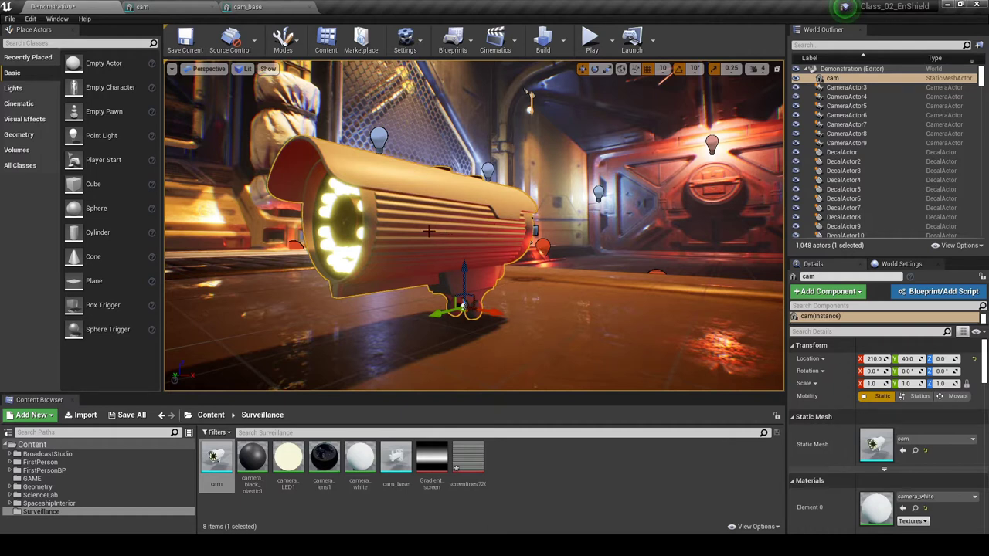
pyautogui.press('Delete')
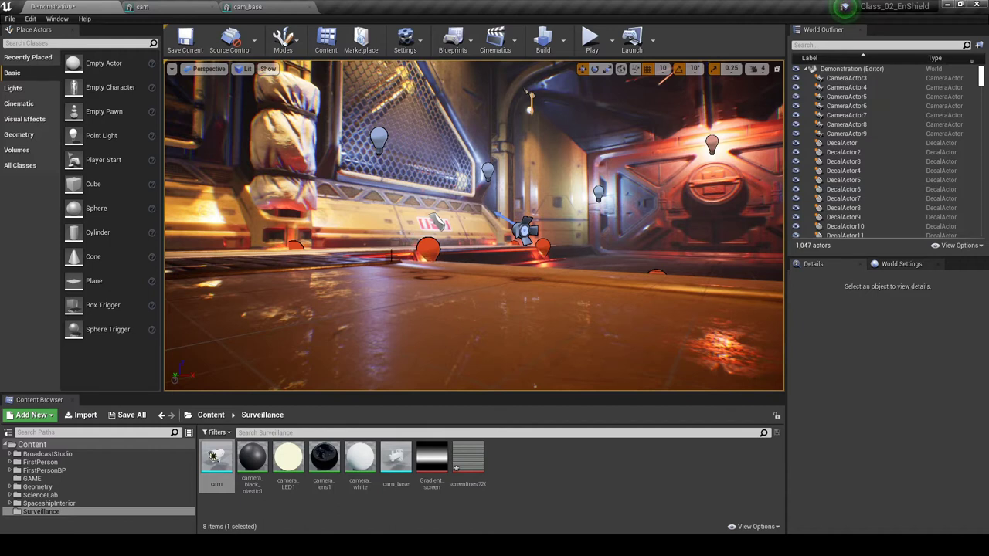
# Step: Create an Actor-based Blueprint Class named Camera_BP in the Surveillance folder
pyautogui.moveTo(345, 342); pyautogui.dragTo(330, 322, button='middle')
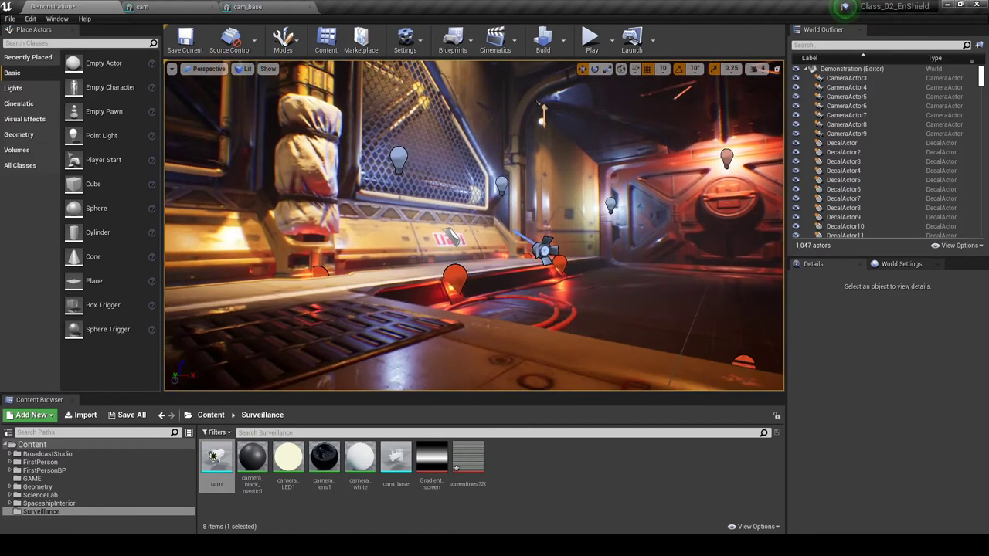
pyautogui.rightClick(522, 471)
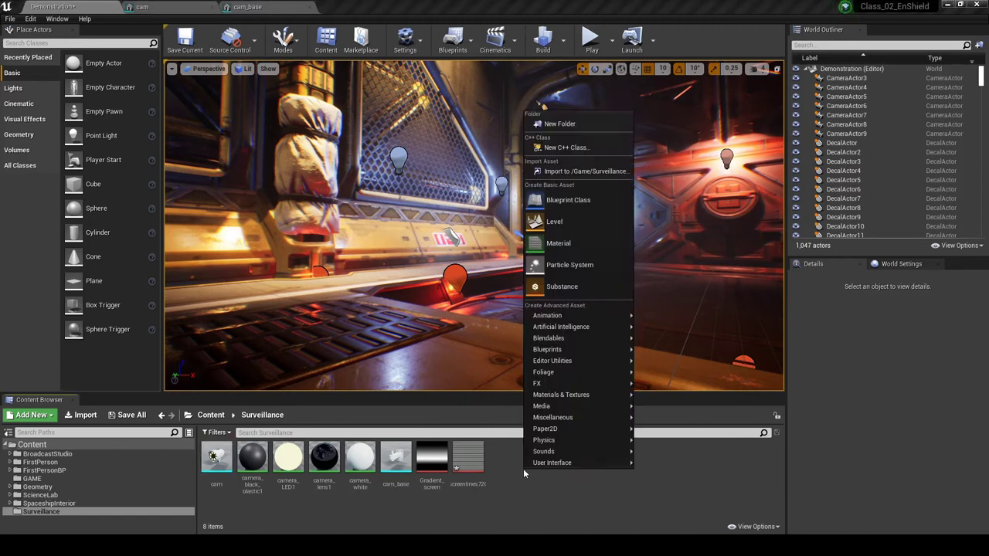
pyautogui.click(568, 203)
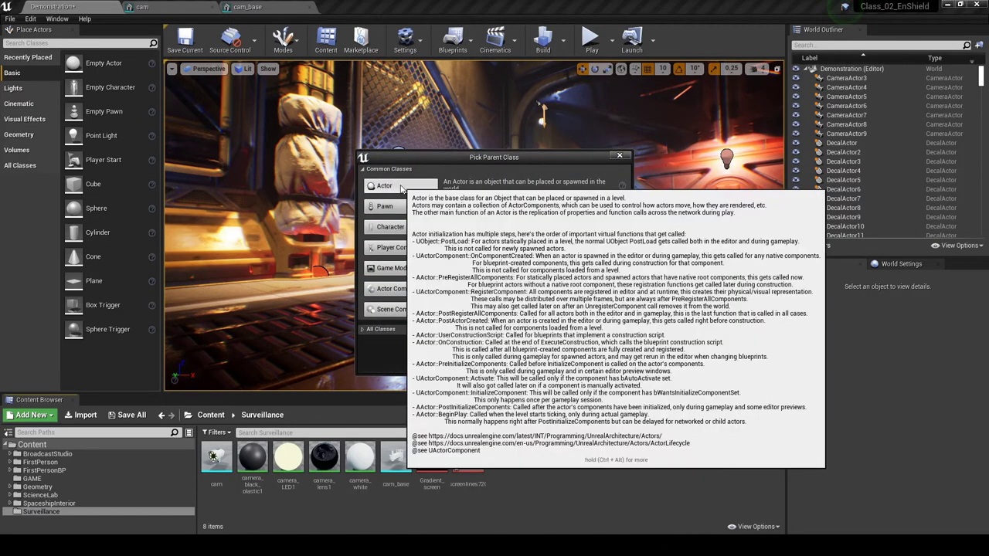
pyautogui.click(401, 190)
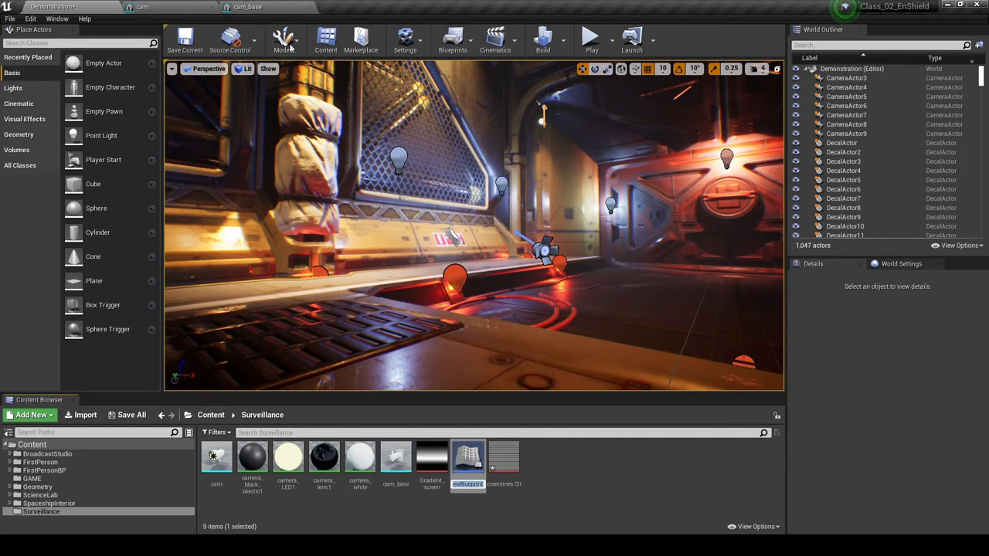
pyautogui.write('Cam')
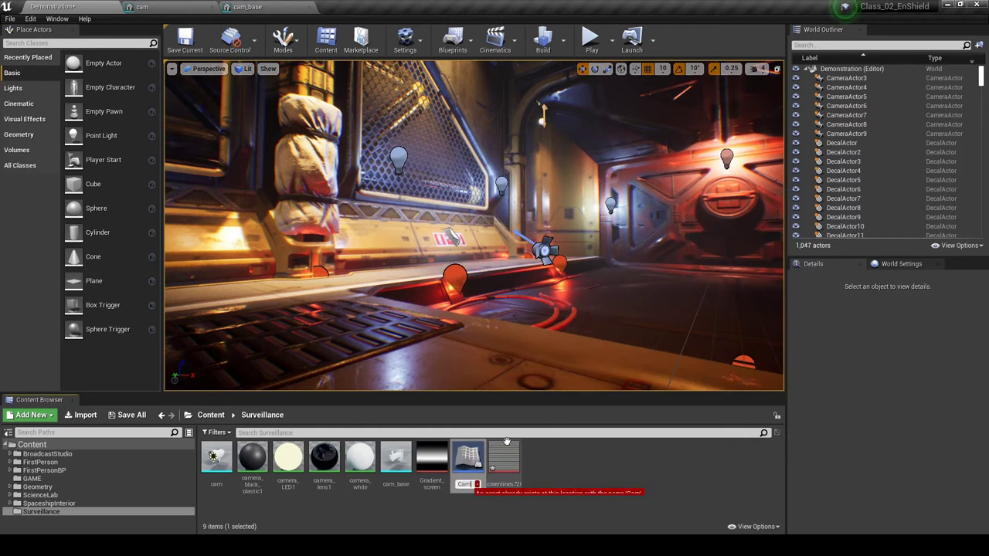
pyautogui.write('era_BP')
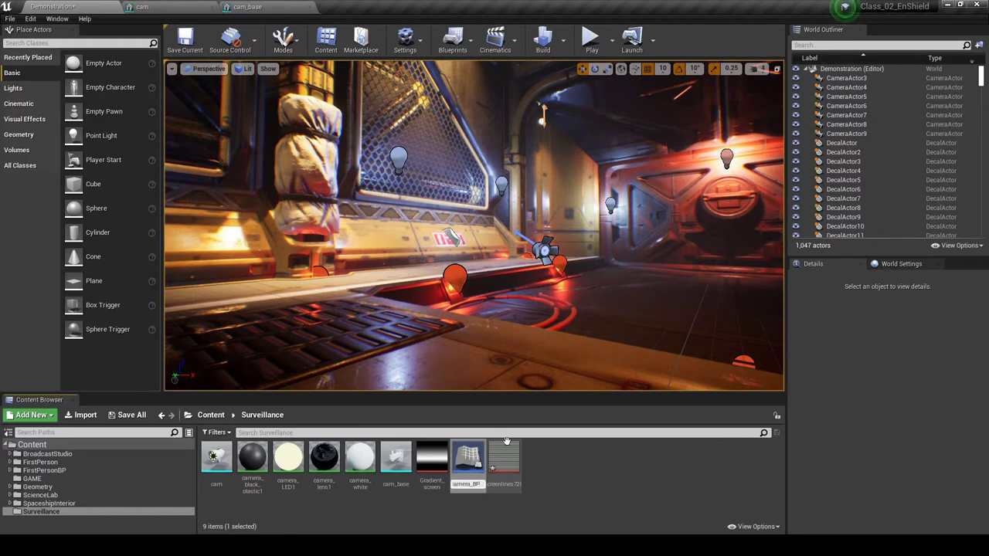
pyautogui.press('Return')
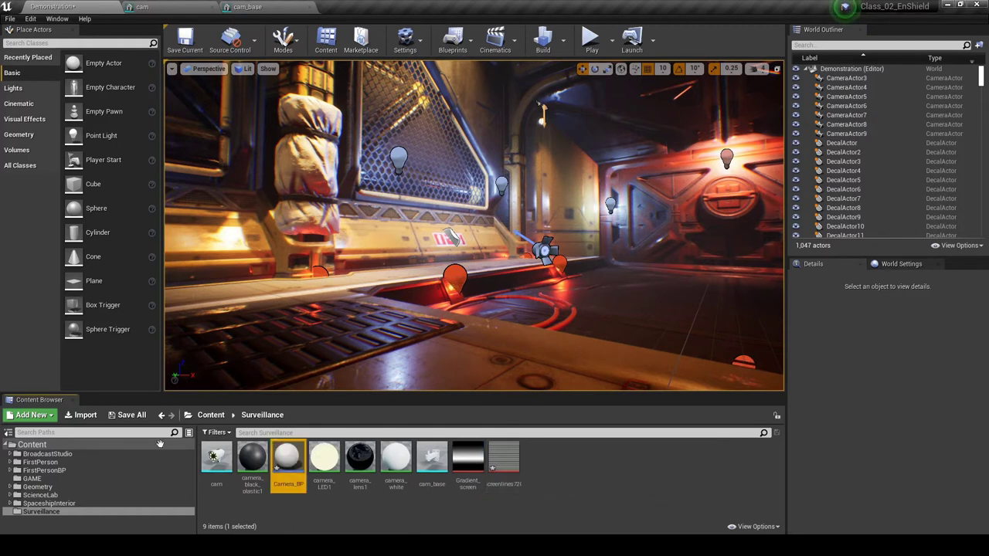
# Step: Open the Camera_BP blueprint and add a Static Mesh component named cam_body
pyautogui.doubleClick(287, 455)
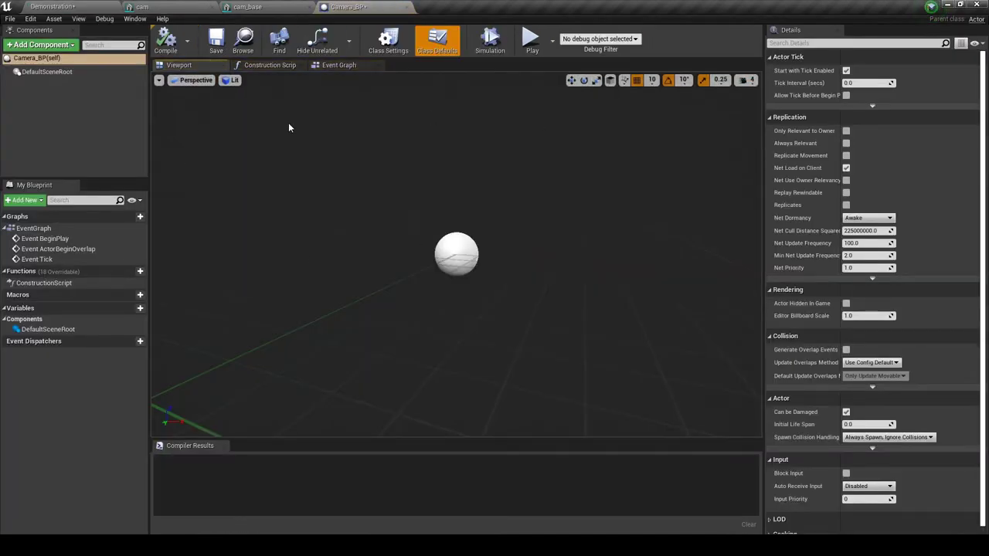
pyautogui.click(75, 45)
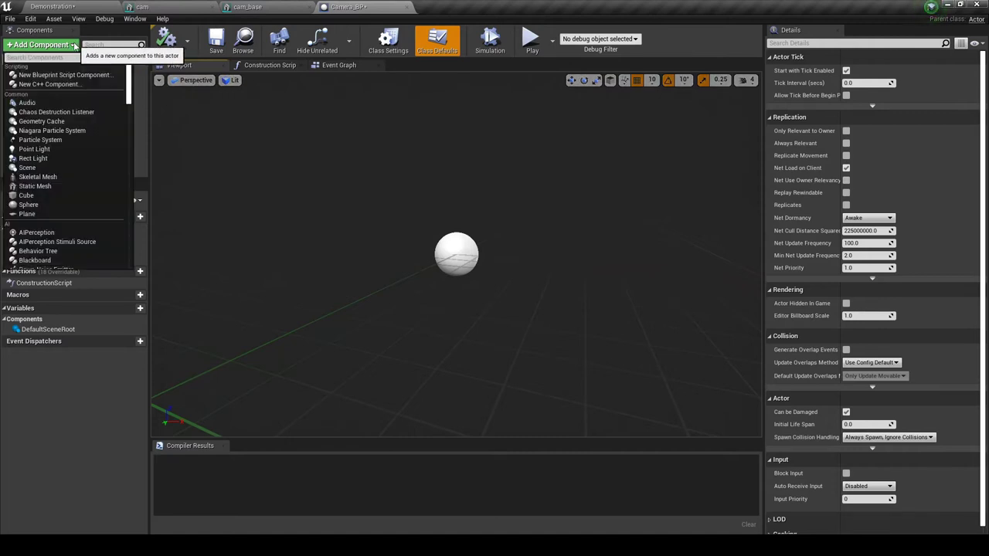
pyautogui.write('static mesh')
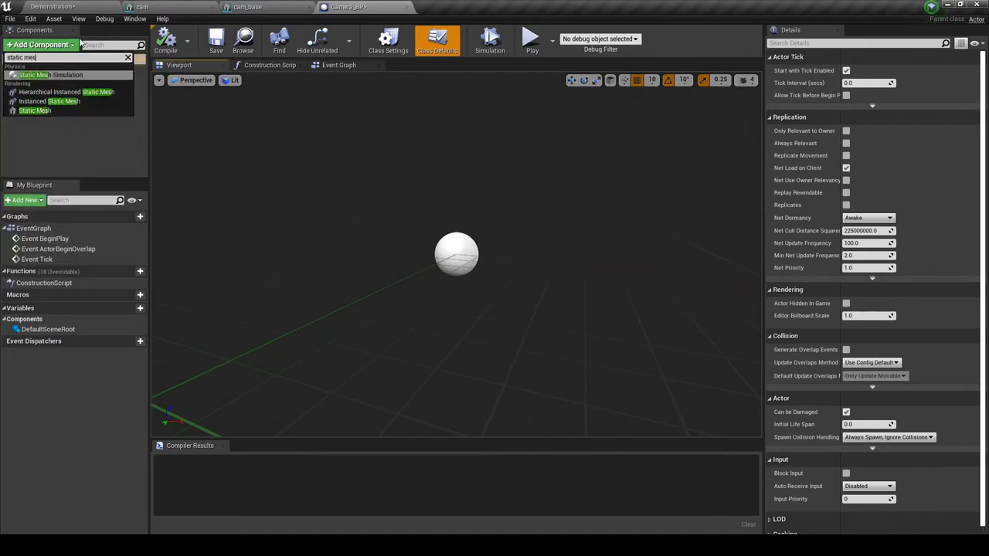
pyautogui.click(31, 112)
pyautogui.write('cam')
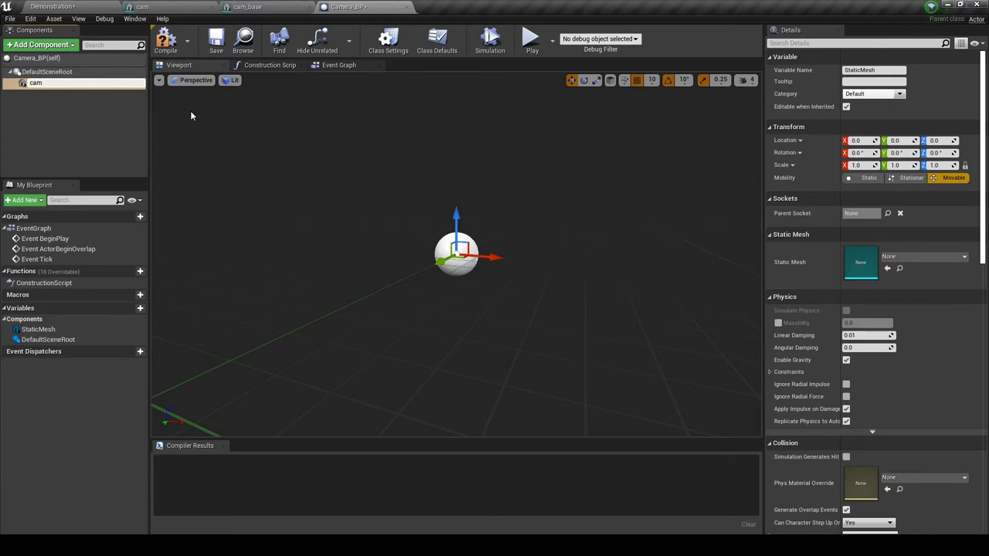
pyautogui.write('_body')
pyautogui.press('Return')
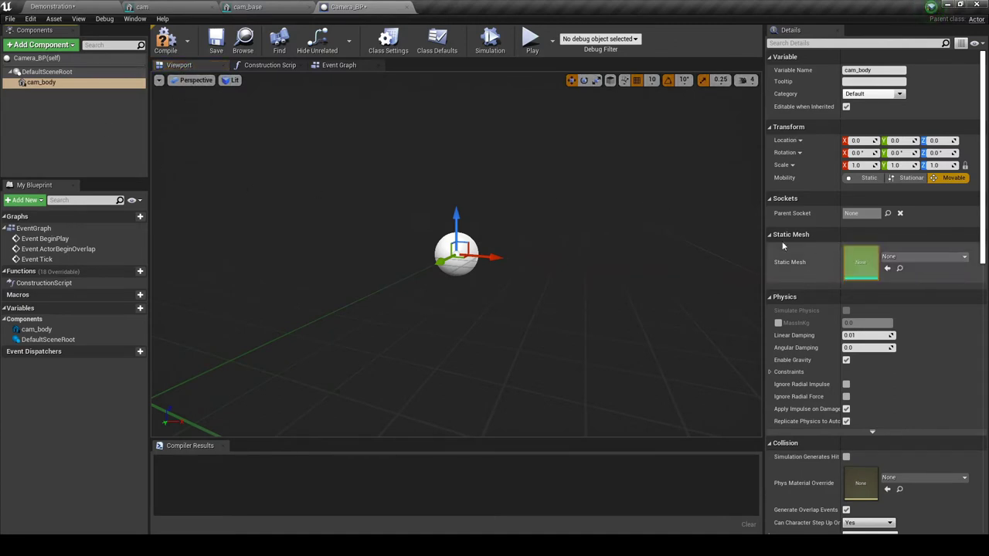
# Step: Assign the cam static mesh to the cam_body component and inspect it in the blueprint viewport
pyautogui.click(963, 257)
pyautogui.write('cam')
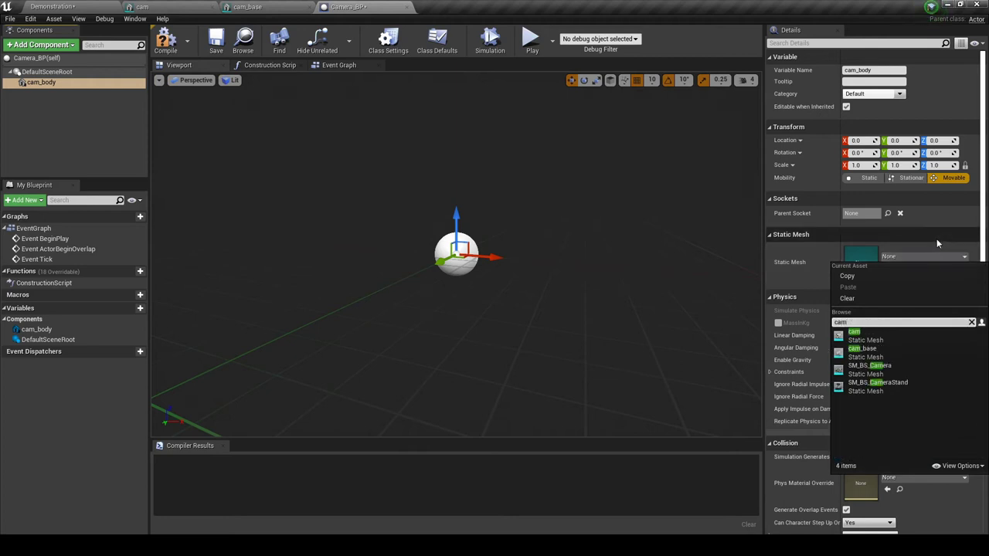
pyautogui.click(859, 337)
pyautogui.press('w')
pyautogui.moveTo(495, 309); pyautogui.dragTo(471, 355, button='right')
pyautogui.moveTo(324, 153); pyautogui.dragTo(387, 164, button='middle')
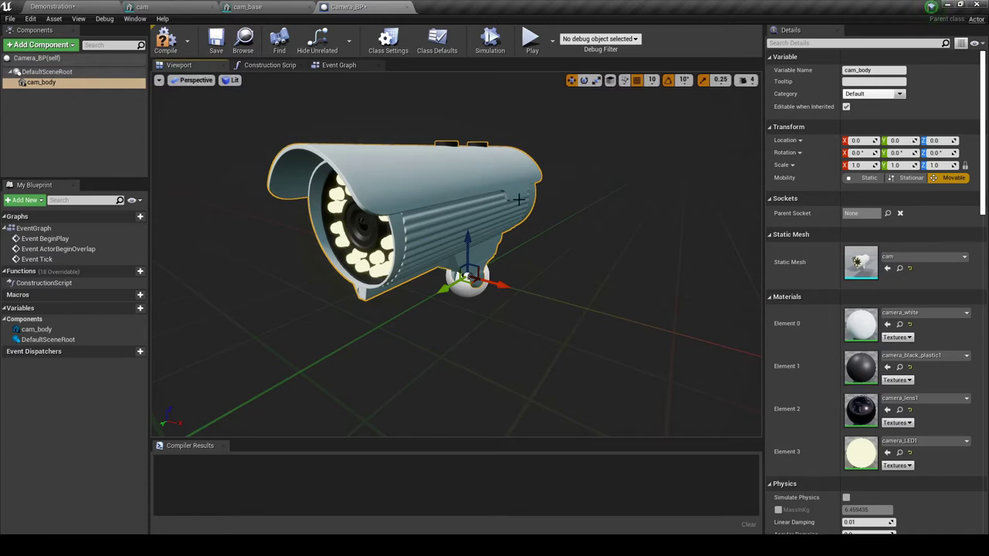
# Step: Add a second Static Mesh component under DefaultSceneRoot and name it cam_base
pyautogui.click(41, 74)
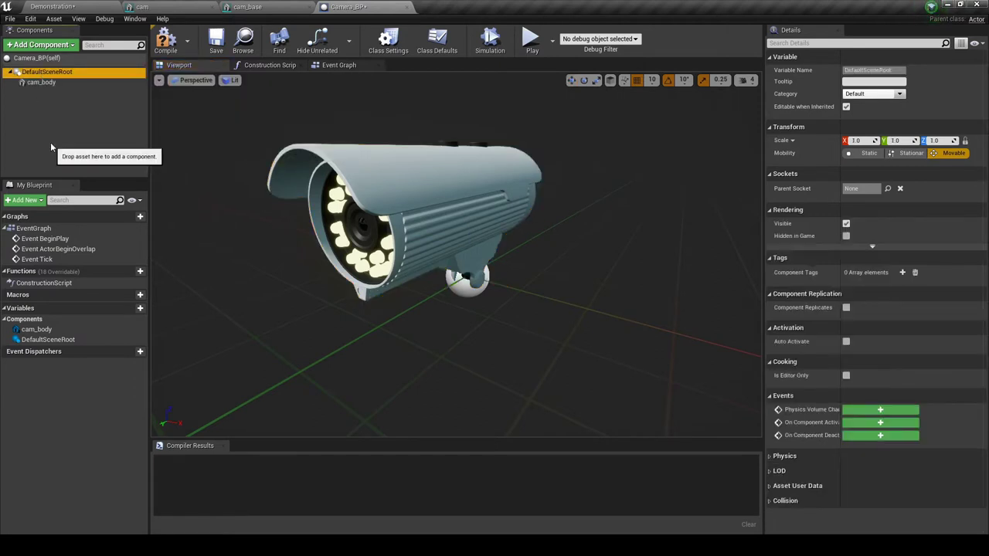
pyautogui.click(76, 47)
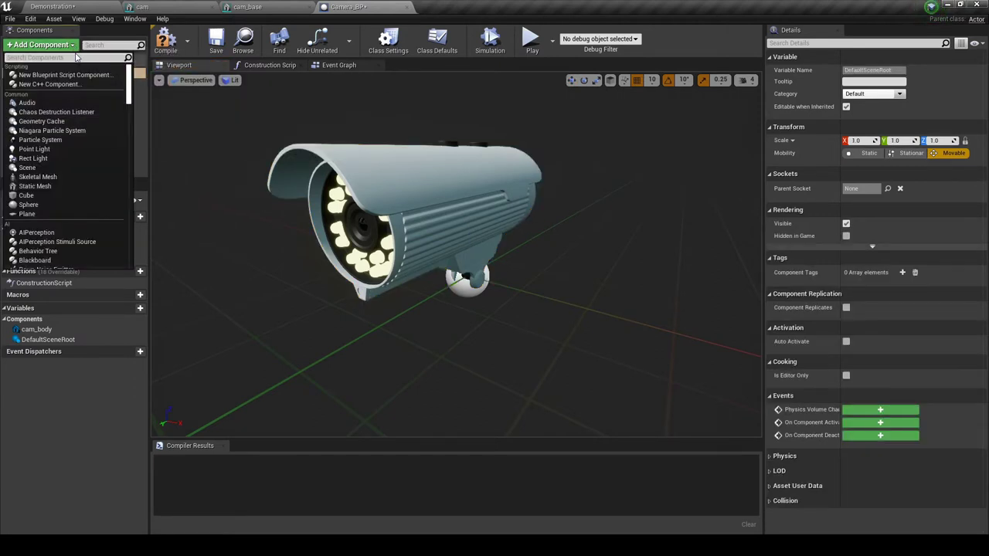
pyautogui.write('static')
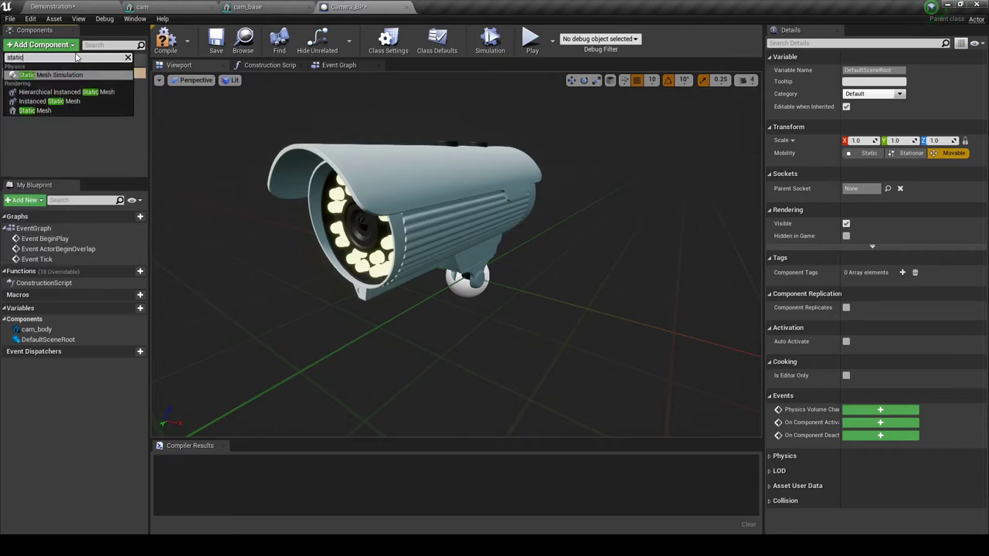
pyautogui.click(41, 111)
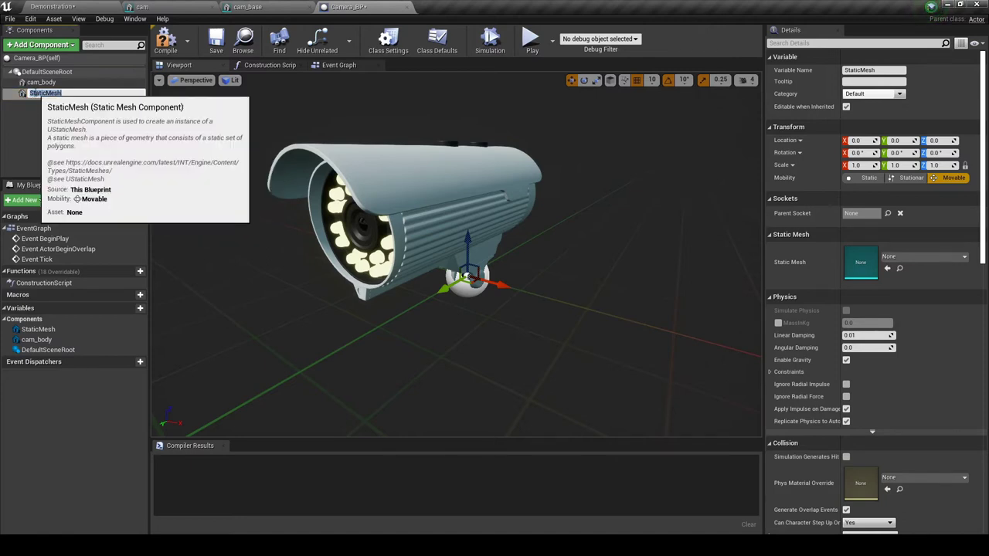
pyautogui.write('cam_base')
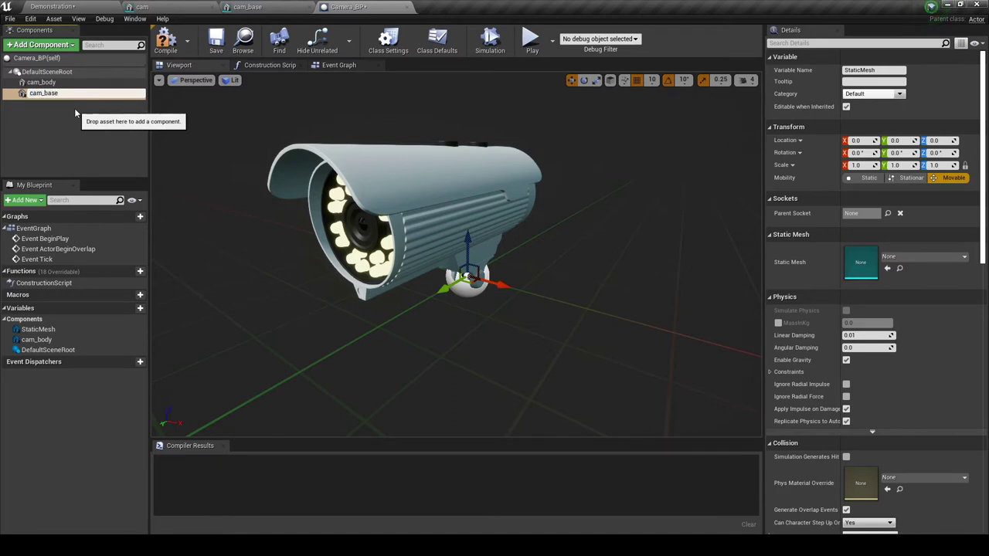
pyautogui.press('Return')
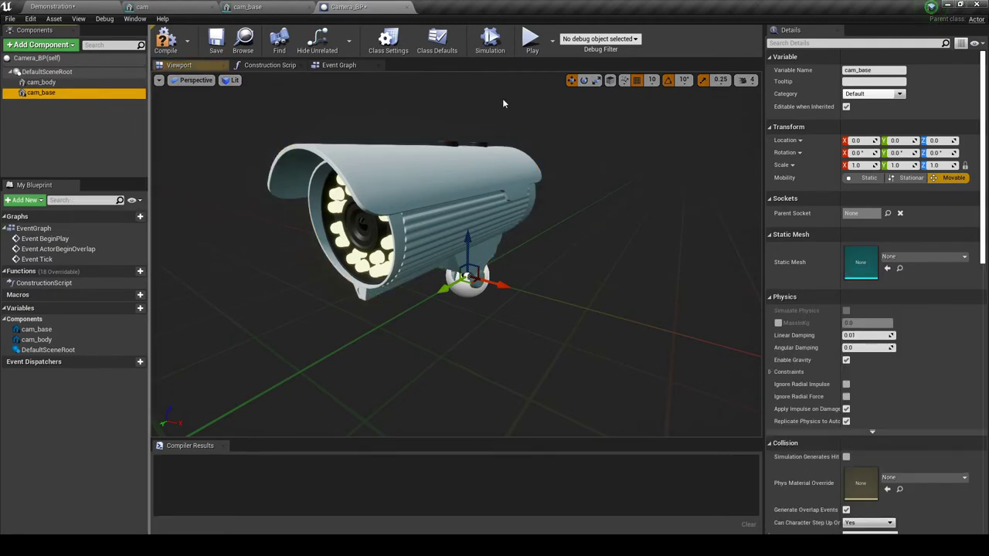
# Step: Assign the cam_base static mesh to the cam_base component and check it against the camera body
pyautogui.click(965, 257)
pyautogui.write('cam')
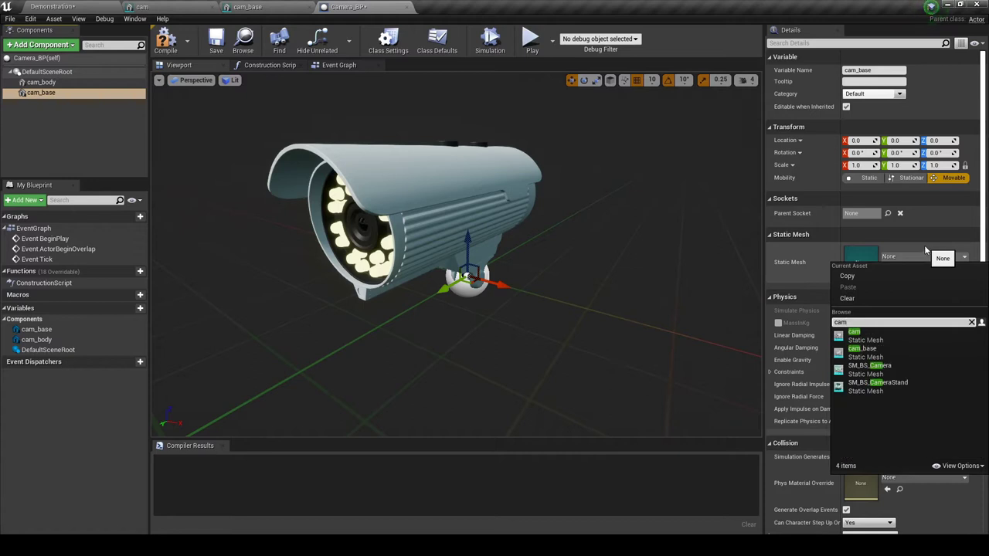
pyautogui.click(875, 352)
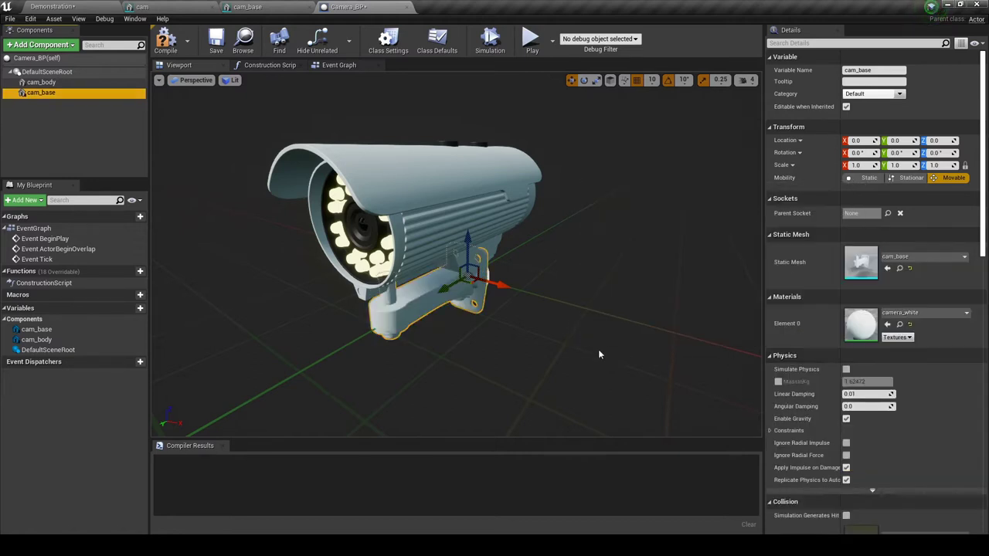
pyautogui.moveTo(613, 319); pyautogui.dragTo(498, 312)
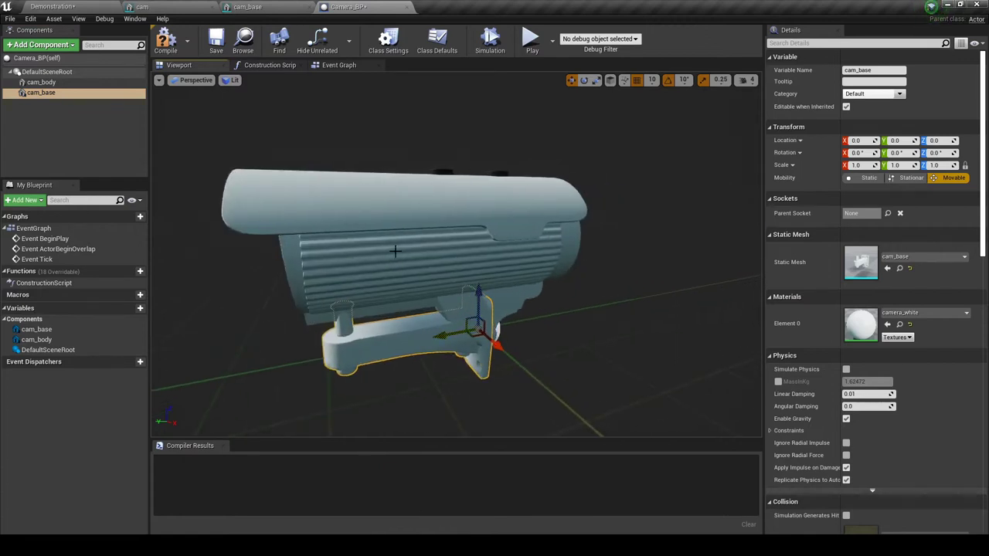
pyautogui.moveTo(432, 273); pyautogui.dragTo(495, 273)
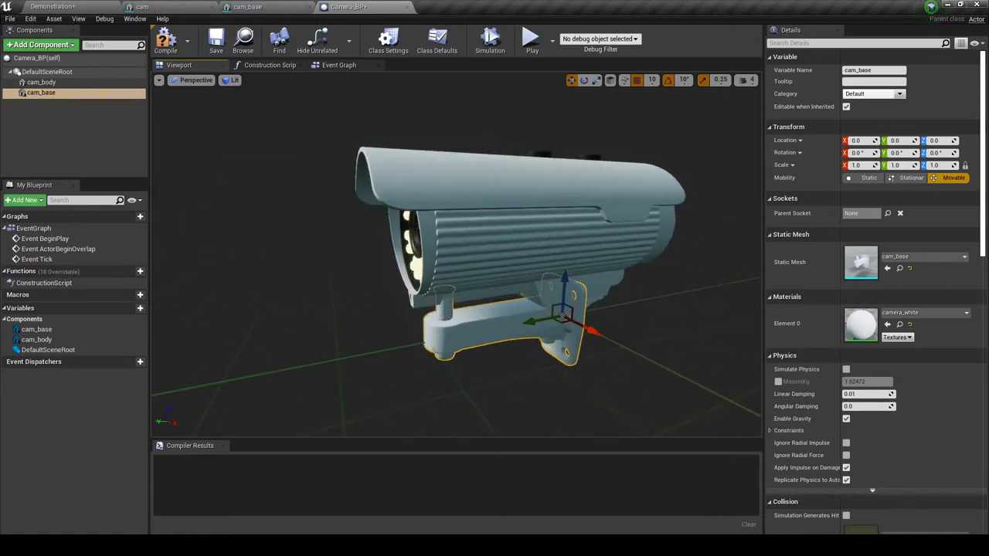
# Step: Try rotating the cam_body component 10 degrees in yaw about its pivot, and undo the rotation
pyautogui.click(458, 179)
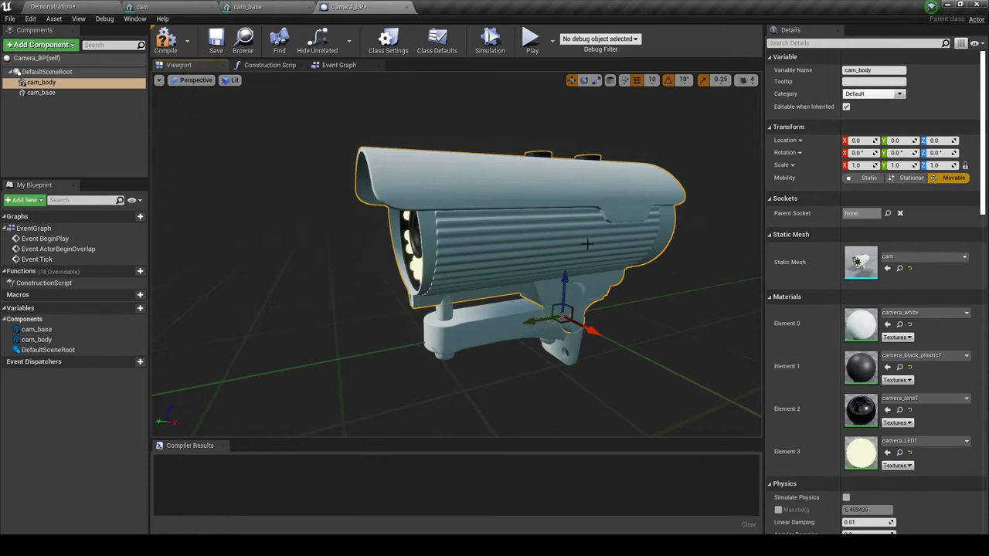
pyautogui.moveTo(546, 248); pyautogui.dragTo(531, 234)
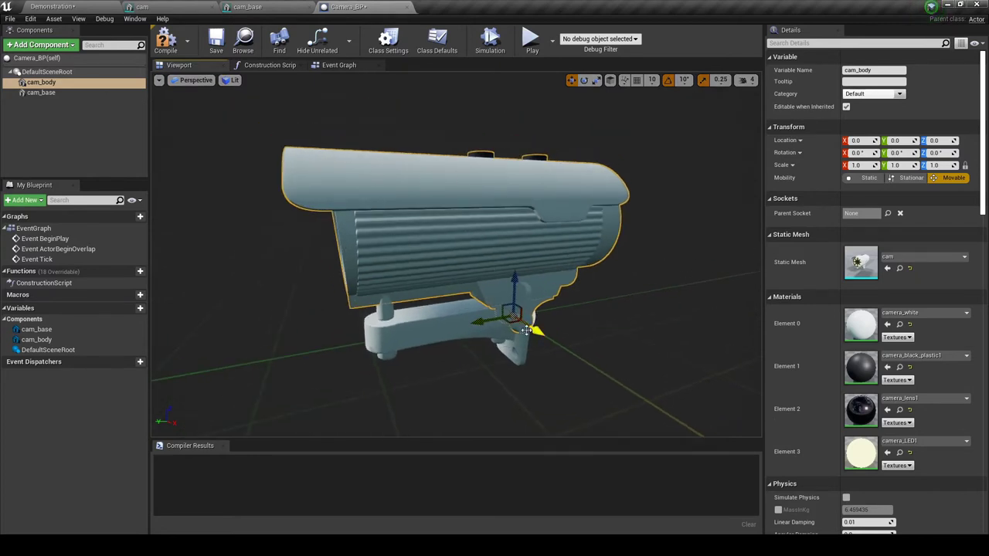
pyautogui.press('e')
pyautogui.moveTo(533, 340)
pyautogui.mouseDown()
pyautogui.moveTo(580, 332)
pyautogui.moveTo(545, 342)
pyautogui.mouseUp()
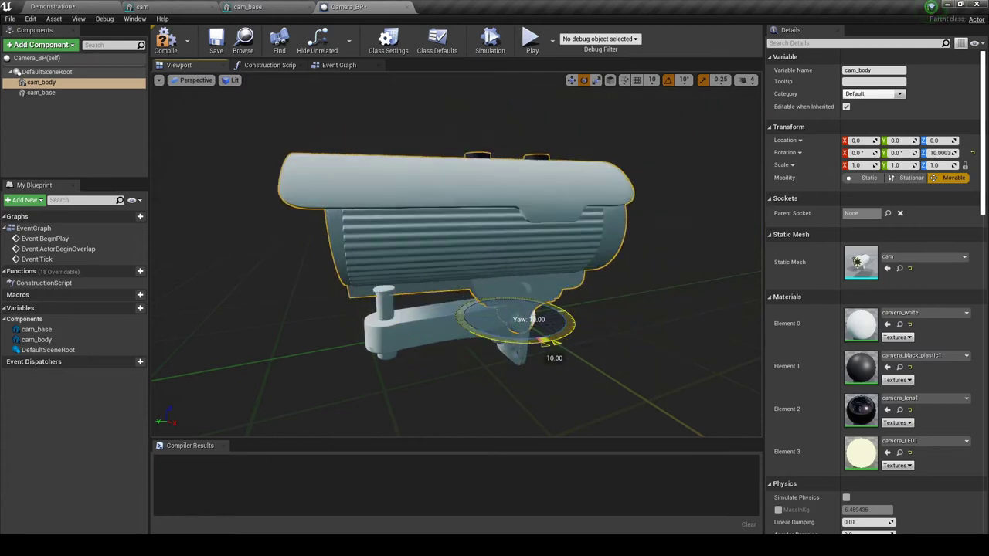
pyautogui.click(464, 323)
pyautogui.hotkey('ctrl', 'z')
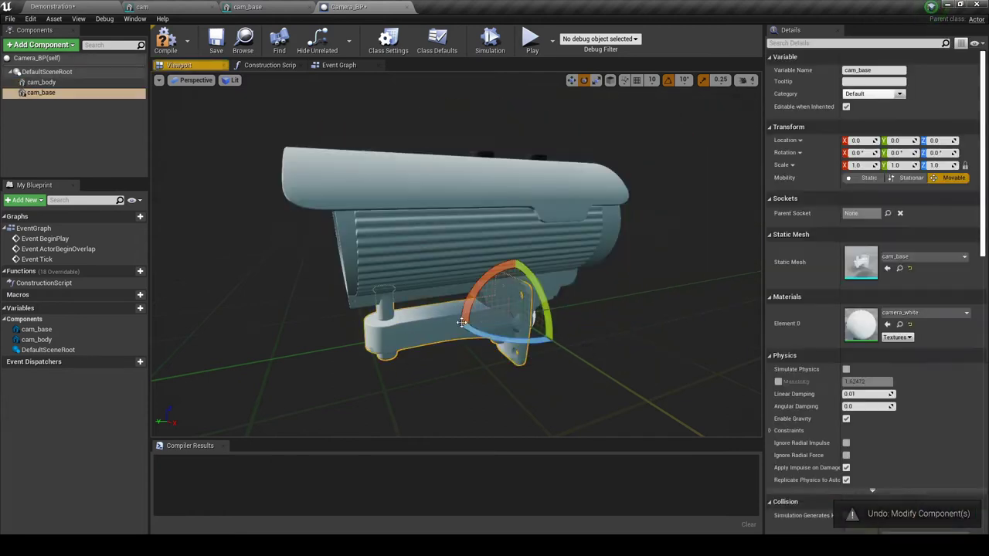
# Step: Move the cam_body component onto the base arm's pin, to about Y 17.8 and Z 5.6
pyautogui.moveTo(461, 322); pyautogui.dragTo(519, 265, button='middle')
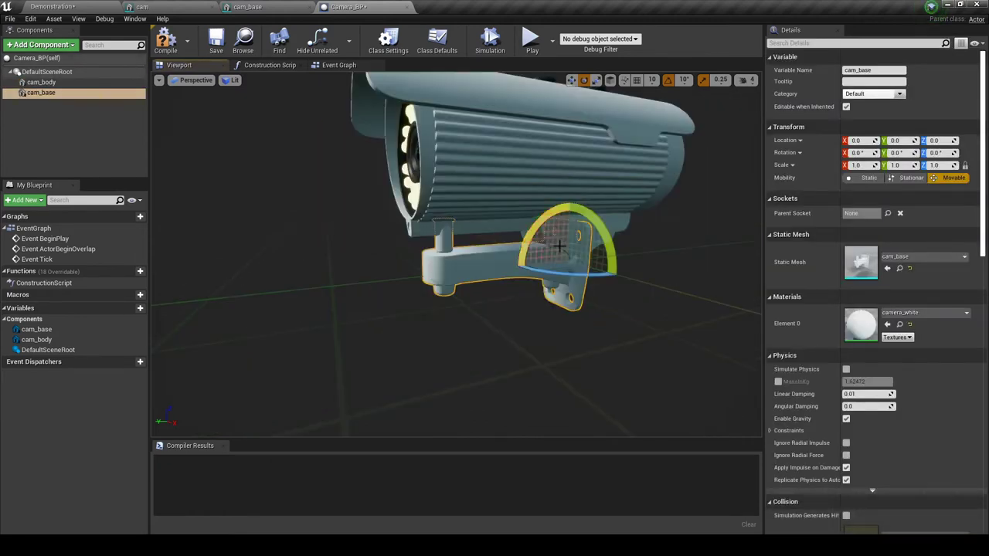
pyautogui.click(488, 185)
pyautogui.press('w')
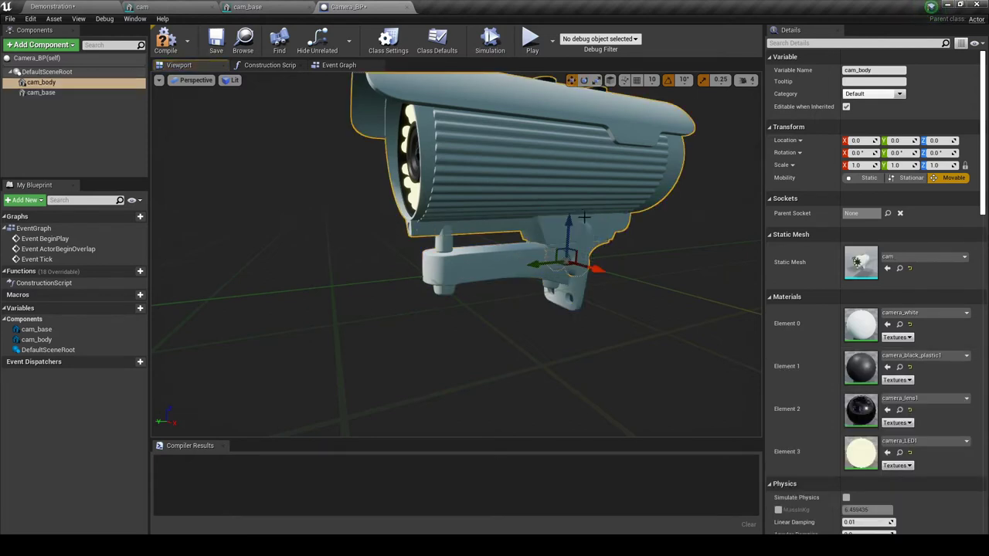
pyautogui.moveTo(566, 229); pyautogui.dragTo(405, 233)
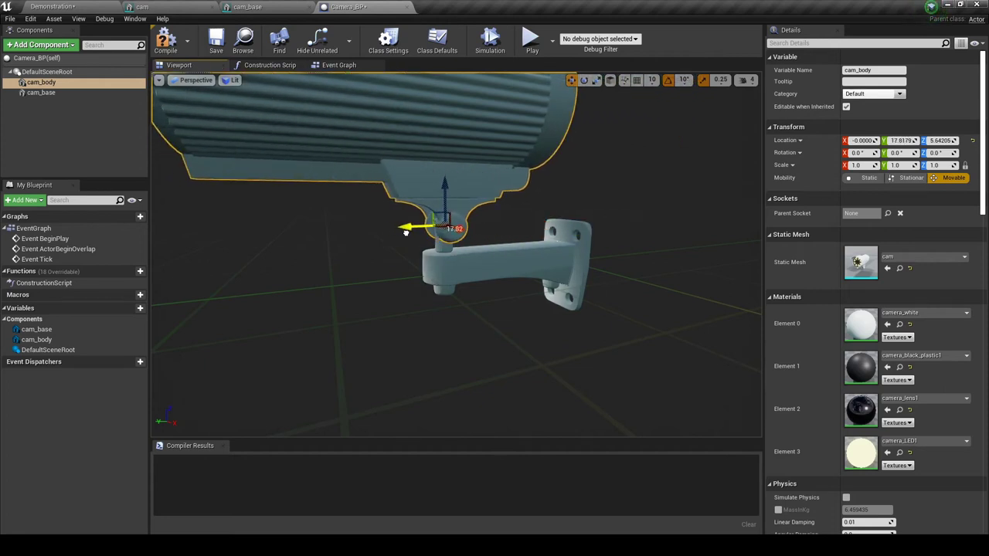
pyautogui.scroll(5, 406, 232)
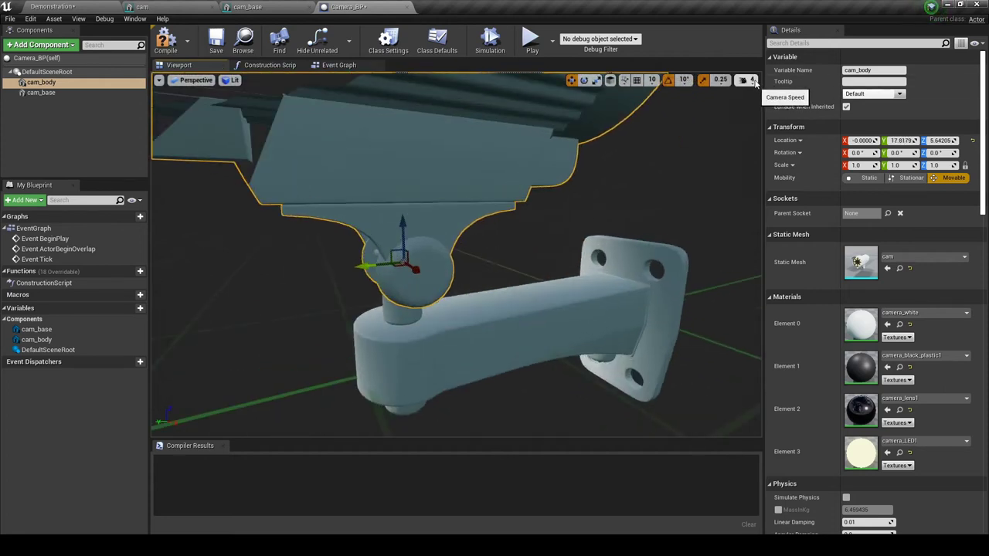
# Step: Reduce the viewport camera speed to 2 and lower cam_body onto the bracket pin, to about Z 4.6
pyautogui.click(746, 80)
pyautogui.moveTo(774, 104); pyautogui.dragTo(753, 104)
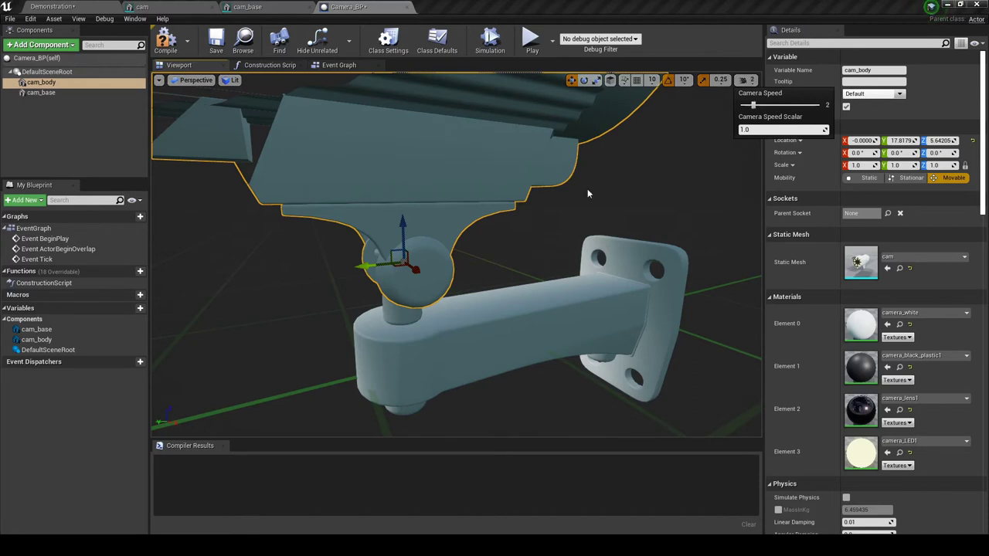
pyautogui.moveTo(568, 283); pyautogui.dragTo(680, 283, button='right')
pyautogui.keyDown('alt'); pyautogui.moveTo(456, 231); pyautogui.dragTo(432, 236); pyautogui.keyUp('alt')
pyautogui.moveTo(507, 244); pyautogui.dragTo(506, 262)
pyautogui.moveTo(567, 281); pyautogui.dragTo(610, 282, button='right')
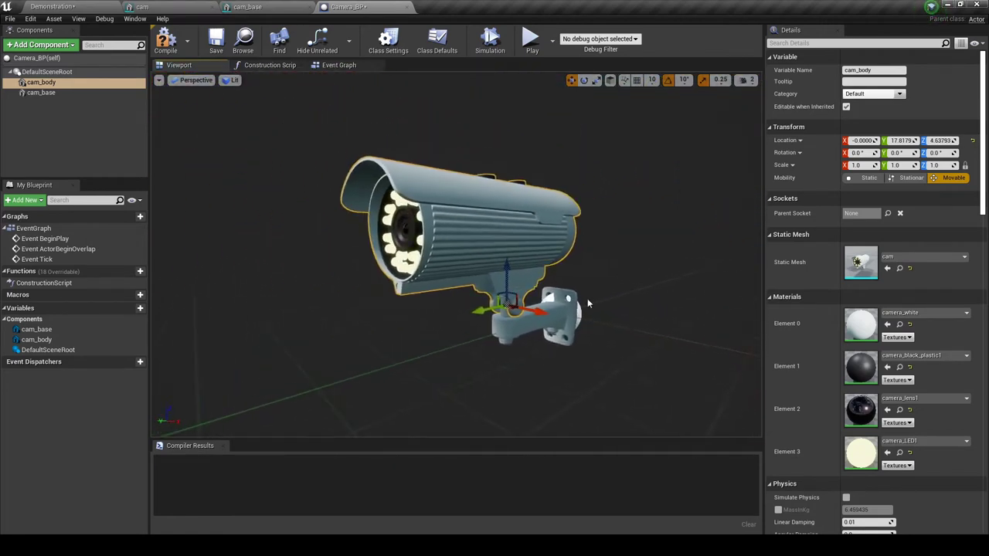
# Step: Test the camera body's yaw rotation on the bracket pin and undo it
pyautogui.press('e')
pyautogui.moveTo(487, 315); pyautogui.dragTo(579, 314)
pyautogui.hotkey('ctrl', 'z')
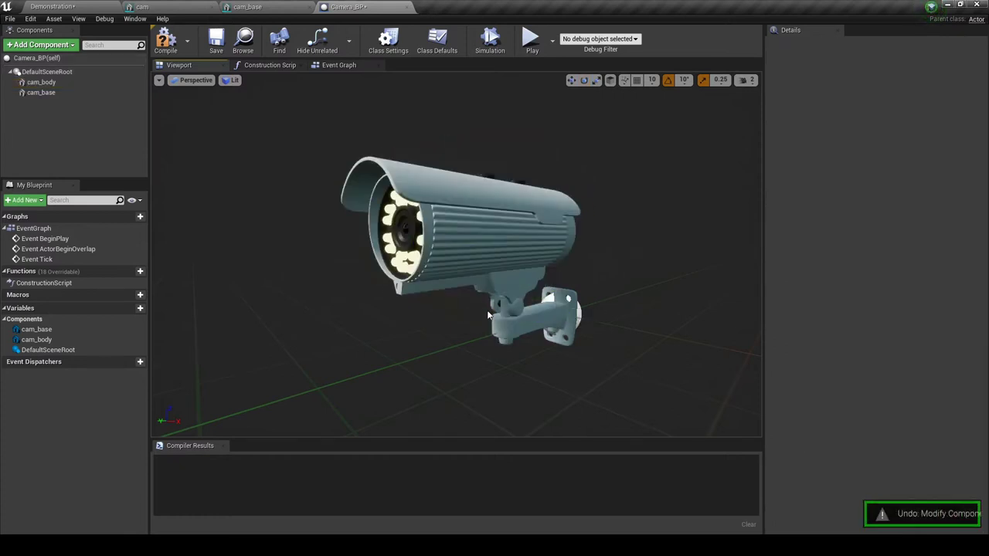
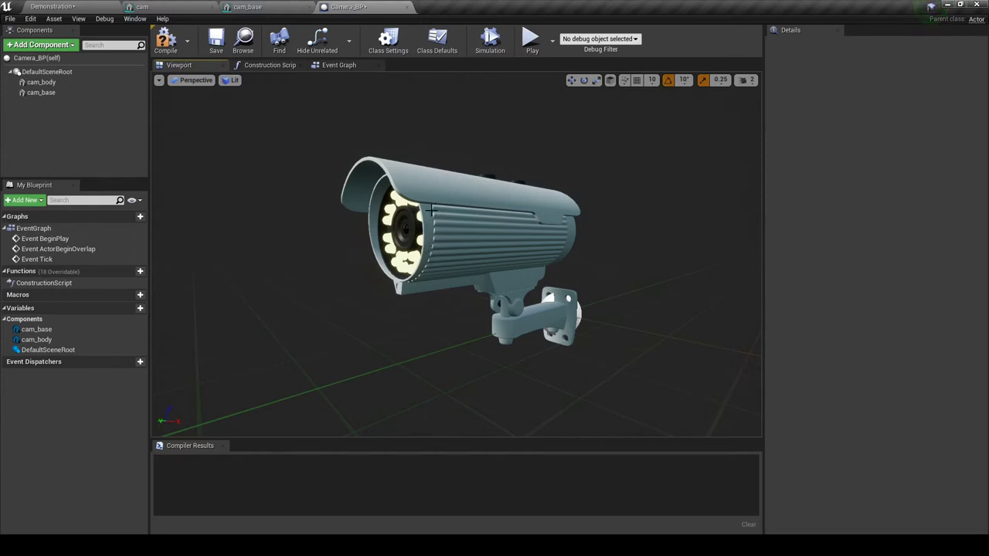
# Step: Add a Scene Capture Component 2D as a child of cam_body, keeping its default name
pyautogui.click(430, 206)
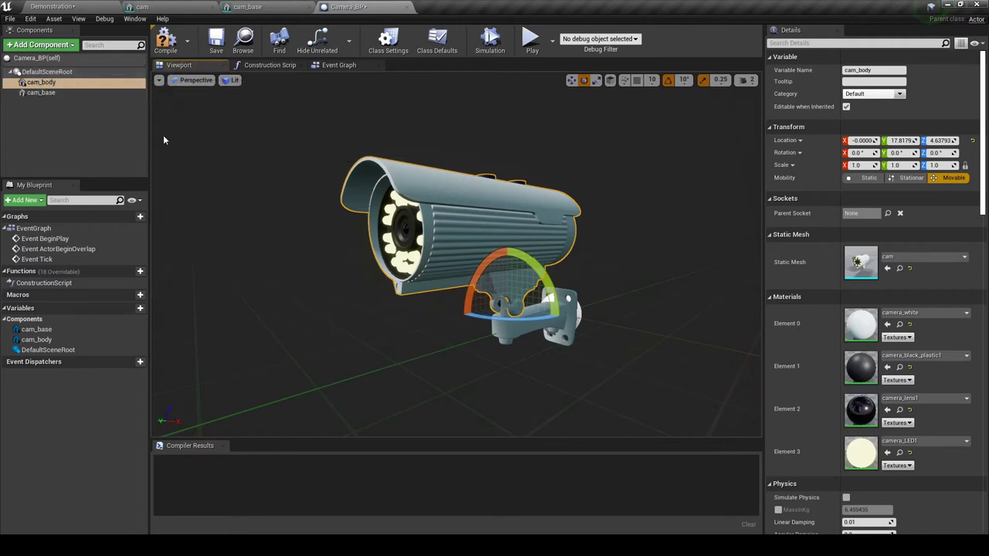
pyautogui.click(75, 44)
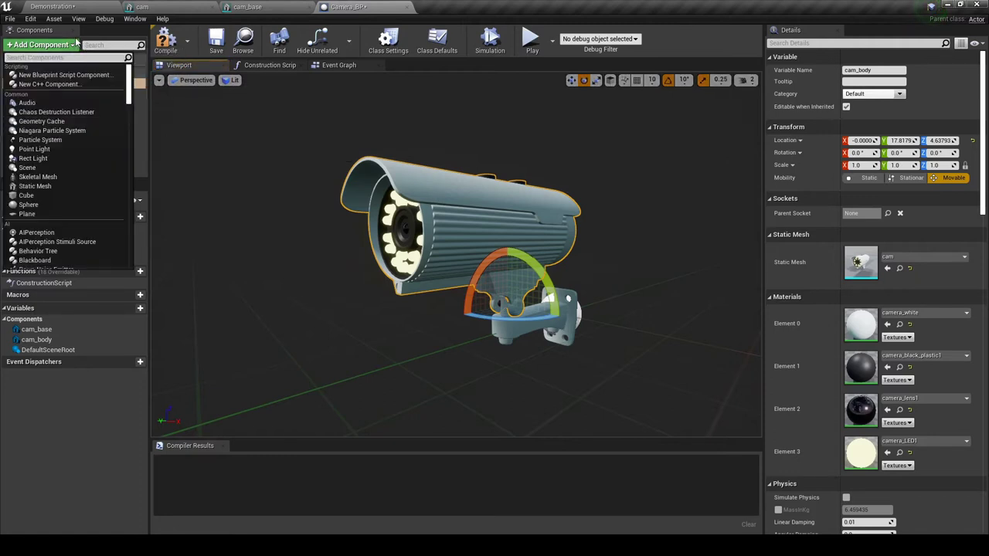
pyautogui.write('scene')
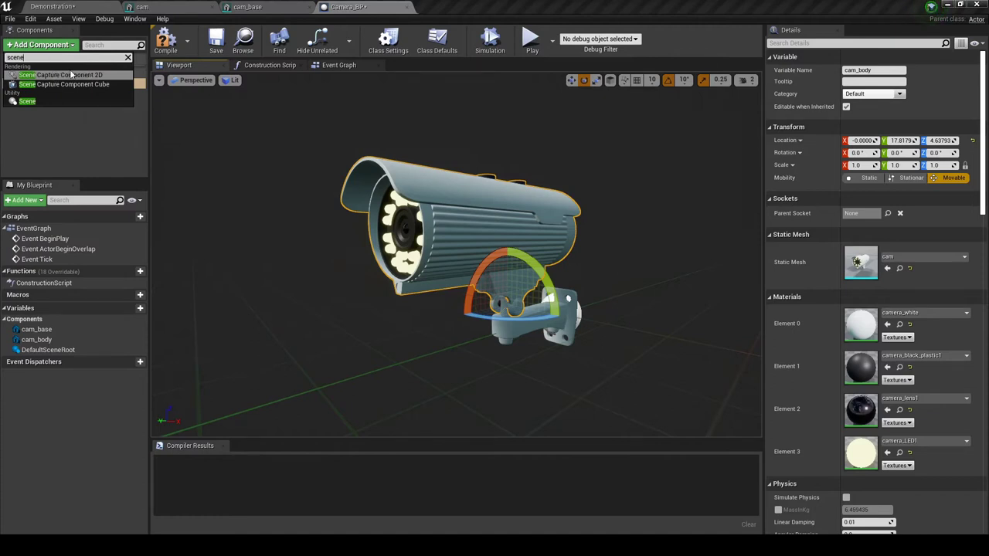
pyautogui.click(61, 74)
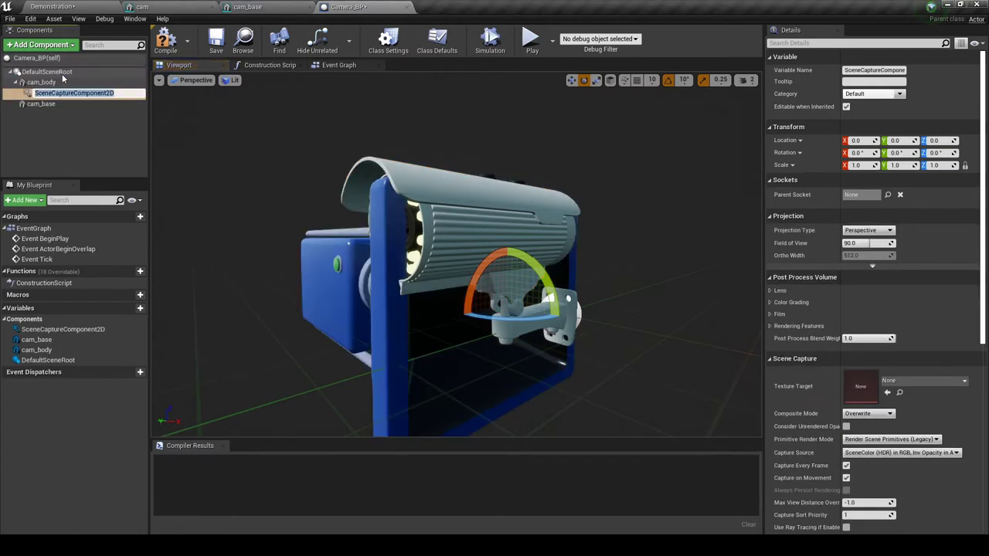
pyautogui.press('Return')
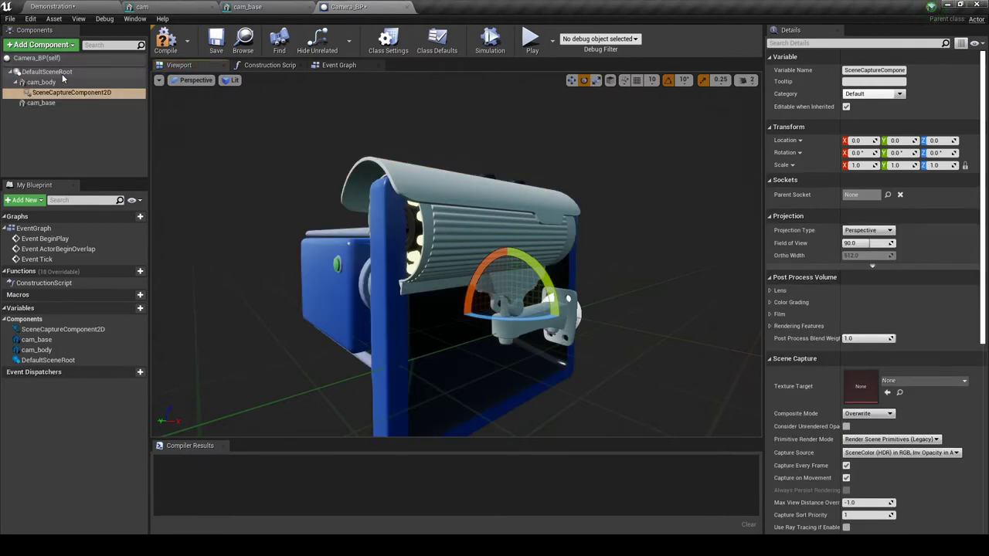
# Step: Scale the SceneCaptureComponent2D uniformly to 0.1
pyautogui.moveTo(350, 202); pyautogui.dragTo(479, 202, button='right')
pyautogui.moveTo(448, 233); pyautogui.dragTo(348, 187, button='right')
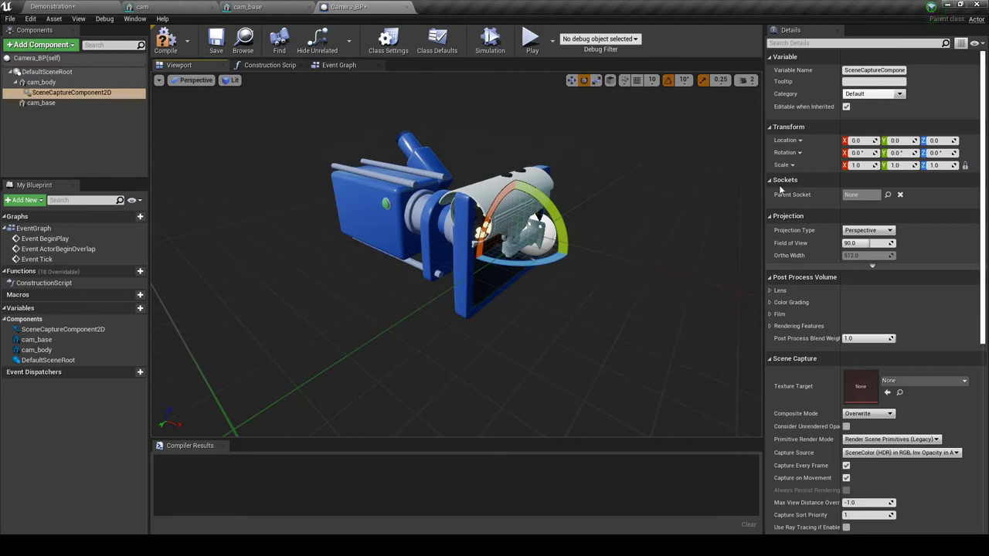
pyautogui.click(865, 164)
pyautogui.write('0.1')
pyautogui.press('Return')
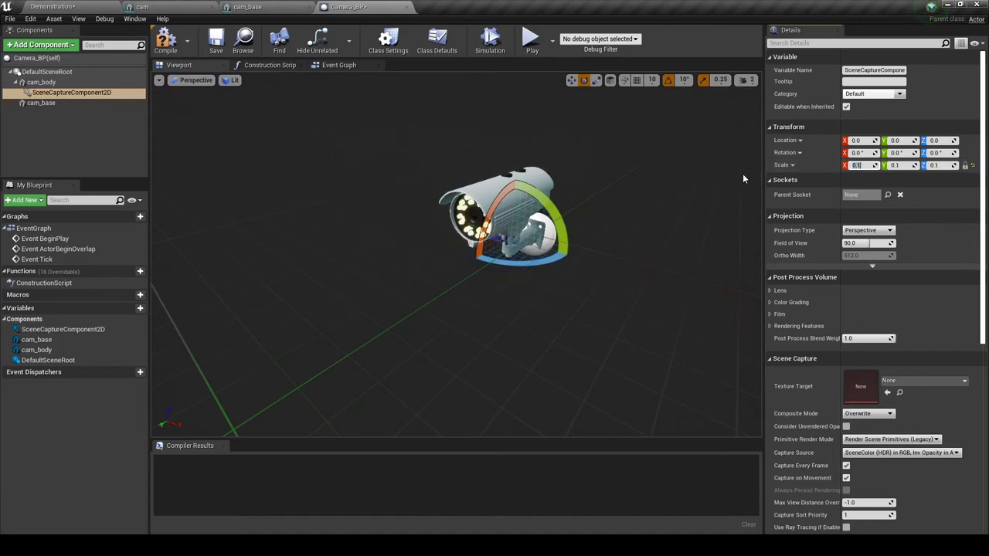
# Step: Move the scene capture component to the camera's lens, at about Y 24.4 and Z 13.3
pyautogui.moveTo(534, 265); pyautogui.dragTo(506, 272, button='right')
pyautogui.press('w')
pyautogui.press('w')
pyautogui.moveTo(498, 262); pyautogui.dragTo(436, 163)
pyautogui.moveTo(436, 163); pyautogui.dragTo(525, 151, button='right')
pyautogui.press('a')
pyautogui.press('f')
# Step: Rotate the scene capture component 90 degrees about Z so it faces out of the camera's lens
pyautogui.press('e')
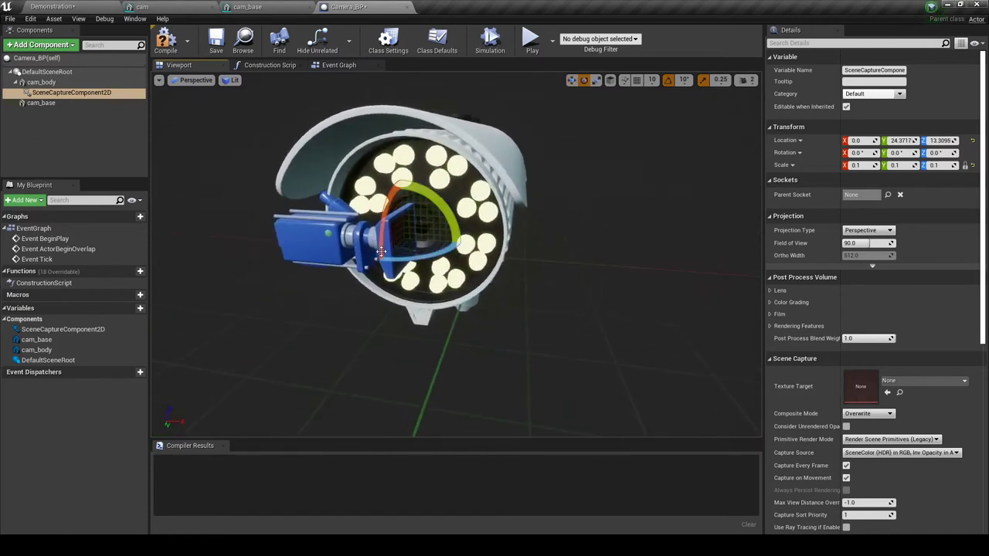
pyautogui.moveTo(418, 255); pyautogui.dragTo(485, 238)
pyautogui.press('d')
pyautogui.moveTo(485, 239); pyautogui.dragTo(409, 236, button='right')
pyautogui.press('w')
pyautogui.press('w')
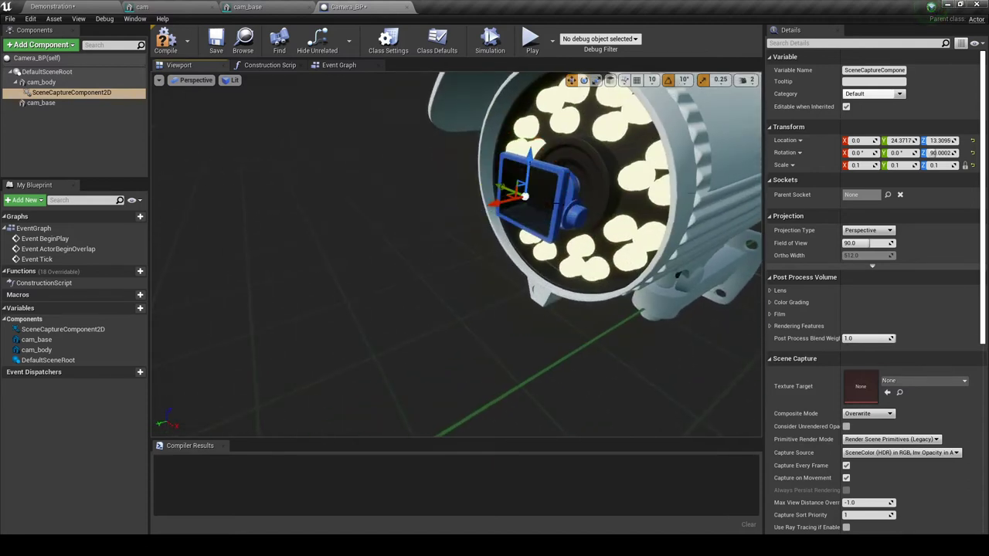
# Step: Move the scene capture component forward in front of the lens, to about Y 30.4
pyautogui.moveTo(490, 202); pyautogui.dragTo(380, 221)
pyautogui.press('s')
pyautogui.moveTo(379, 222); pyautogui.dragTo(417, 209, button='right')
pyautogui.press('a')
pyautogui.press('d')
pyautogui.press('w')
pyautogui.press('w')
pyautogui.press('d')
pyautogui.moveTo(336, 219); pyautogui.dragTo(336, 219, button='right')
pyautogui.press('s')
pyautogui.press('w')
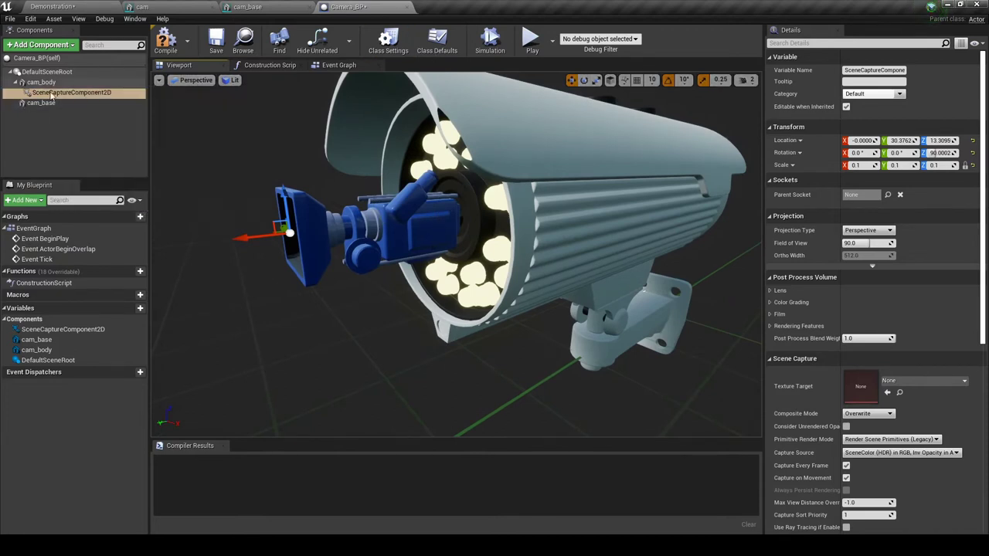
# Step: Test rotating cam_body together with its attached scene capture component, and undo the rotation
pyautogui.click(513, 132)
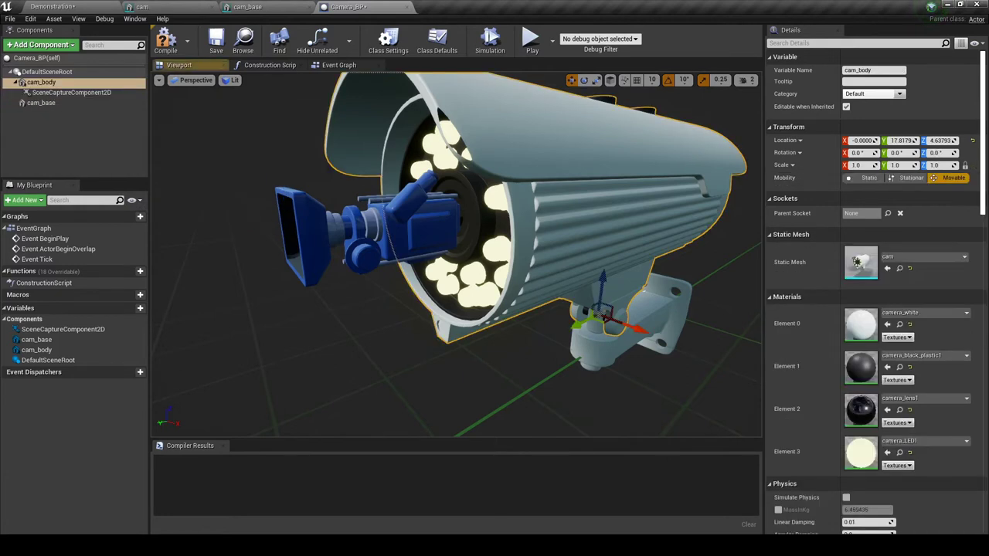
pyautogui.press('f')
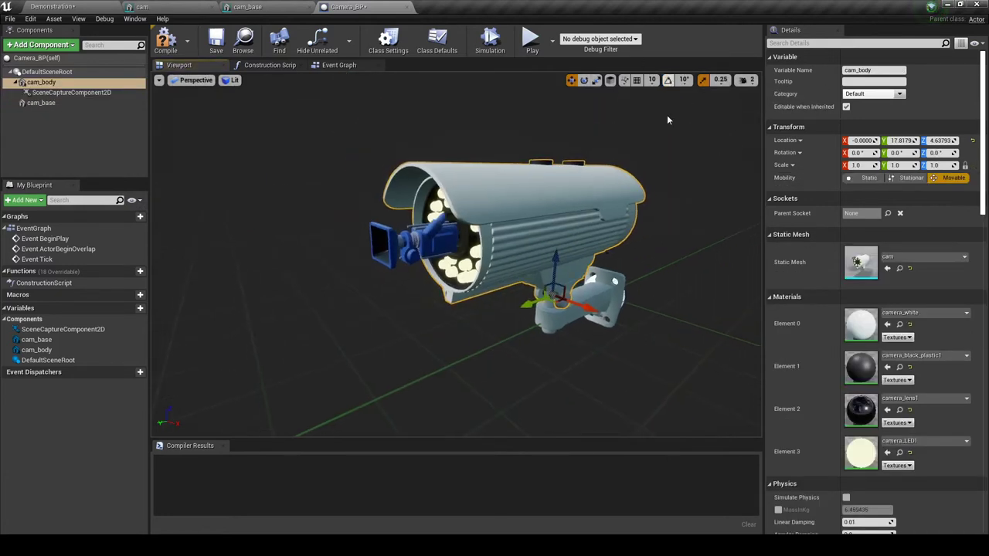
pyautogui.press('e')
pyautogui.moveTo(531, 323); pyautogui.dragTo(603, 324)
pyautogui.hotkey('ctrl', 'z')
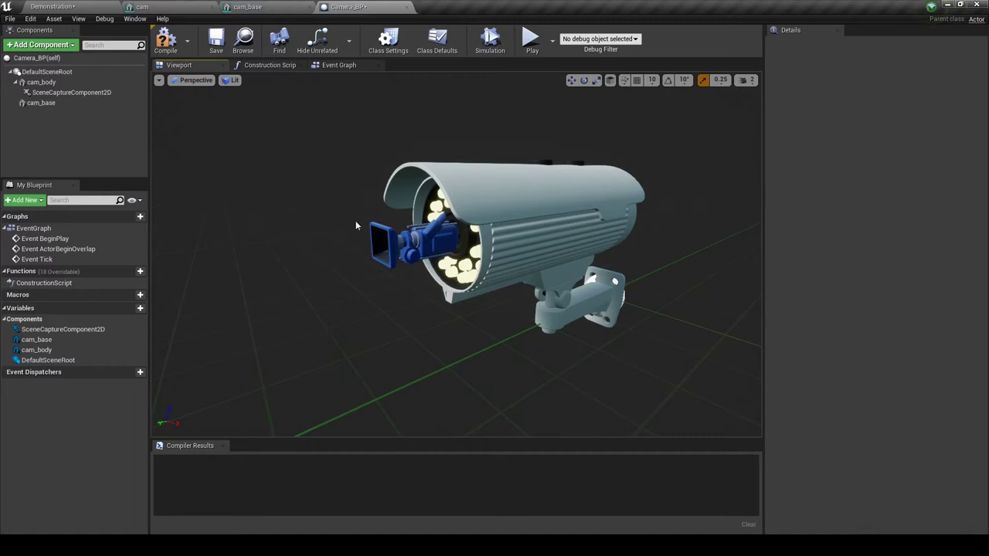
# Step: Compile the Camera_BP blueprint and return to the Demonstration level
pyautogui.click(167, 43)
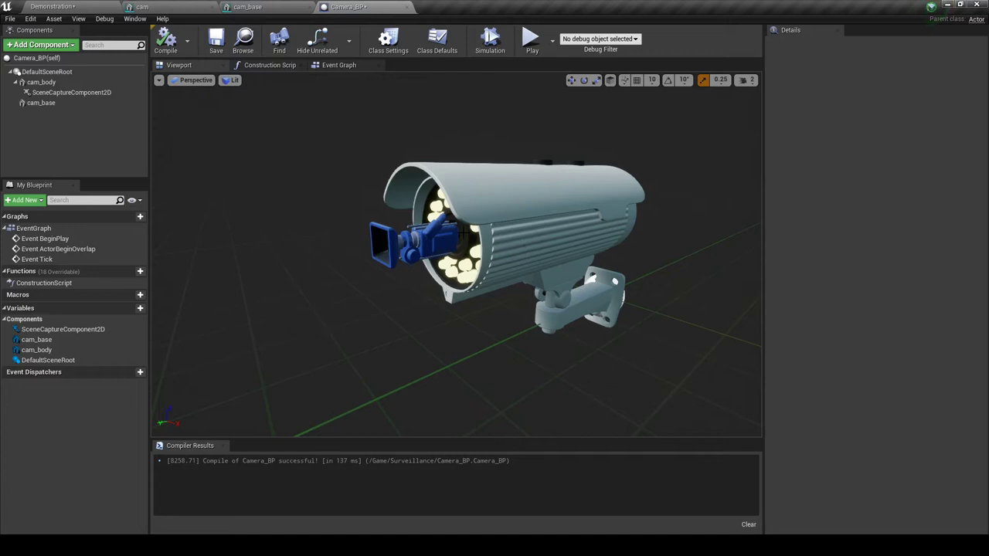
pyautogui.click(75, 6)
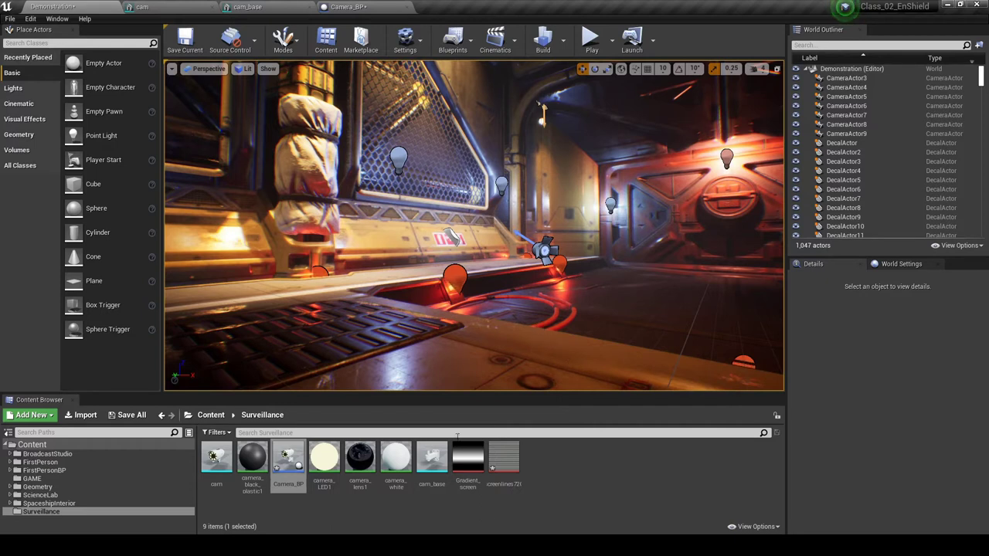
# Step: Create a material named Screen_mat in the Surveillance folder and open it for editing
pyautogui.rightClick(581, 462)
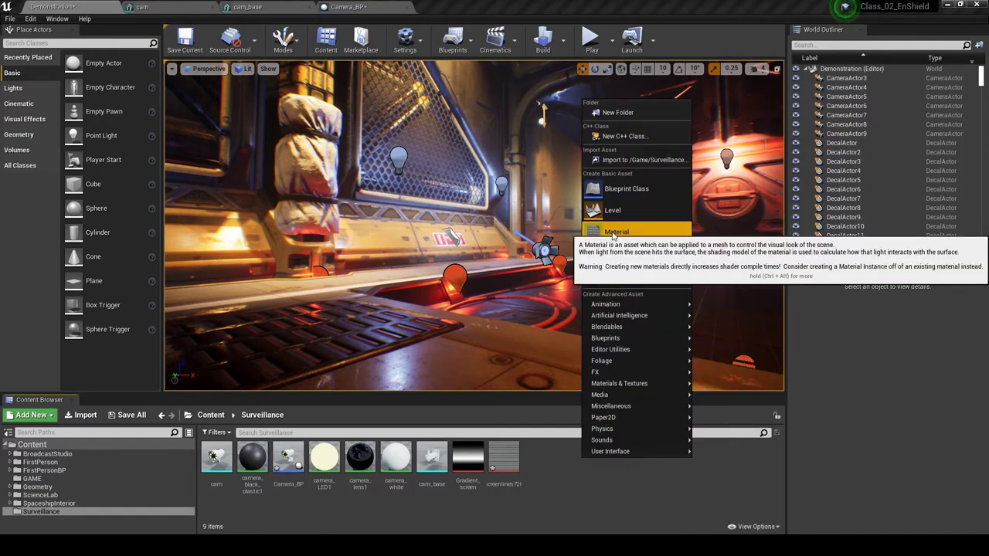
pyautogui.click(613, 232)
pyautogui.write('Screen_mat')
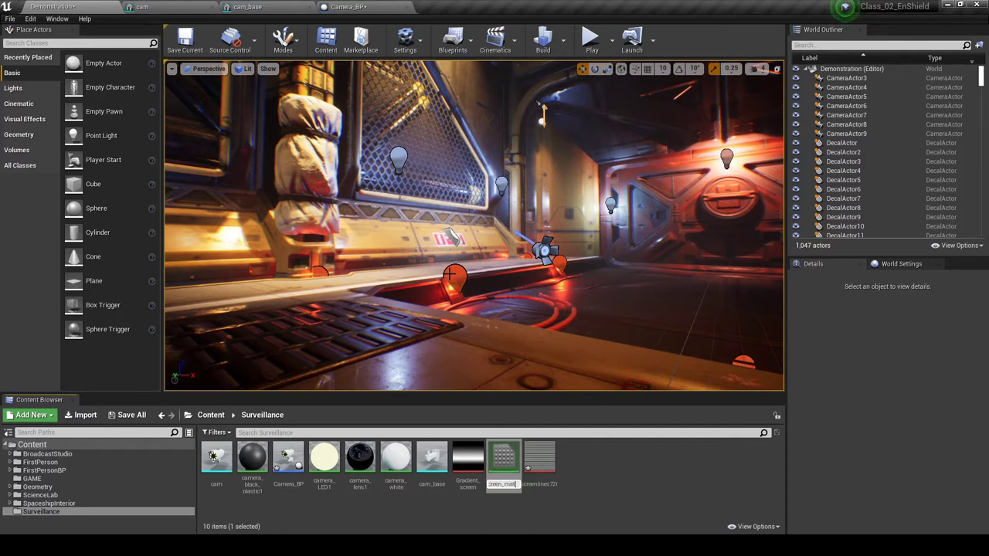
pyautogui.press('Return')
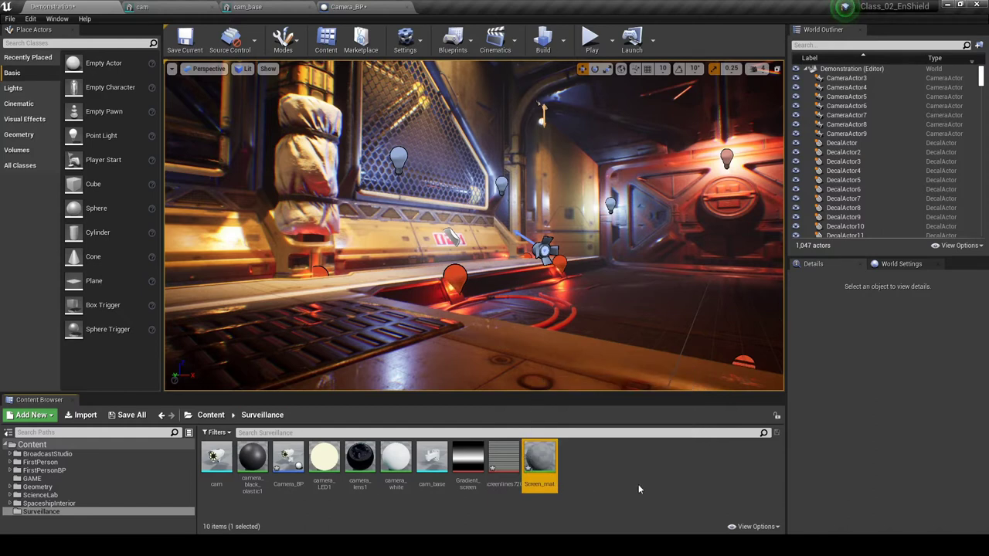
pyautogui.doubleClick(540, 452)
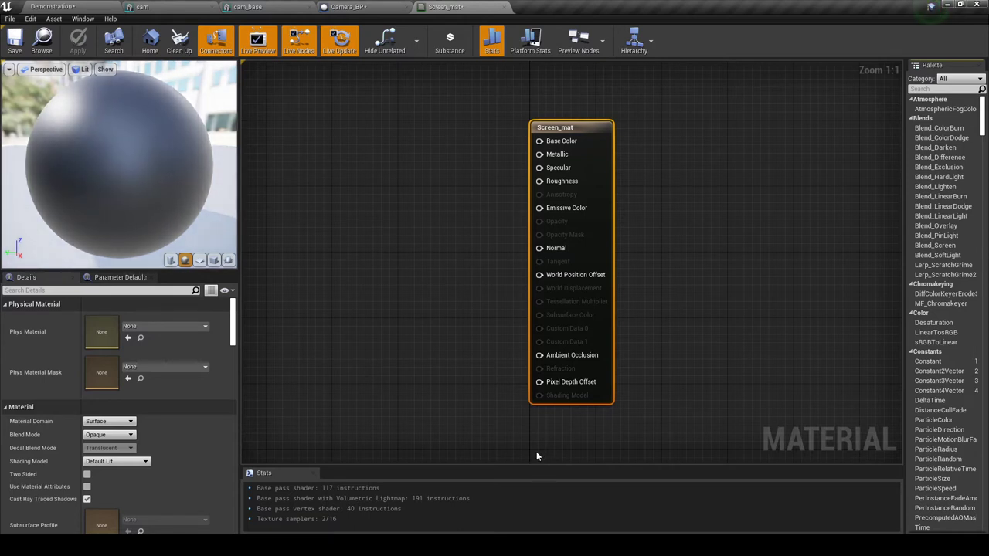
# Step: Set the shading model of Screen_mat to Unlit, shift its result node aside in the graph, and save the material
pyautogui.moveTo(560, 132); pyautogui.dragTo(625, 141)
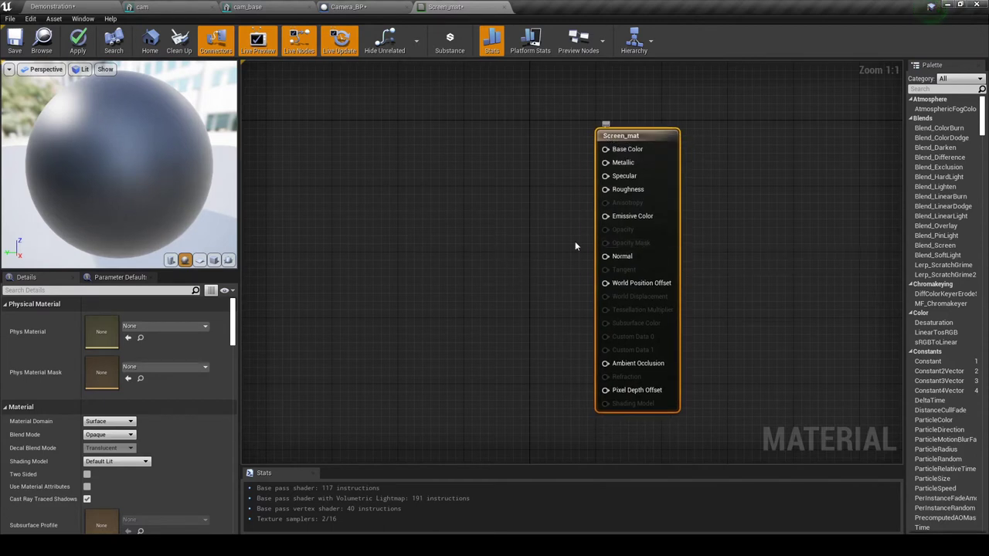
pyautogui.click(432, 190)
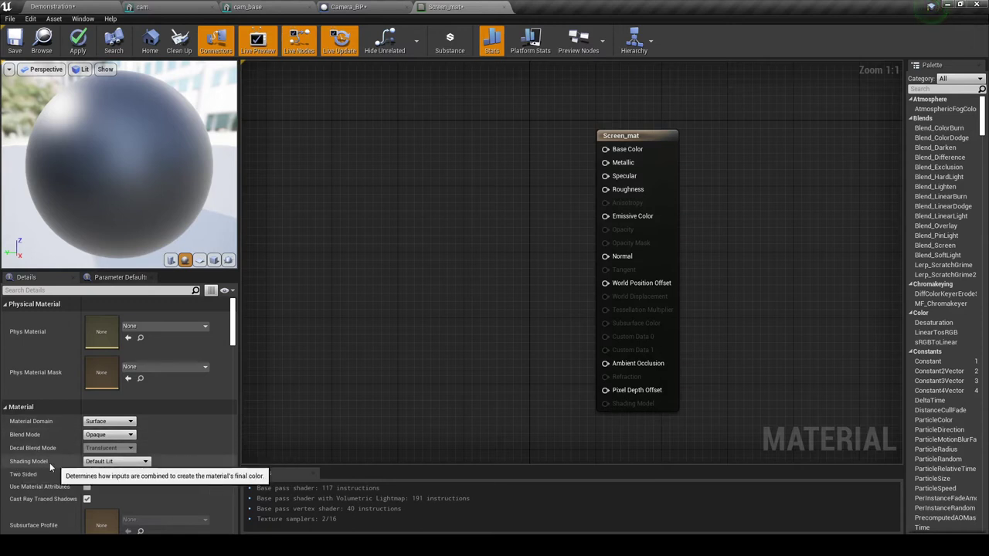
pyautogui.click(145, 461)
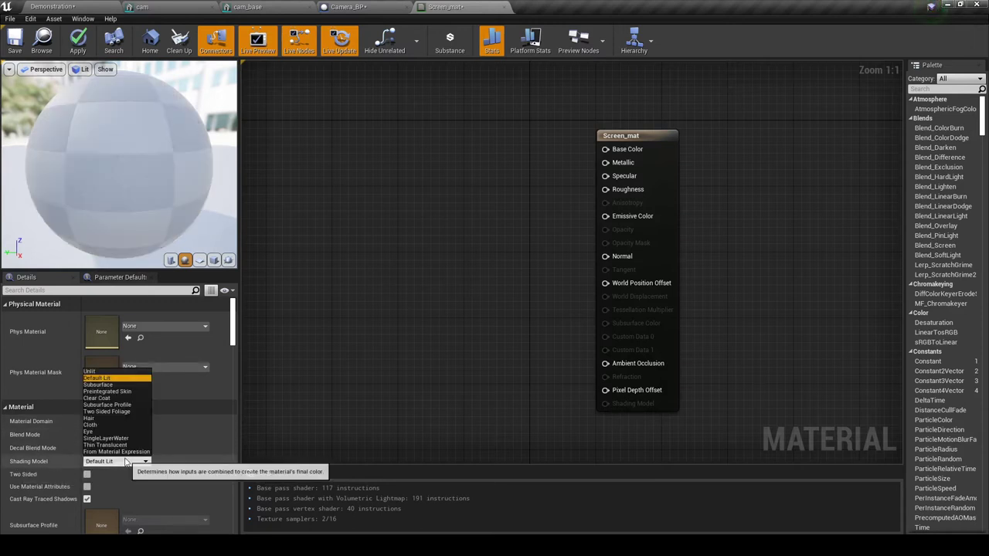
pyautogui.click(91, 372)
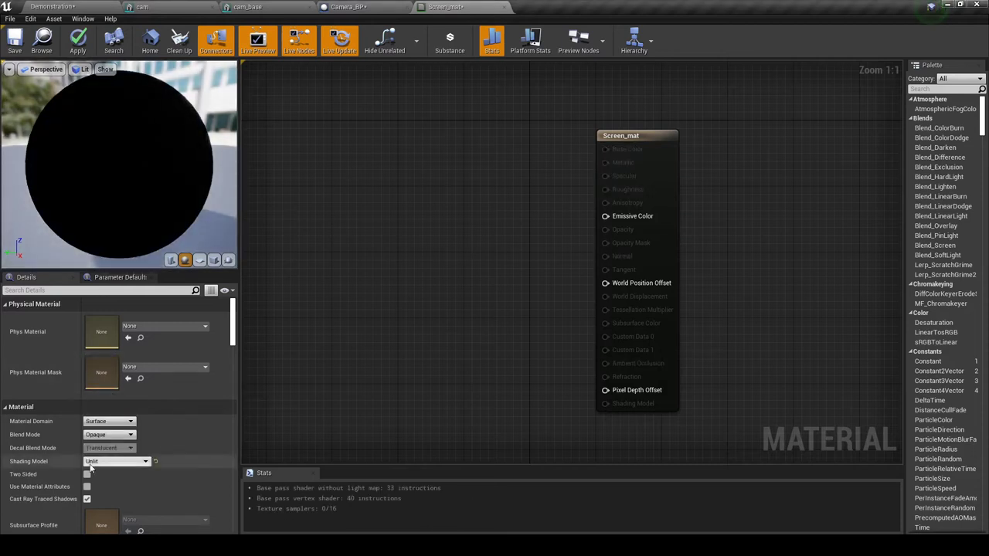
pyautogui.moveTo(623, 136); pyautogui.dragTo(670, 136)
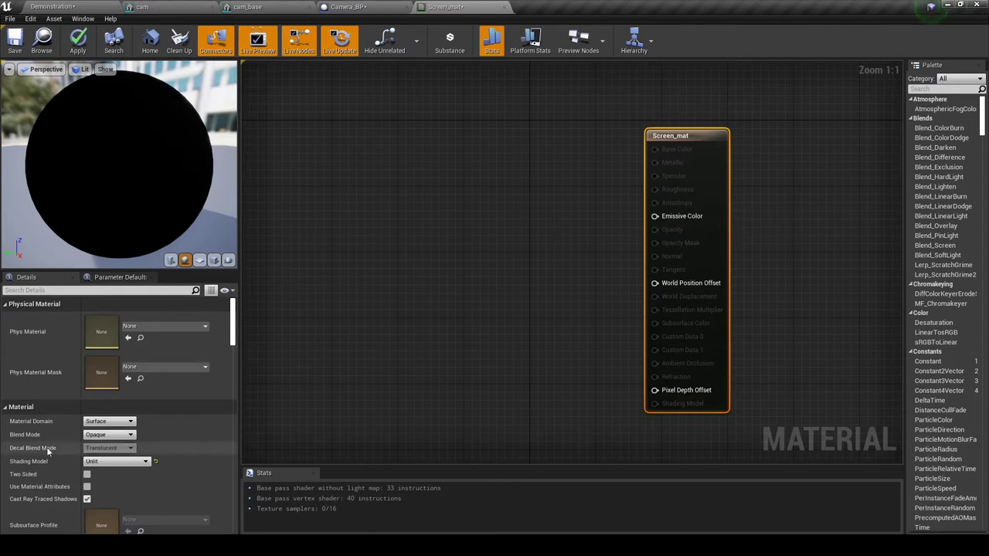
pyautogui.click(14, 40)
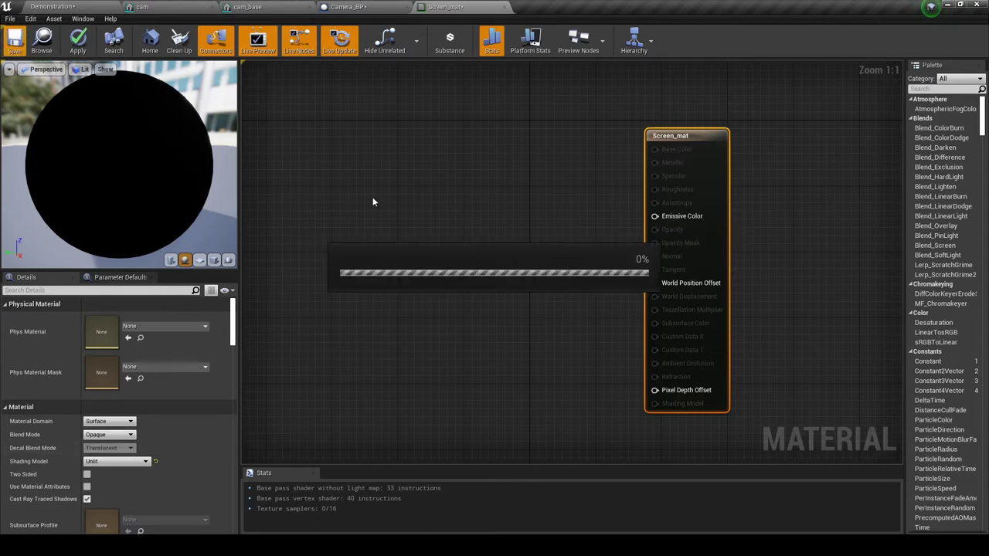
# Step: Return to the Demonstration level and place a plane near the side wall, raised to about Z 165
pyautogui.click(80, 6)
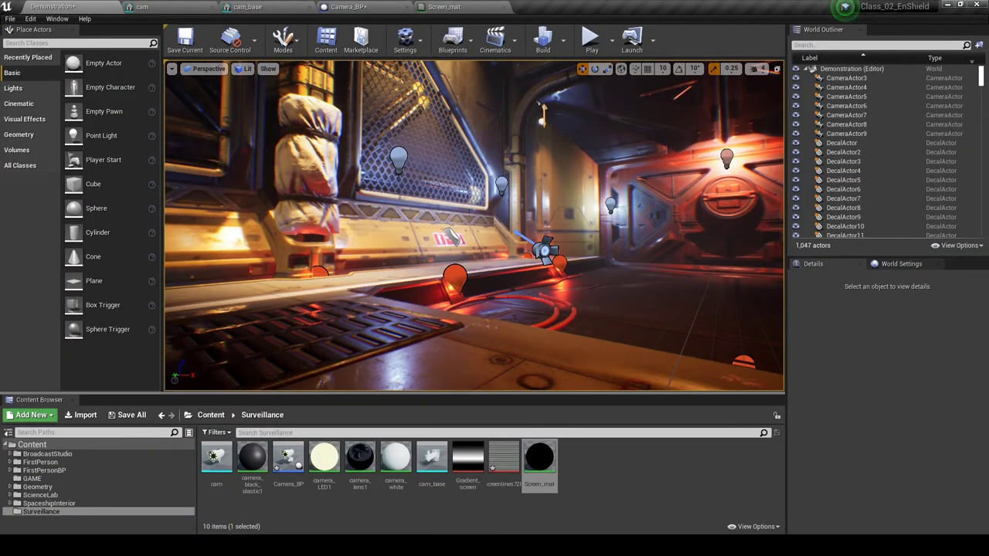
pyautogui.moveTo(382, 272); pyautogui.dragTo(321, 287, button='right')
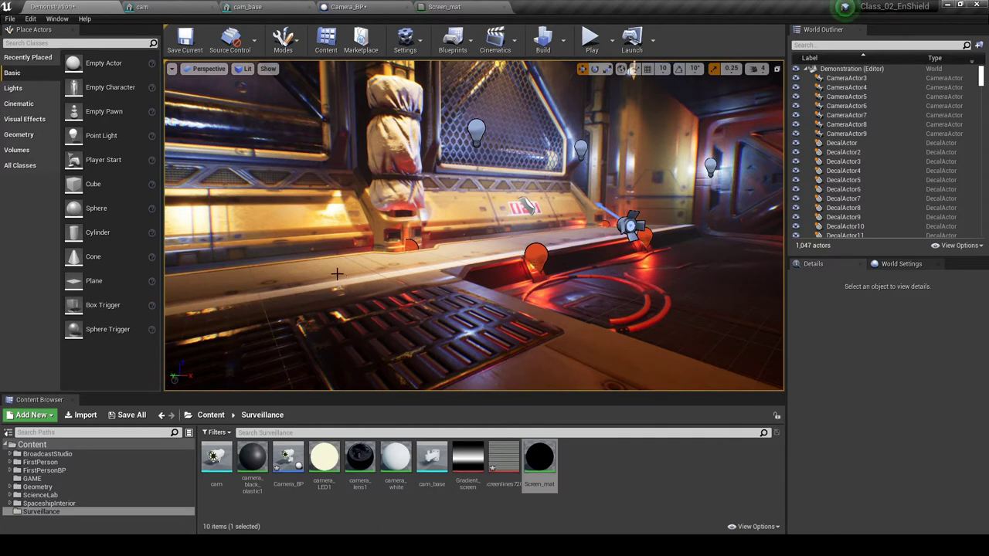
pyautogui.moveTo(92, 280); pyautogui.dragTo(360, 272)
pyautogui.moveTo(359, 235); pyautogui.dragTo(359, 77)
pyautogui.press('f')
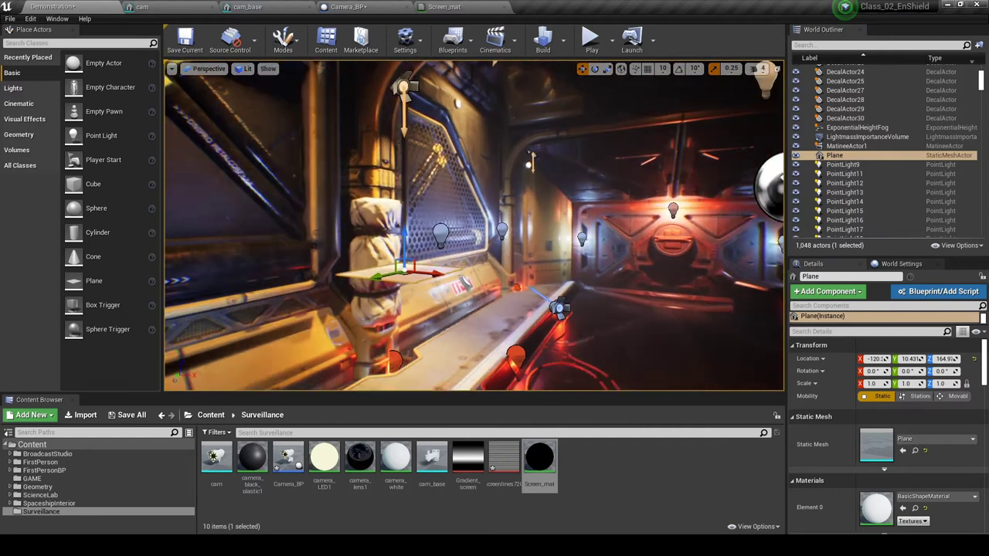
# Step: Enable 10° rotation snapping and rotate the plane 90 degrees so it stands upright, facing into the room
pyautogui.click(678, 69)
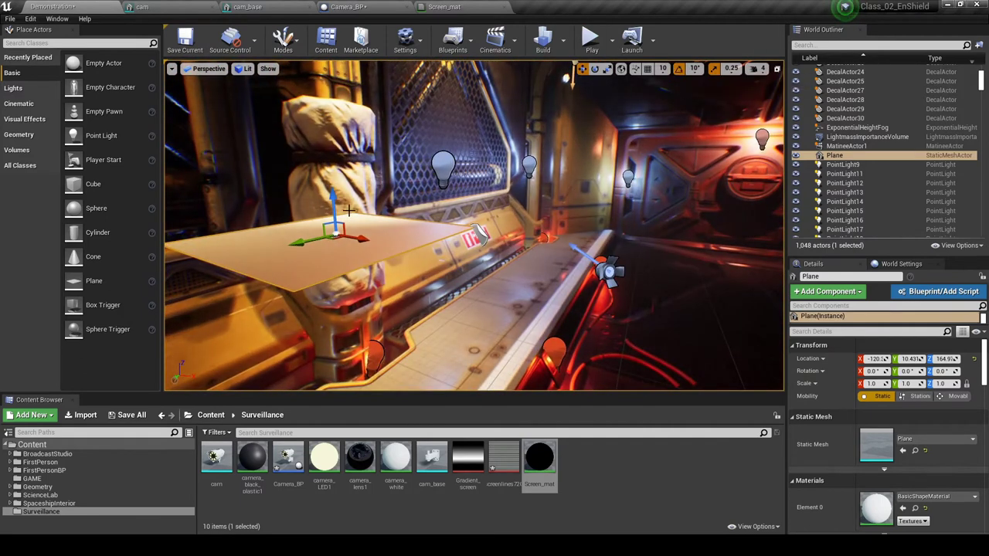
pyautogui.press('e')
pyautogui.moveTo(353, 187); pyautogui.dragTo(342, 292)
pyautogui.press('w')
pyautogui.moveTo(353, 186); pyautogui.dragTo(484, 185, button='right')
pyautogui.press('d')
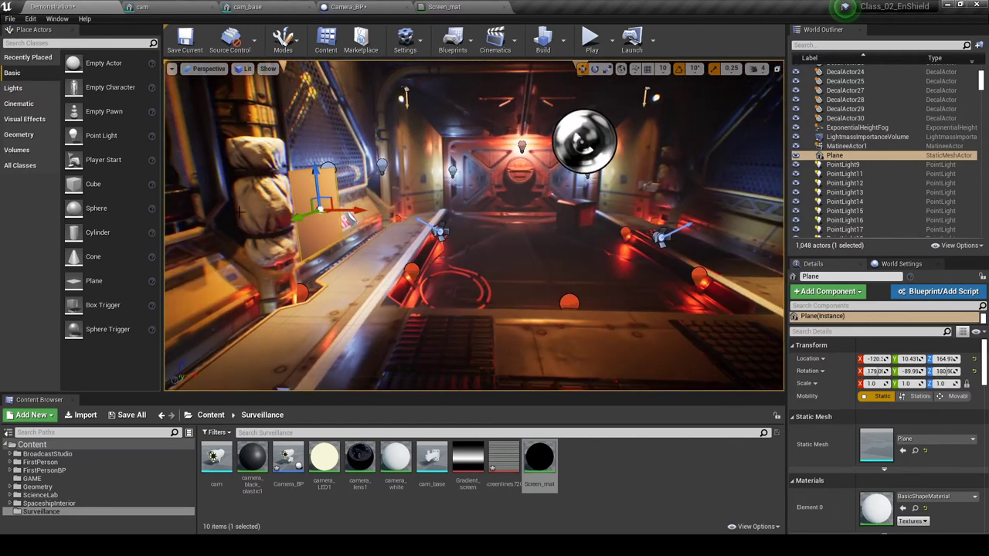
# Step: Move the upright plane along the side wall to about X -183, Y 158
pyautogui.moveTo(295, 216); pyautogui.dragTo(176, 271)
pyautogui.moveTo(245, 243); pyautogui.dragTo(171, 244)
pyautogui.press('a')
pyautogui.moveTo(203, 240); pyautogui.dragTo(178, 240, button='right')
pyautogui.press('d')
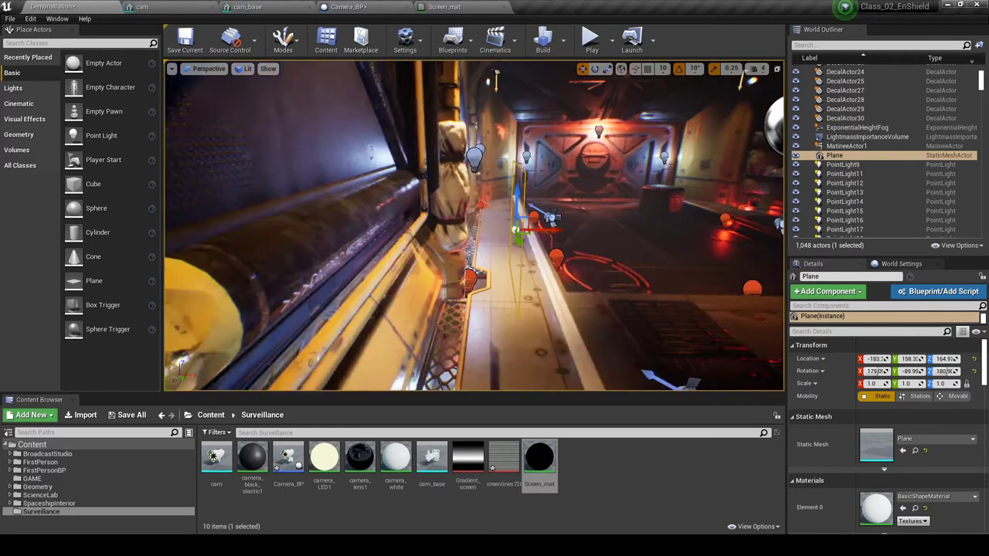
# Step: Raise the plane to about Z 260 and push it toward the wall panel to about X -291
pyautogui.moveTo(406, 191); pyautogui.dragTo(406, 191, button='right')
pyautogui.moveTo(427, 196); pyautogui.dragTo(413, 122)
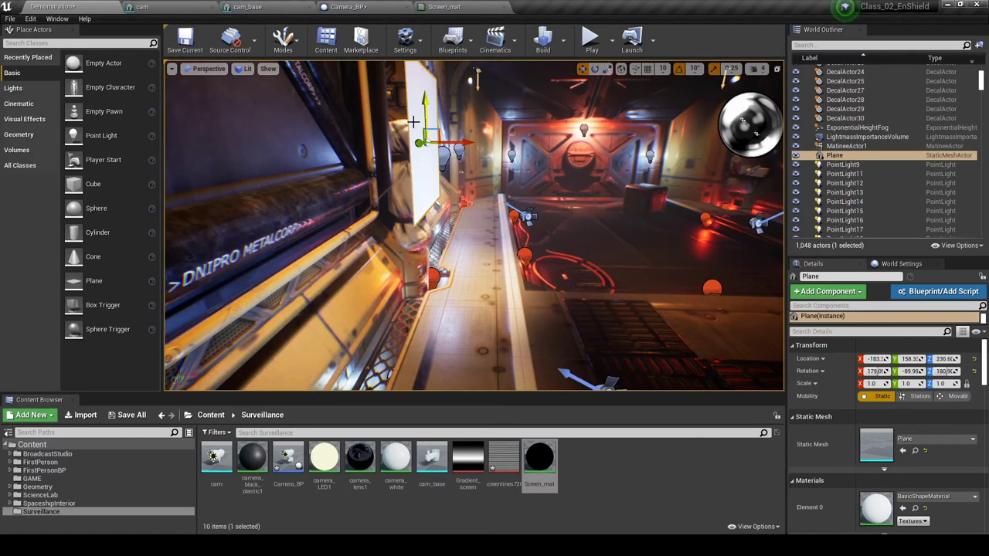
pyautogui.moveTo(465, 145); pyautogui.dragTo(321, 151)
pyautogui.moveTo(277, 106); pyautogui.dragTo(270, 62)
pyautogui.moveTo(270, 65); pyautogui.dragTo(150, 70, button='right')
pyautogui.press('w')
pyautogui.moveTo(473, 225); pyautogui.dragTo(384, 229, button='right')
pyautogui.press('s')
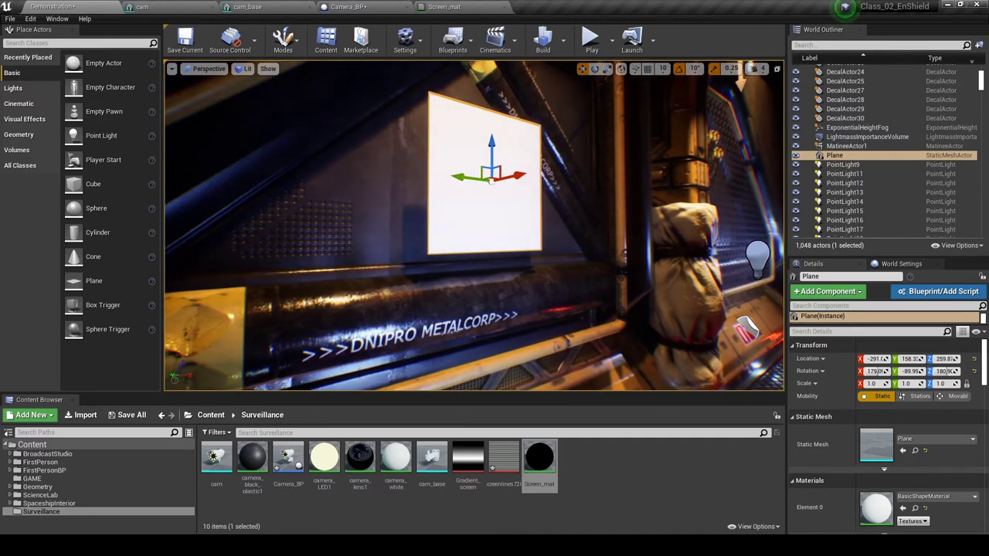
pyautogui.moveTo(448, 133); pyautogui.dragTo(542, 164, button='right')
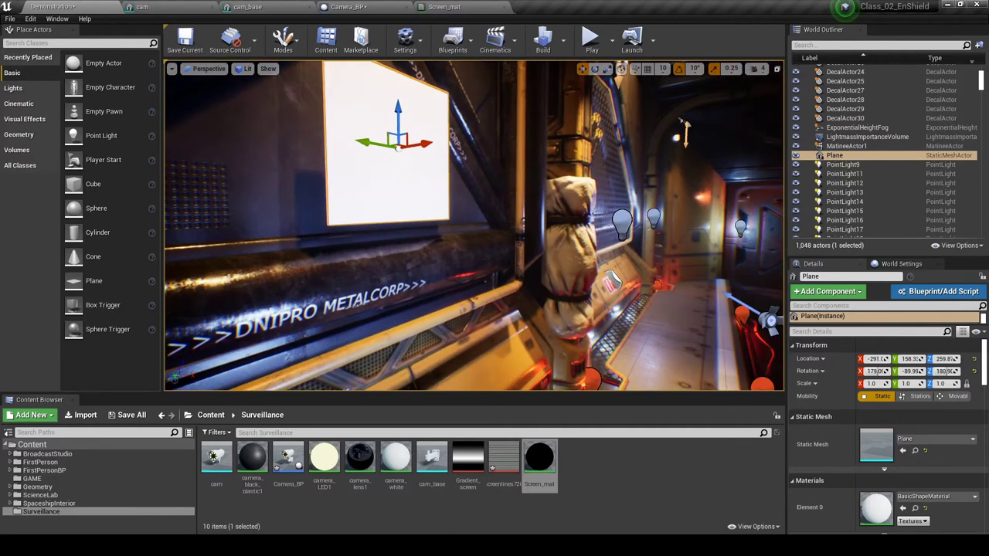
# Step: Create a material instance of Screen_mat and apply it to the plane on the wall
pyautogui.click(548, 459)
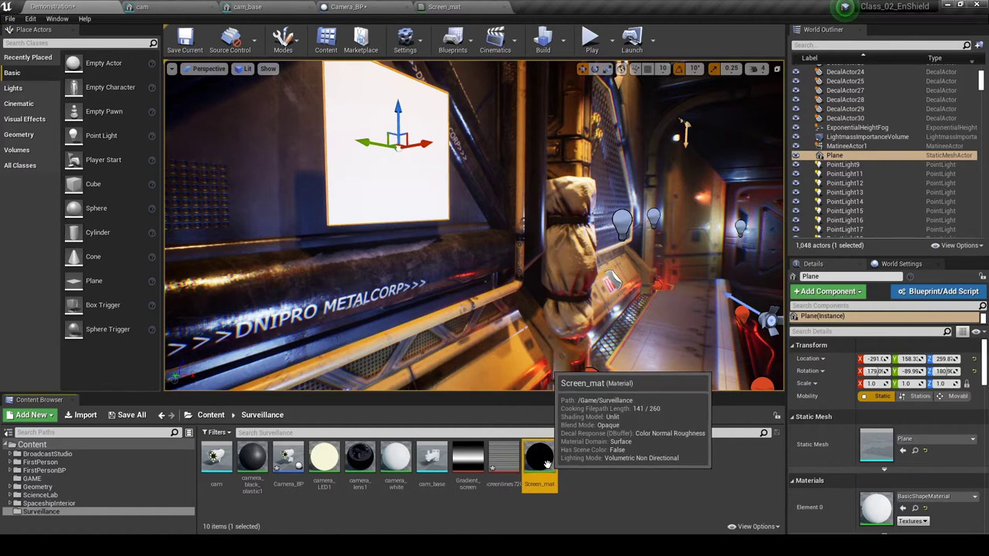
pyautogui.moveTo(541, 462)
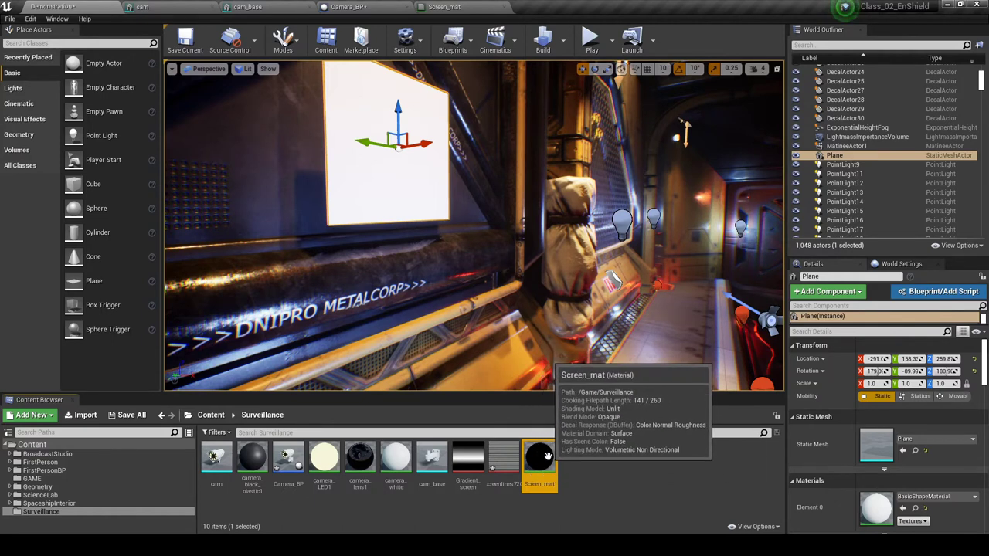
pyautogui.rightClick(547, 455)
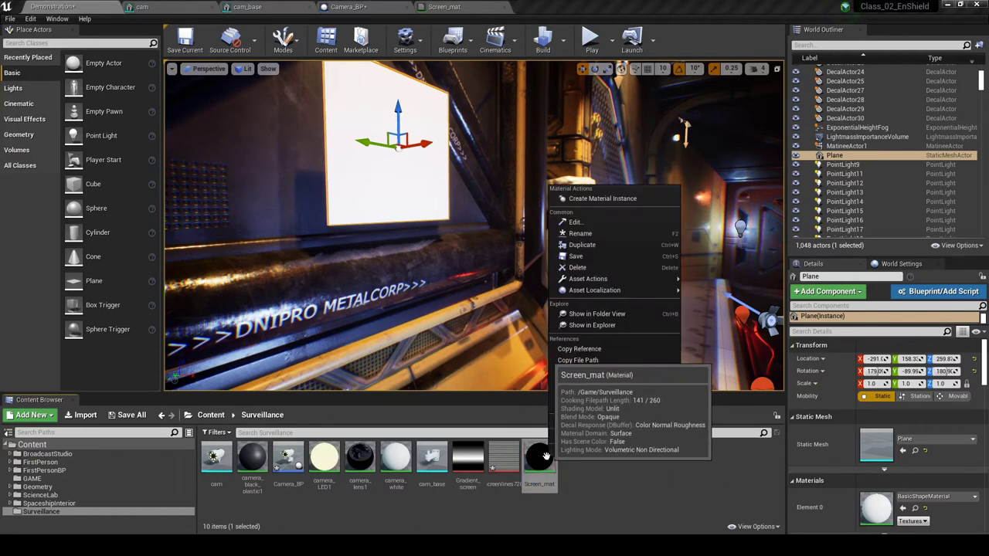
pyautogui.click(599, 200)
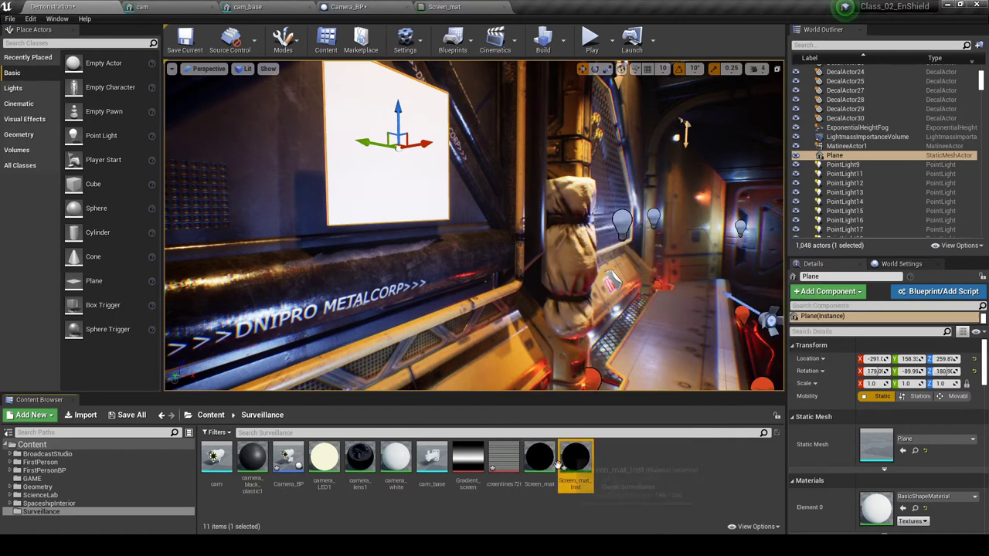
pyautogui.moveTo(574, 462); pyautogui.dragTo(364, 181)
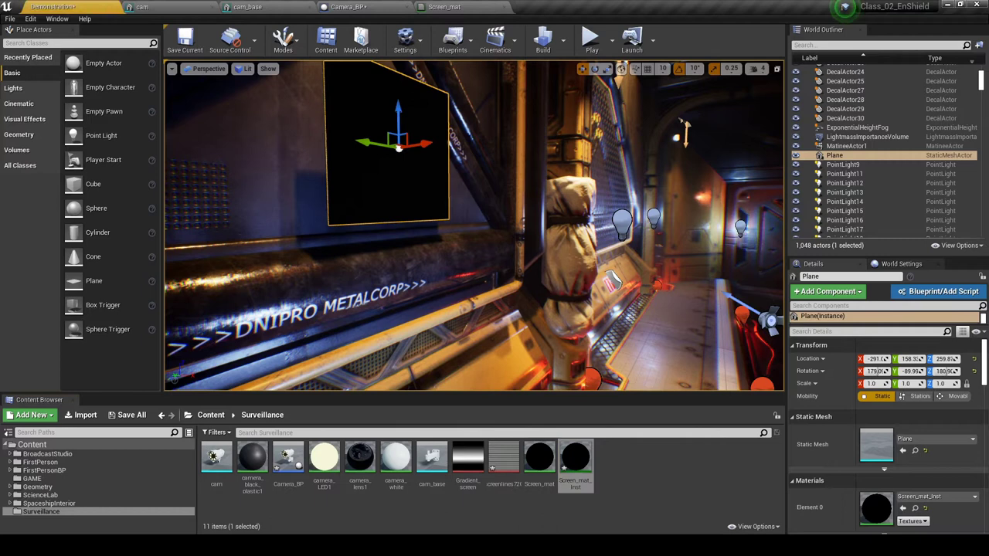
# Step: Place a Camera_BP in the level and raise it above the screen, to about X -229, Y 38, Z 377
pyautogui.moveTo(365, 181); pyautogui.dragTo(448, 203, button='right')
pyautogui.press('s')
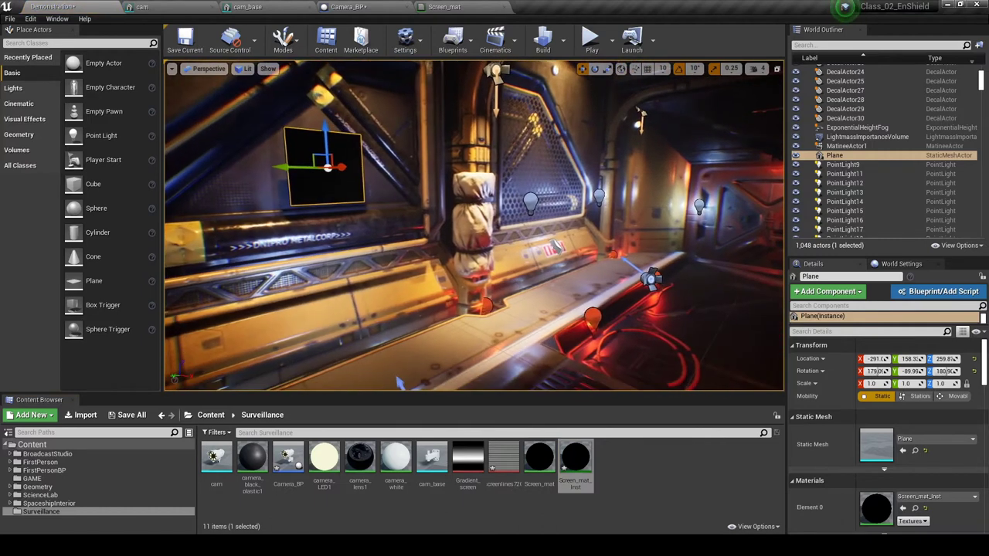
pyautogui.moveTo(365, 98); pyautogui.dragTo(366, 95, button='right')
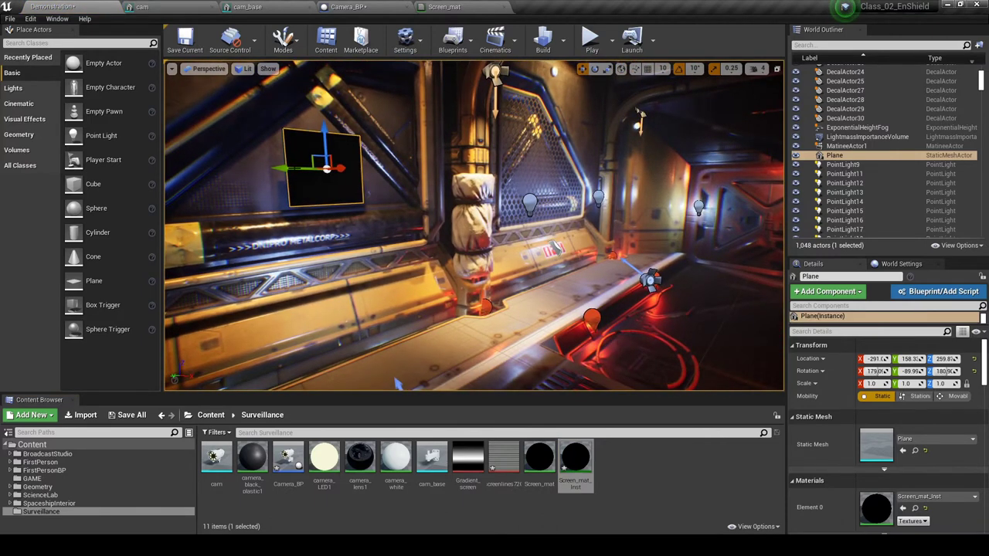
pyautogui.moveTo(472, 224); pyautogui.dragTo(390, 188, button='right')
pyautogui.press('w')
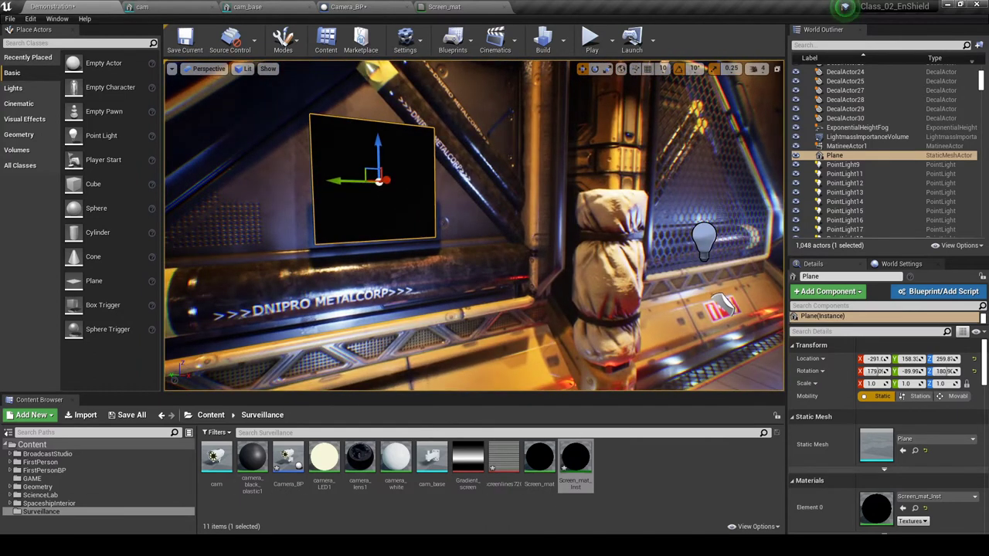
pyautogui.moveTo(287, 456); pyautogui.dragTo(724, 147)
pyautogui.moveTo(494, 224); pyautogui.dragTo(560, 197, button='right')
pyautogui.moveTo(562, 195); pyautogui.dragTo(404, 68)
pyautogui.moveTo(464, 193); pyautogui.dragTo(445, 117, button='right')
# Step: Rotate Camera_BP -90 degrees about Z and move it along the wall to about Y 251
pyautogui.press('e')
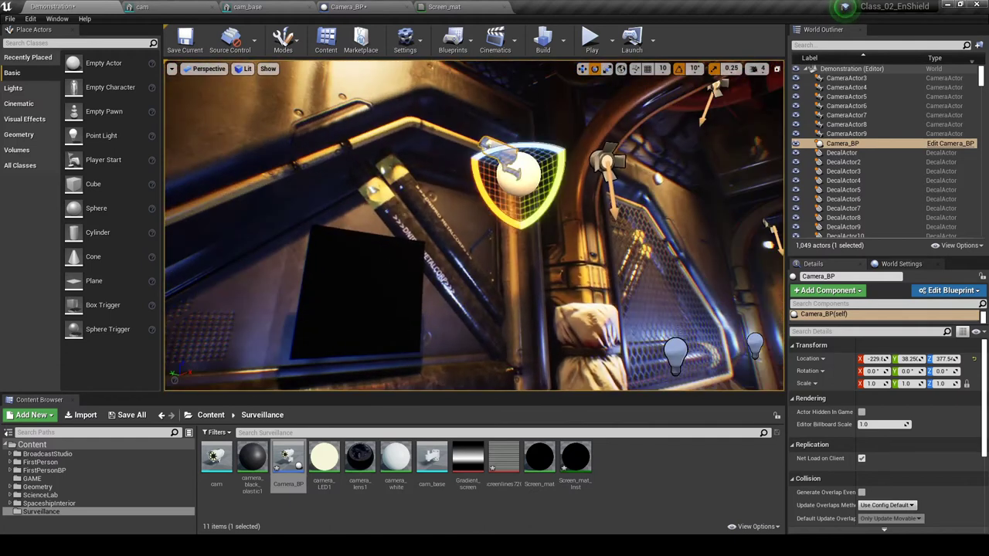
pyautogui.moveTo(500, 145); pyautogui.dragTo(567, 145)
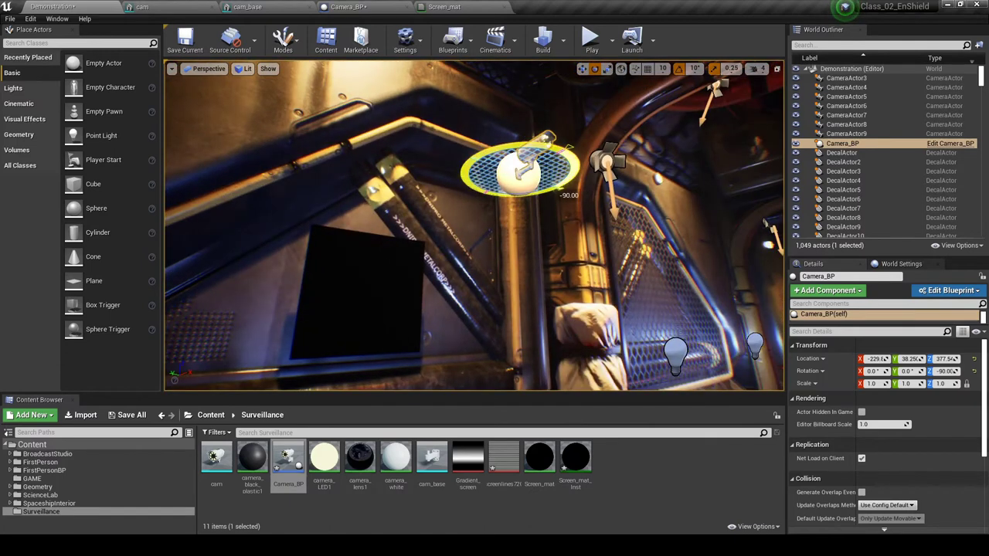
pyautogui.press('w')
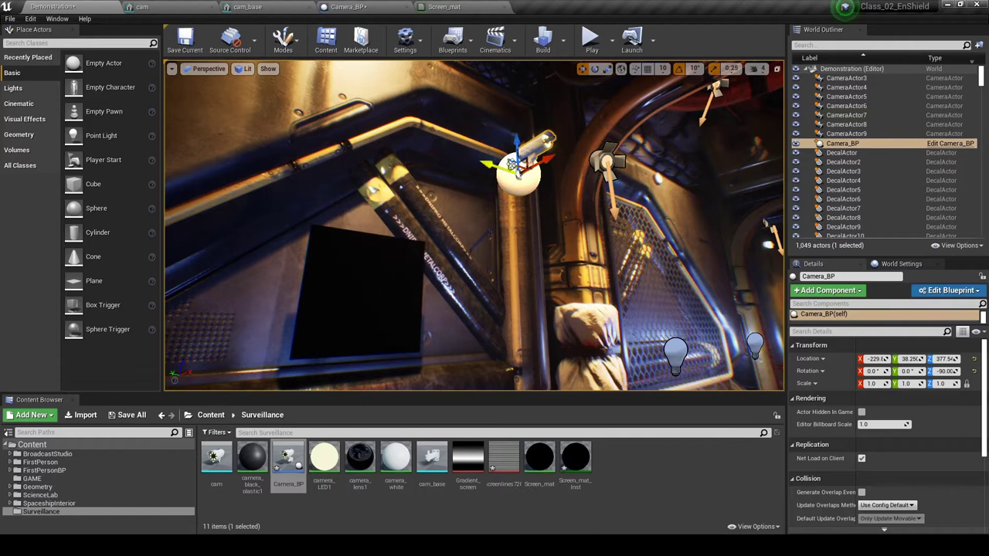
pyautogui.moveTo(473, 224); pyautogui.dragTo(333, 174, button='right')
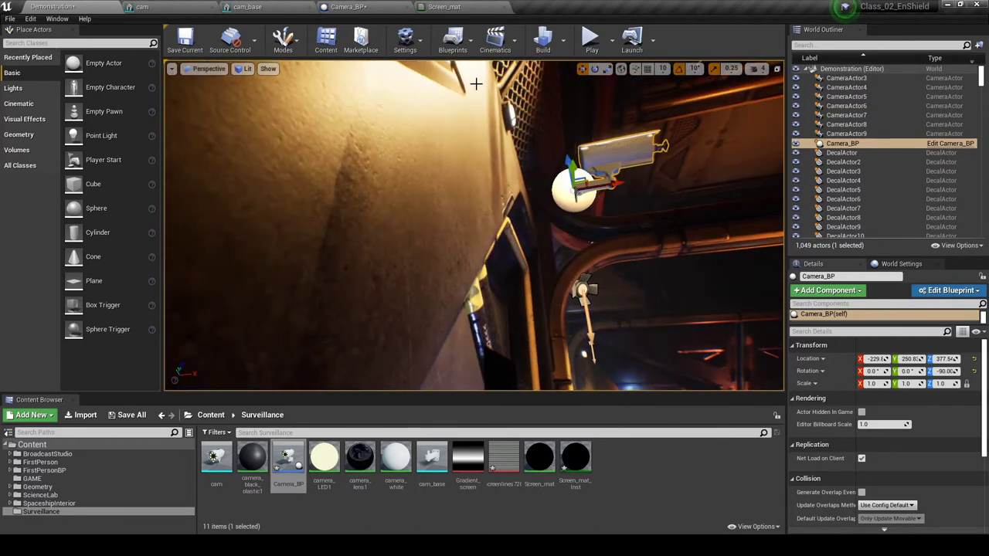
# Step: Lower the viewport camera speed to 2 and move Camera_BP against the wall, to about X -271
pyautogui.click(763, 70)
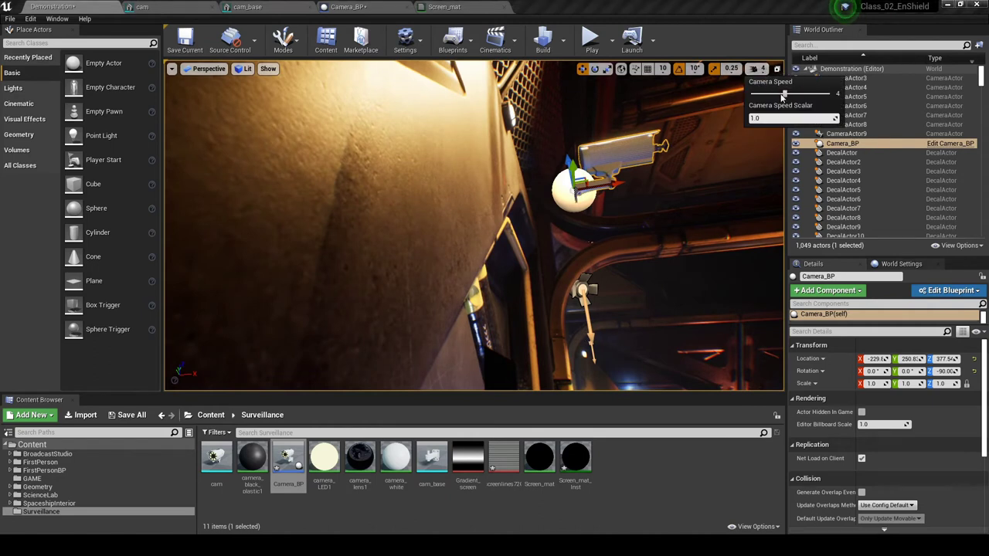
pyautogui.moveTo(783, 94); pyautogui.dragTo(756, 93)
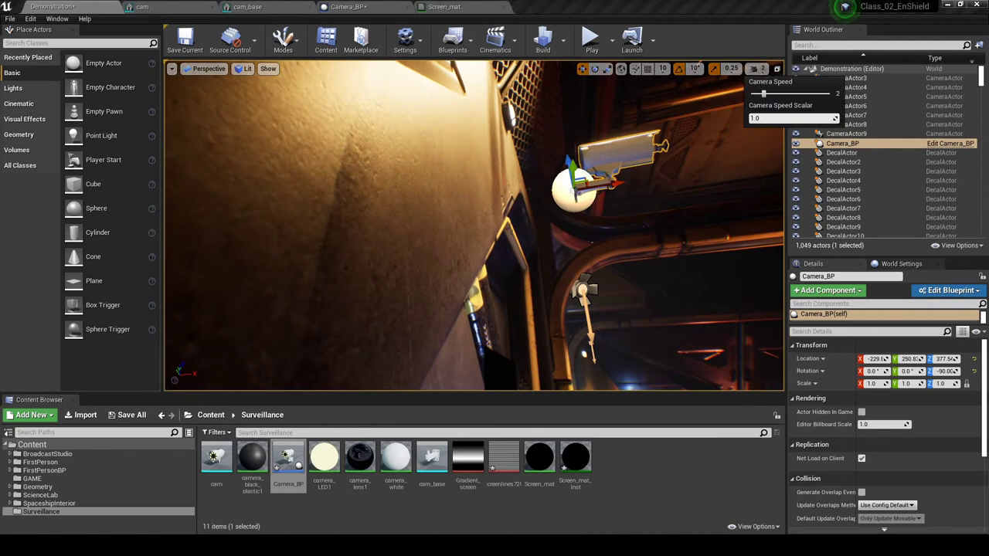
pyautogui.moveTo(611, 183); pyautogui.dragTo(539, 198)
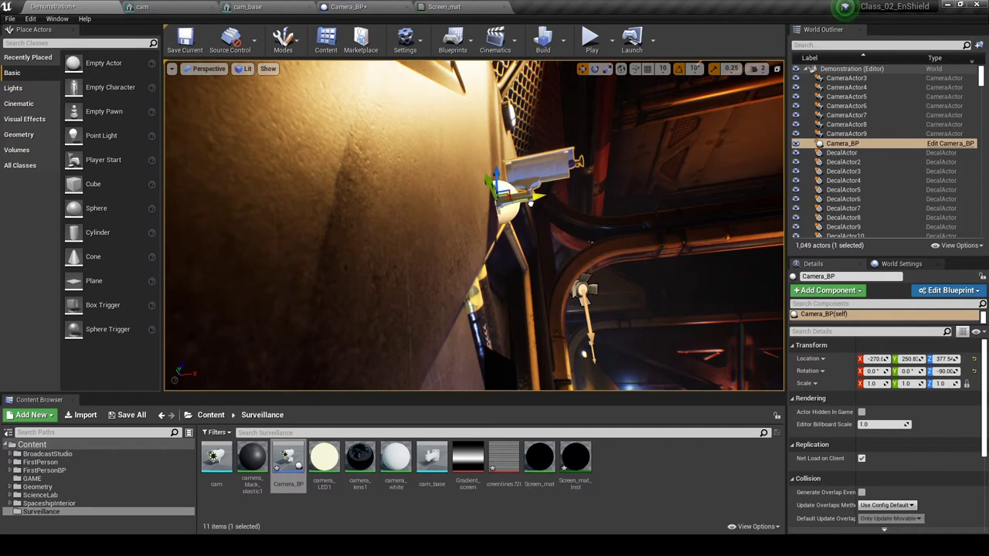
pyautogui.moveTo(530, 198); pyautogui.dragTo(573, 204, button='right')
pyautogui.moveTo(661, 164); pyautogui.dragTo(574, 236, button='right')
pyautogui.moveTo(552, 223); pyautogui.dragTo(538, 230)
pyautogui.moveTo(546, 231); pyautogui.dragTo(538, 231, button='right')
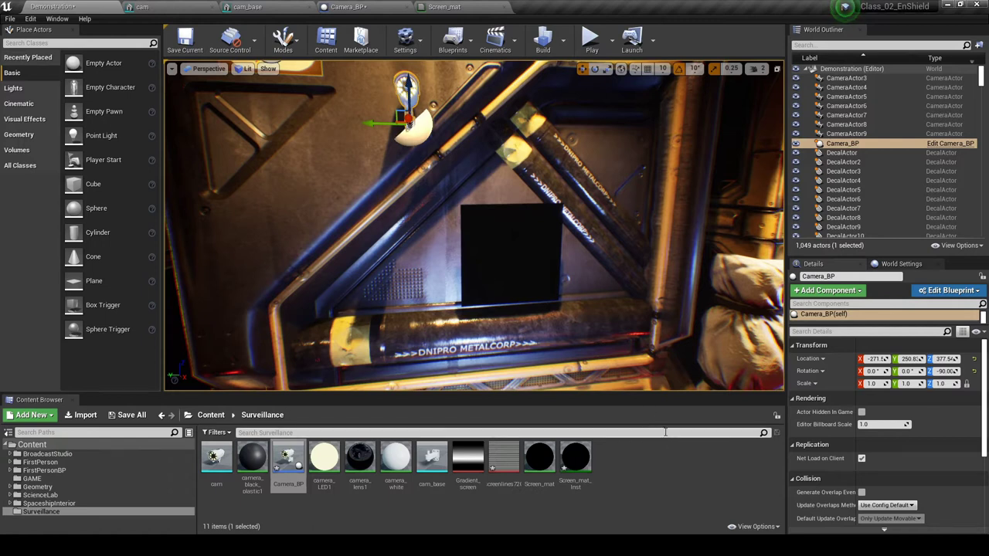
# Step: Create a render target named RT in the Surveillance folder
pyautogui.rightClick(640, 467)
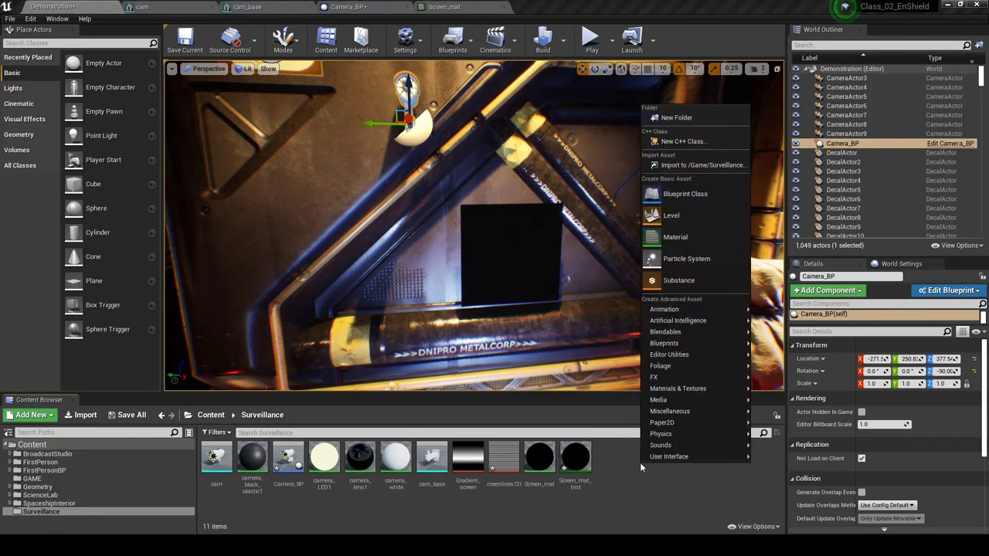
pyautogui.moveTo(676, 392)
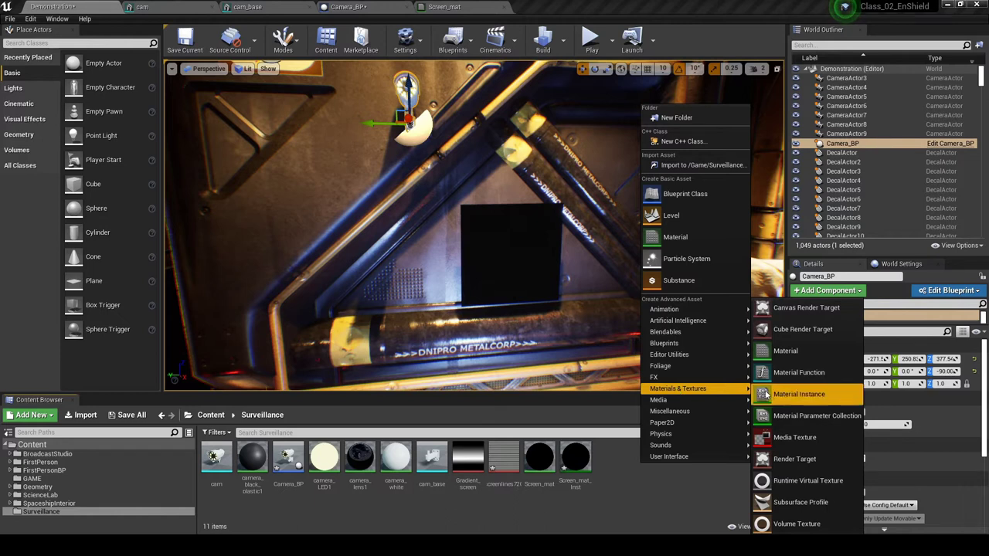
pyautogui.click(801, 461)
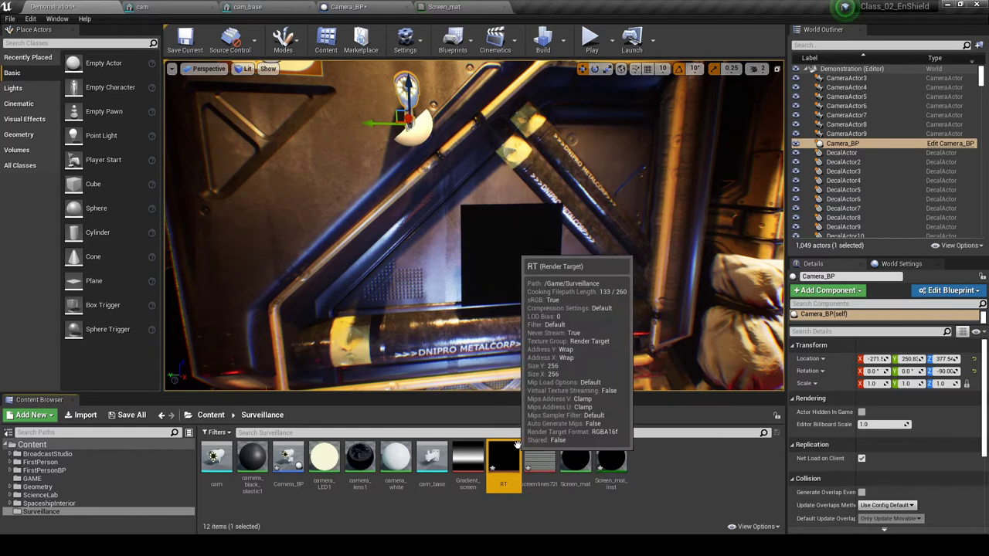
pyautogui.moveTo(495, 457)
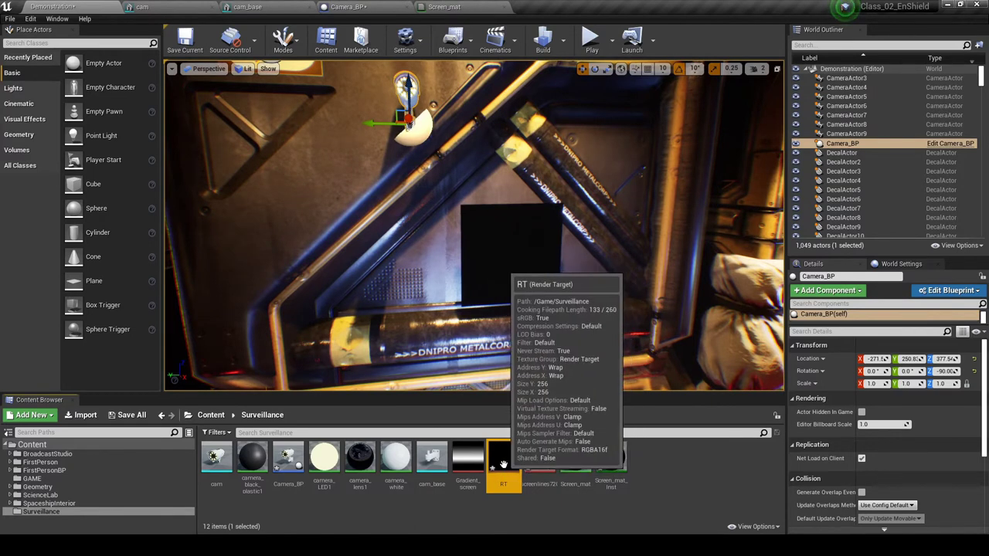
# Step: Add RT as a texture sample in Screen_mat, connect its RGB output to Emissive Color, and save the material
pyautogui.moveTo(502, 462); pyautogui.dragTo(428, 154)
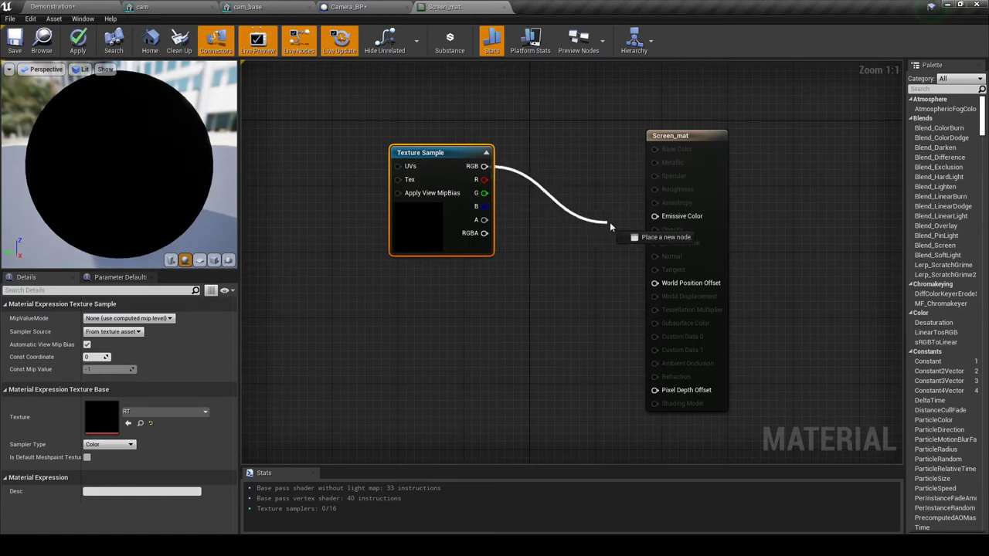
pyautogui.moveTo(656, 216); pyautogui.dragTo(656, 216)
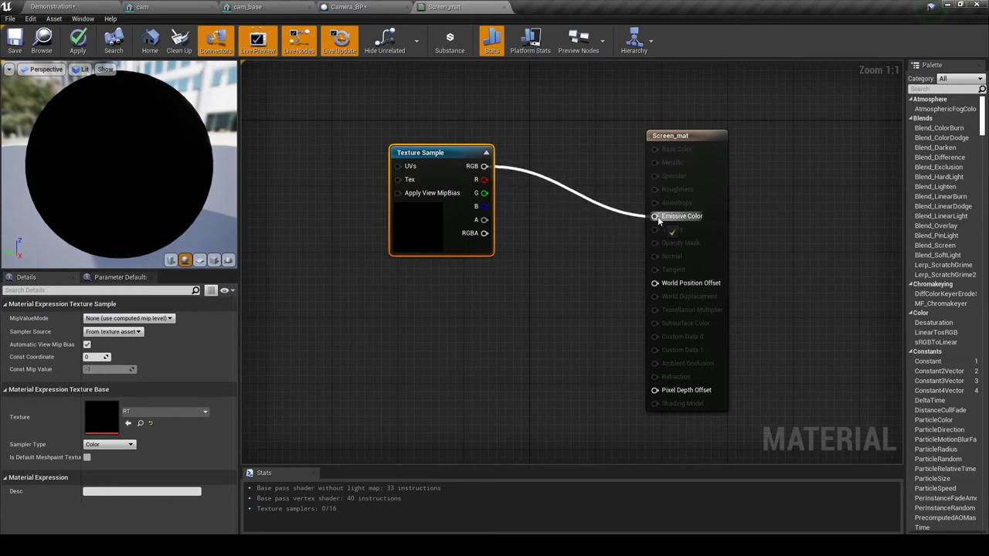
pyautogui.moveTo(679, 137); pyautogui.dragTo(563, 103)
pyautogui.click(14, 51)
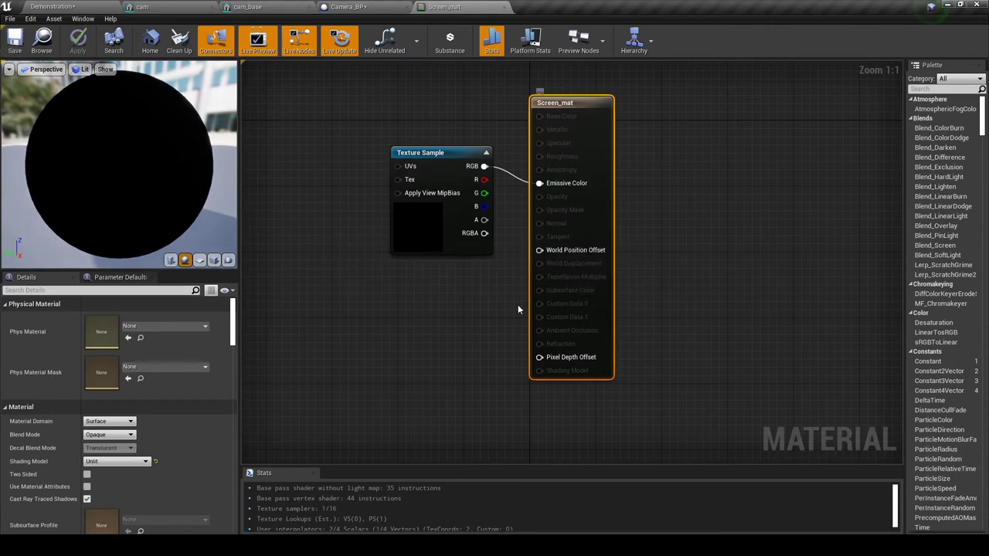
# Step: Reposition the RT Texture Sample node in Screen_mat so its RGB output lines up with the Emissive Color input
pyautogui.click(72, 5)
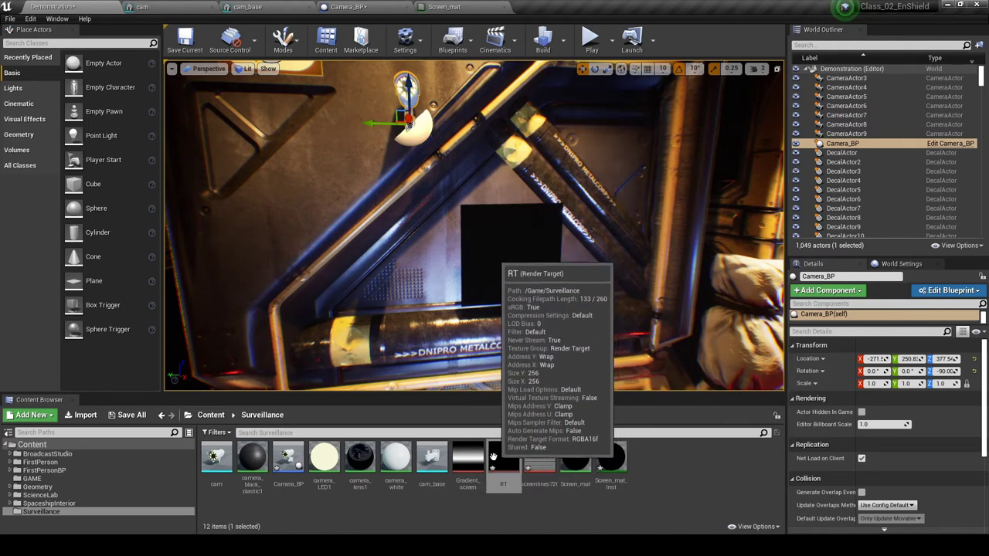
pyautogui.click(459, 6)
pyautogui.moveTo(438, 152); pyautogui.dragTo(422, 169)
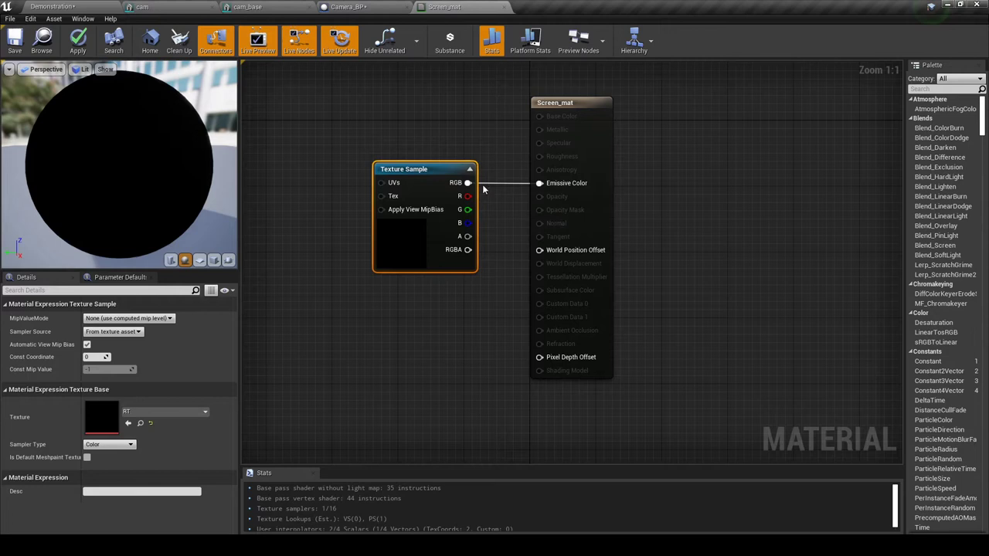
pyautogui.moveTo(564, 177); pyautogui.dragTo(539, 183)
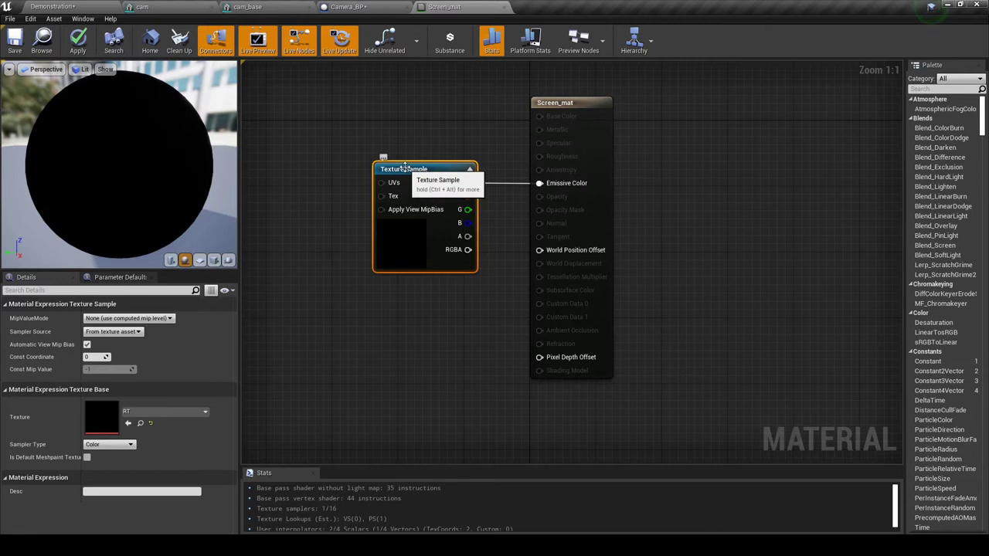
pyautogui.moveTo(405, 167); pyautogui.dragTo(388, 167)
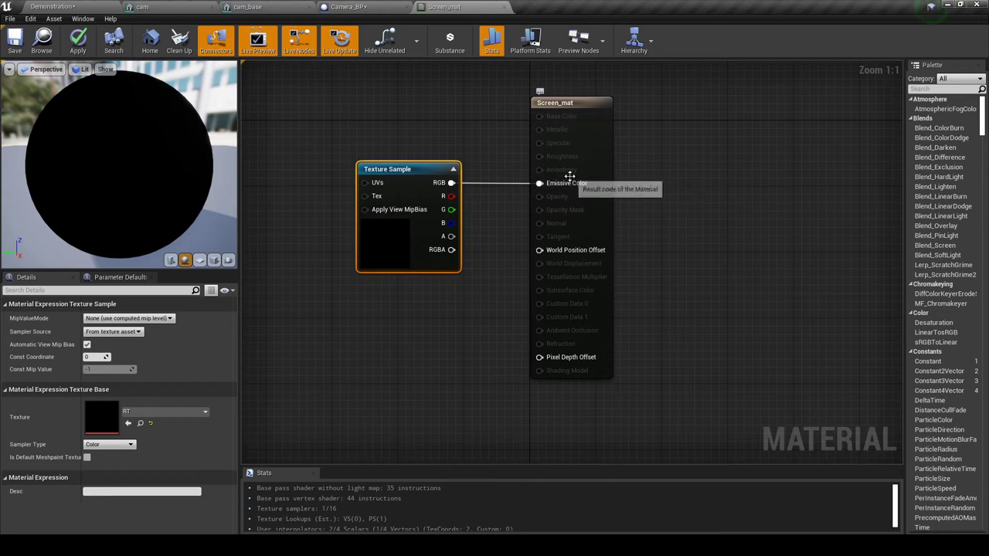
# Step: Set the texture target of Camera_BP's SceneCaptureComponent2D to RT and compile the blueprint
pyautogui.click(103, 6)
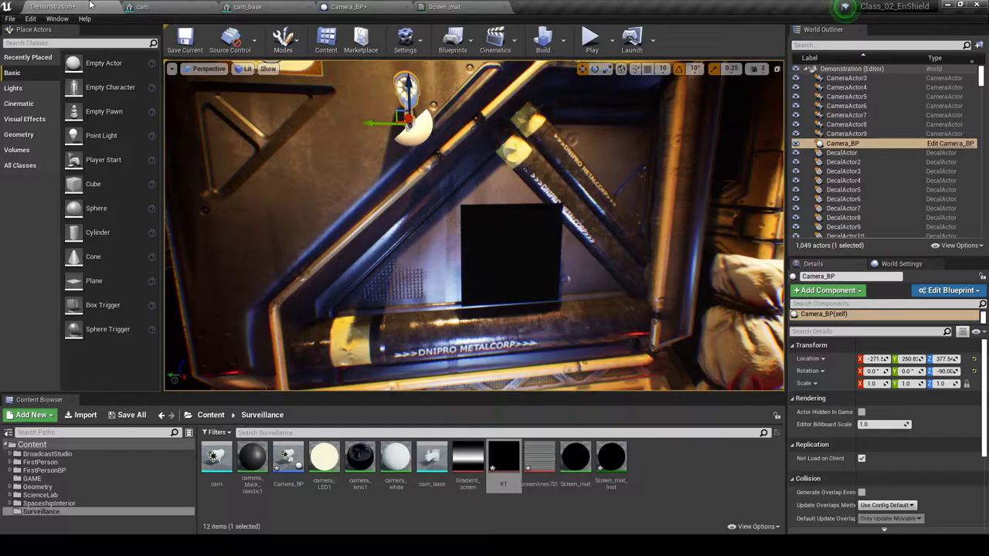
pyautogui.click(510, 255)
pyautogui.moveTo(511, 255); pyautogui.dragTo(571, 268, button='right')
pyautogui.moveTo(571, 267); pyautogui.dragTo(564, 231)
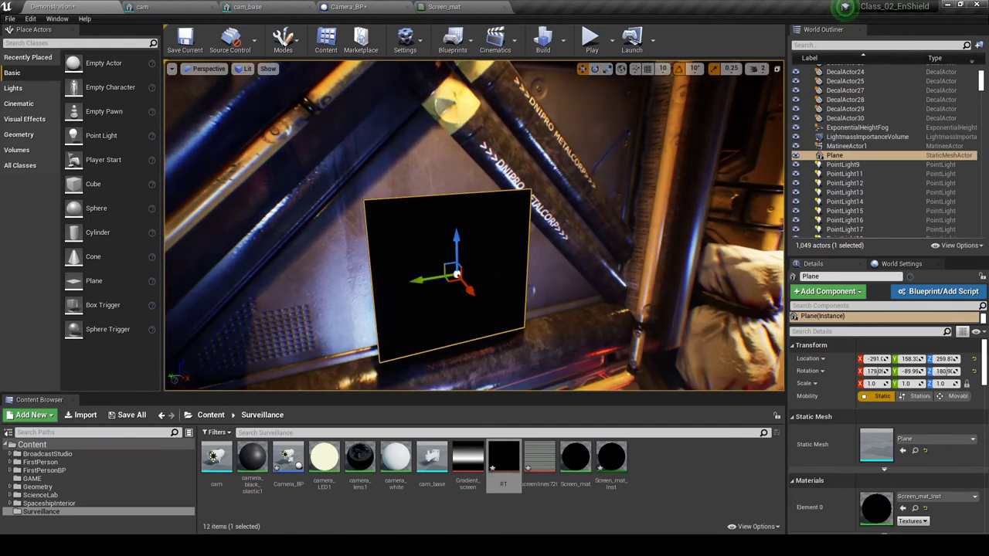
pyautogui.click(332, 6)
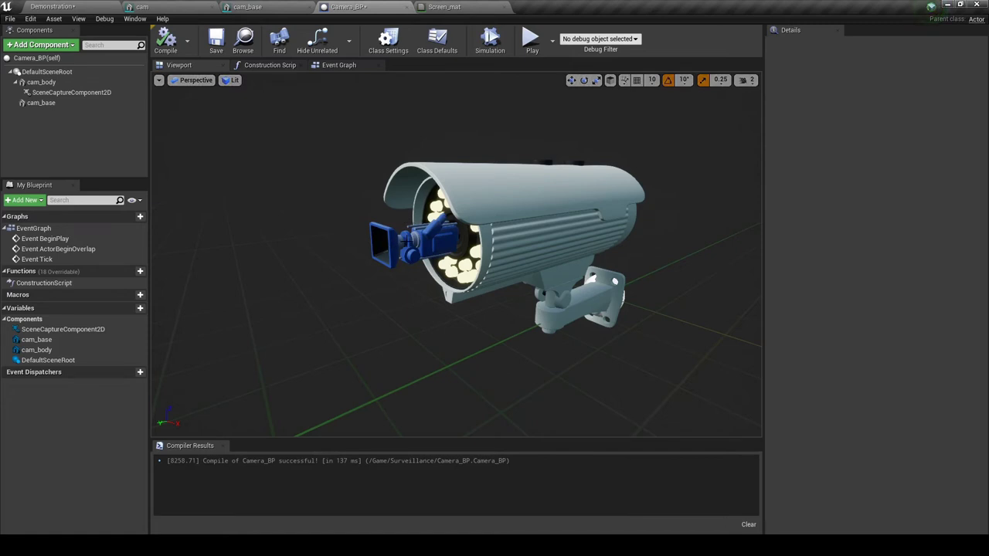
pyautogui.click(424, 240)
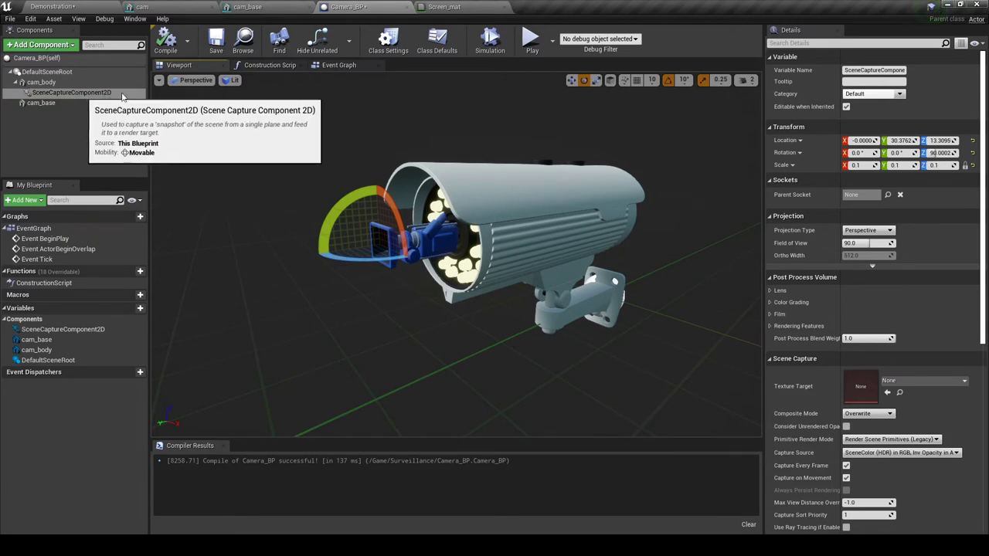
pyautogui.click(74, 92)
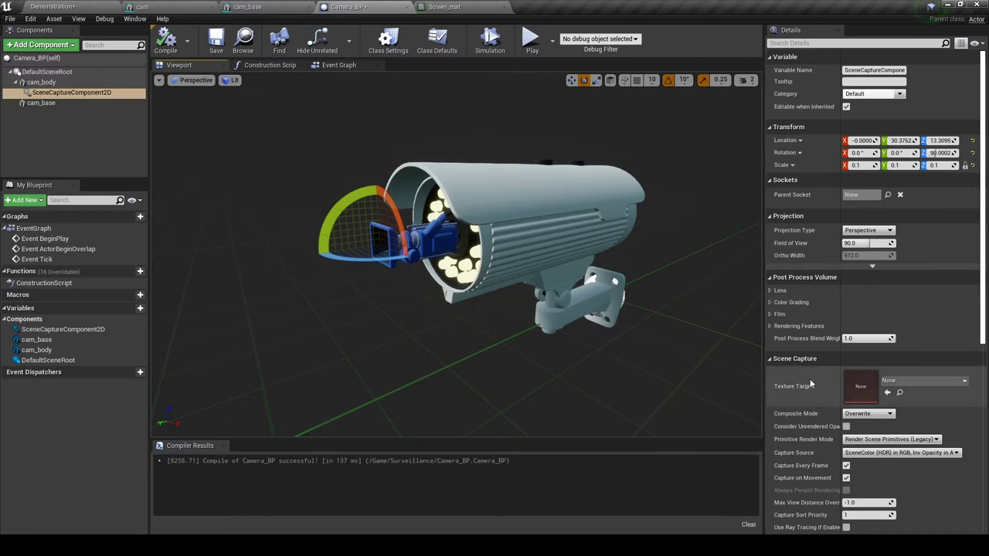
pyautogui.click(964, 384)
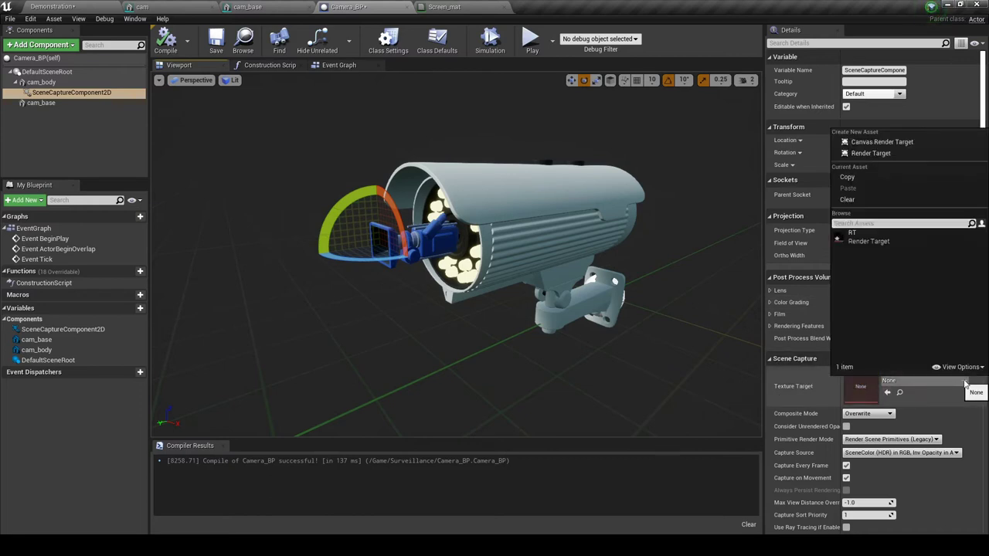
pyautogui.click(868, 243)
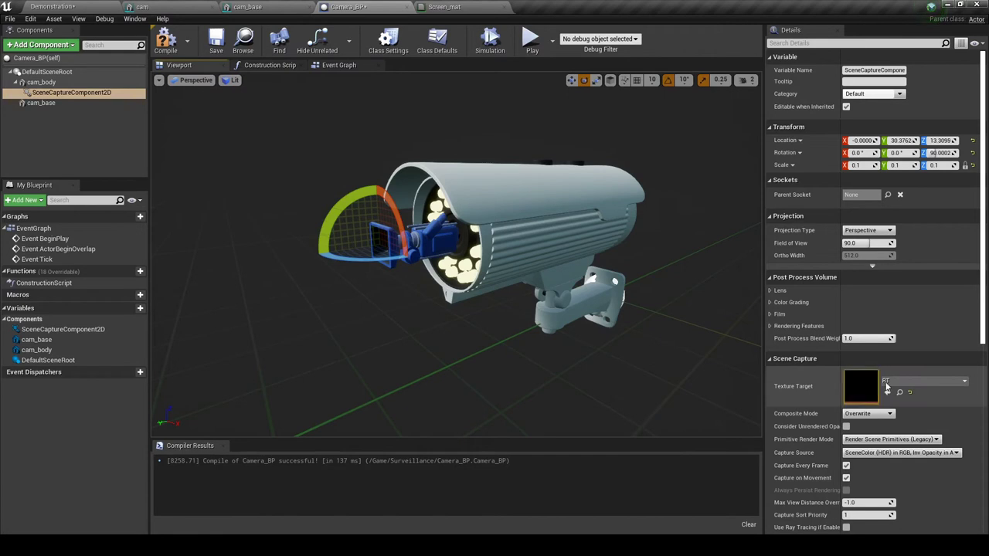
pyautogui.click(165, 43)
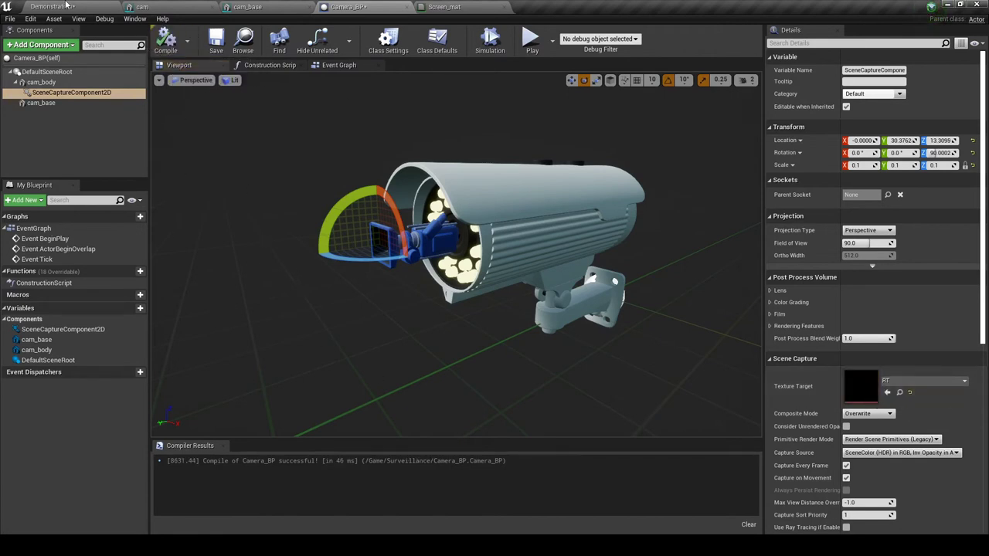
# Step: Rotate the screen plane in the level 90 degrees within the wall's plane to set the camera feed upright
pyautogui.click(66, 5)
pyautogui.moveTo(553, 313); pyautogui.dragTo(539, 255, button='right')
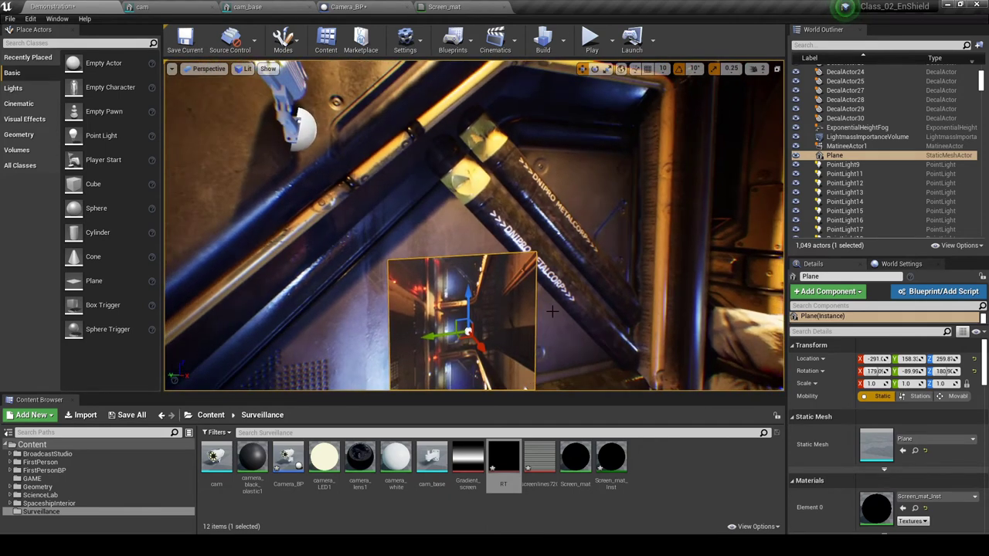
pyautogui.press('F11')
pyautogui.moveTo(546, 315); pyautogui.dragTo(541, 324, button='right')
pyautogui.press('s')
pyautogui.moveTo(563, 256); pyautogui.dragTo(556, 250, button='right')
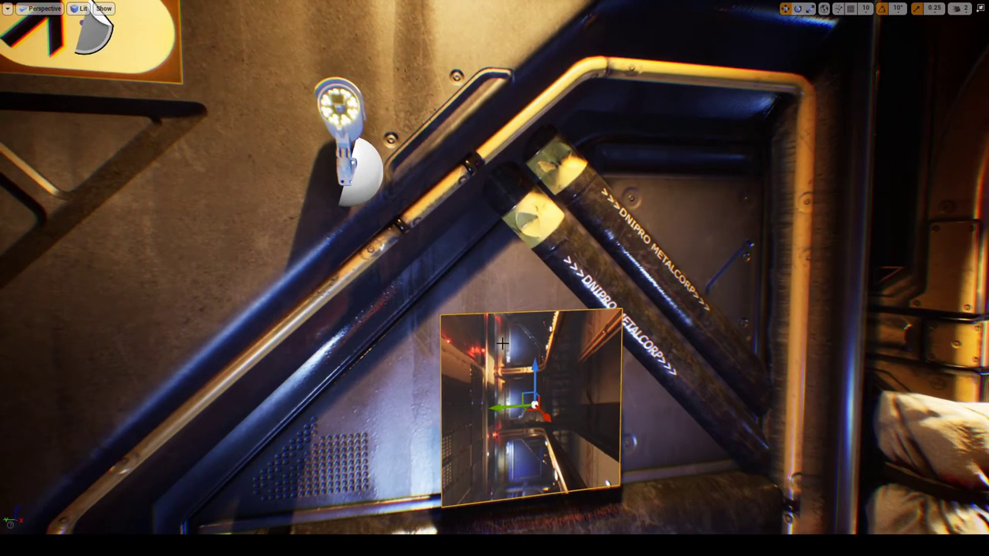
pyautogui.press('e')
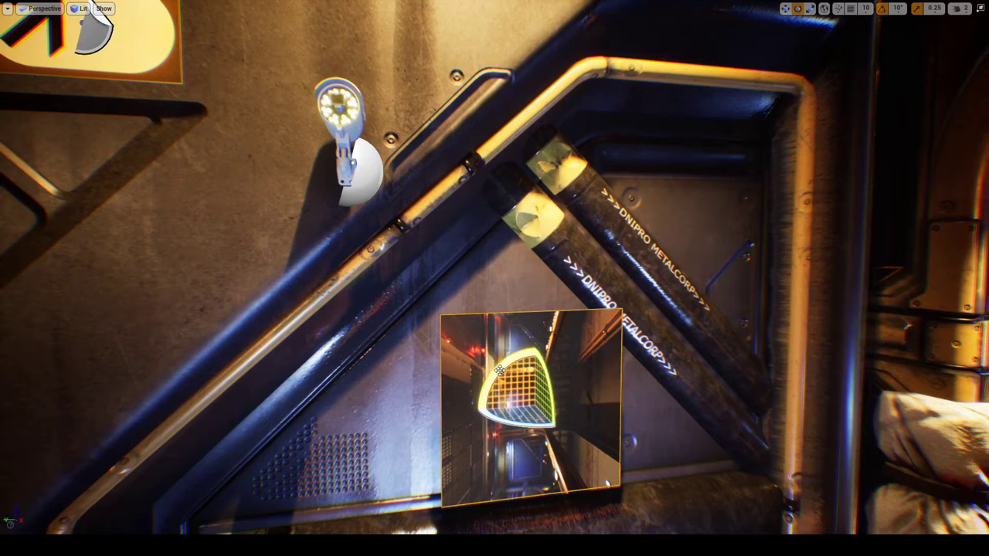
pyautogui.moveTo(499, 370); pyautogui.dragTo(541, 448)
pyautogui.moveTo(592, 400); pyautogui.dragTo(471, 414)
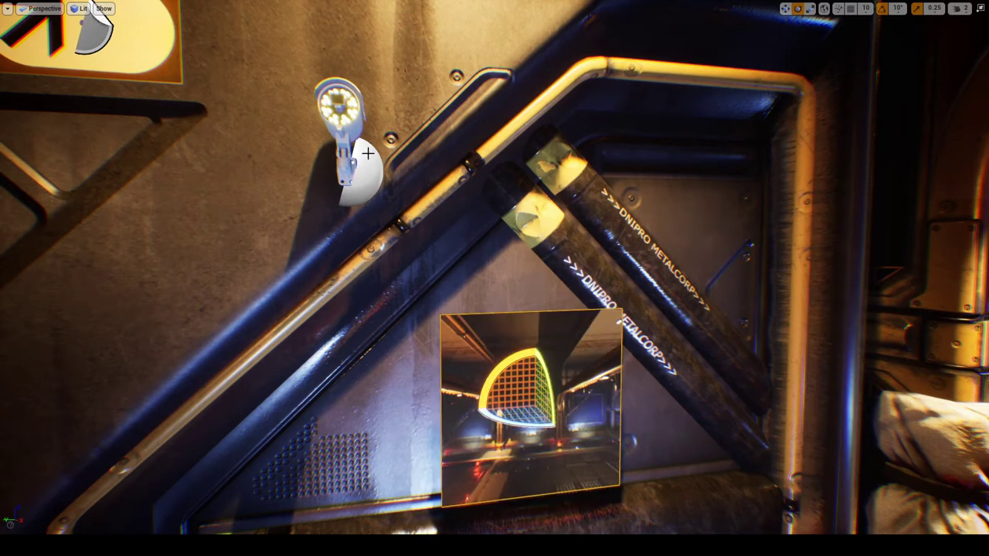
# Step: Select Camera_BP and move it a short distance along the wall, away from the screen
pyautogui.click(345, 120)
pyautogui.moveTo(677, 443); pyautogui.dragTo(656, 510, button='right')
pyautogui.moveTo(301, 212); pyautogui.dragTo(730, 436, button='right')
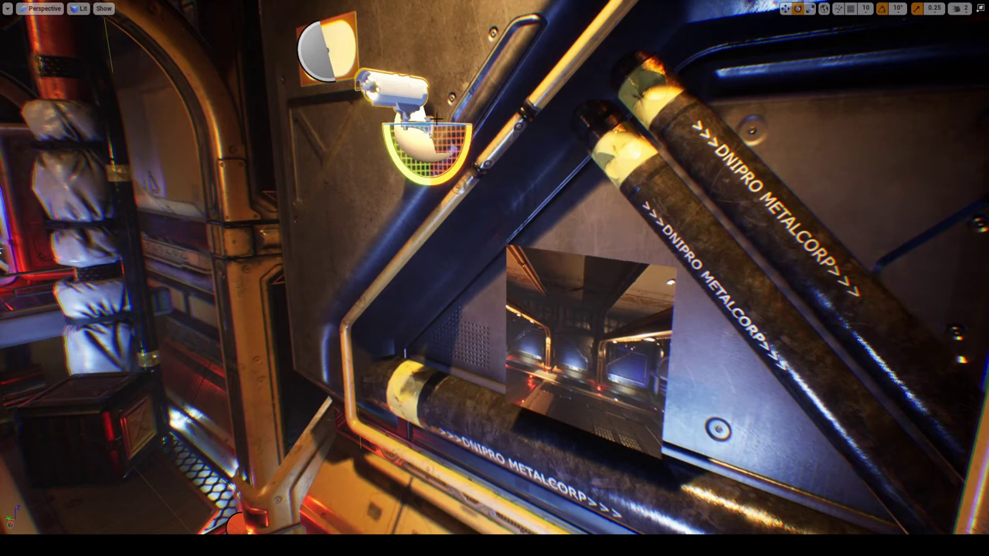
pyautogui.press('w')
pyautogui.moveTo(403, 129); pyautogui.dragTo(331, 129)
# Step: Try rotating Camera_BP about its vertical axis with rotation snapping off, and undo the rotation
pyautogui.press('e')
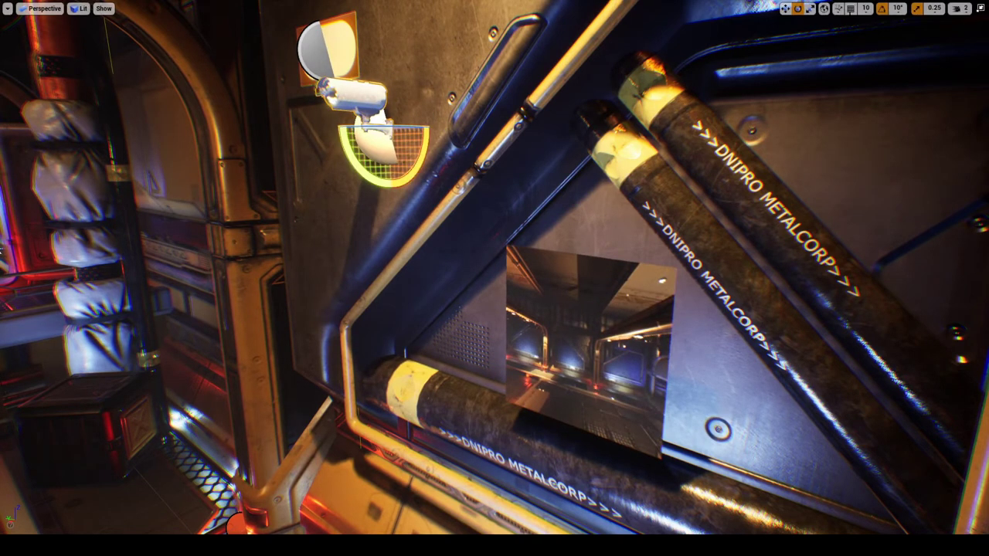
pyautogui.moveTo(365, 124)
pyautogui.mouseDown()
pyautogui.moveTo(427, 128)
pyautogui.moveTo(309, 132)
pyautogui.moveTo(409, 130)
pyautogui.moveTo(369, 130)
pyautogui.mouseUp()
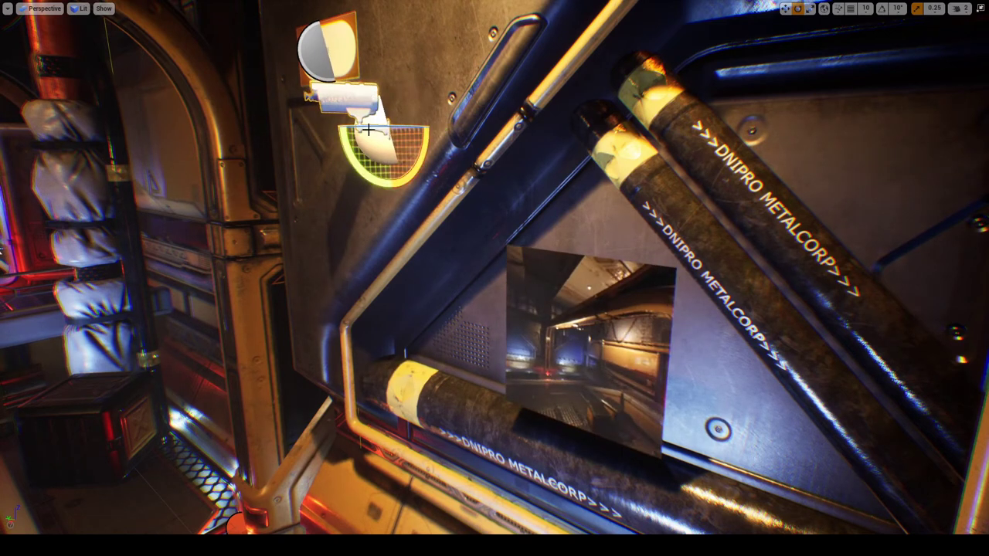
pyautogui.hotkey('ctrl', 'z')
# Step: Scale the screen plane to 1.6 in X and 0.9 in Y and Z for a widescreen shape
pyautogui.moveTo(369, 130); pyautogui.dragTo(483, 93, button='right')
pyautogui.press('w')
pyautogui.moveTo(335, 165); pyautogui.dragTo(336, 165, button='right')
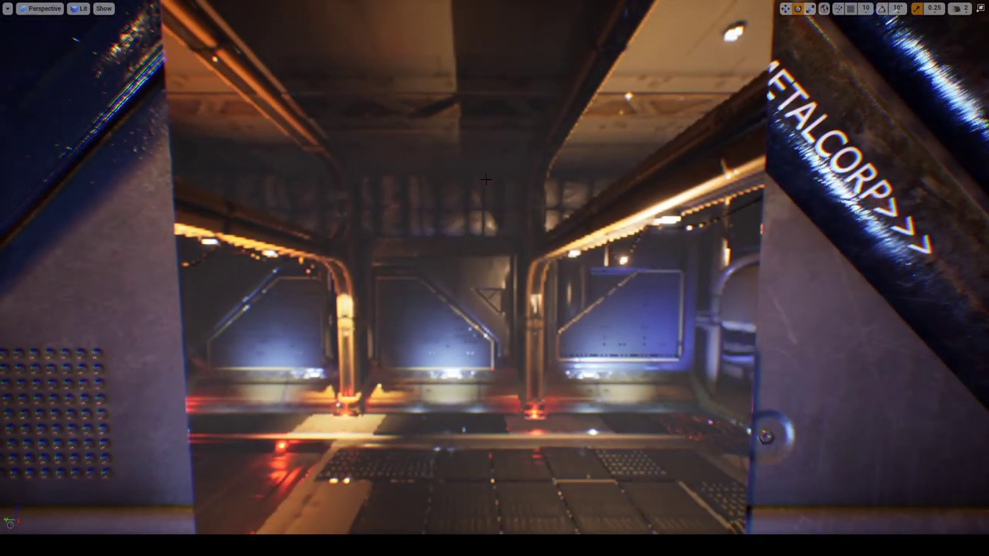
pyautogui.moveTo(335, 165); pyautogui.dragTo(335, 165, button='right')
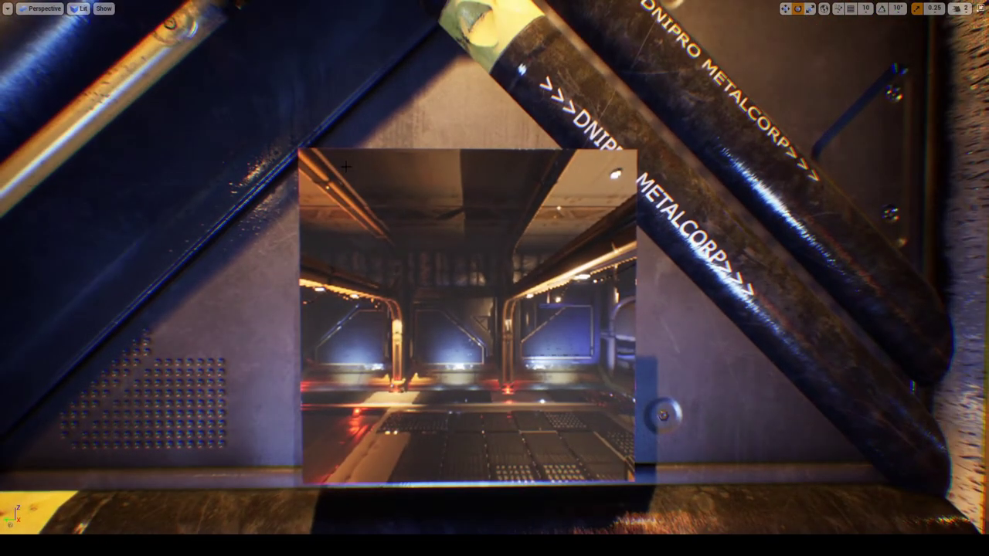
pyautogui.click(428, 313)
pyautogui.moveTo(429, 313); pyautogui.dragTo(442, 294, button='right')
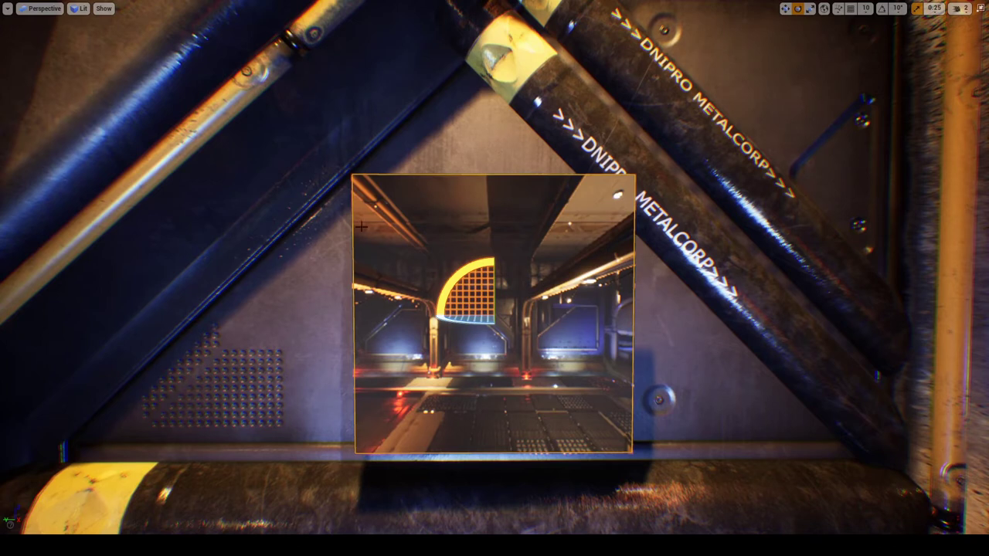
pyautogui.moveTo(525, 300); pyautogui.dragTo(528, 295, button='right')
pyautogui.press('F11')
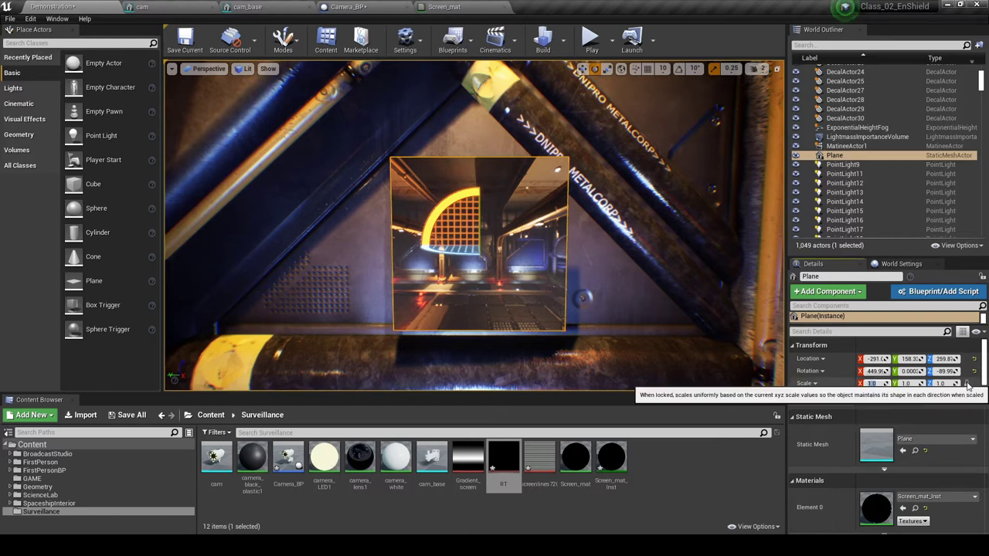
pyautogui.click(873, 383)
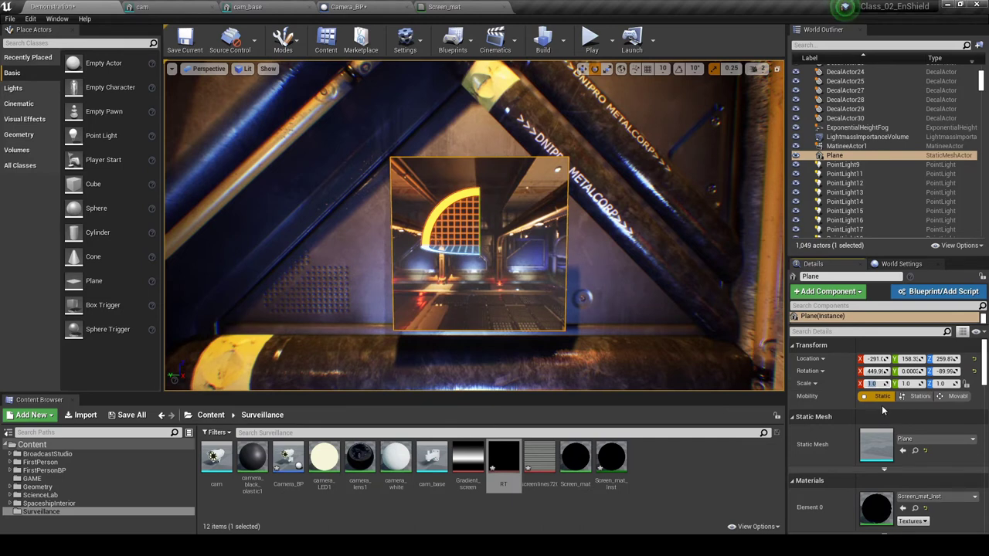
pyautogui.press('Return')
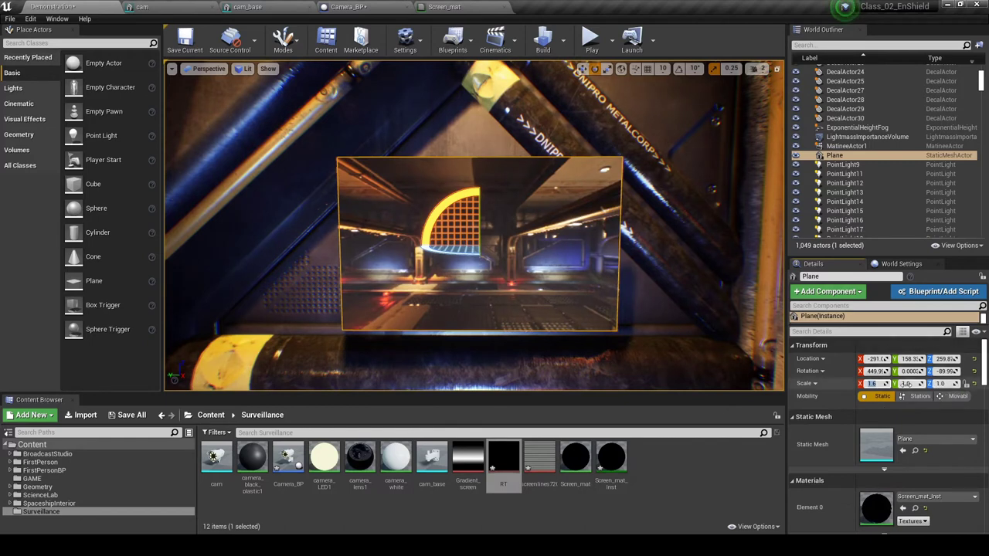
pyautogui.click(916, 384)
pyautogui.write('0.9')
pyautogui.press('Return')
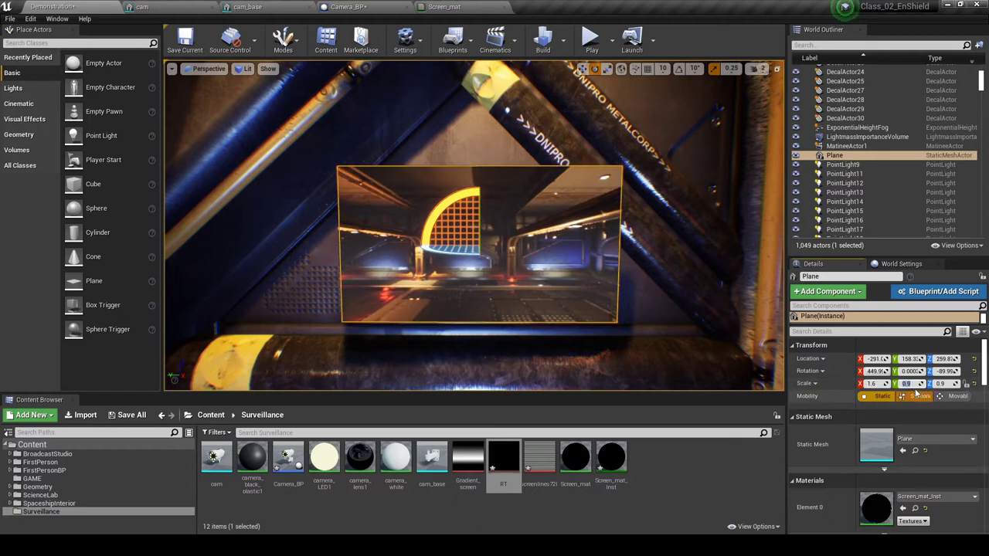
# Step: Check the camera feed on the screen plane up close and open render target RT for editing
pyautogui.moveTo(499, 282)
pyautogui.mouseDown(button='right')
pyautogui.moveTo(487, 312)
pyautogui.moveTo(488, 232)
pyautogui.moveTo(507, 278)
pyautogui.moveTo(483, 271)
pyautogui.moveTo(498, 288)
pyautogui.mouseUp(button='right')
pyautogui.press('w')
pyautogui.press('s')
pyautogui.press('w')
pyautogui.press('s')
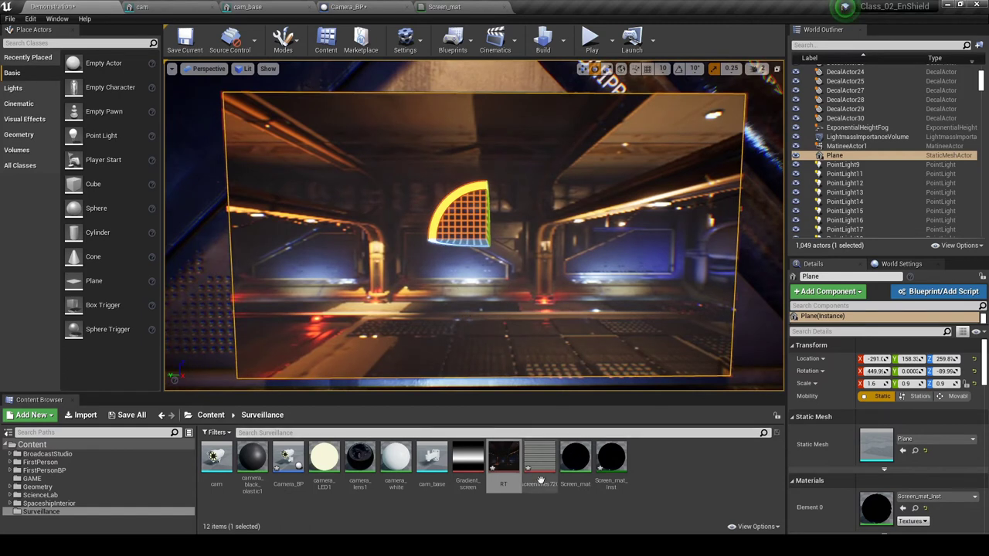
pyautogui.moveTo(502, 473)
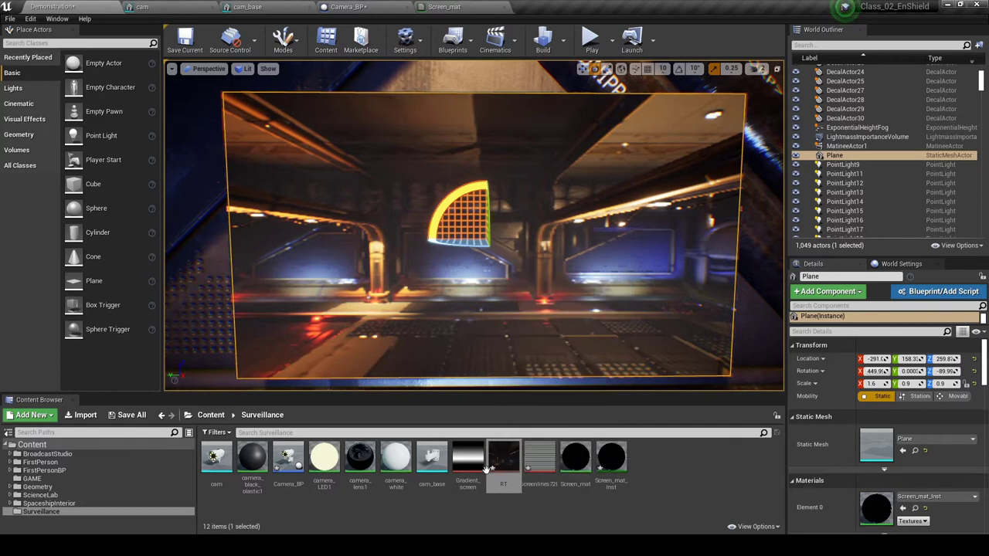
pyautogui.moveTo(500, 452)
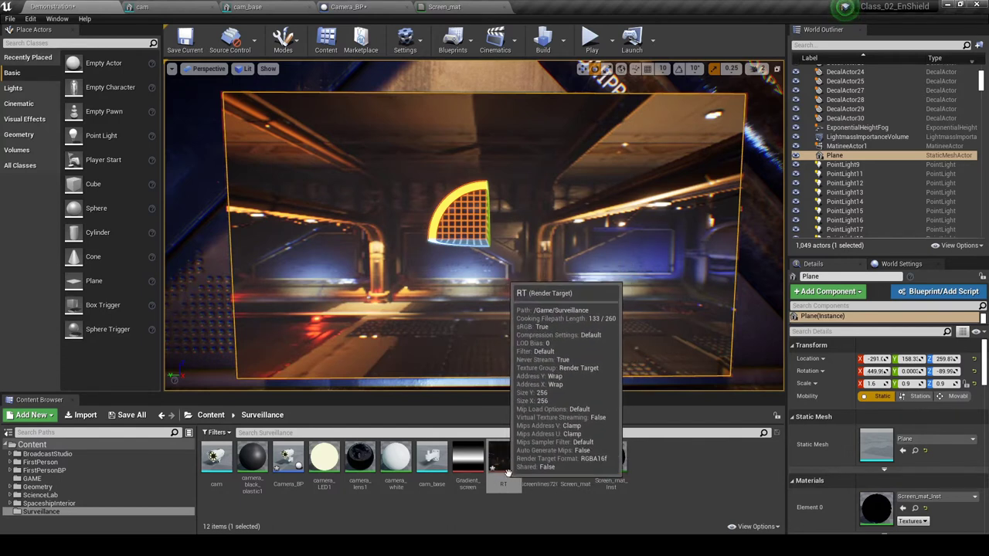
pyautogui.doubleClick(505, 458)
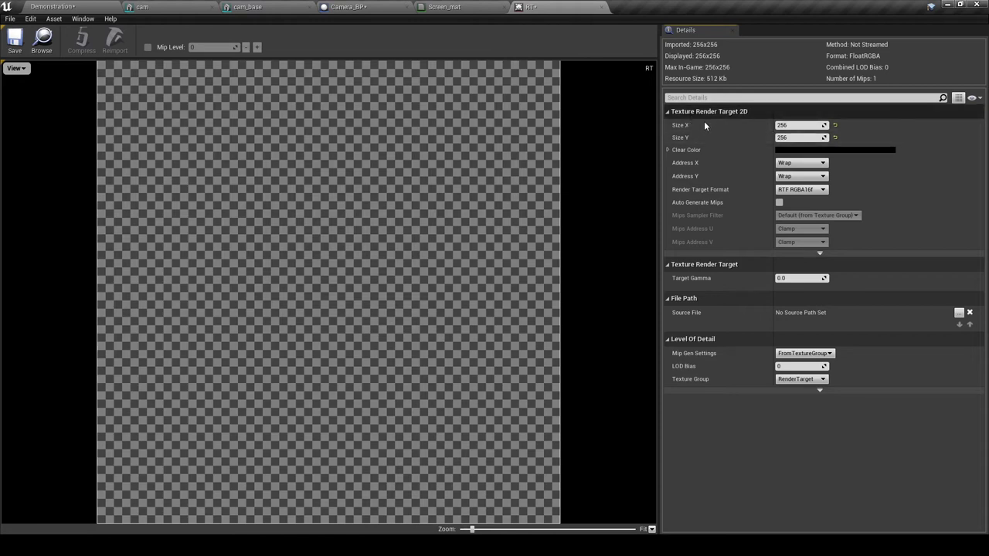
pyautogui.click(799, 125)
pyautogui.write('2560')
pyautogui.press('Escape')
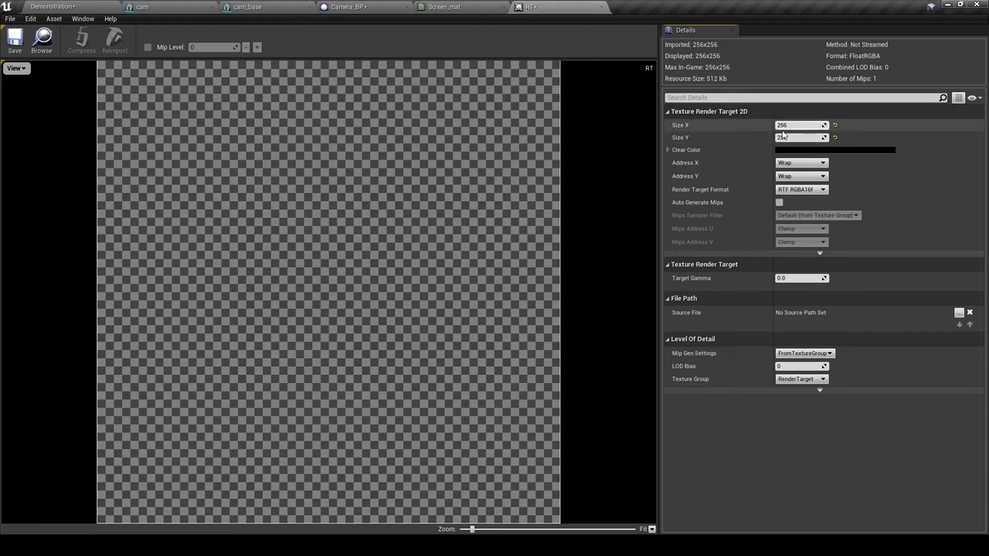
# Step: Set render target RT's size to 1920 in X and 1080 in Y, and save it
pyautogui.click(782, 126)
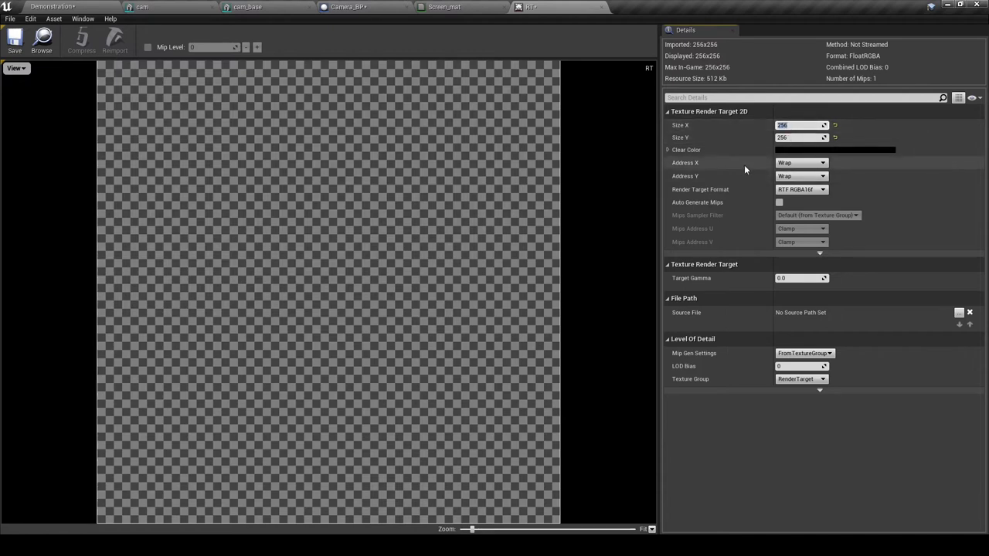
pyautogui.write('1920')
pyautogui.click(780, 139)
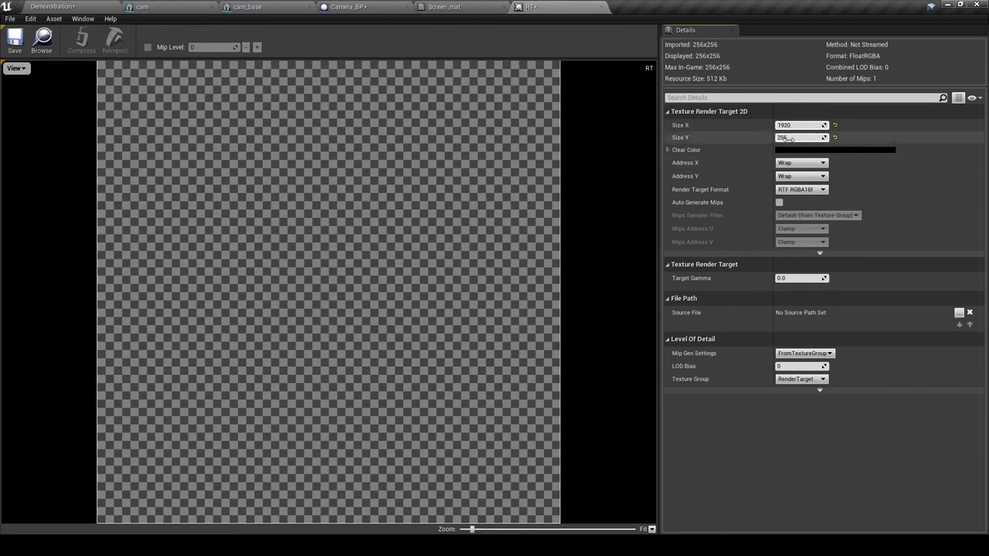
pyautogui.write('1080')
pyautogui.press('Return')
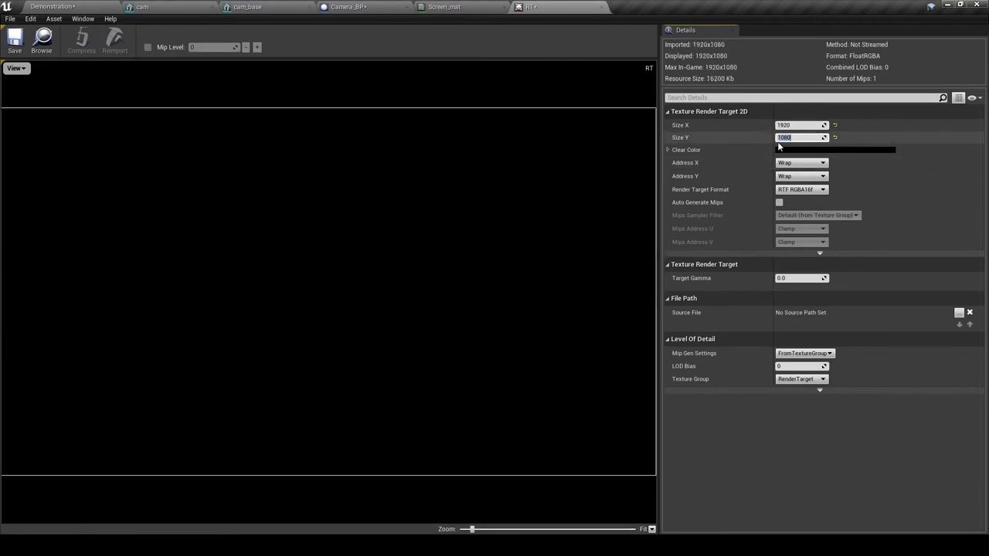
pyautogui.click(409, 217)
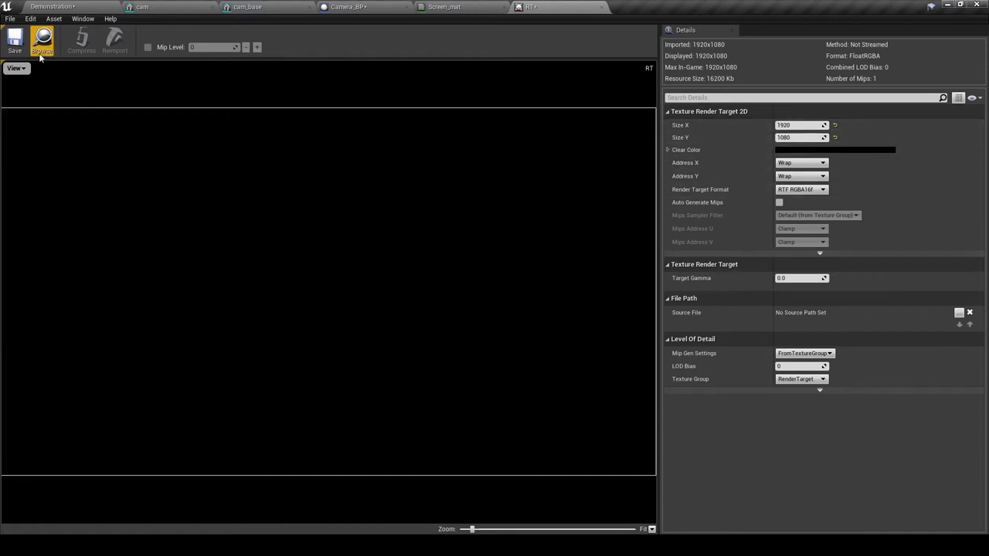
pyautogui.click(15, 40)
# Step: Examine the camera feed on the wall screen in a fullscreen level view, from near and far and several angles
pyautogui.click(51, 6)
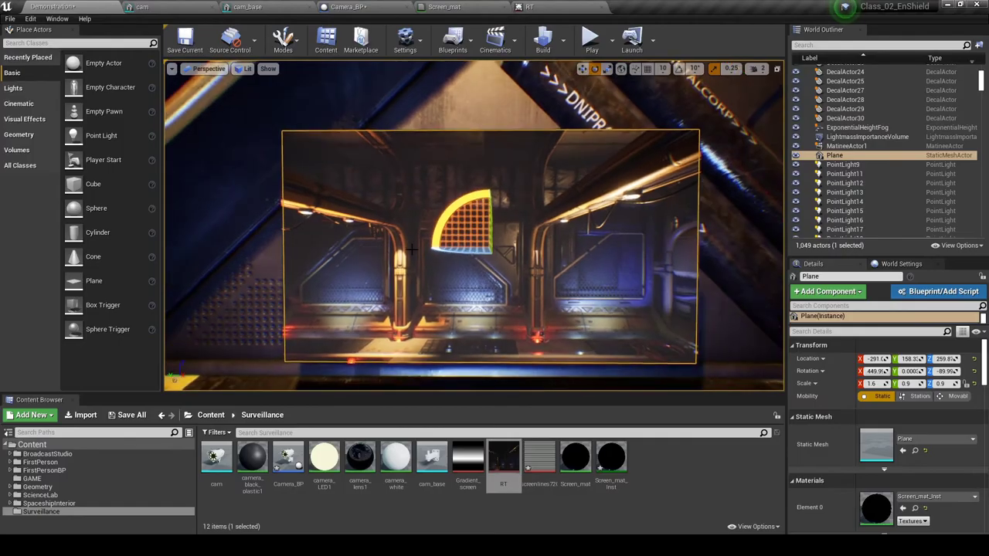
pyautogui.press('F11')
pyautogui.press('s')
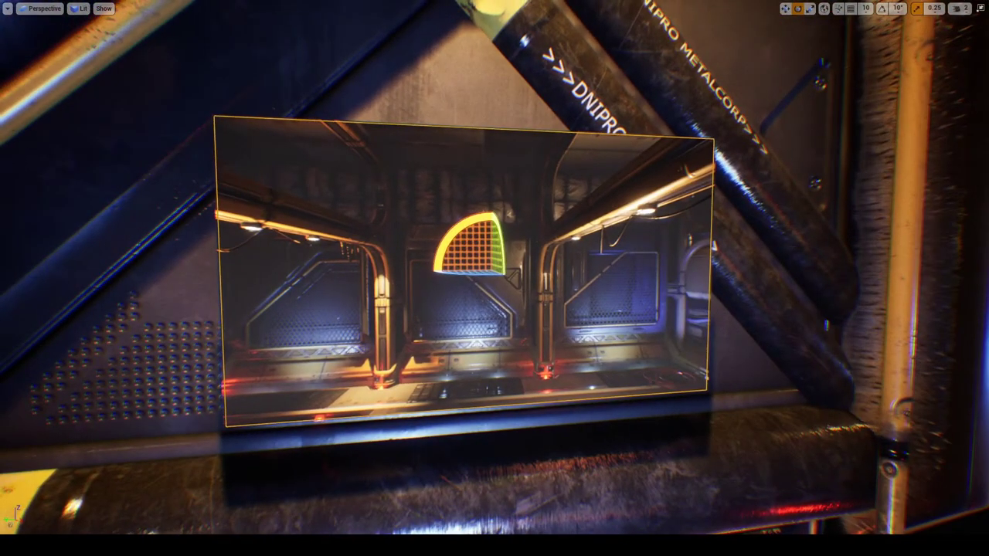
pyautogui.press('w')
pyautogui.press('s')
pyautogui.press('d')
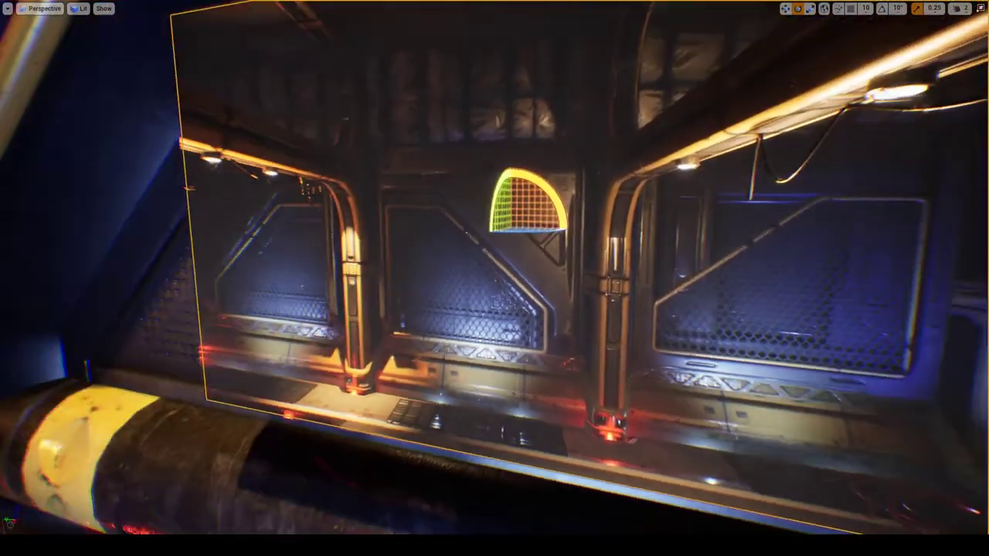
pyautogui.press('s')
pyautogui.press('d')
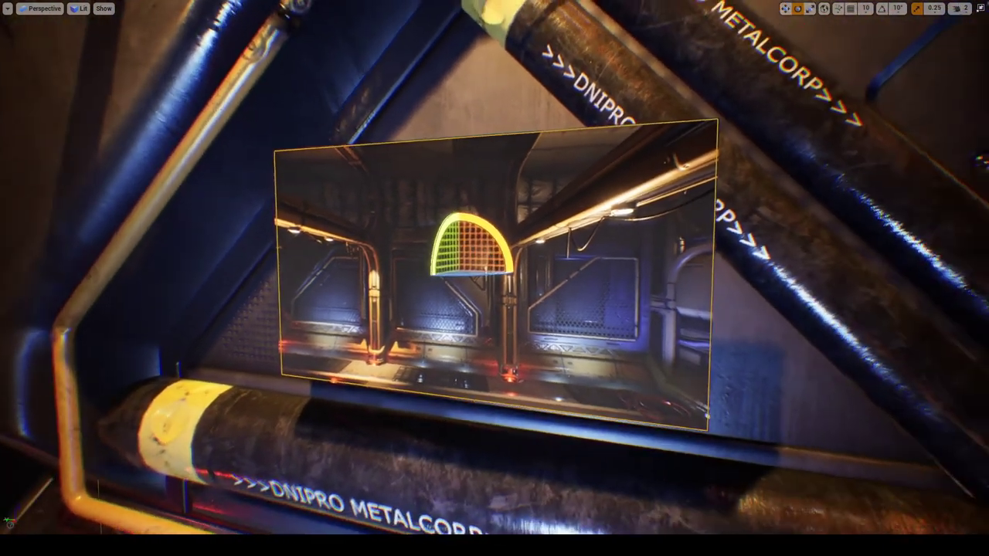
pyautogui.press('w')
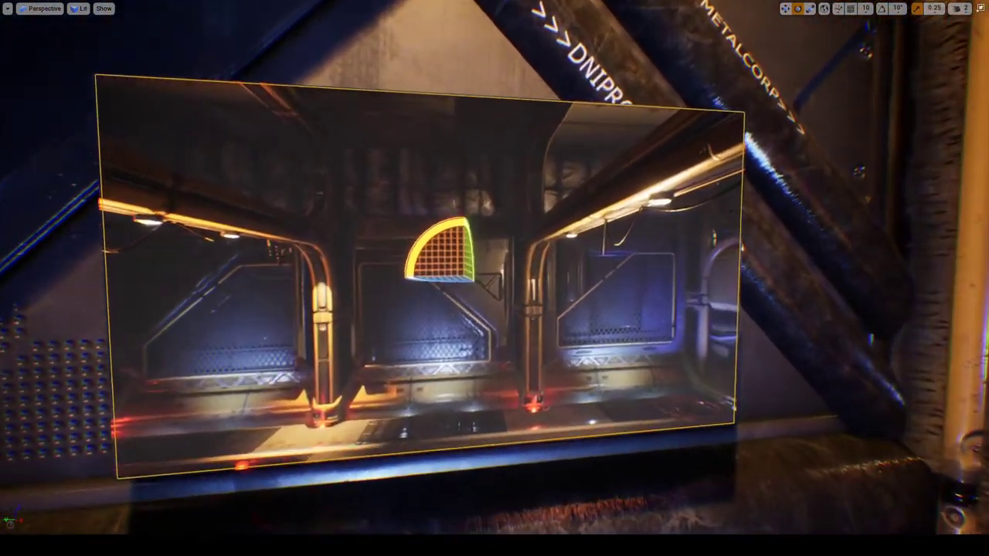
pyautogui.press('d')
pyautogui.press('s')
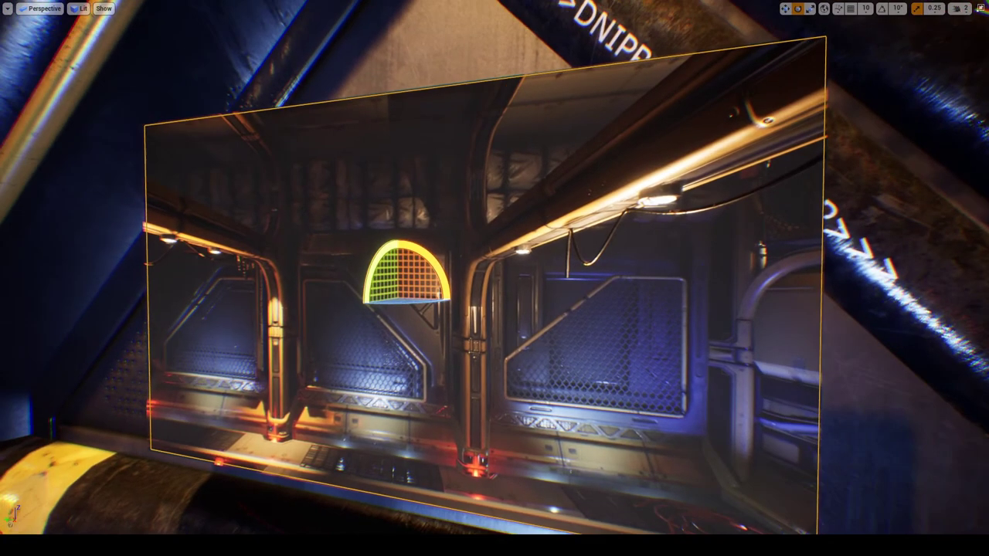
pyautogui.press('a')
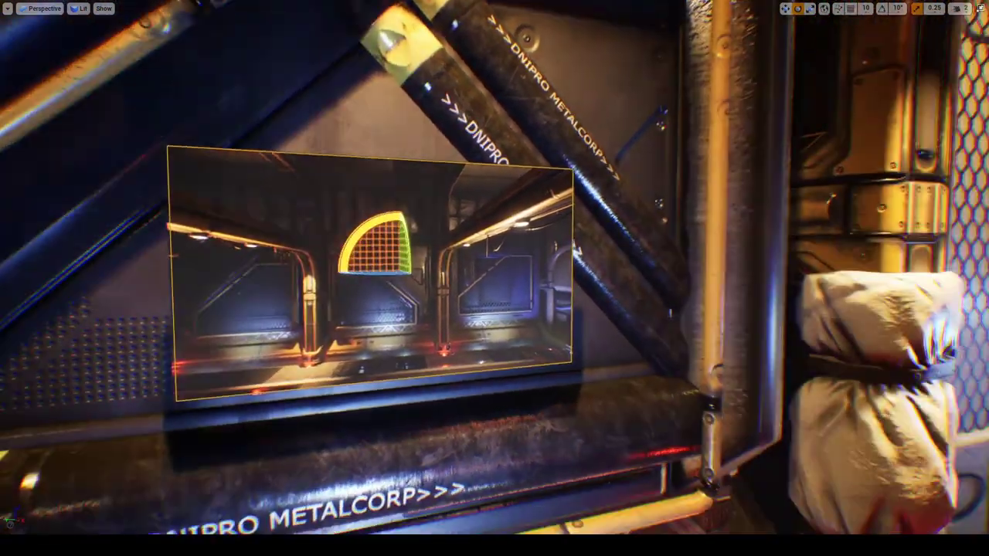
pyautogui.press('w')
pyautogui.press('s')
pyautogui.press('s')
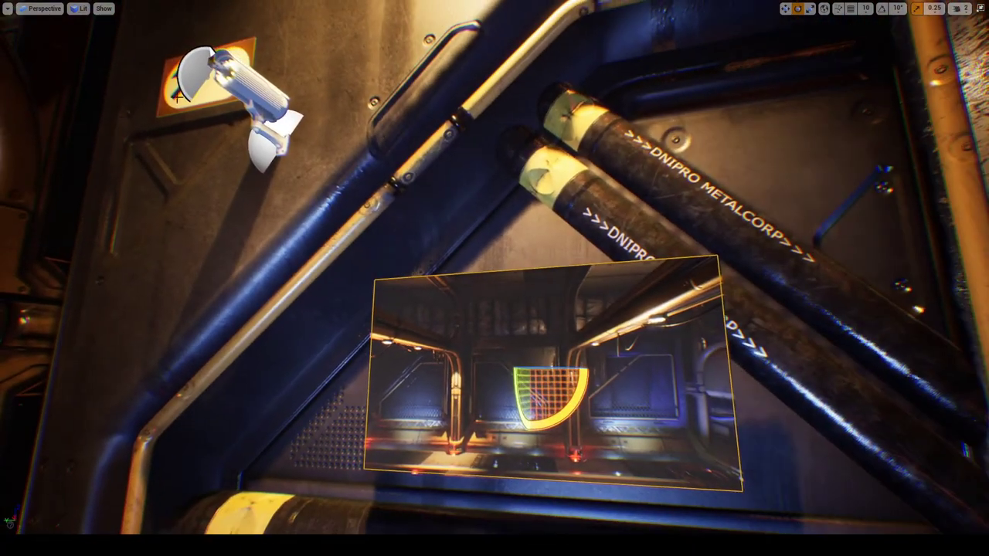
# Step: Select Camera_BP, try turning it about its vertical axis to test the live feed, and undo the rotation
pyautogui.moveTo(289, 120); pyautogui.dragTo(247, 116)
pyautogui.moveTo(281, 190); pyautogui.dragTo(283, 189)
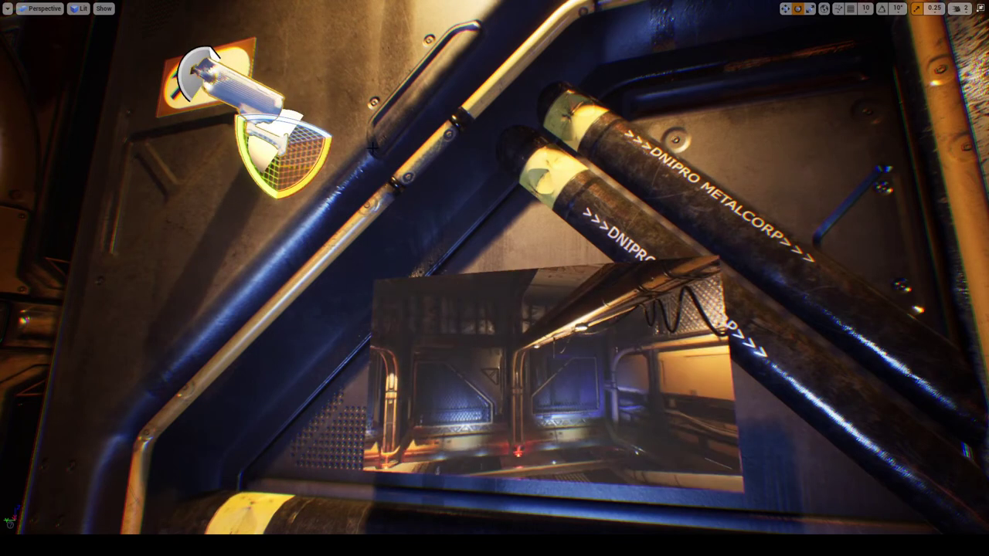
pyautogui.hotkey('ctrl', 'z')
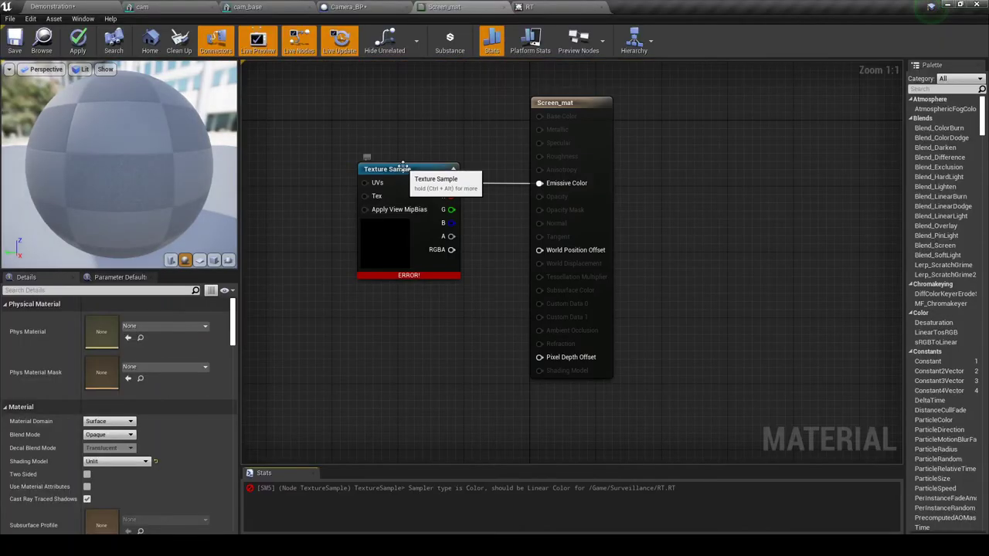
# Step: Set the sampler type of Screen_mat's Texture Sample node to Linear Color and save the material
pyautogui.click(390, 170)
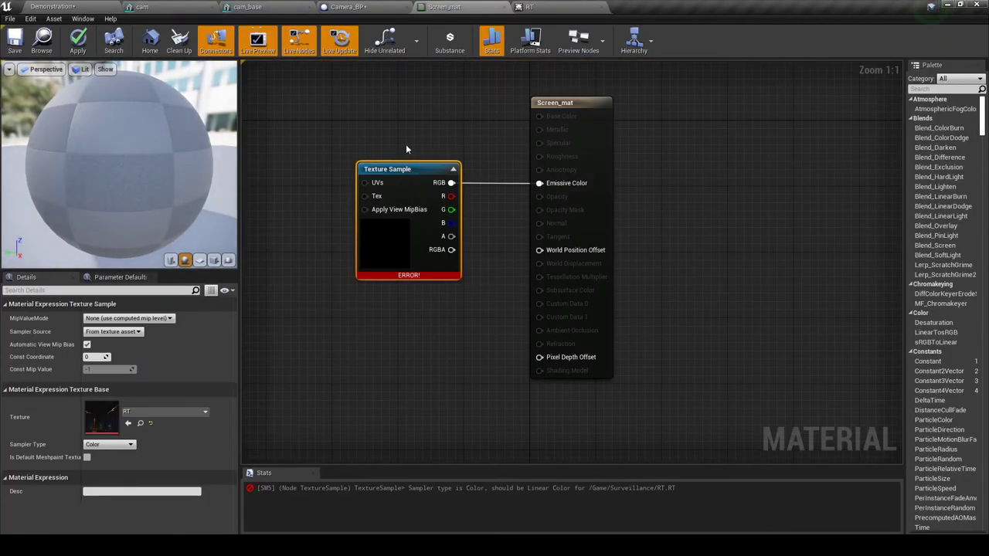
pyautogui.click(74, 5)
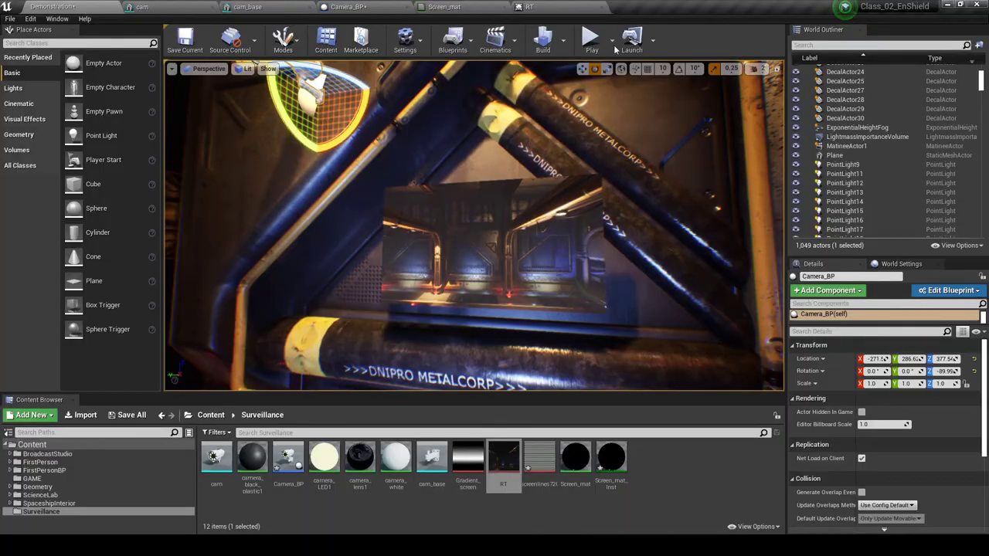
pyautogui.click(529, 6)
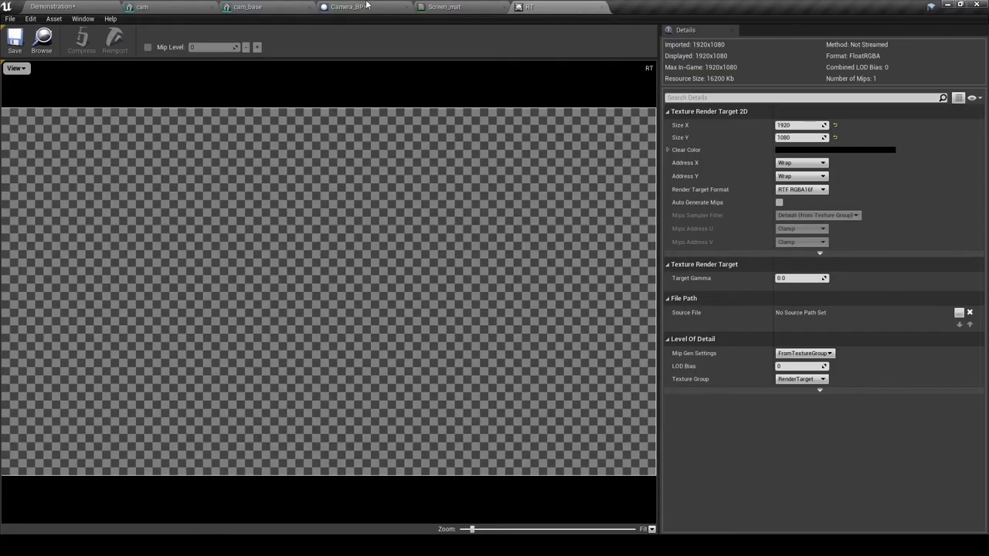
pyautogui.click(444, 6)
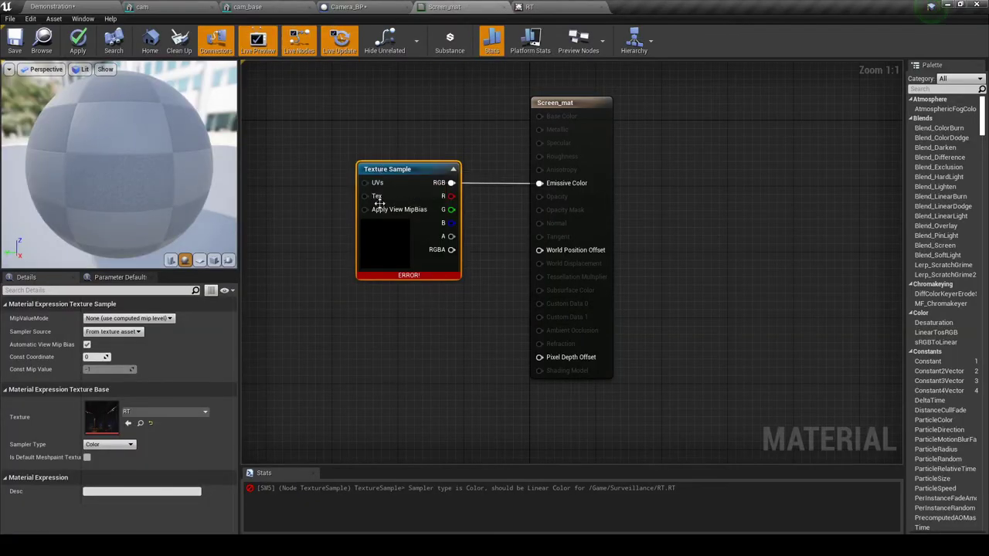
pyautogui.click(132, 445)
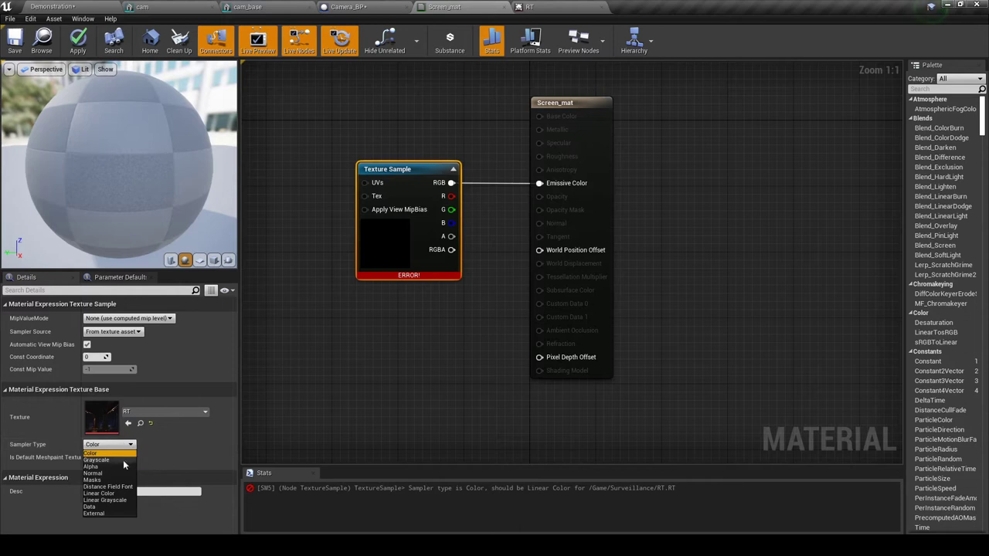
pyautogui.click(100, 494)
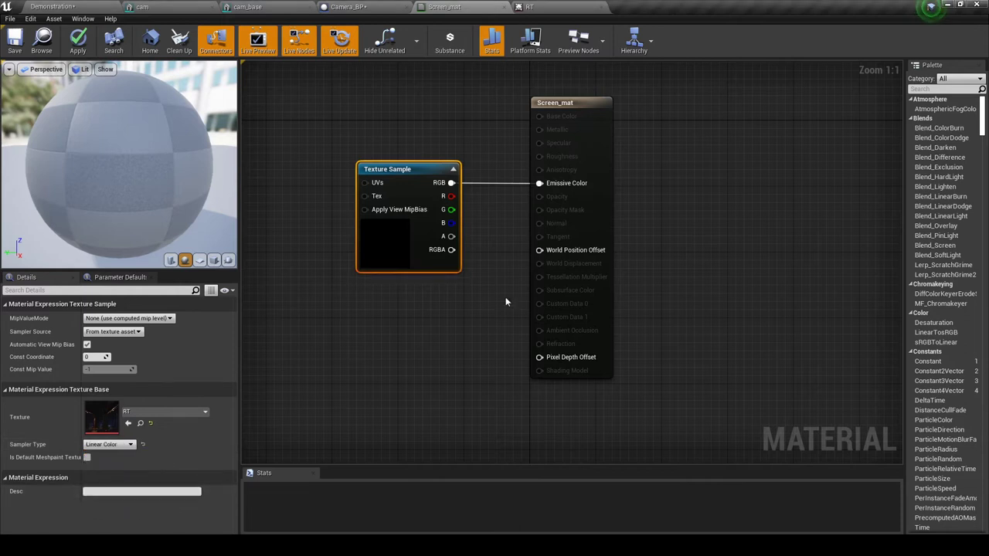
pyautogui.click(14, 40)
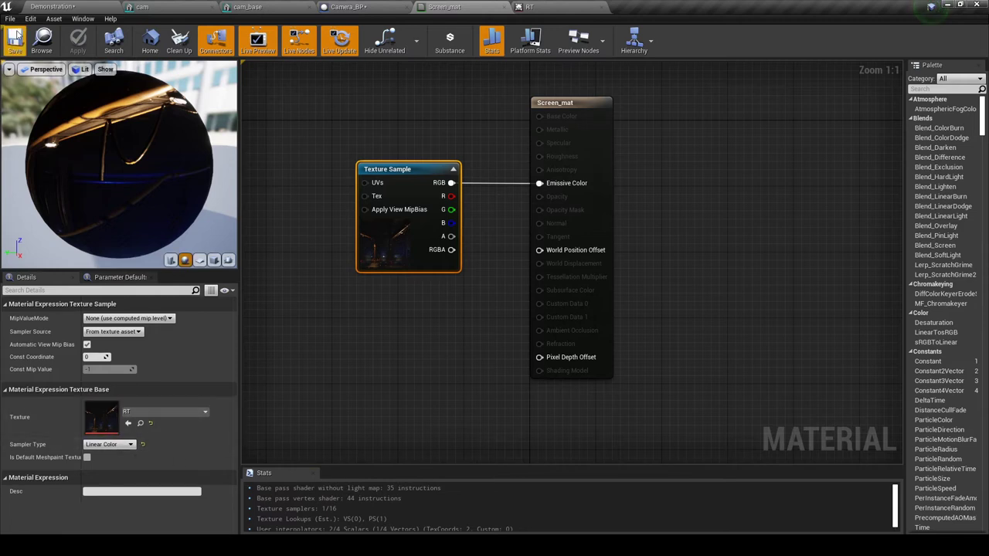
# Step: Check the feed in the level, and delete all default event nodes from Camera_BP's event graph
pyautogui.click(103, 6)
pyautogui.moveTo(529, 280); pyautogui.dragTo(471, 290, button='right')
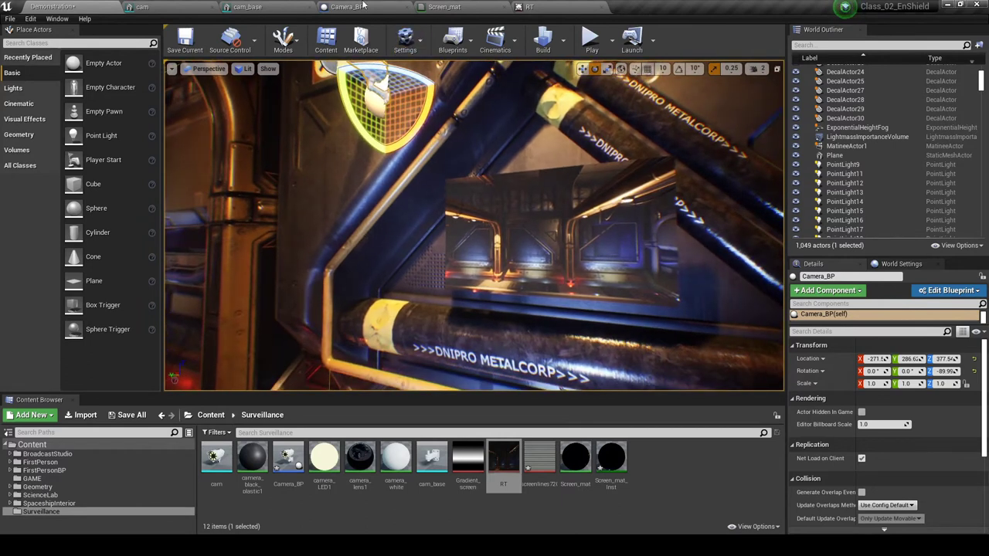
pyautogui.click(363, 5)
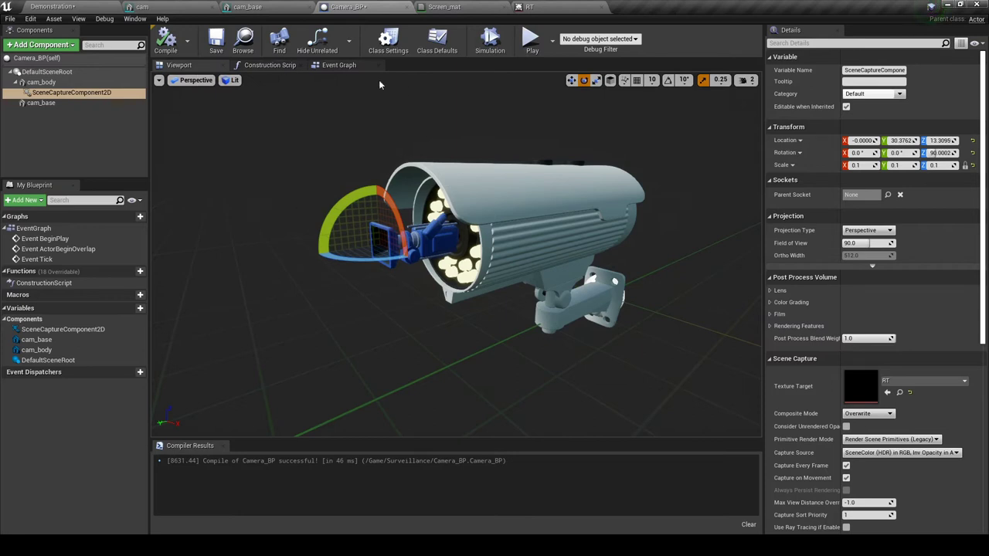
pyautogui.click(342, 66)
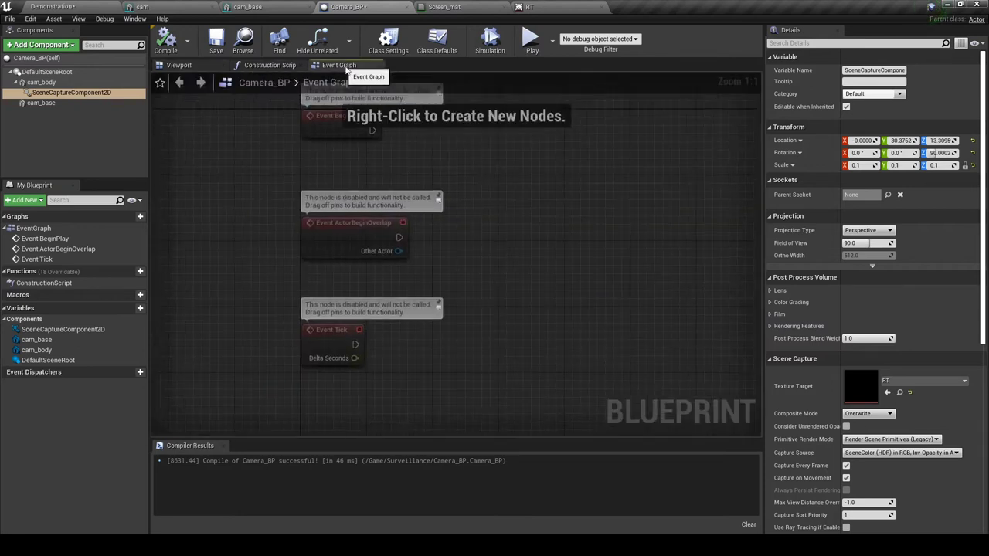
pyautogui.scroll(-1, 388, 239)
pyautogui.moveTo(497, 379); pyautogui.dragTo(293, 126)
pyautogui.press('Delete')
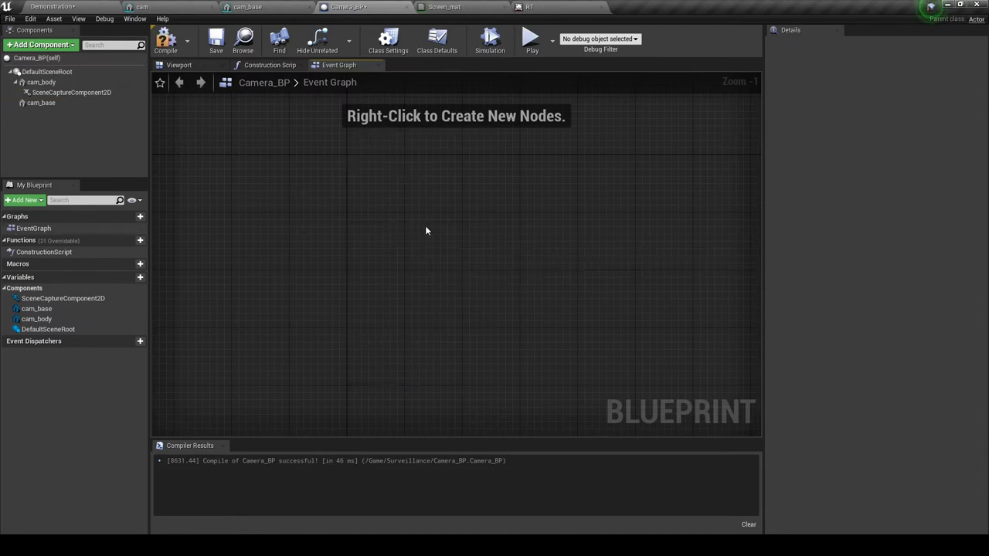
# Step: Add an Event BeginPlay node to Camera_BP's empty event graph and move it slightly up and left
pyautogui.rightClick(316, 219)
pyautogui.write('EVENT BEGIN')
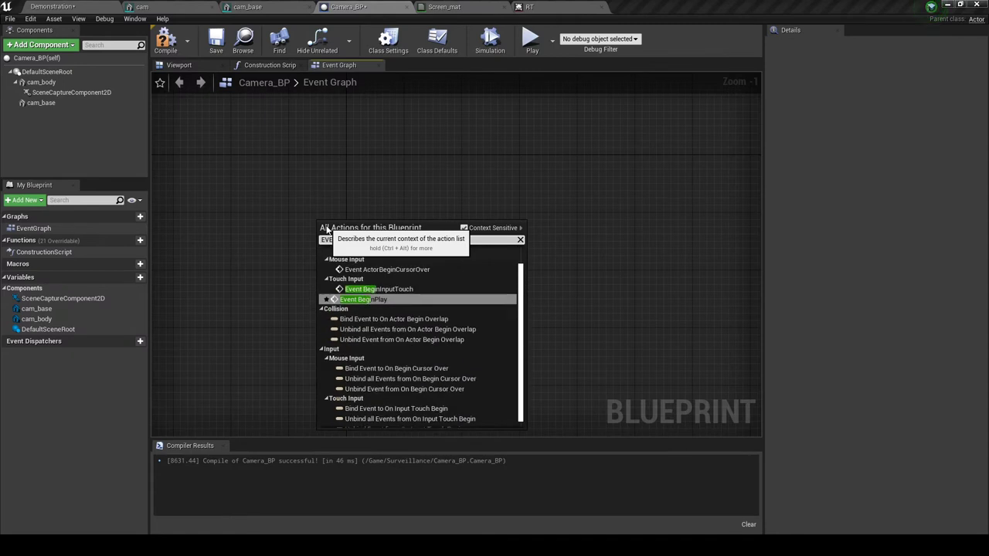
pyautogui.click(376, 301)
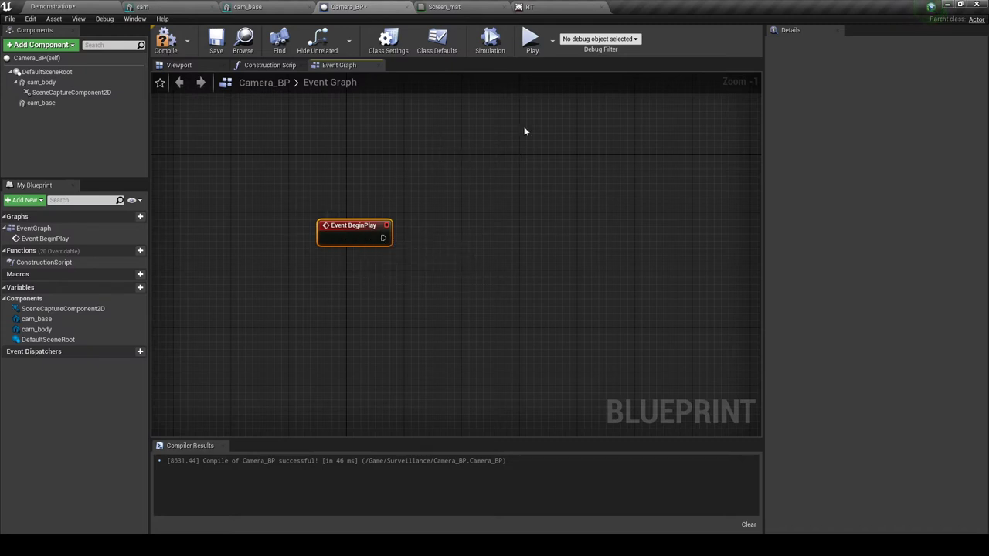
pyautogui.moveTo(348, 224); pyautogui.dragTo(305, 202)
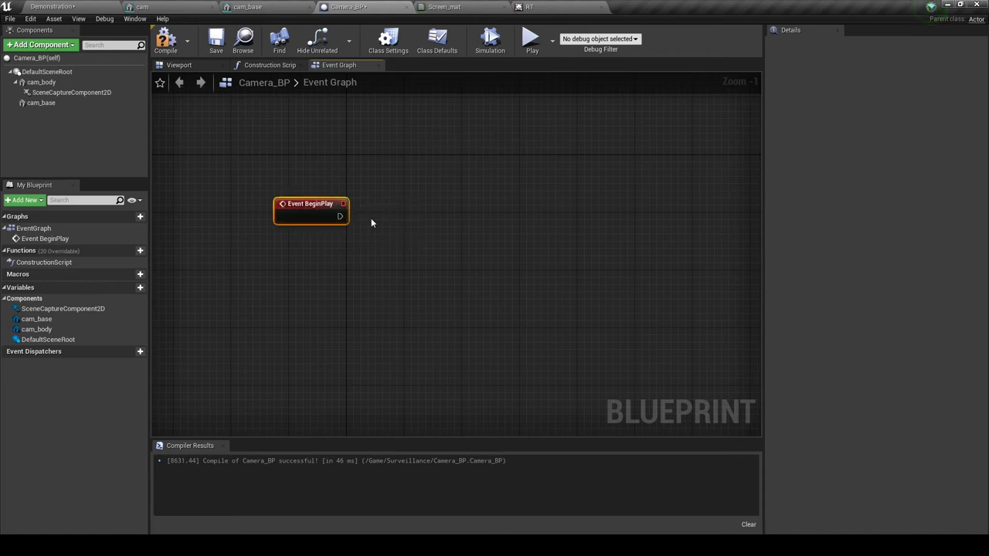
# Step: Add a timeline node whose Play input is driven by Event BeginPlay's execution output
pyautogui.moveTo(340, 216); pyautogui.dragTo(434, 220)
pyautogui.write('ADD TIME')
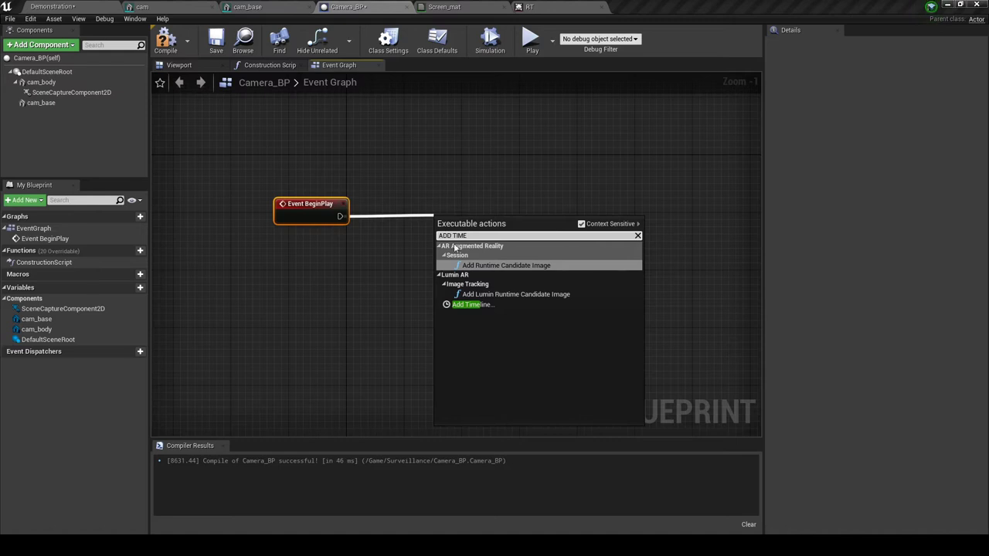
pyautogui.click(468, 305)
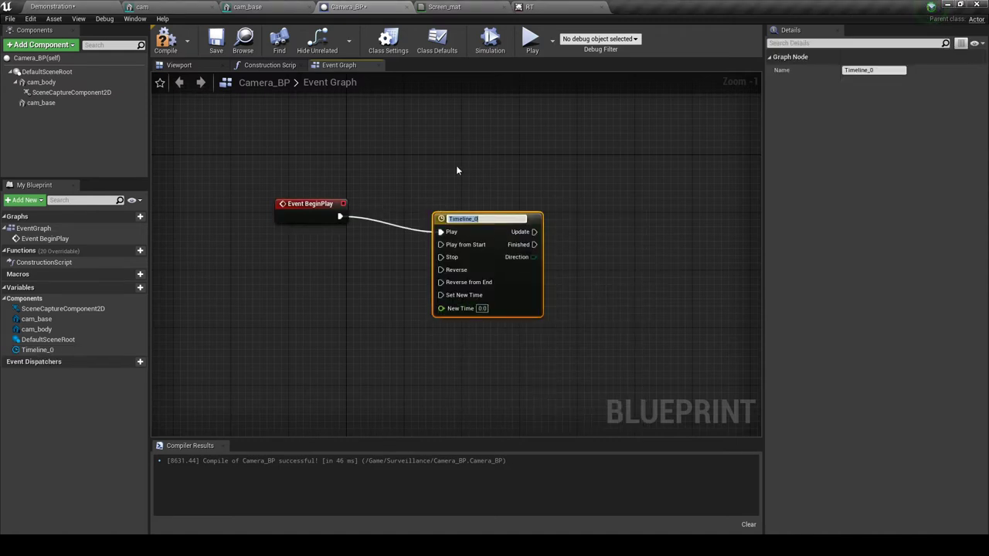
# Step: Name the timeline Camera_movement and align its node level with Event BeginPlay
pyautogui.write('Camera_movement')
pyautogui.press('Return')
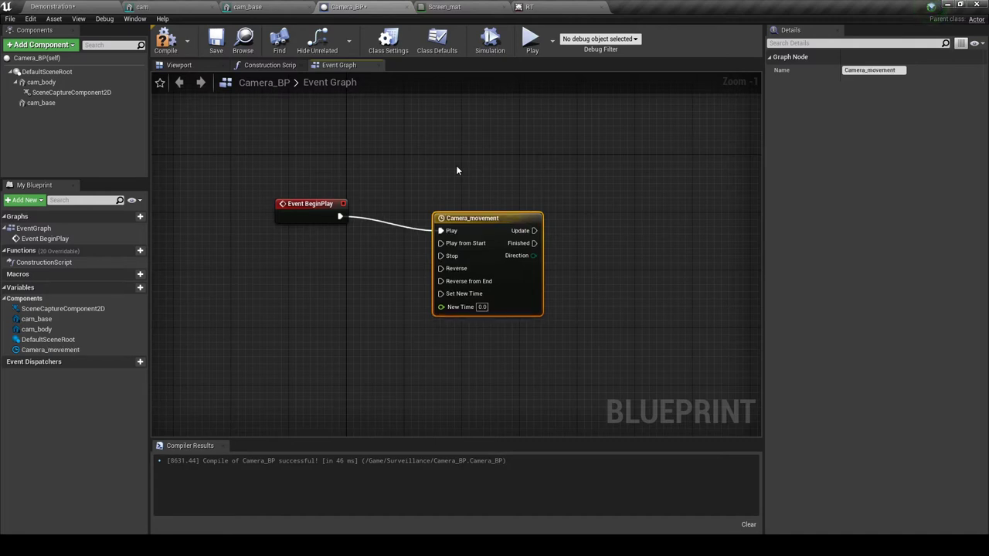
pyautogui.moveTo(462, 219); pyautogui.dragTo(441, 205)
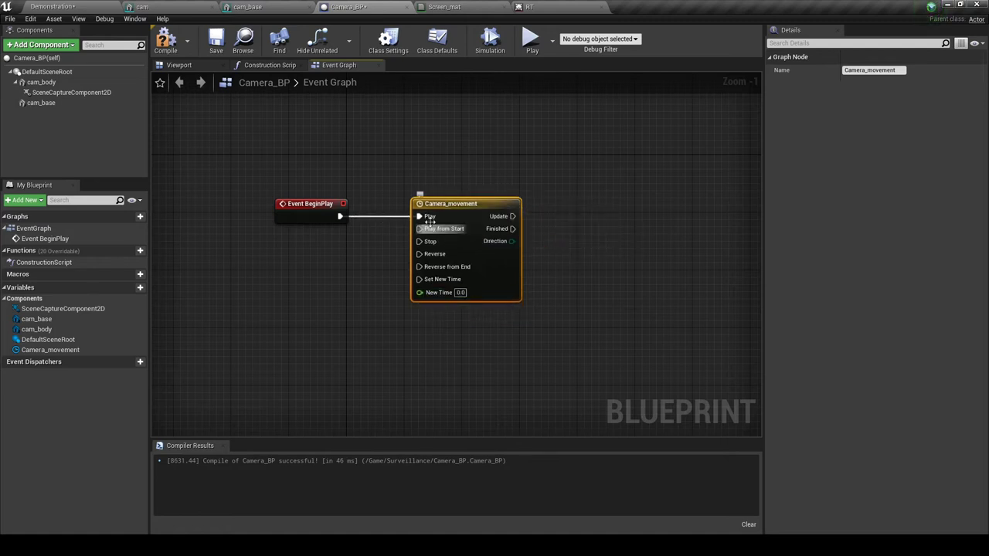
# Step: Add a float track named Rotation to the Camera_movement timeline, with the timeline length set to 20 and looping enabled
pyautogui.doubleClick(444, 202)
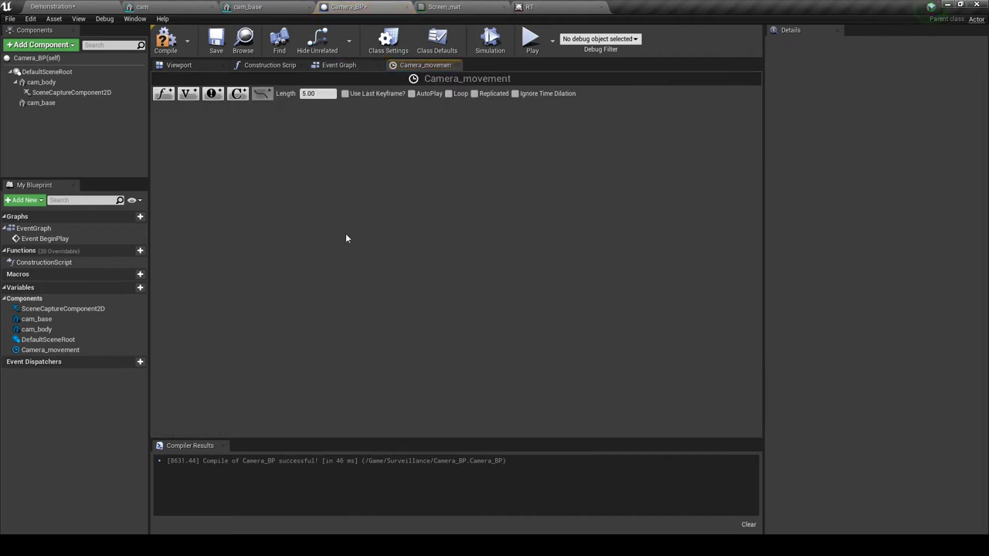
pyautogui.click(167, 94)
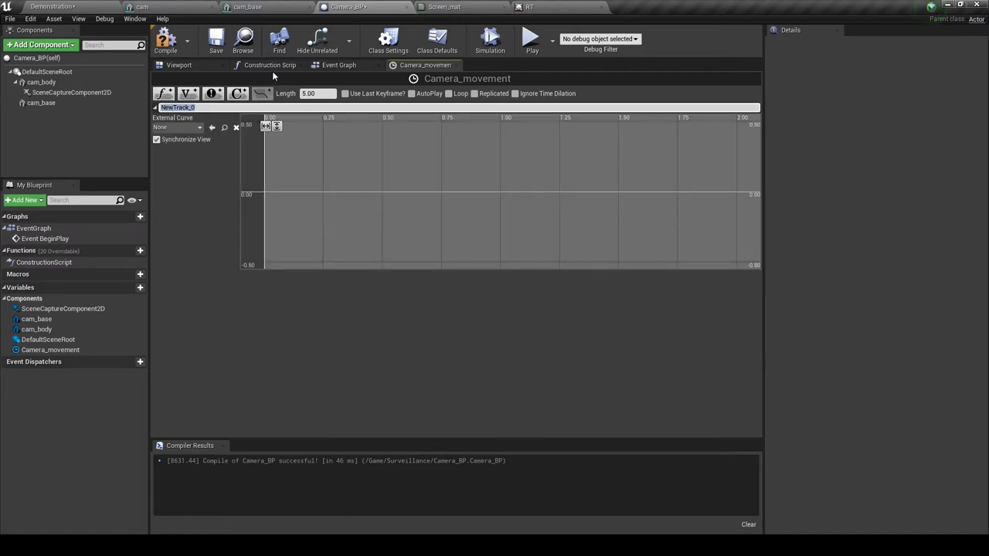
pyautogui.write('Rotation')
pyautogui.press('Return')
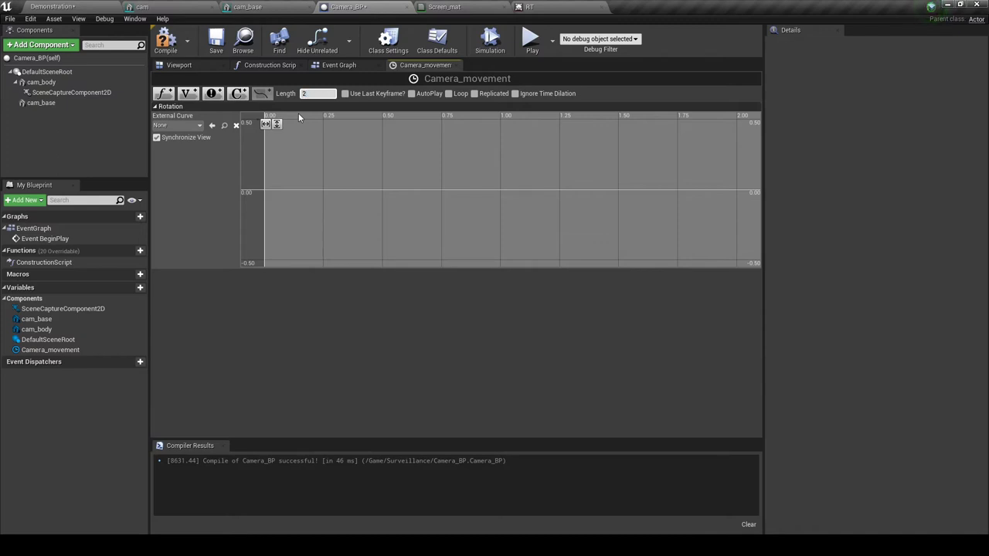
pyautogui.press('Return')
# Step: Add a key to the Rotation curve at time 17 with value 0
pyautogui.keyDown('shift'); pyautogui.click(301, 189); pyautogui.keyUp('shift')
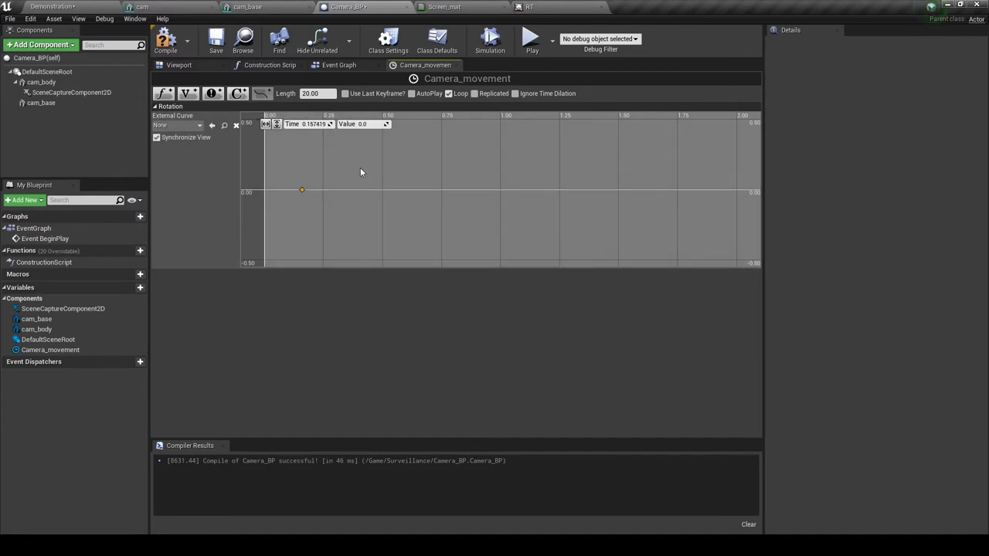
pyautogui.moveTo(301, 187)
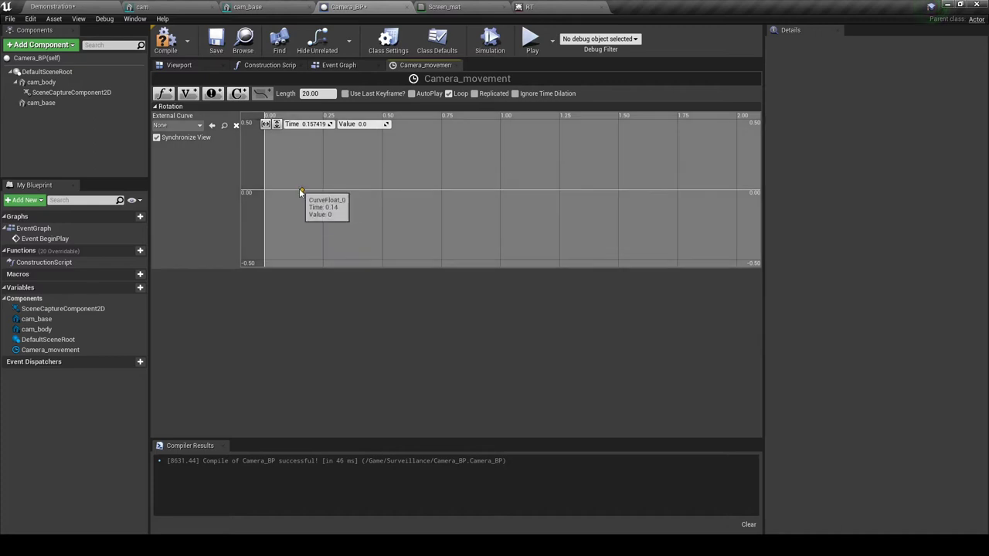
pyautogui.click(309, 125)
pyautogui.write('17')
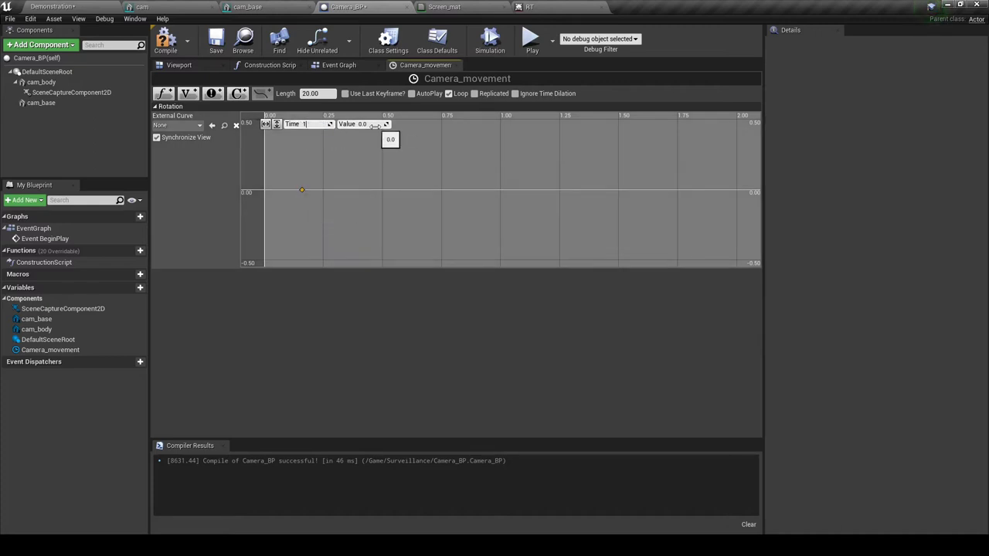
pyautogui.press('Return')
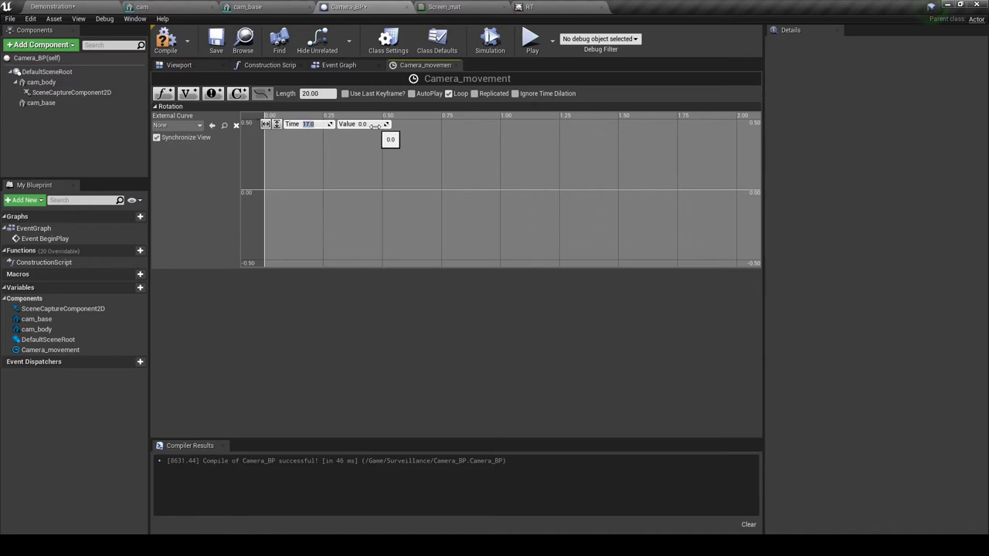
pyautogui.click(265, 124)
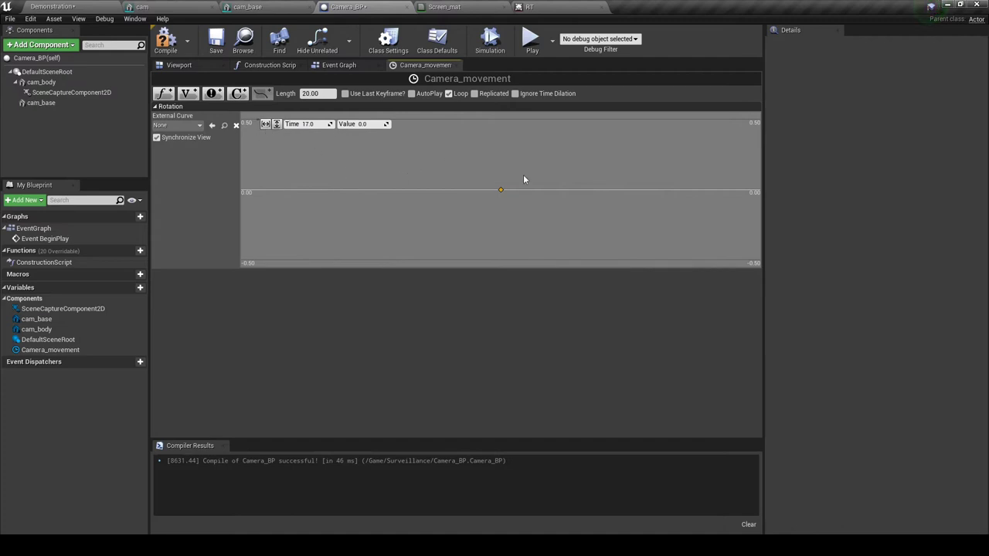
pyautogui.click(362, 124)
# Step: Add a second zero-value key to the Rotation curve at time 3 and fit the time range
pyautogui.keyDown('shift'); pyautogui.click(272, 191); pyautogui.keyUp('shift')
pyautogui.click(312, 124)
pyautogui.write('3')
pyautogui.press('Return')
pyautogui.click(265, 124)
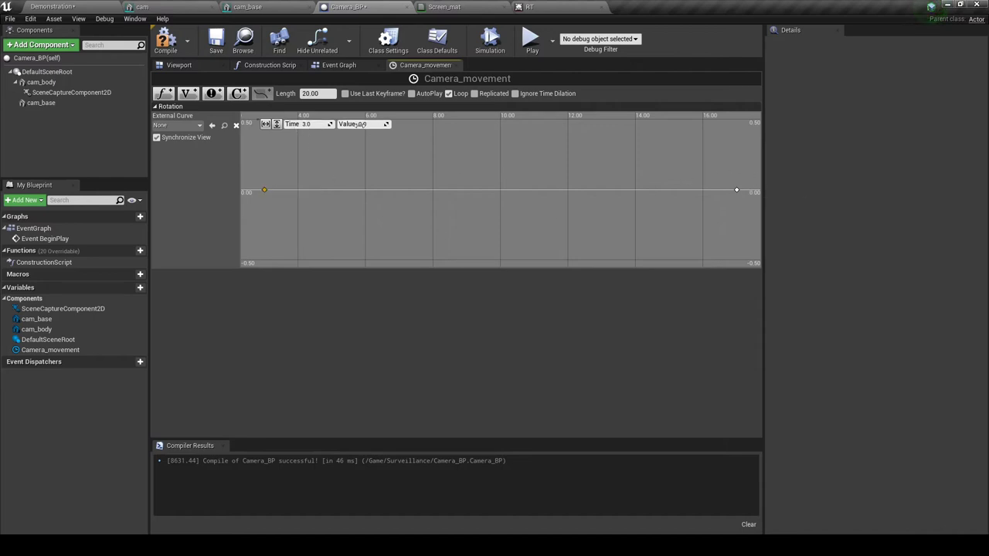
pyautogui.click(736, 190)
pyautogui.moveTo(264, 192)
pyautogui.keyDown('shift'); pyautogui.click(737, 190); pyautogui.keyUp('shift')
pyautogui.moveTo(736, 192)
pyautogui.moveTo(736, 190); pyautogui.dragTo(758, 146)
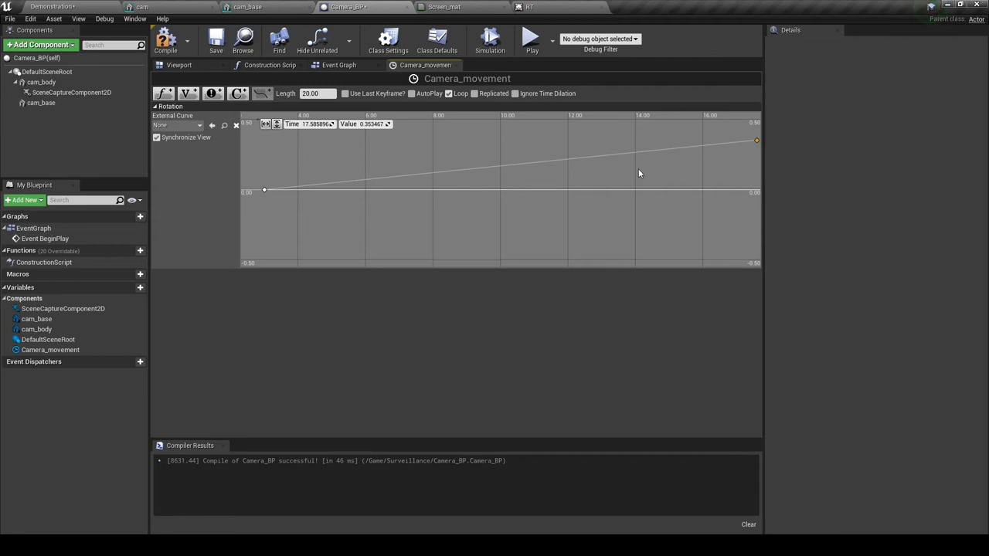
pyautogui.hotkey('ctrl', 'z')
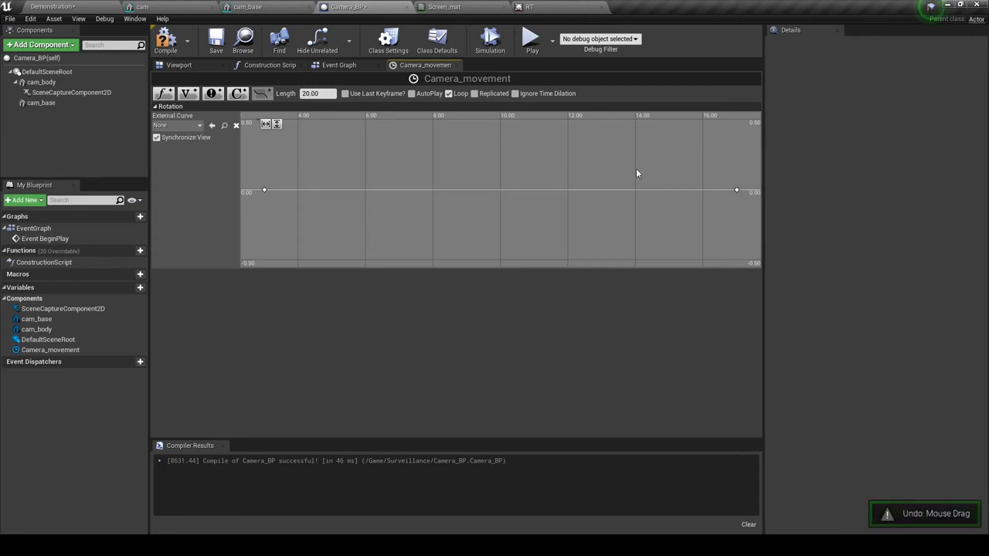
# Step: Add a Rotation key at time 6 with value -45 and fit the curve's value range
pyautogui.keyDown('shift'); pyautogui.click(318, 190); pyautogui.keyUp('shift')
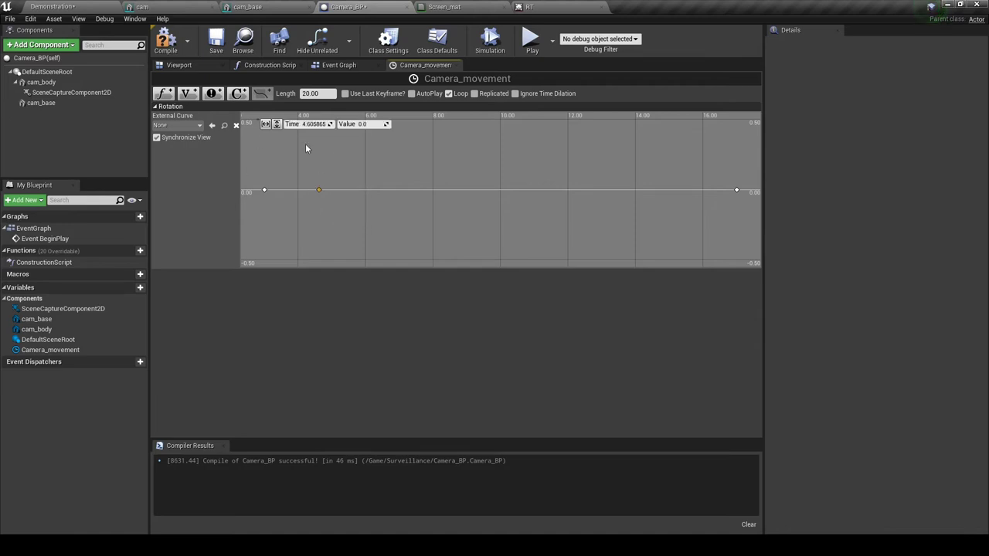
pyautogui.click(312, 124)
pyautogui.write('6')
pyautogui.press('Return')
pyautogui.click(364, 124)
pyautogui.click(364, 124)
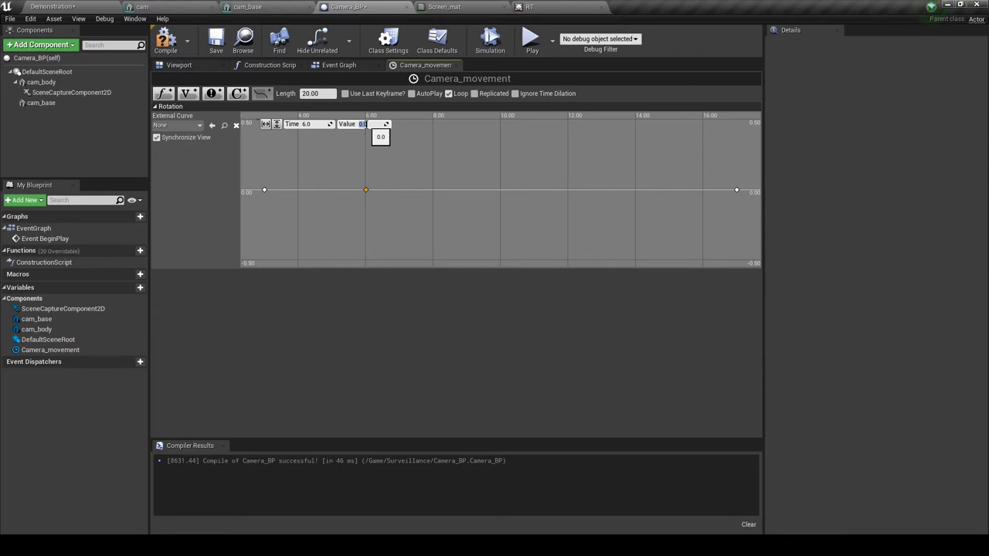
pyautogui.write('-45')
pyautogui.press('Return')
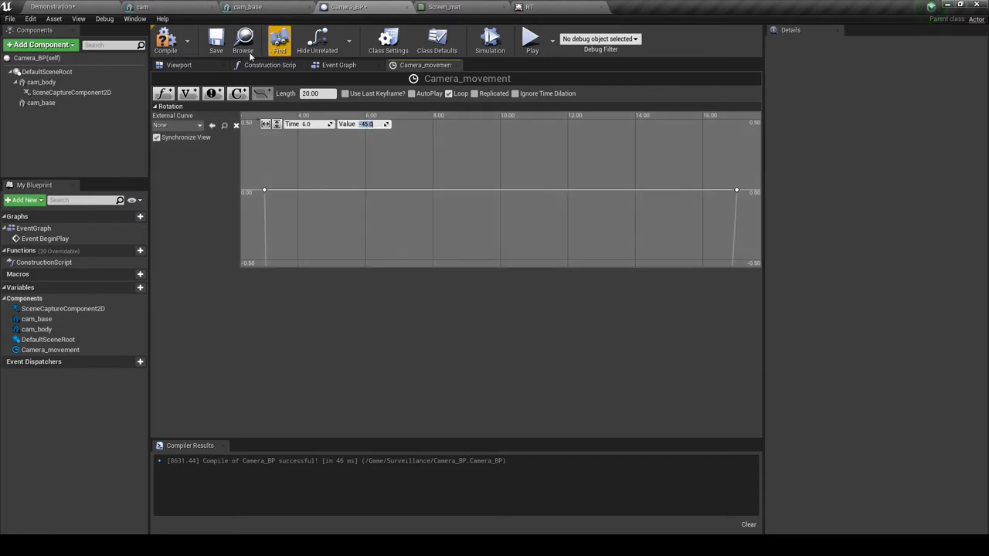
pyautogui.click(276, 124)
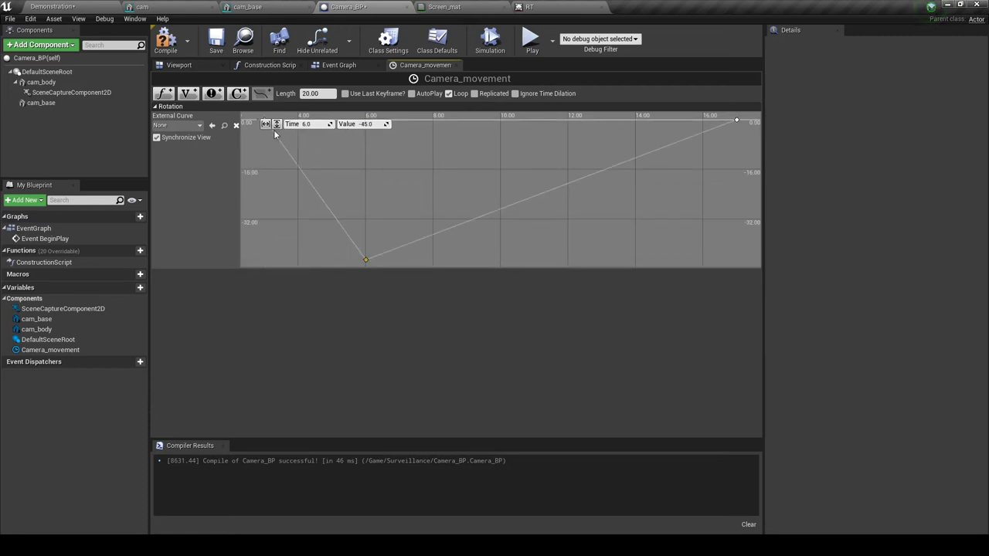
# Step: Add a Rotation key with value -45 at time 8 to hold the camera's turned position
pyautogui.keyDown('shift'); pyautogui.click(415, 241); pyautogui.keyUp('shift')
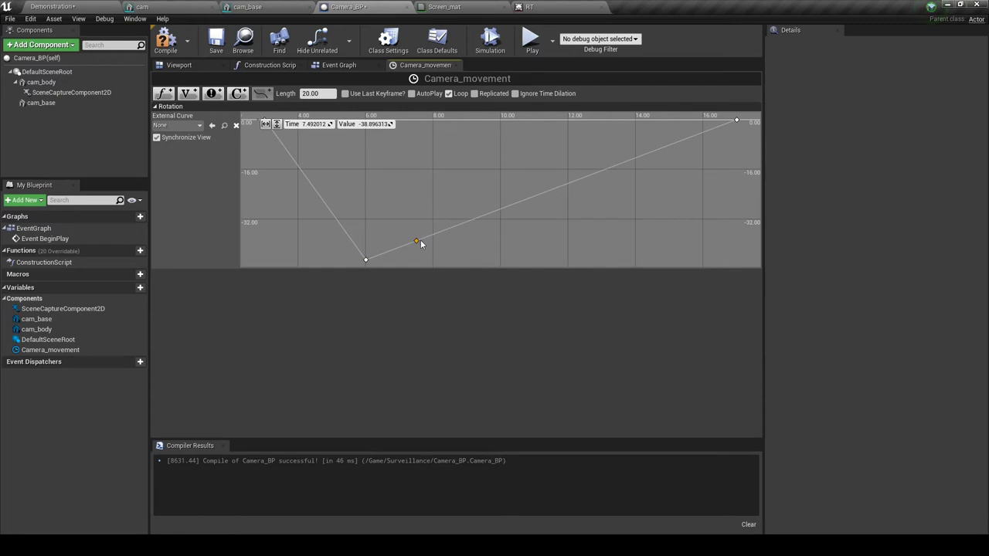
pyautogui.click(375, 125)
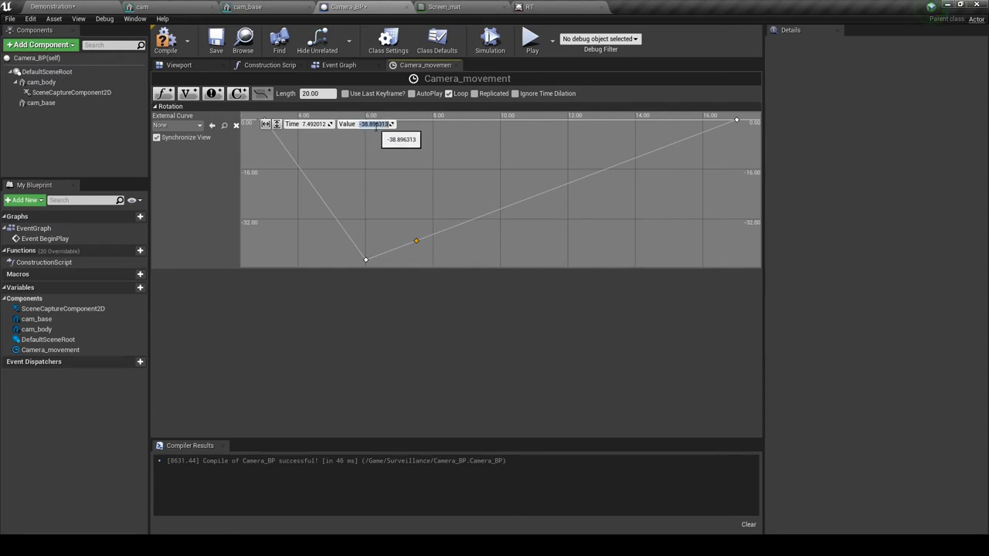
pyautogui.write('-45')
pyautogui.press('Return')
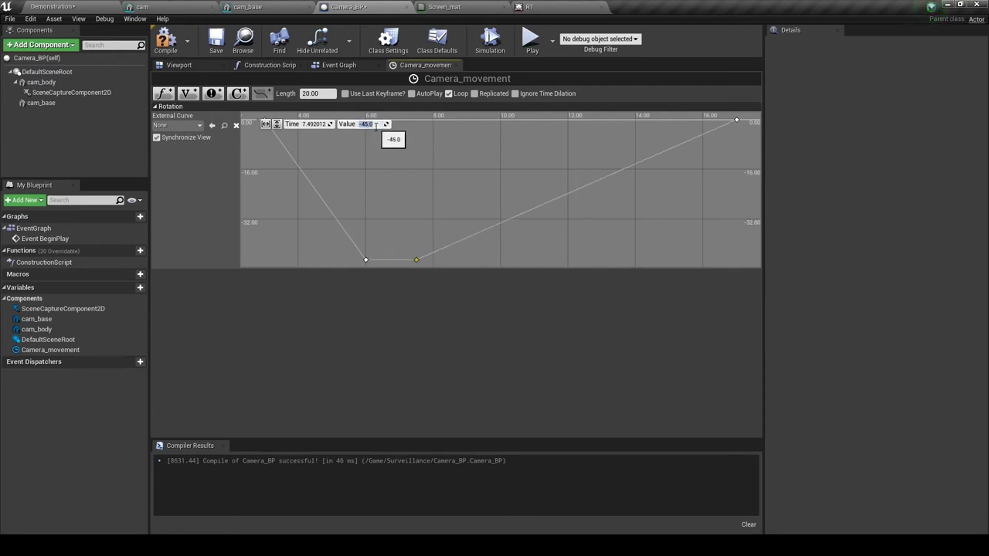
pyautogui.click(366, 260)
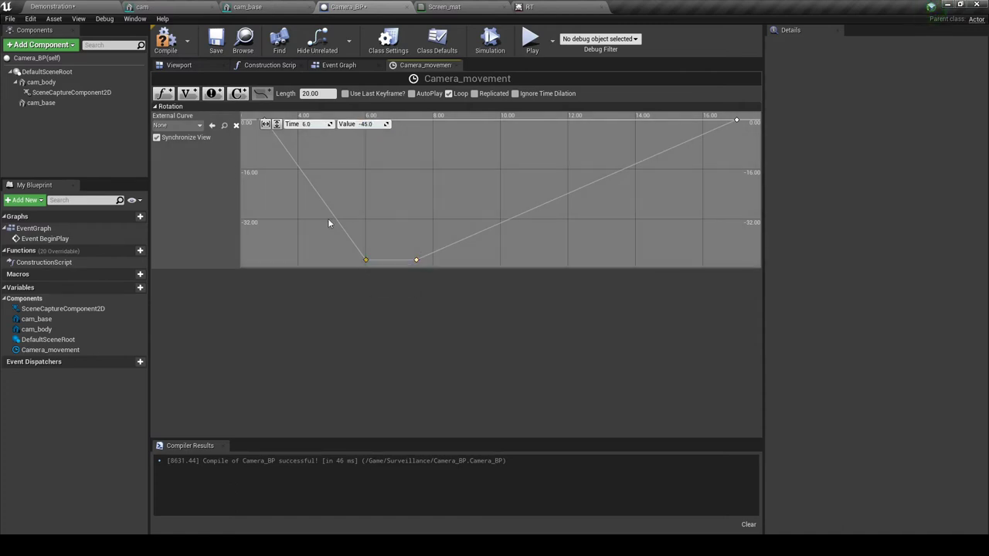
pyautogui.click(416, 261)
pyautogui.click(313, 124)
pyautogui.write('10')
pyautogui.press('Return')
pyautogui.write('8')
pyautogui.press('Return')
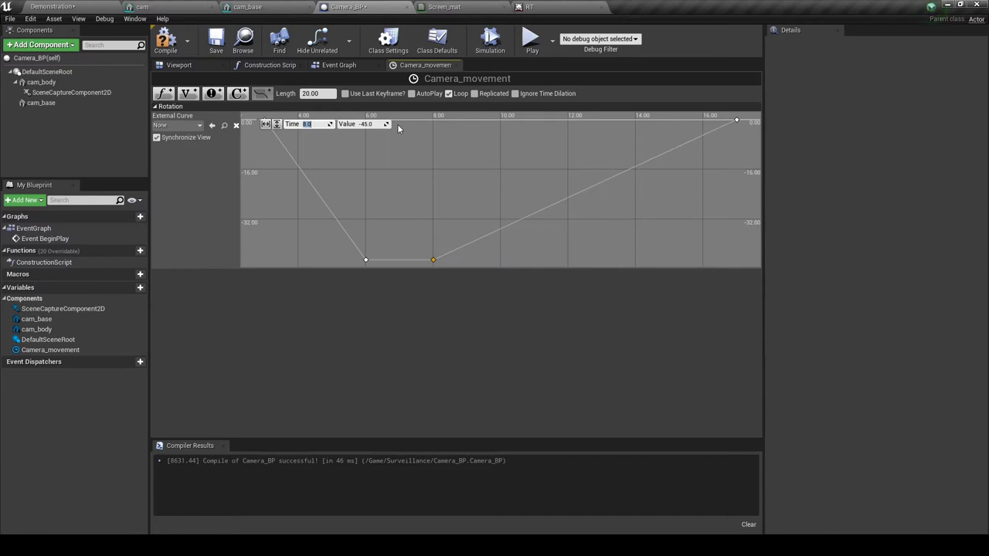
pyautogui.click(366, 259)
pyautogui.moveTo(433, 262)
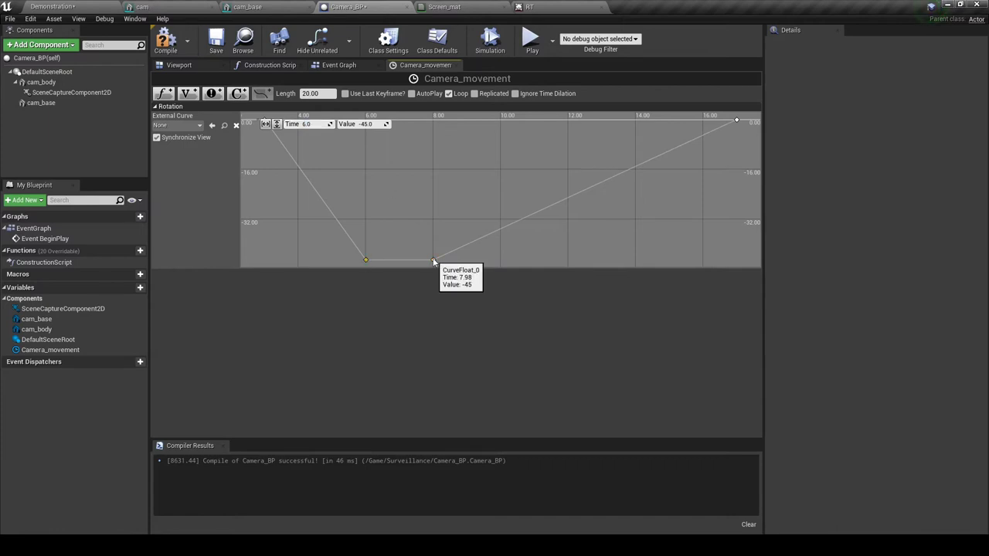
pyautogui.moveTo(367, 260)
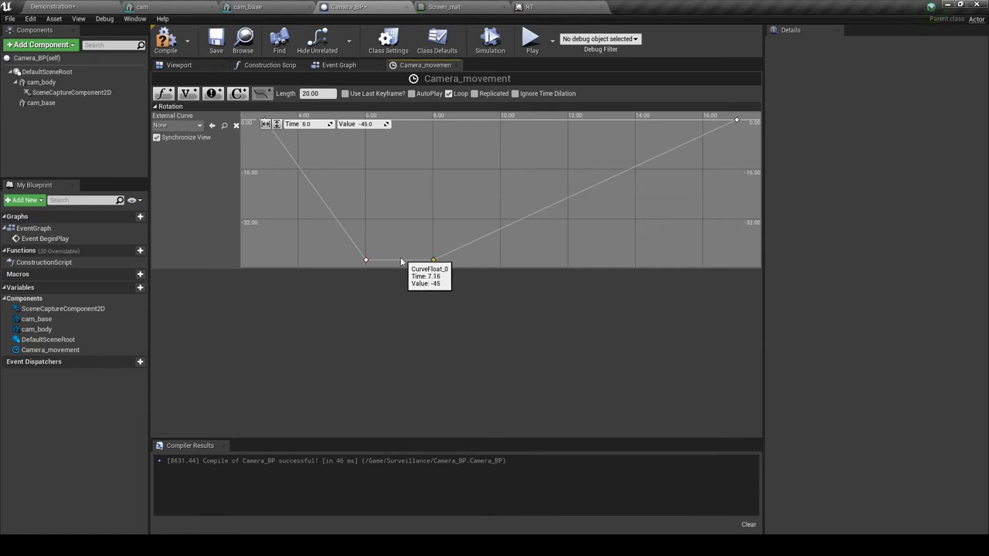
pyautogui.click(432, 261)
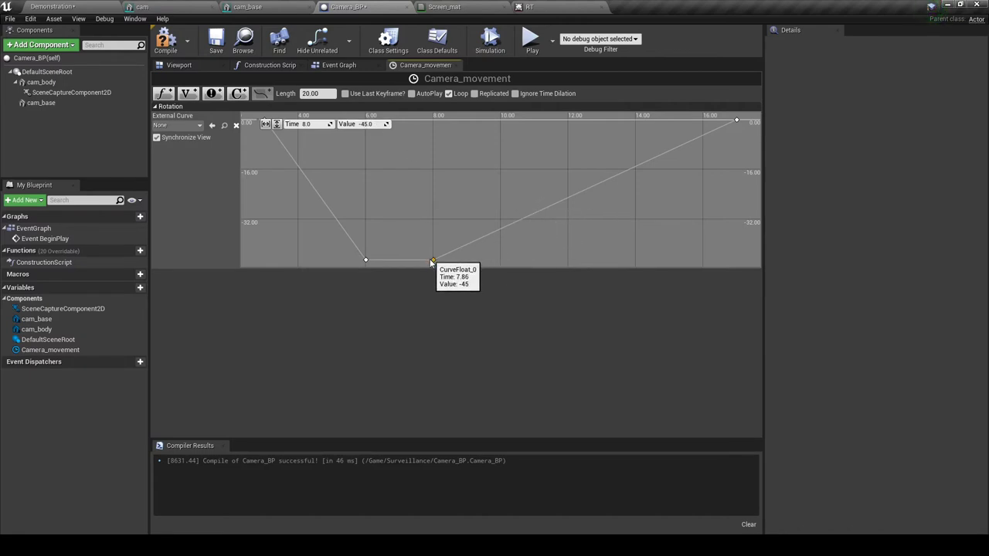
# Step: Add a Rotation key at time 12 with value 45 and fit the curve's value range
pyautogui.keyDown('shift'); pyautogui.click(519, 221); pyautogui.keyUp('shift')
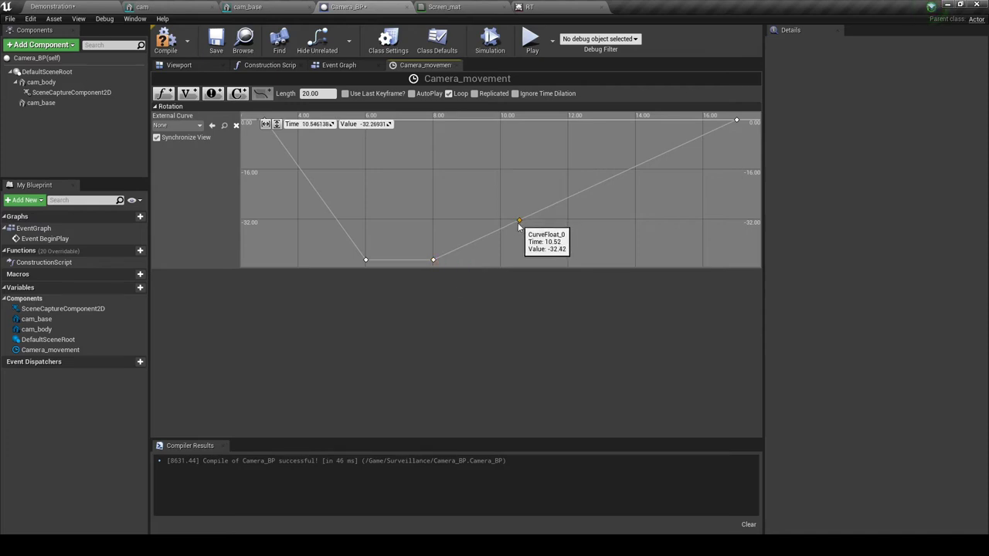
pyautogui.click(317, 124)
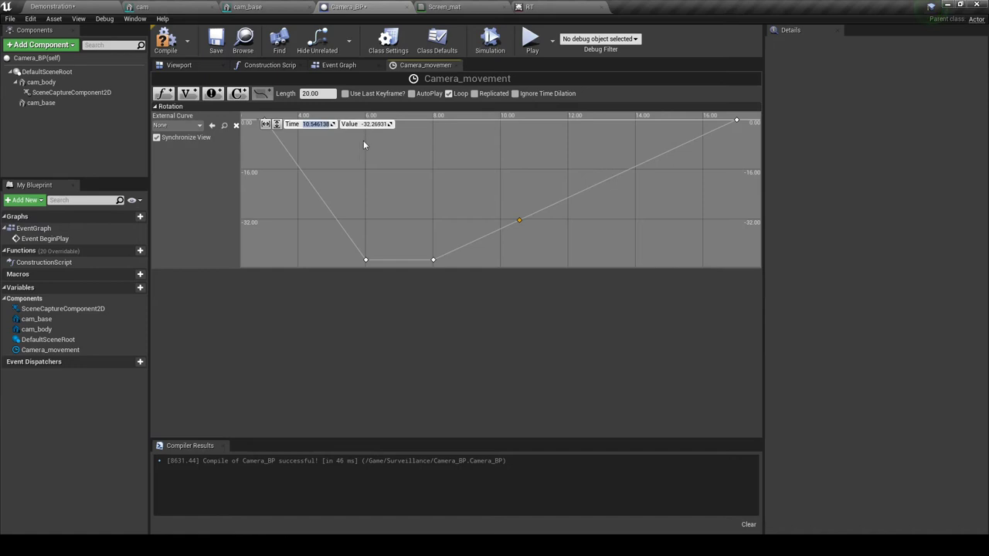
pyautogui.write('12.0')
pyautogui.press('Return')
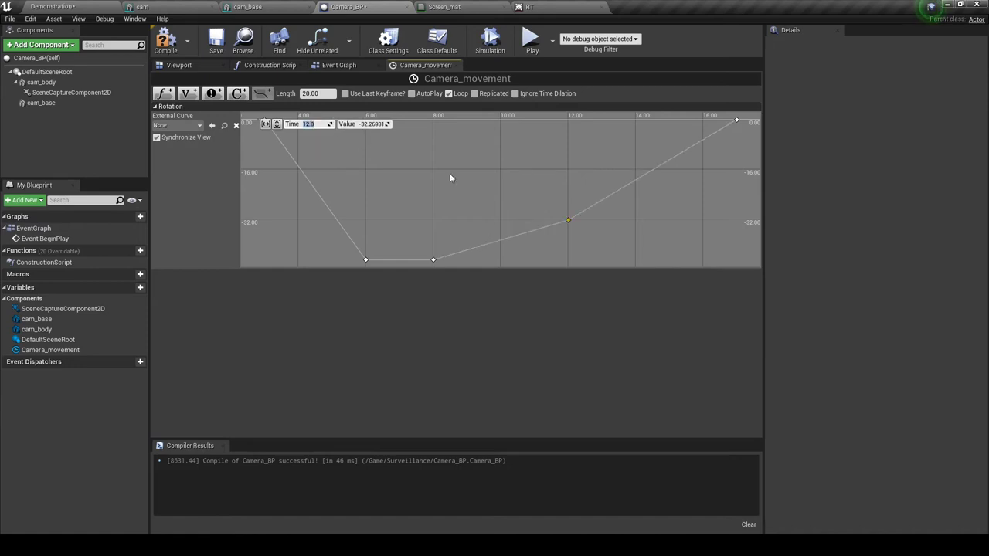
pyautogui.click(375, 124)
pyautogui.write('45.0')
pyautogui.press('Return')
pyautogui.click(276, 124)
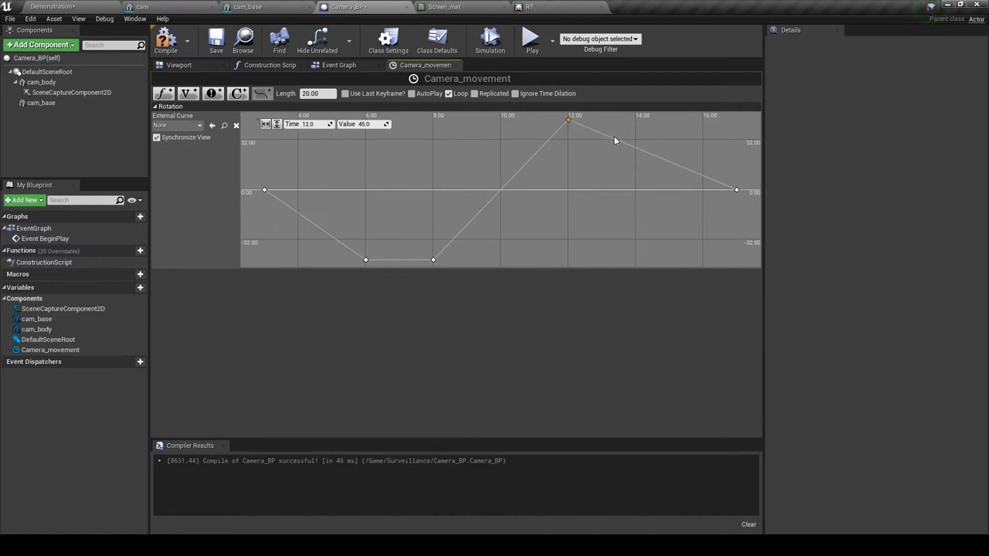
# Step: Add a Rotation key at time 14 with value 45 to hold the opposite turned position
pyautogui.keyDown('shift'); pyautogui.click(614, 139); pyautogui.keyUp('shift')
pyautogui.moveTo(615, 140); pyautogui.dragTo(636, 128)
pyautogui.click(315, 123)
pyautogui.write('14')
pyautogui.press('Return')
pyautogui.click(370, 124)
pyautogui.write('45')
pyautogui.press('Return')
# Step: Set the interpolation of all six Rotation keys to Auto
pyautogui.moveTo(265, 191)
pyautogui.moveTo(364, 260)
pyautogui.moveTo(753, 263); pyautogui.dragTo(267, 115)
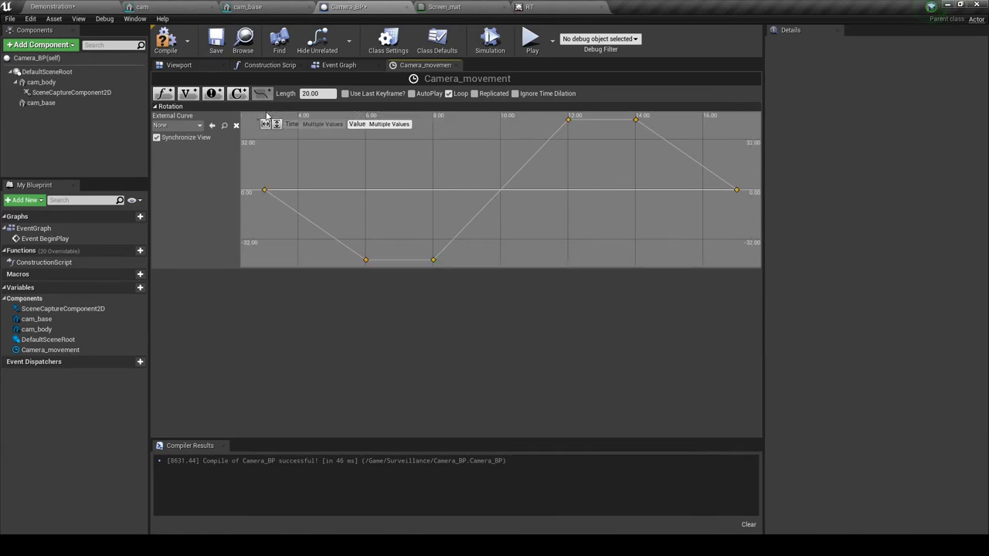
pyautogui.rightClick(366, 261)
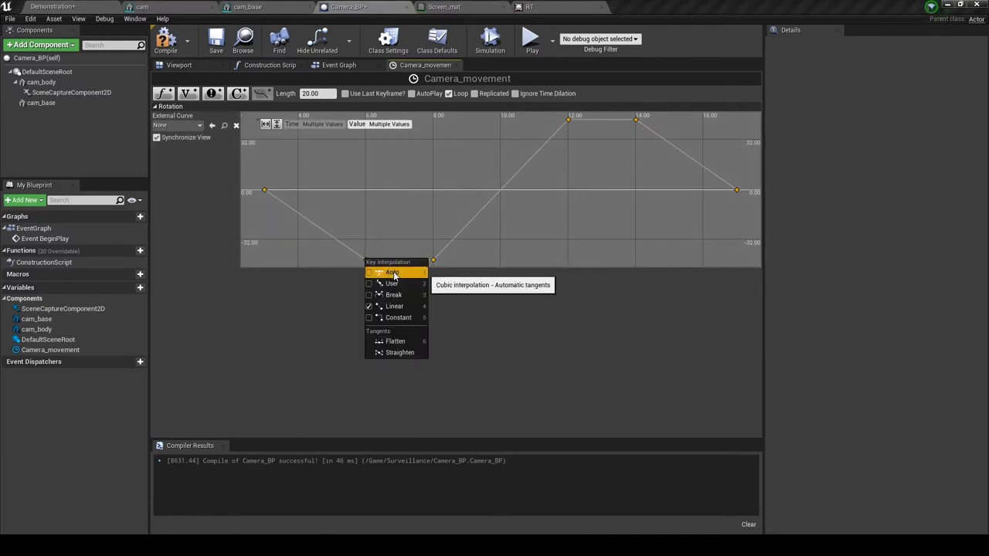
pyautogui.click(393, 273)
pyautogui.scroll(-2, 507, 227)
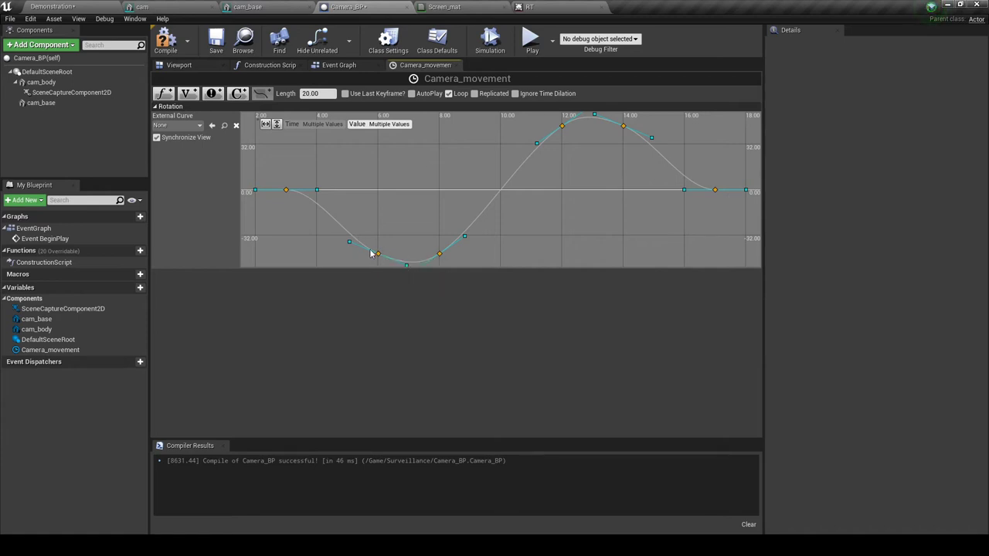
# Step: Flatten the tangents of the two Rotation keys with value -45 at times 6 and 8
pyautogui.click(464, 258)
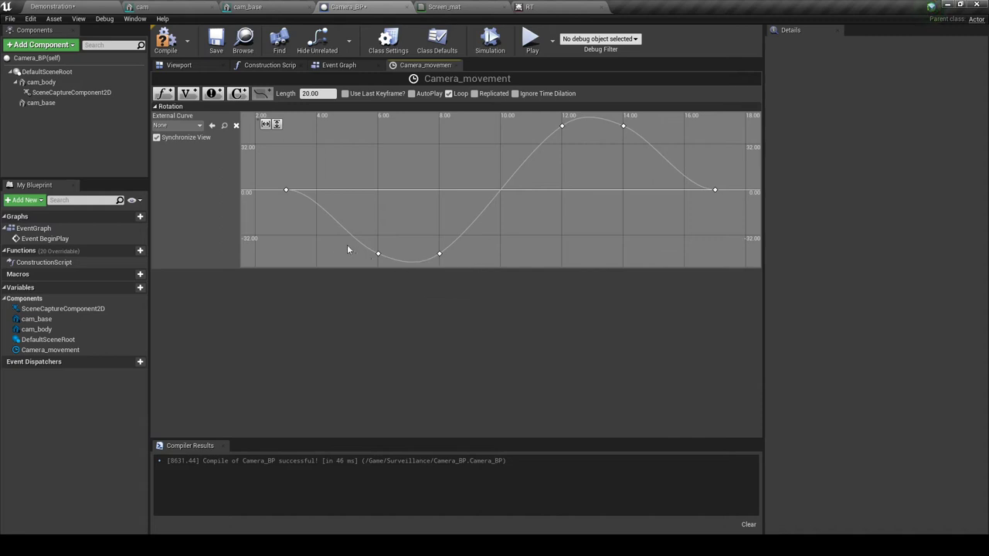
pyautogui.moveTo(466, 271)
pyautogui.mouseDown()
pyautogui.moveTo(496, 263)
pyautogui.moveTo(474, 266)
pyautogui.mouseUp()
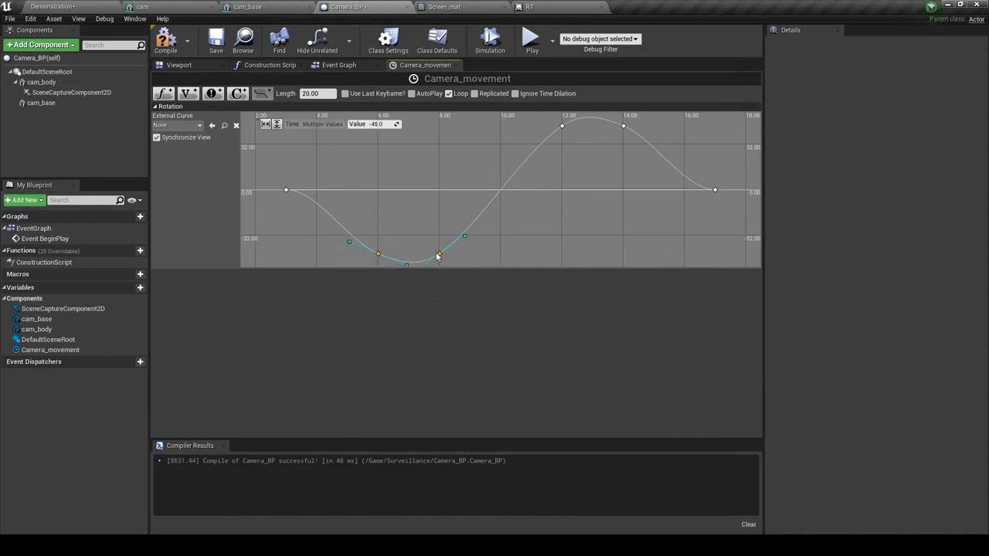
pyautogui.rightClick(439, 257)
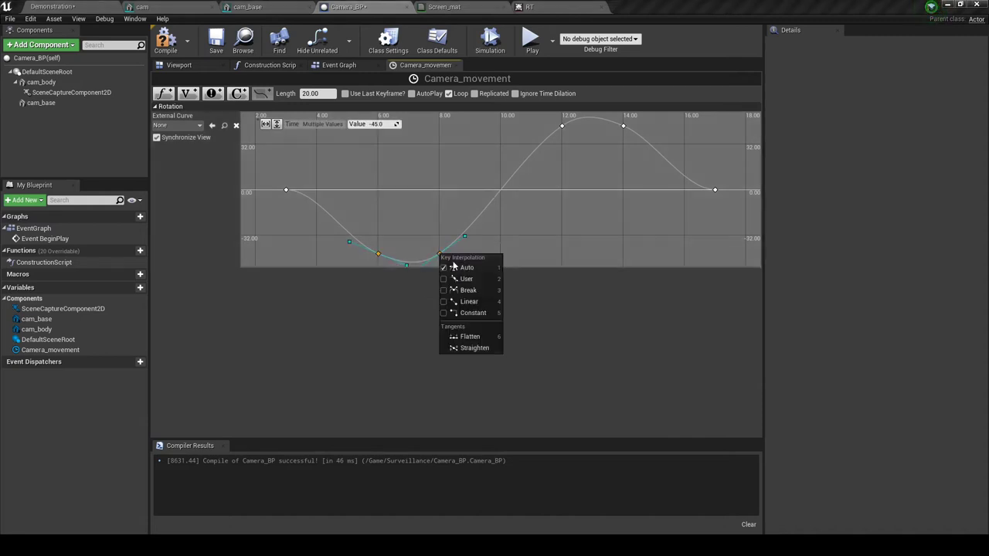
pyautogui.click(469, 338)
pyautogui.click(512, 261)
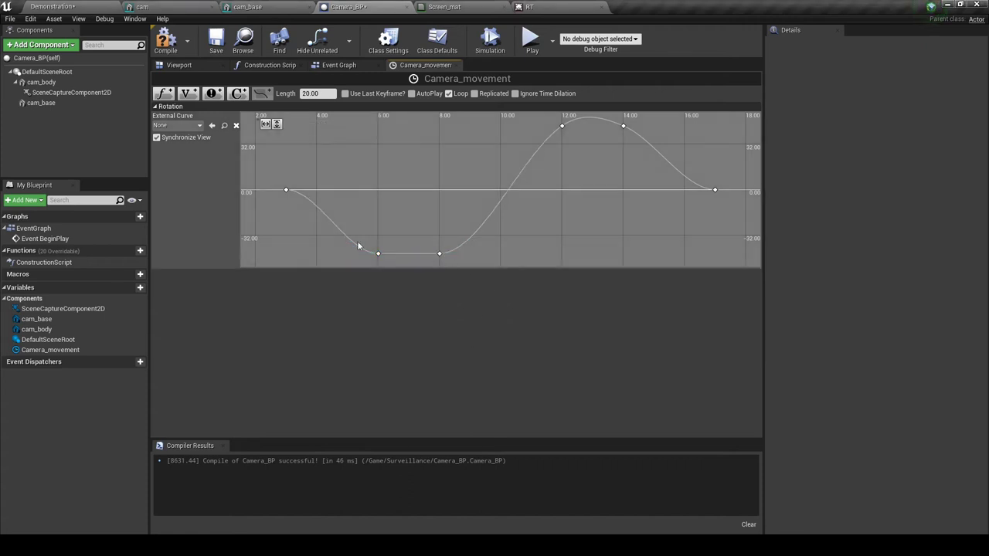
# Step: Flatten the tangents of the two Rotation keys with value 45 at times 12 and 14
pyautogui.moveTo(436, 254)
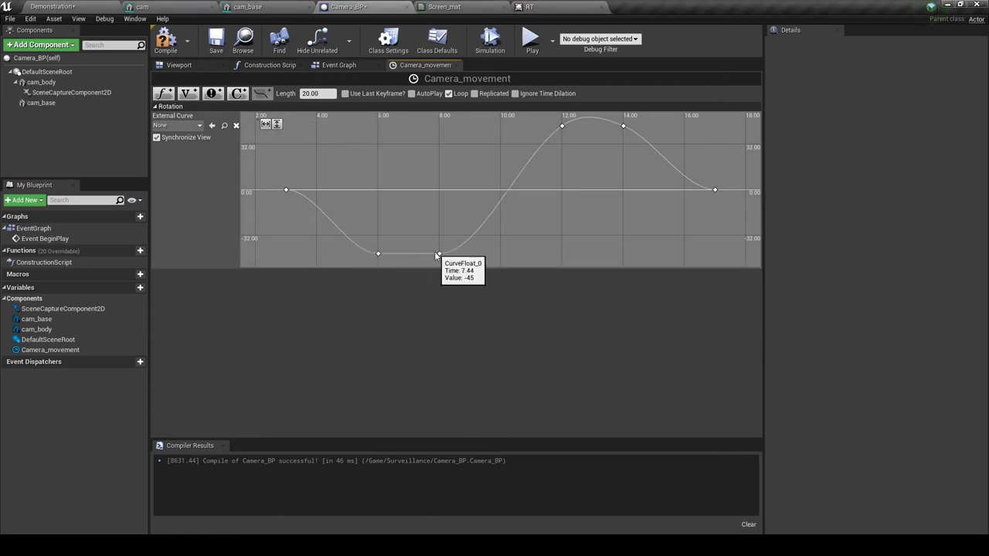
pyautogui.moveTo(647, 124); pyautogui.dragTo(545, 150)
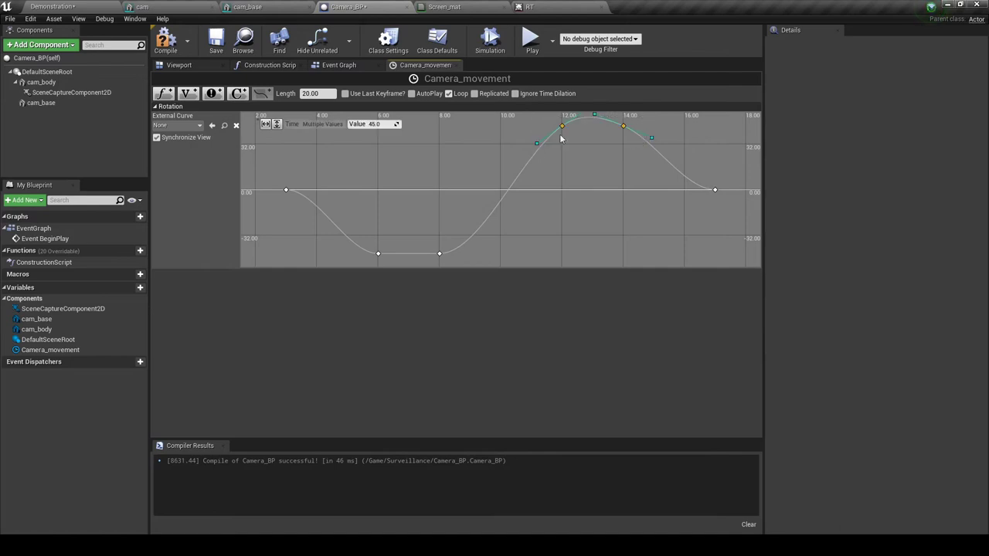
pyautogui.rightClick(563, 129)
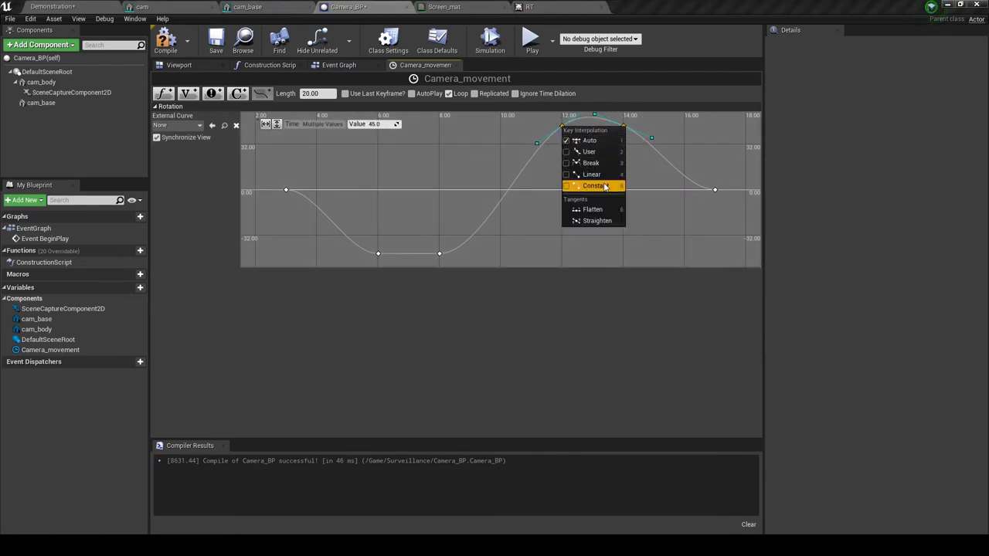
pyautogui.click(592, 210)
pyautogui.click(616, 207)
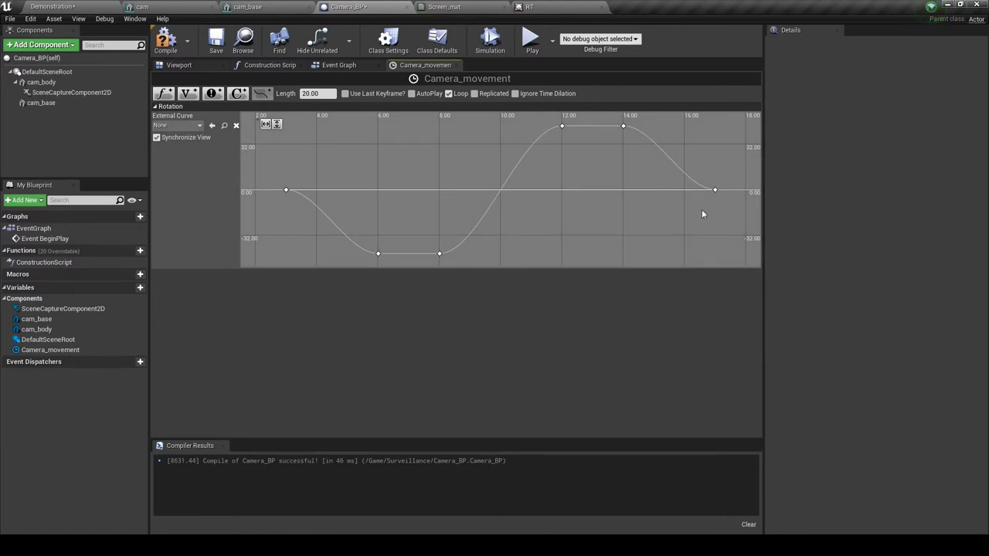
# Step: Compile Camera_BP and open its event graph
pyautogui.click(159, 44)
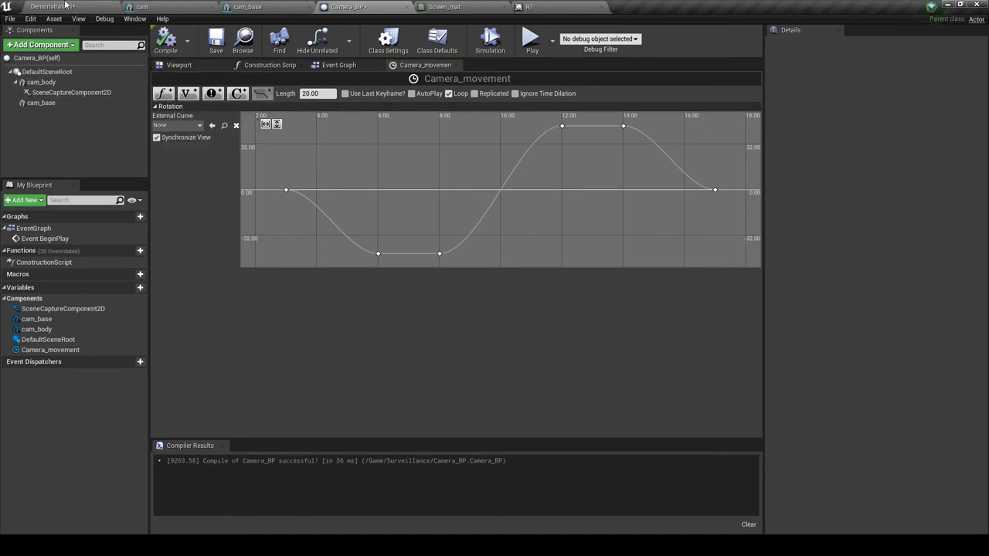
pyautogui.click(345, 65)
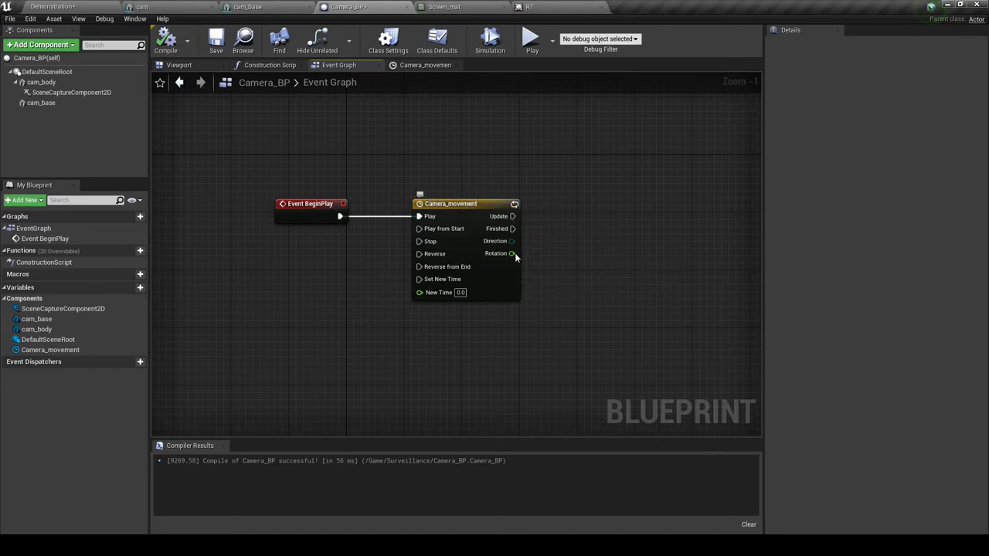
pyautogui.click(426, 65)
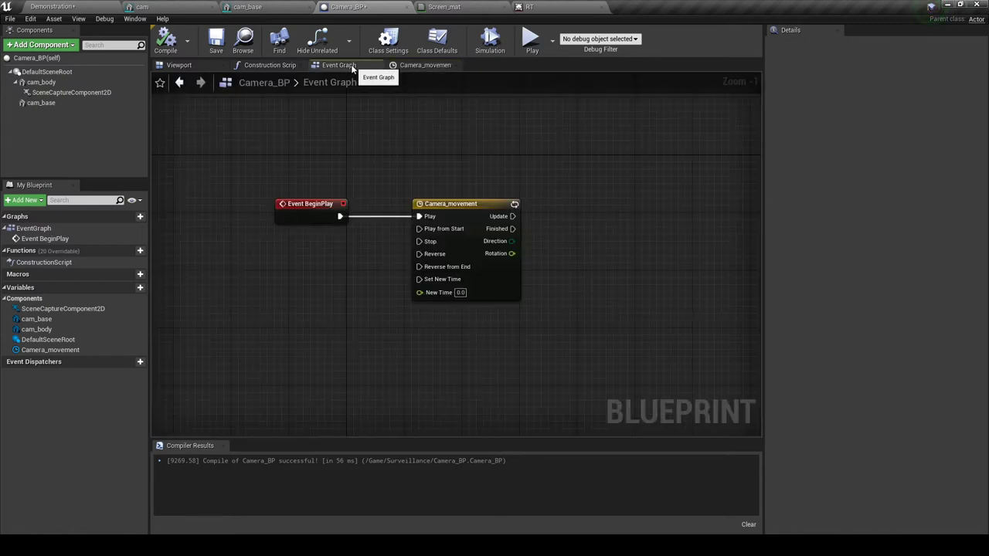
pyautogui.click(338, 65)
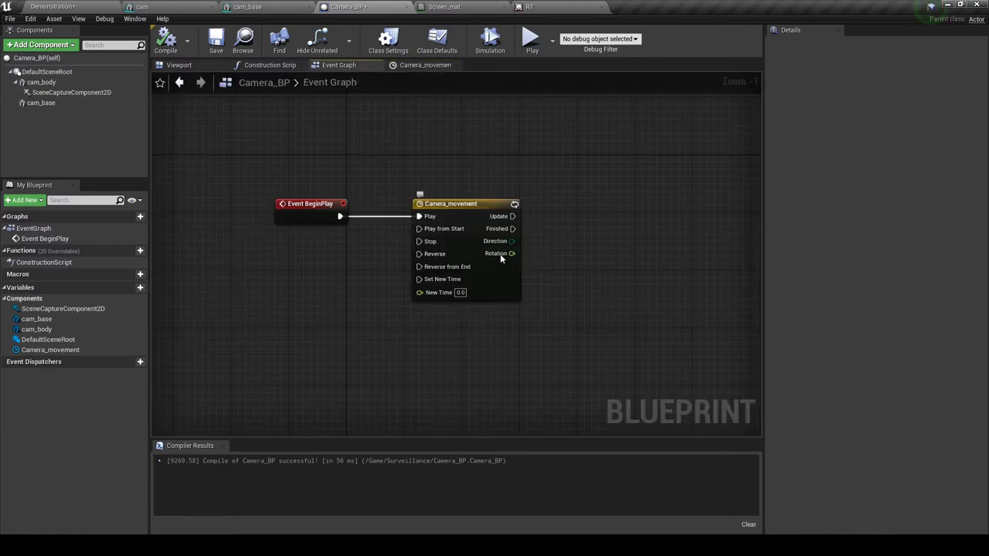
pyautogui.moveTo(512, 254); pyautogui.dragTo(556, 253)
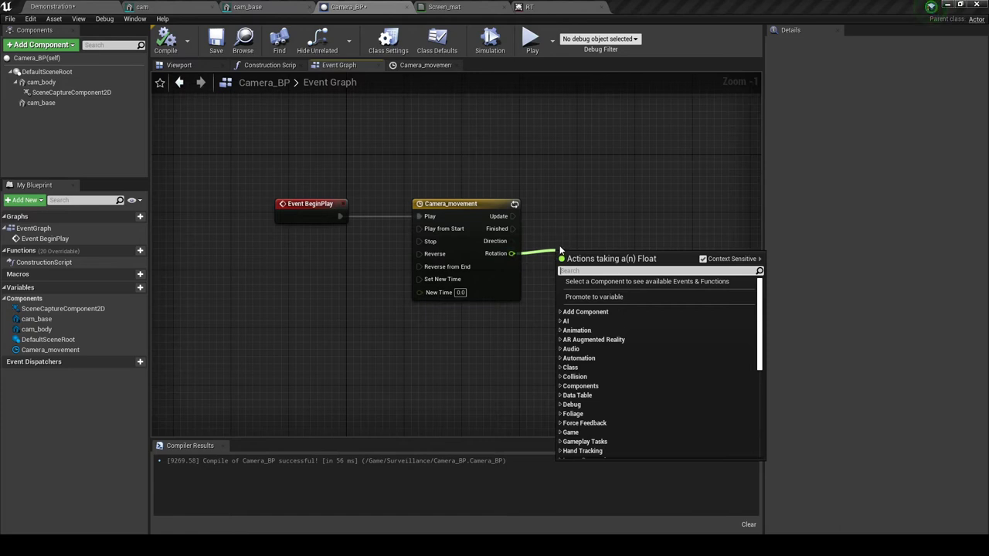
pyautogui.click(555, 237)
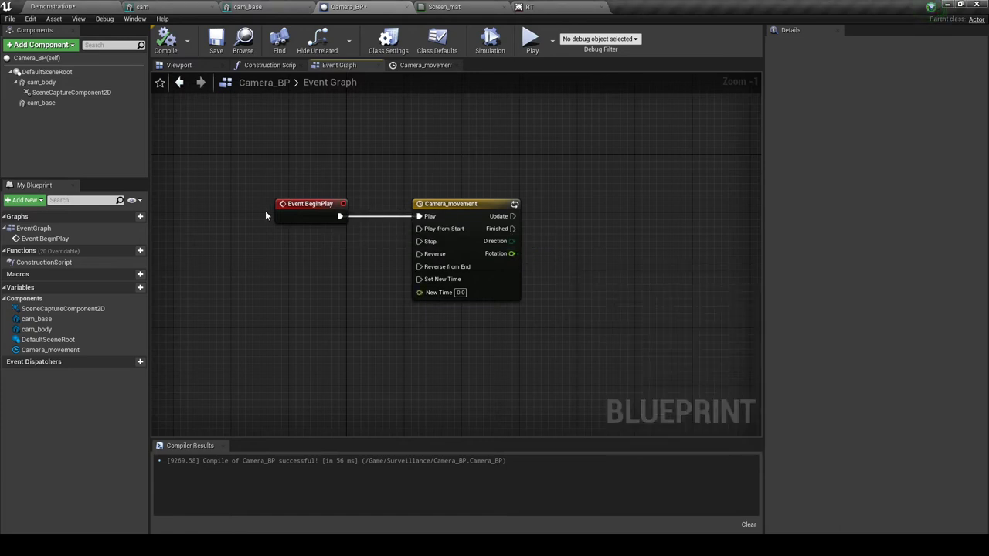
# Step: Add a cam_body reference to the event graph and create a SetRelativeRotation node that targets it
pyautogui.click(35, 83)
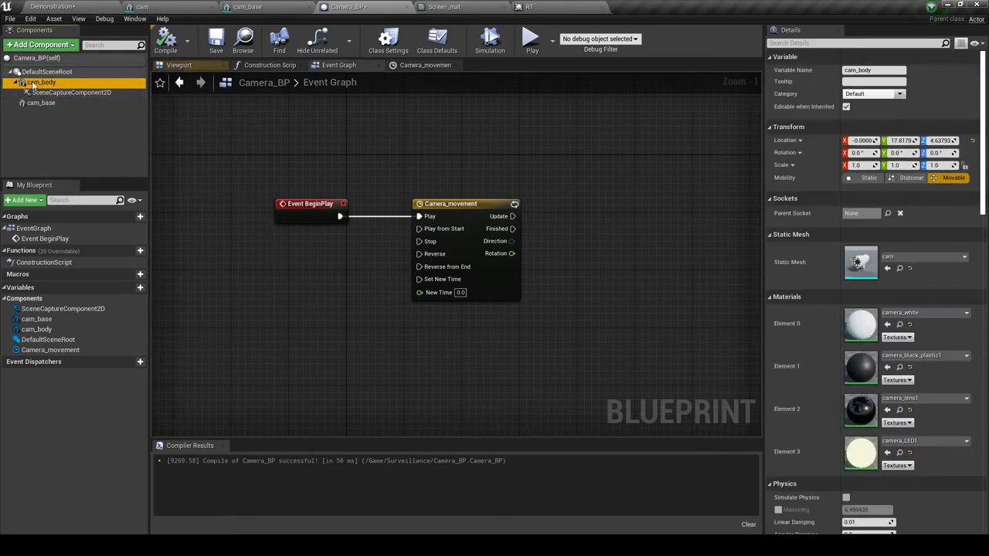
pyautogui.moveTo(35, 83); pyautogui.dragTo(671, 207)
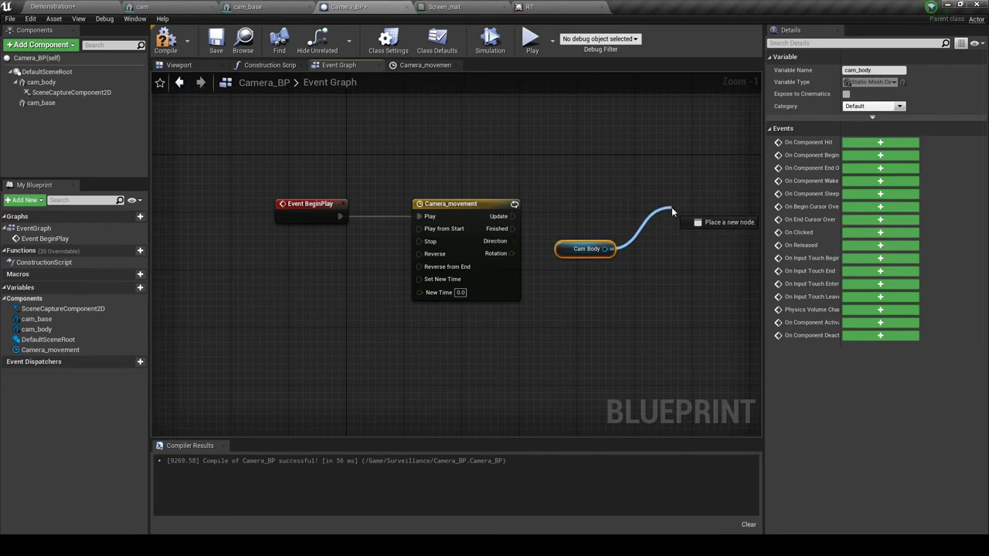
pyautogui.moveTo(672, 207); pyautogui.dragTo(670, 207)
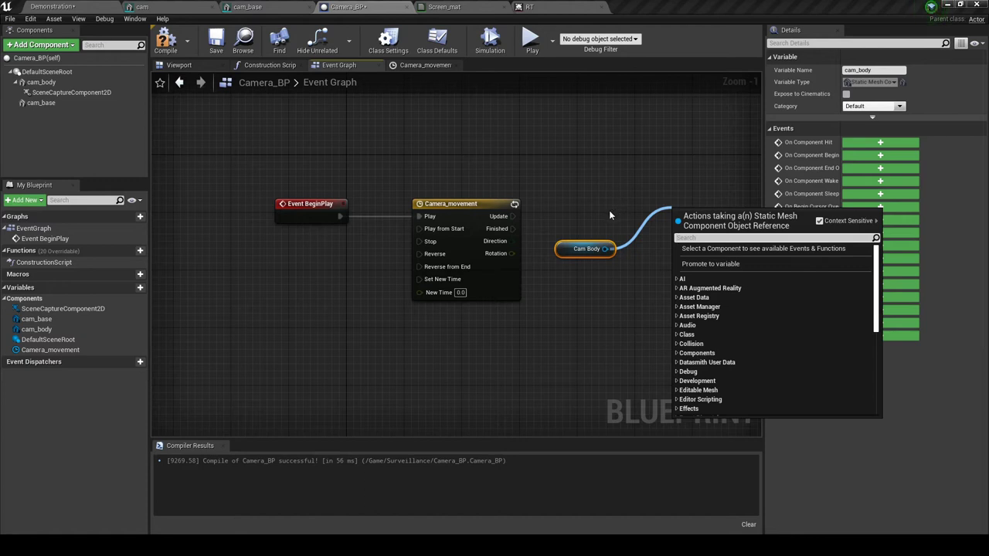
pyautogui.write('setrelative')
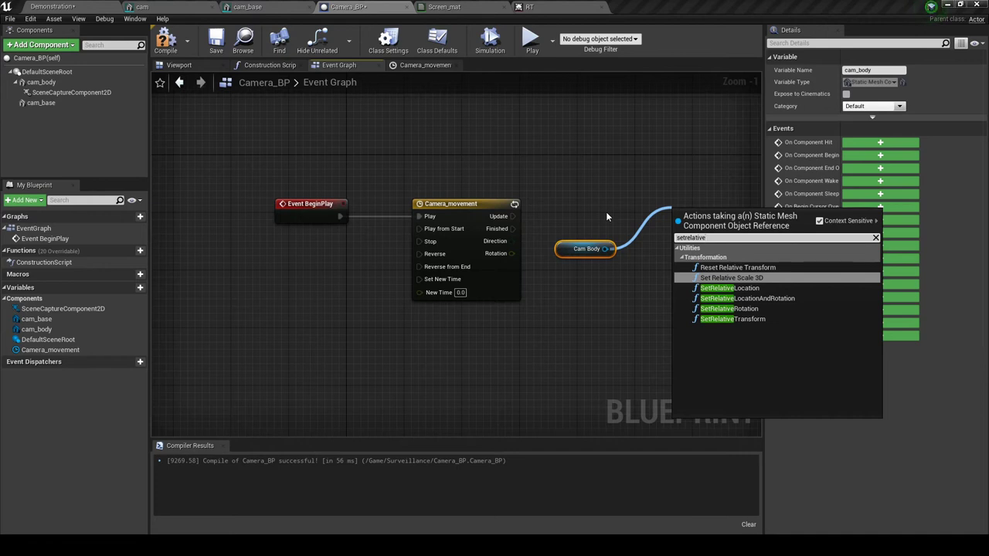
pyautogui.click(730, 308)
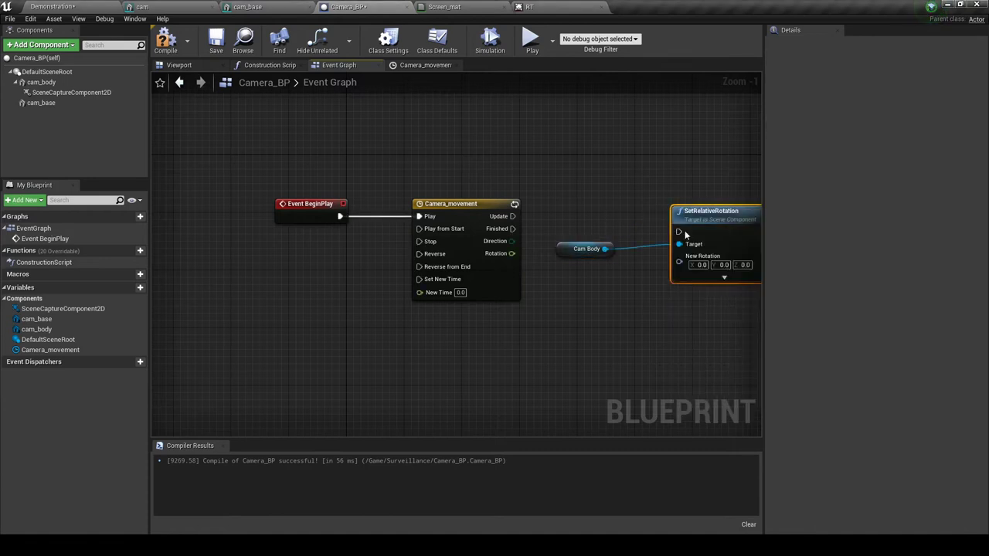
pyautogui.moveTo(581, 249); pyautogui.dragTo(565, 292)
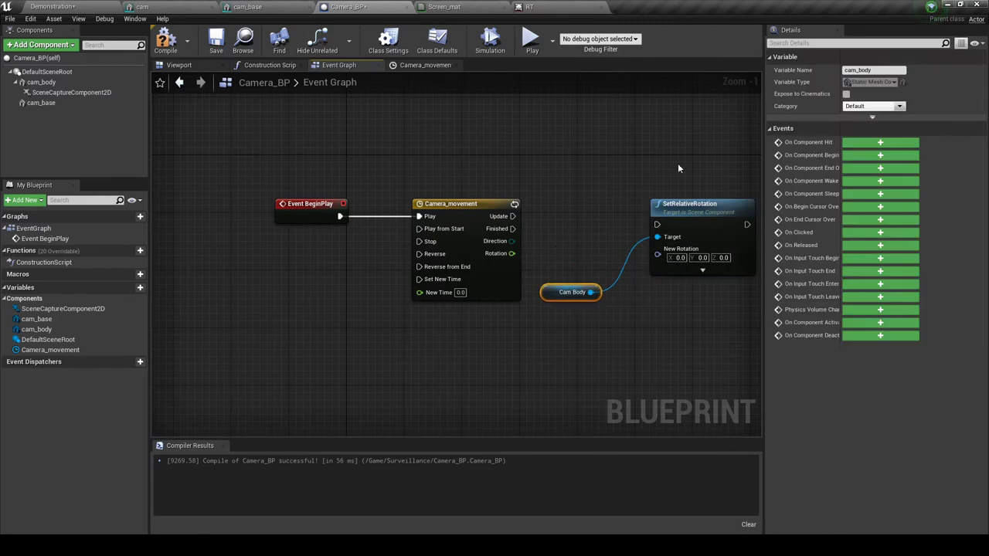
# Step: Connect the Camera_movement timeline's Update output to SetRelativeRotation's execution input and align the Cam Body and SetRelativeRotation nodes
pyautogui.moveTo(677, 163); pyautogui.dragTo(586, 139, button='right')
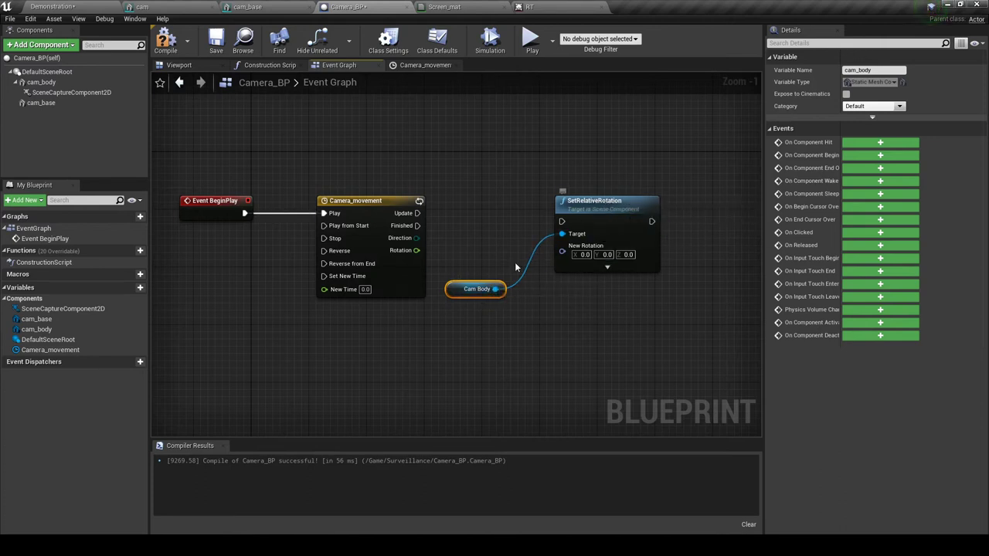
pyautogui.moveTo(588, 205); pyautogui.dragTo(580, 198)
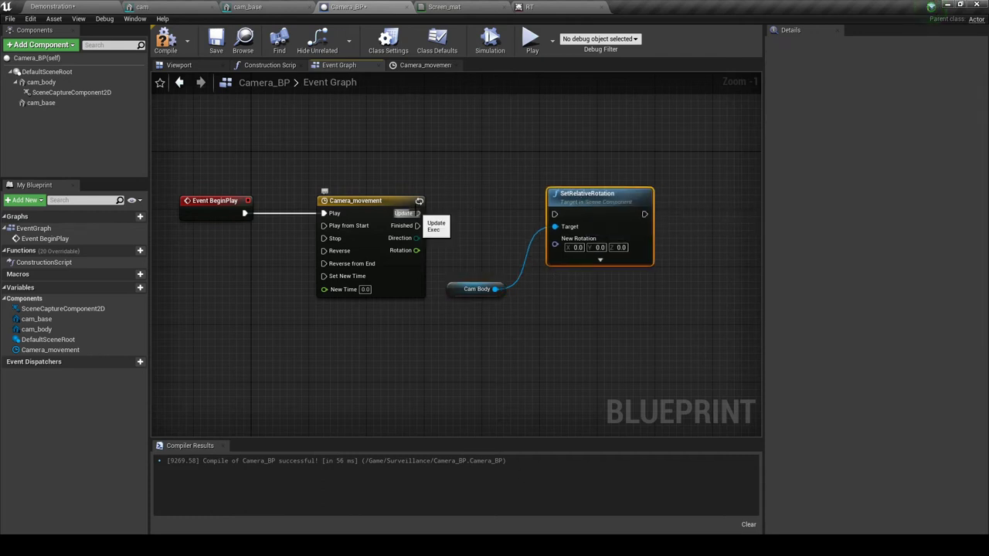
pyautogui.moveTo(417, 213); pyautogui.dragTo(553, 215)
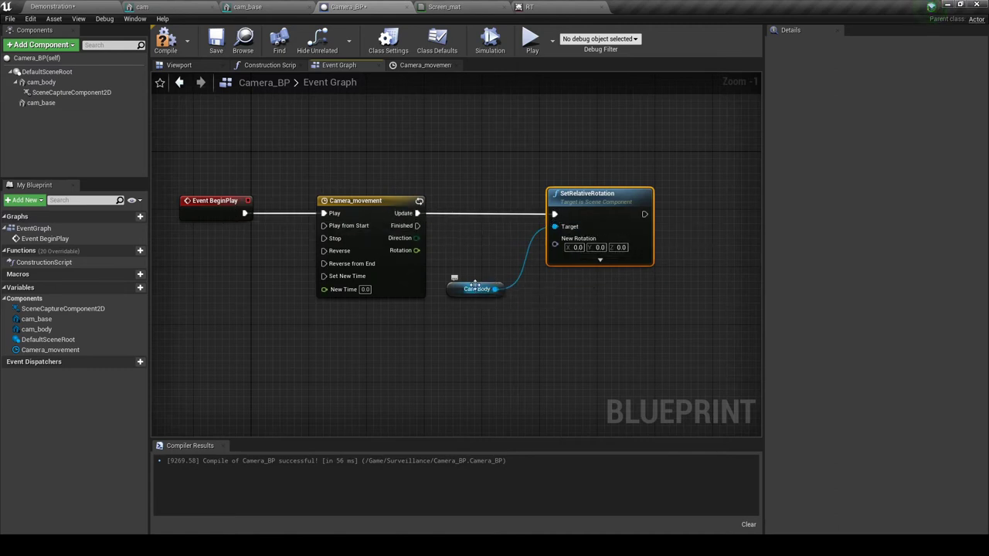
pyautogui.moveTo(472, 290); pyautogui.dragTo(479, 262)
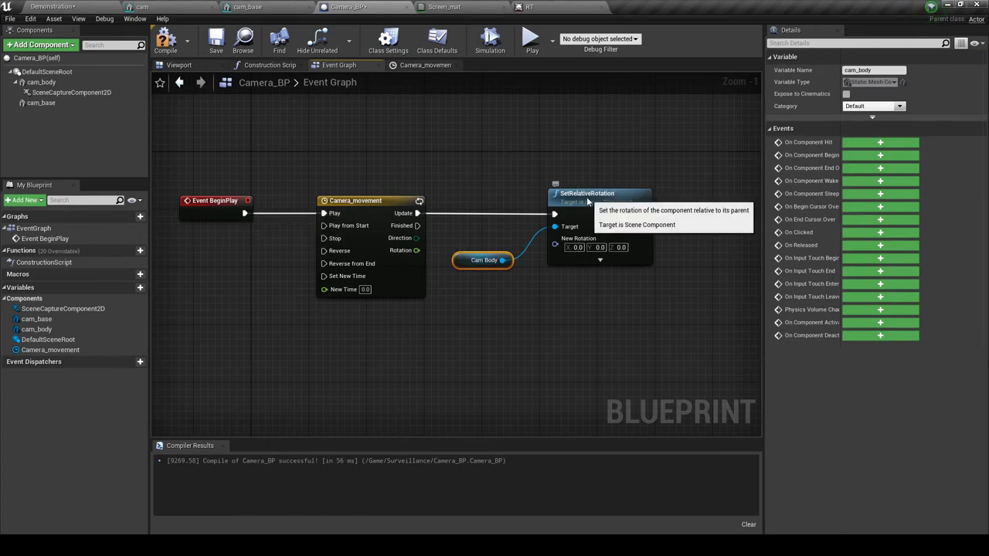
pyautogui.moveTo(556, 205); pyautogui.dragTo(548, 205)
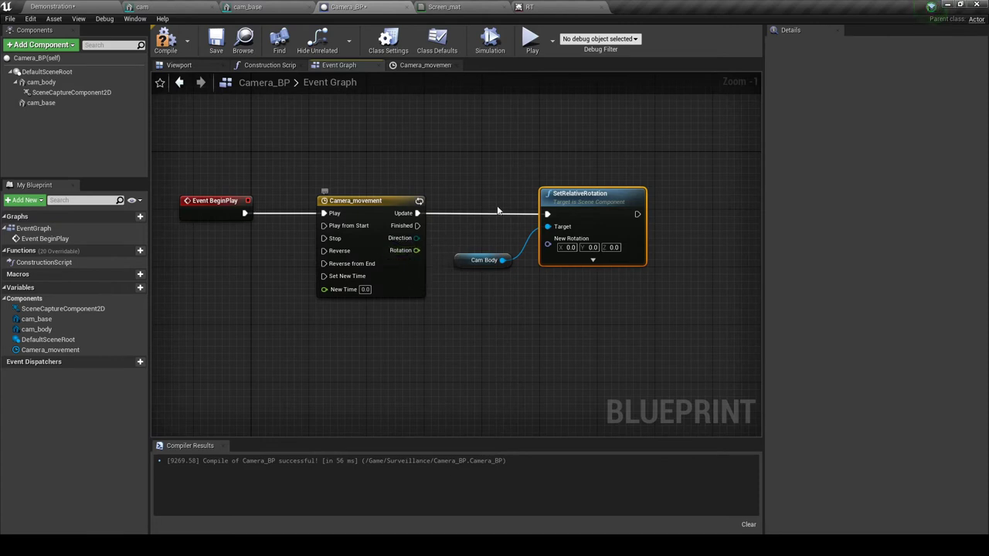
# Step: Split SetRelativeRotation's New Rotation struct pin and connect the timeline's Rotation output to New Rotation Z (Yaw)
pyautogui.click(590, 261)
pyautogui.click(612, 288)
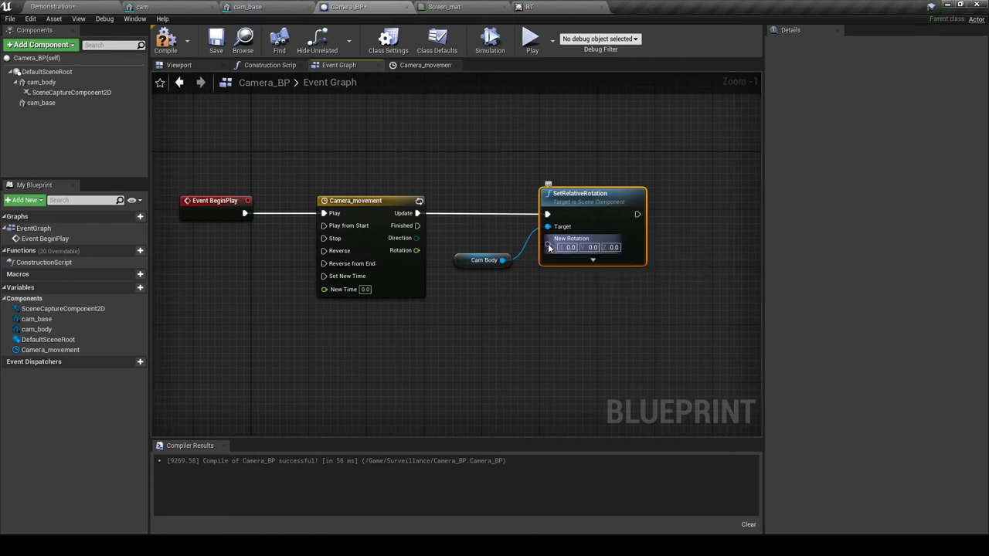
pyautogui.rightClick(548, 247)
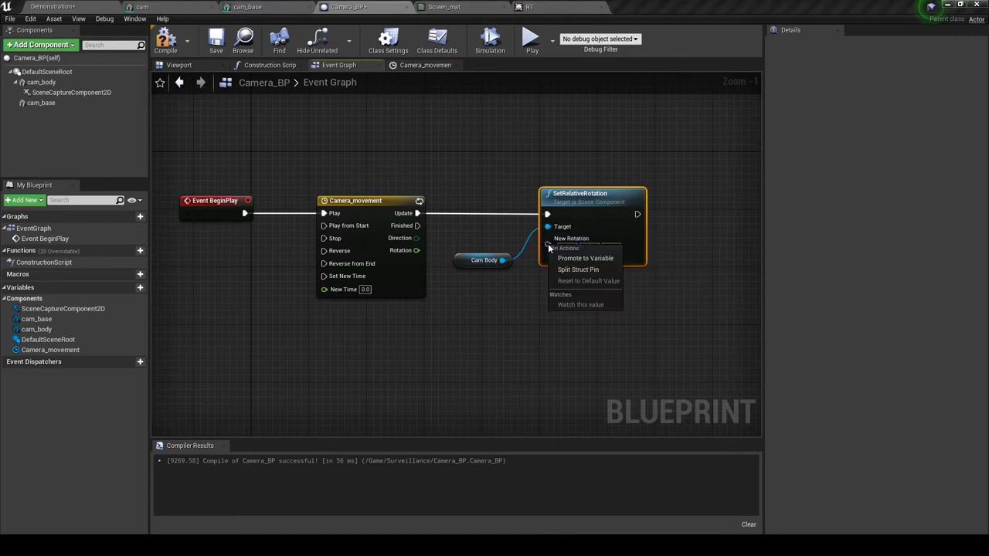
pyautogui.click(591, 270)
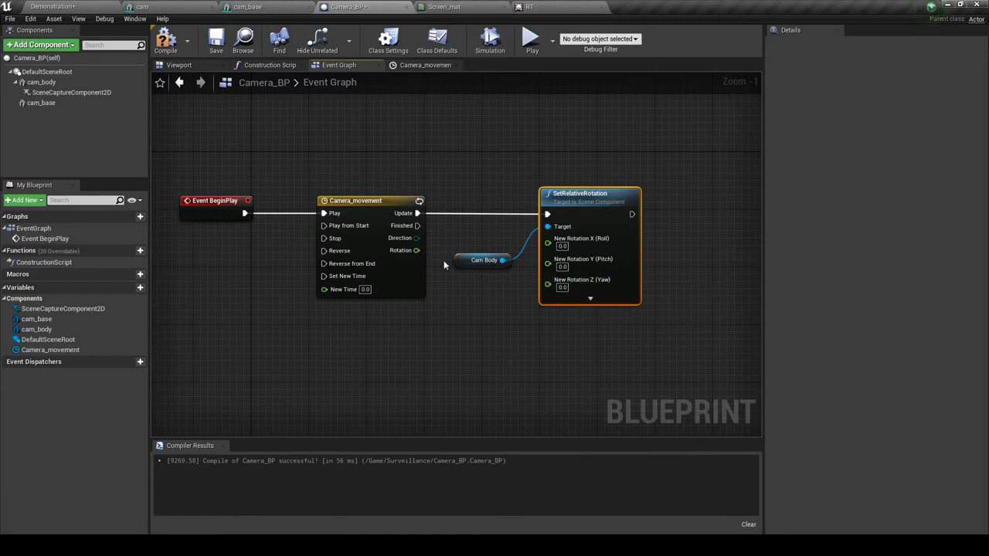
pyautogui.moveTo(417, 250); pyautogui.dragTo(550, 290)
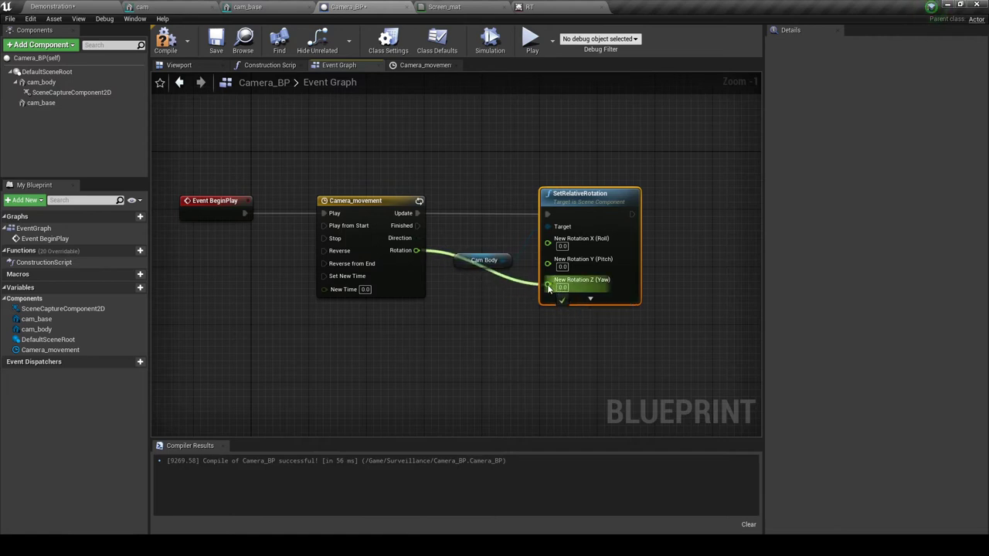
pyautogui.moveTo(549, 288); pyautogui.dragTo(549, 288)
# Step: Tidy the SetRelativeRotation and Cam Body nodes so the wires stay clear, and compile Camera_BP
pyautogui.moveTo(618, 194); pyautogui.dragTo(634, 179)
pyautogui.click(488, 259)
pyautogui.moveTo(488, 258); pyautogui.dragTo(504, 237)
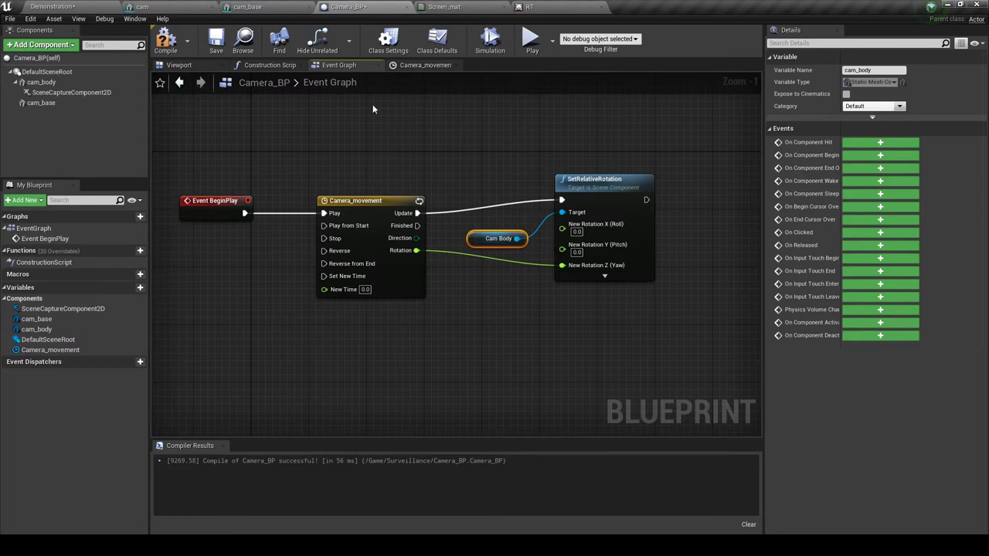
pyautogui.click(180, 45)
# Step: Play the Demonstration level and watch the surveillance camera pan together with its live feed on the wall screen, using a full-screen view
pyautogui.click(59, 9)
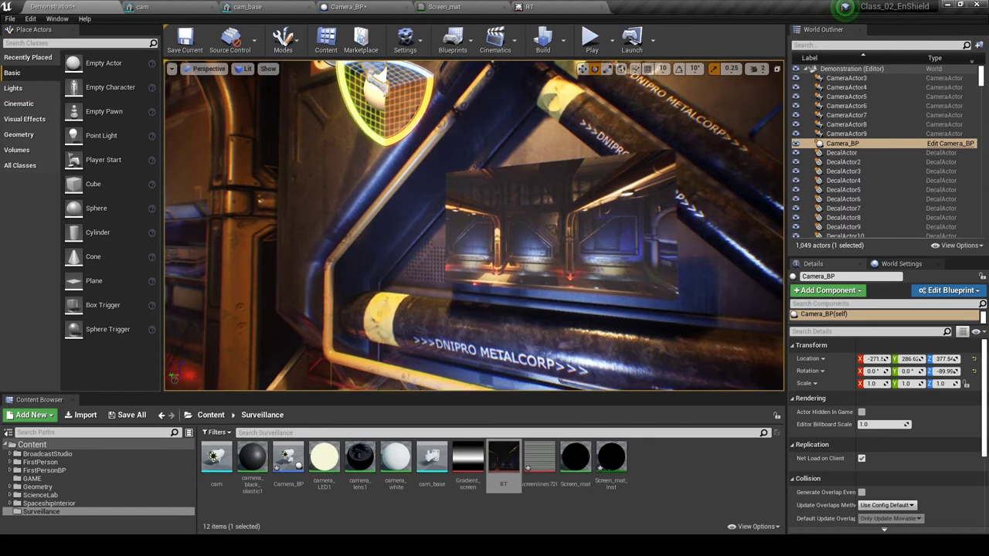
pyautogui.press('s')
pyautogui.moveTo(474, 225); pyautogui.dragTo(475, 197, button='right')
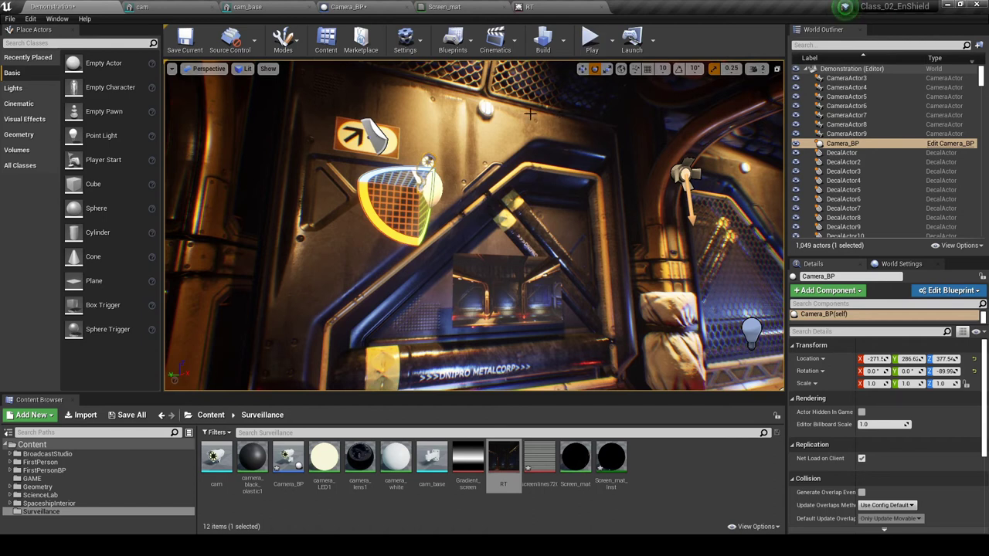
pyautogui.click(588, 40)
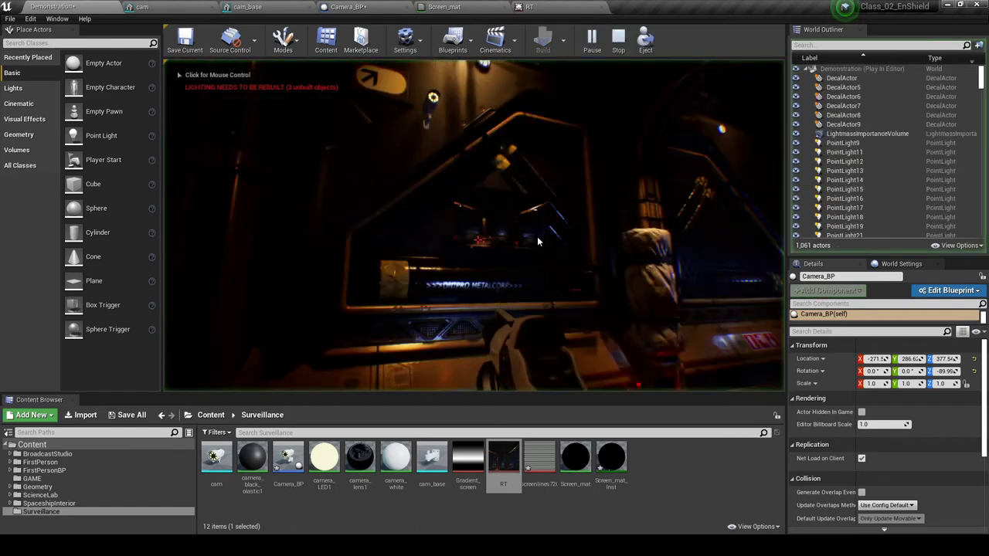
pyautogui.press('s')
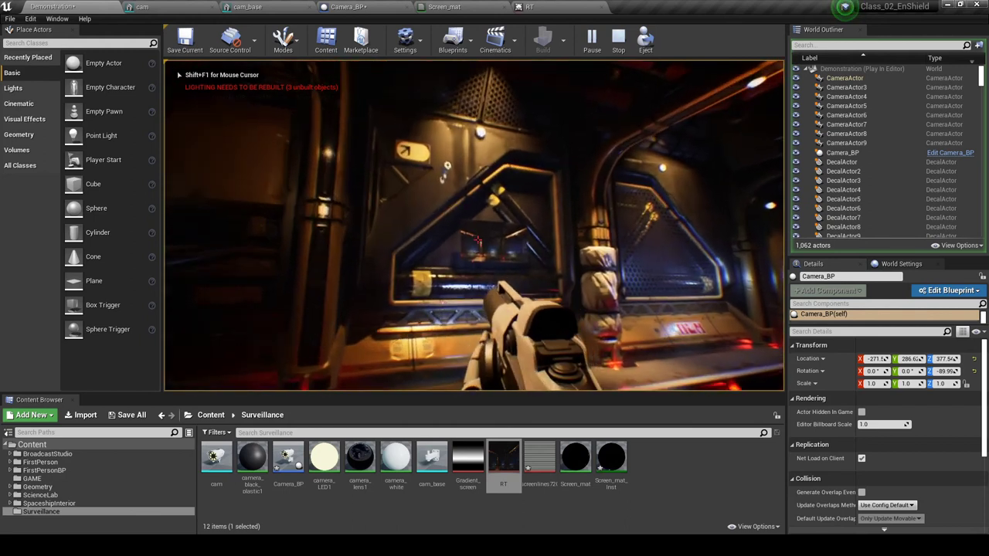
pyautogui.press('w')
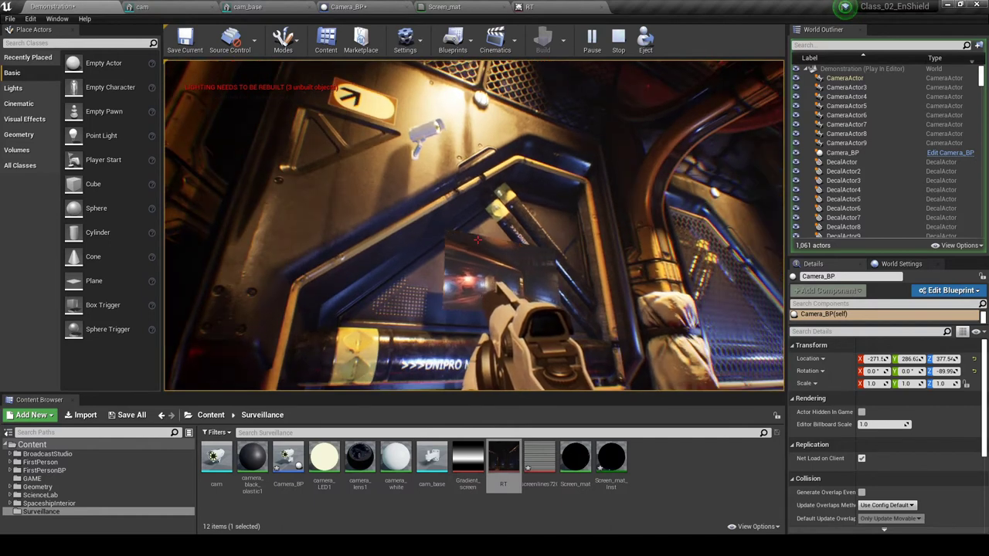
pyautogui.press('F11')
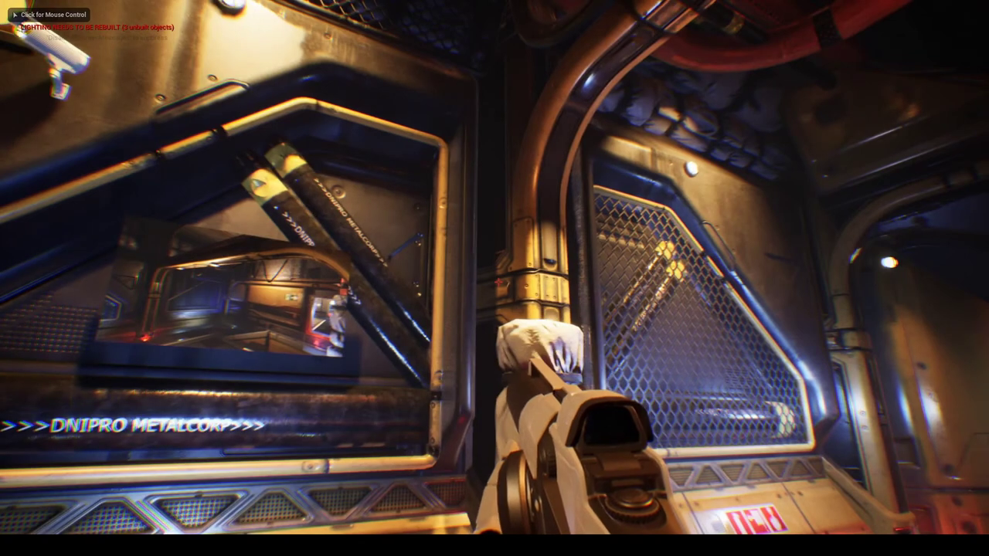
pyautogui.click(498, 282)
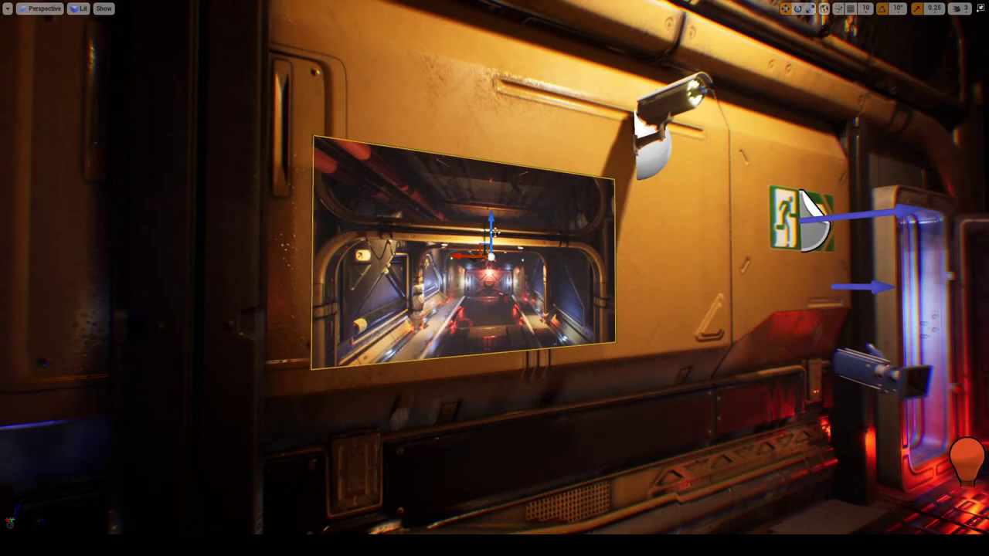
# Step: Examine the wall screen's camera feed from near and far in the full-screen level viewport, and restore the normal editor layout
pyautogui.moveTo(617, 294); pyautogui.dragTo(601, 275, button='right')
pyautogui.press('d')
pyautogui.press('s')
pyautogui.press('w')
pyautogui.press('w')
pyautogui.press('s')
pyautogui.press('s')
pyautogui.press('s')
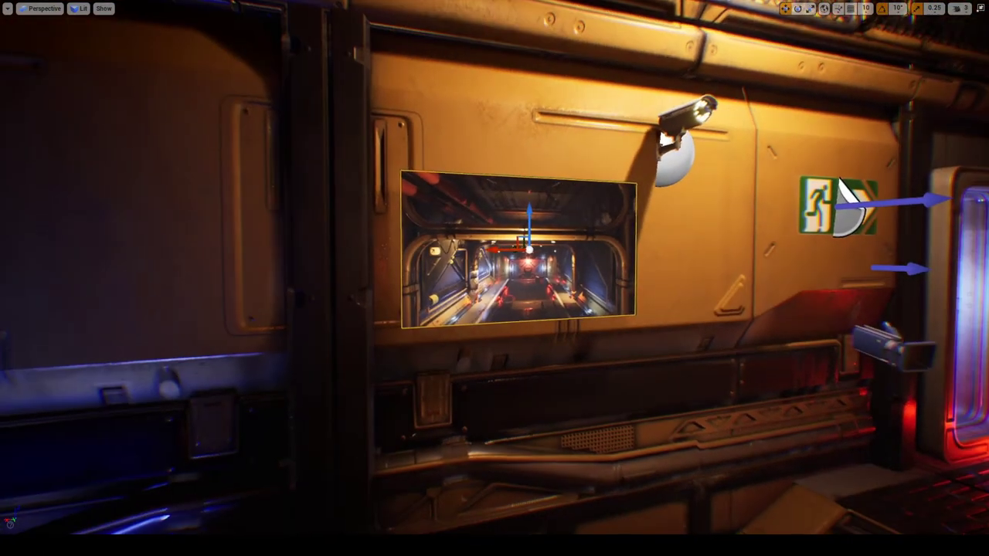
pyautogui.moveTo(838, 179); pyautogui.dragTo(838, 178, button='right')
pyautogui.moveTo(495, 278); pyautogui.dragTo(578, 250, button='right')
pyautogui.press('w')
pyautogui.press('w')
pyautogui.press('w')
pyautogui.press('s')
pyautogui.moveTo(819, 179); pyautogui.dragTo(818, 179, button='right')
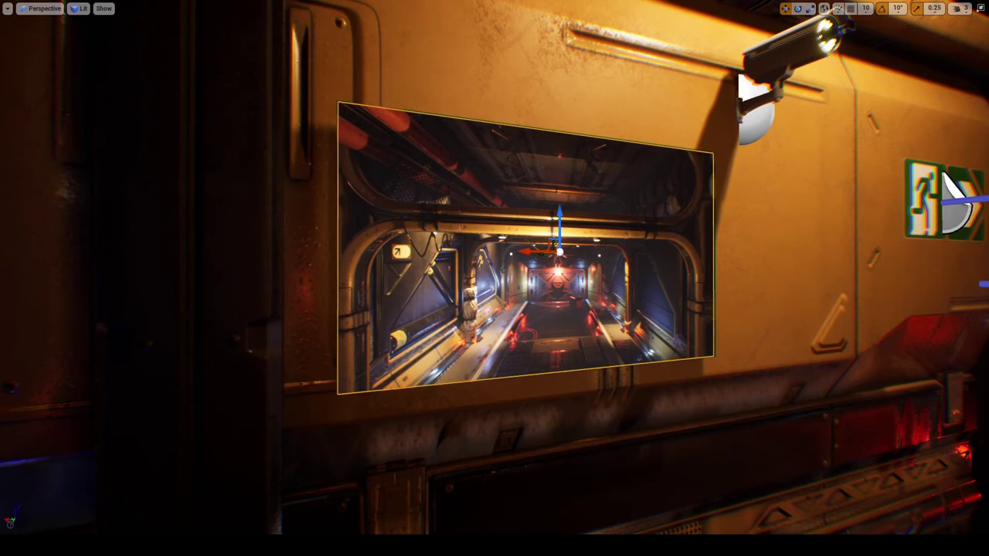
pyautogui.moveTo(819, 179); pyautogui.dragTo(819, 179, button='right')
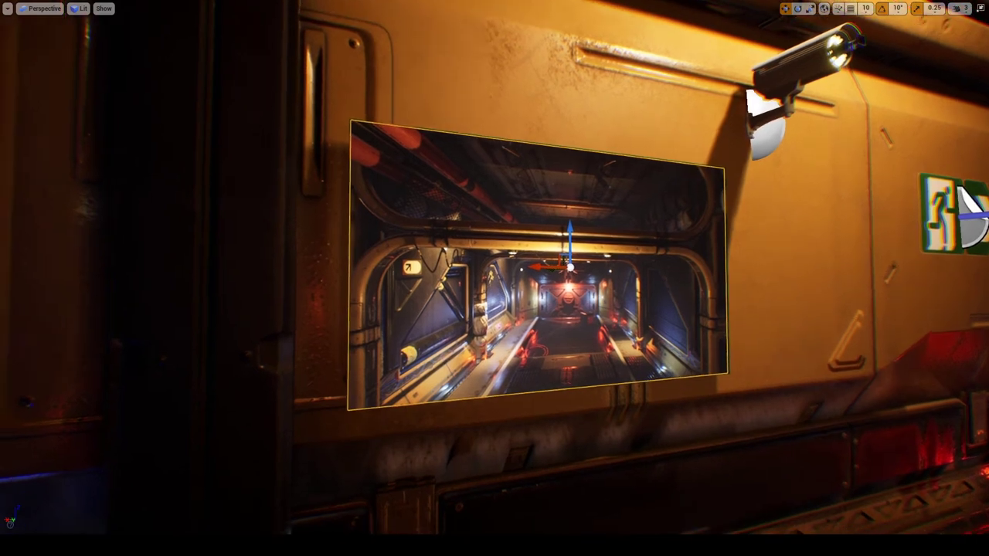
pyautogui.press('F11')
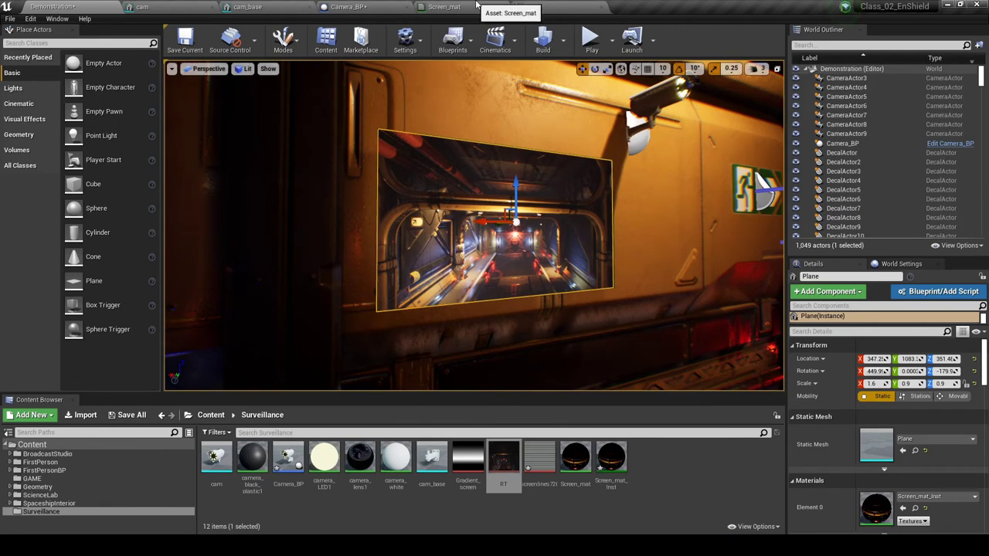
# Step: Move Screen_mat's RT Texture Sample away from the output node and add the Gradient_screen and screenlines720 textures to the graph
pyautogui.click(502, 9)
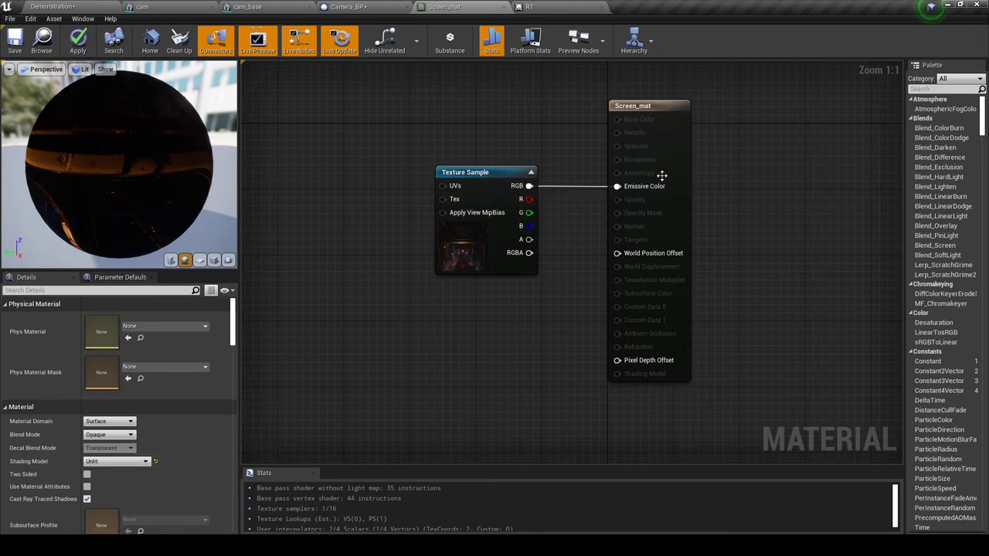
pyautogui.moveTo(496, 177); pyautogui.dragTo(346, 157)
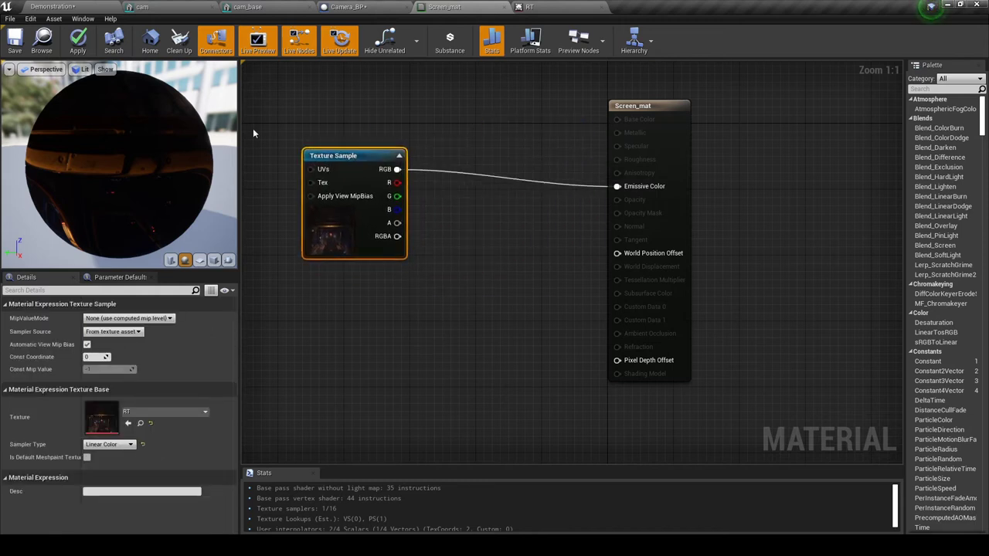
pyautogui.click(76, 6)
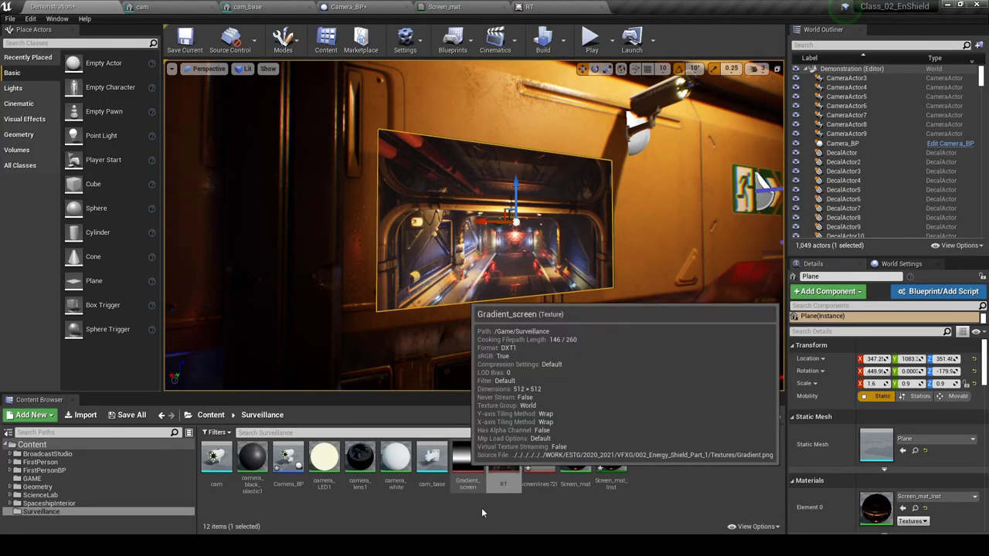
pyautogui.click(467, 459)
pyautogui.click(539, 461)
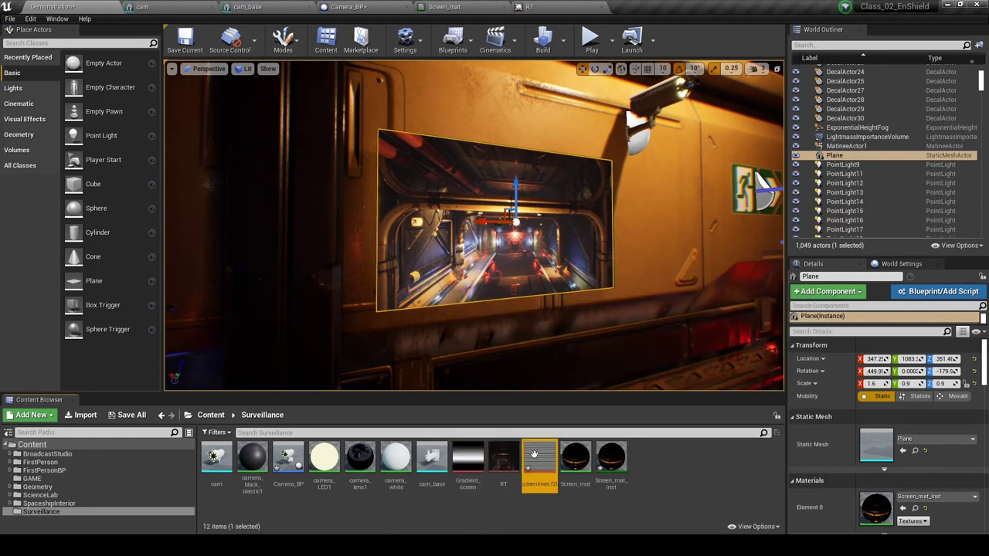
pyautogui.click(467, 460)
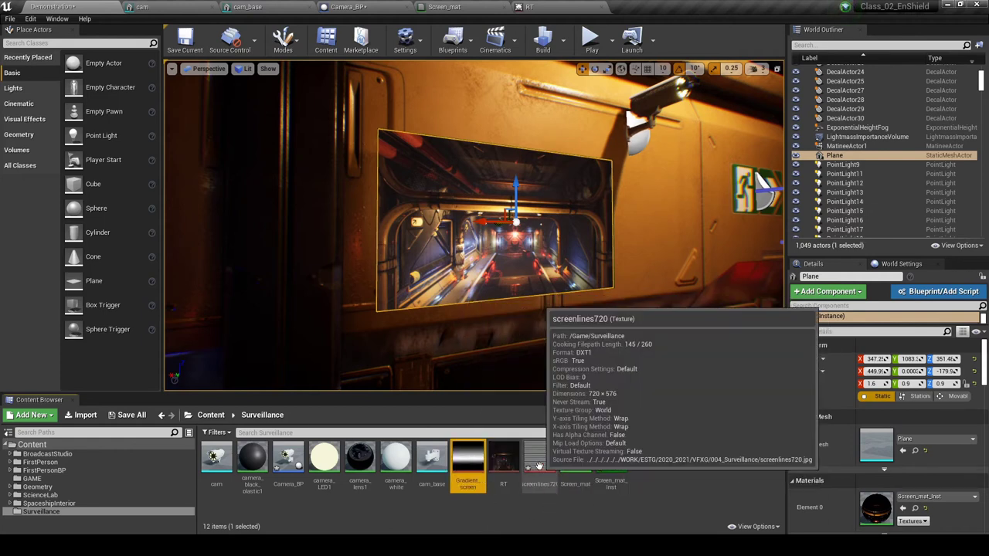
pyautogui.keyDown('ctrl'); pyautogui.click(539, 463); pyautogui.keyUp('ctrl')
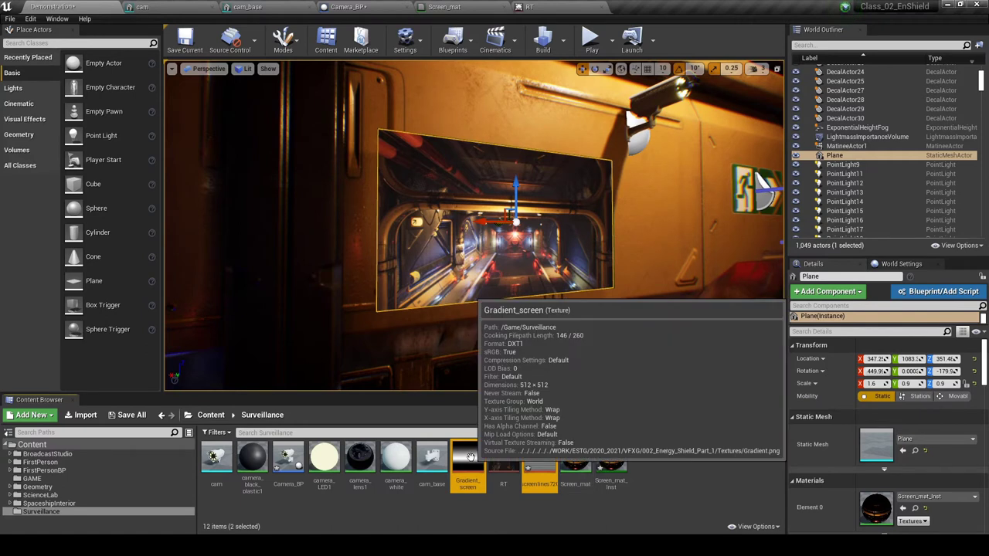
pyautogui.moveTo(468, 459); pyautogui.dragTo(302, 309)
# Step: Arrange the Texture Samples with RT above screenlines720 and Gradient_screen set apart to their lower left
pyautogui.moveTo(446, 270); pyautogui.dragTo(685, 352, button='right')
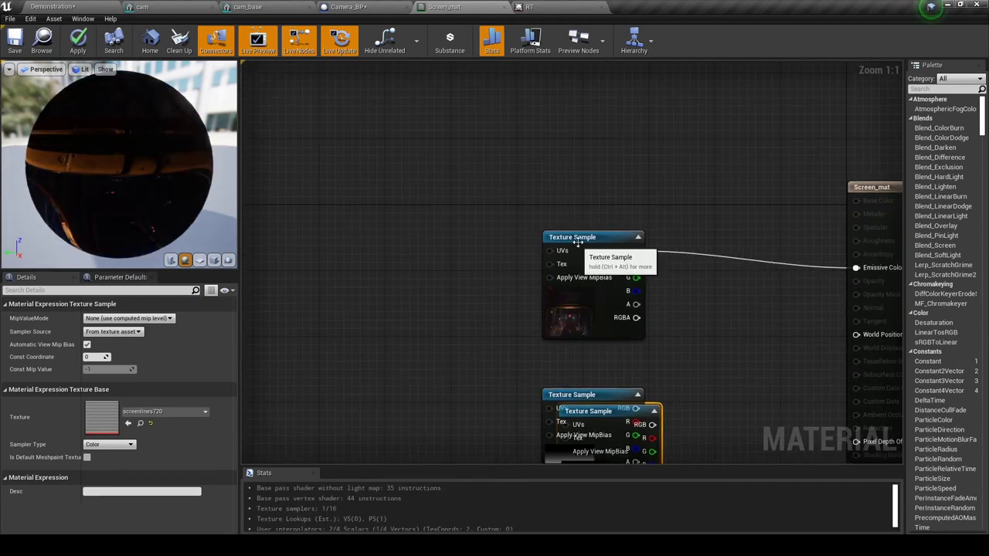
pyautogui.moveTo(578, 240); pyautogui.dragTo(419, 156)
pyautogui.moveTo(529, 281); pyautogui.dragTo(467, 241, button='right')
pyautogui.moveTo(494, 357); pyautogui.dragTo(307, 334)
pyautogui.moveTo(630, 371); pyautogui.dragTo(489, 247)
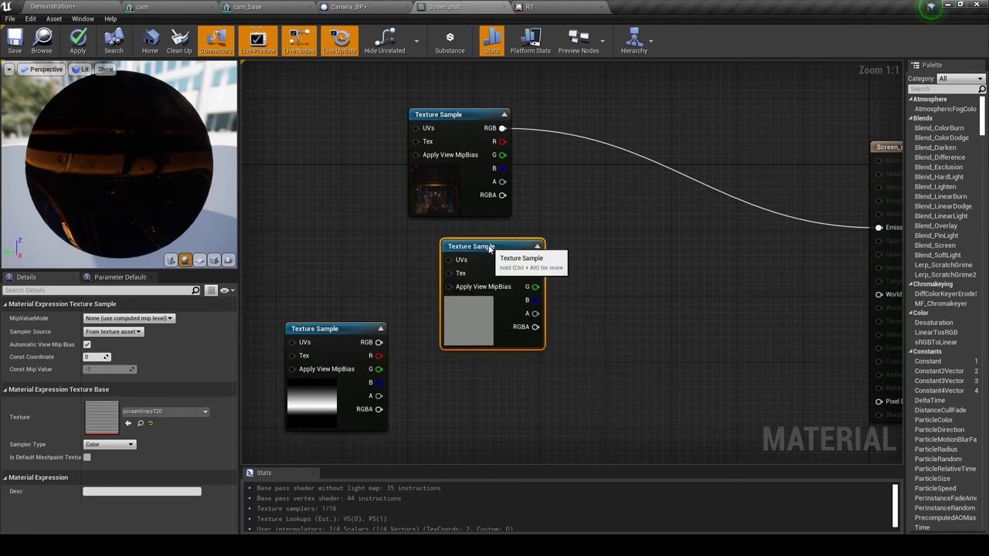
pyautogui.moveTo(462, 109); pyautogui.dragTo(486, 109)
# Step: Open the texture used by the screenlines720 sample, inspect its line pattern, and return to the Screen_mat graph
pyautogui.click(465, 332)
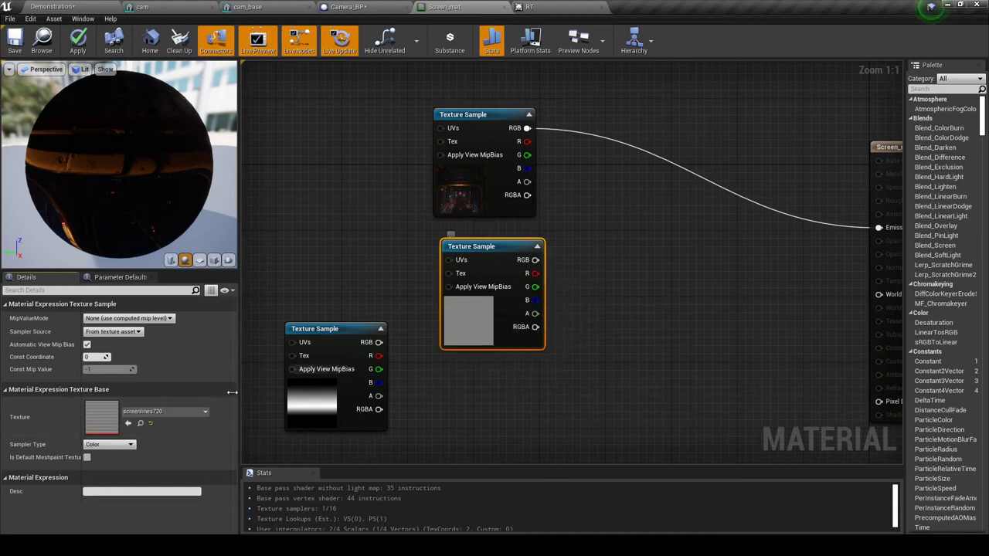
pyautogui.doubleClick(105, 423)
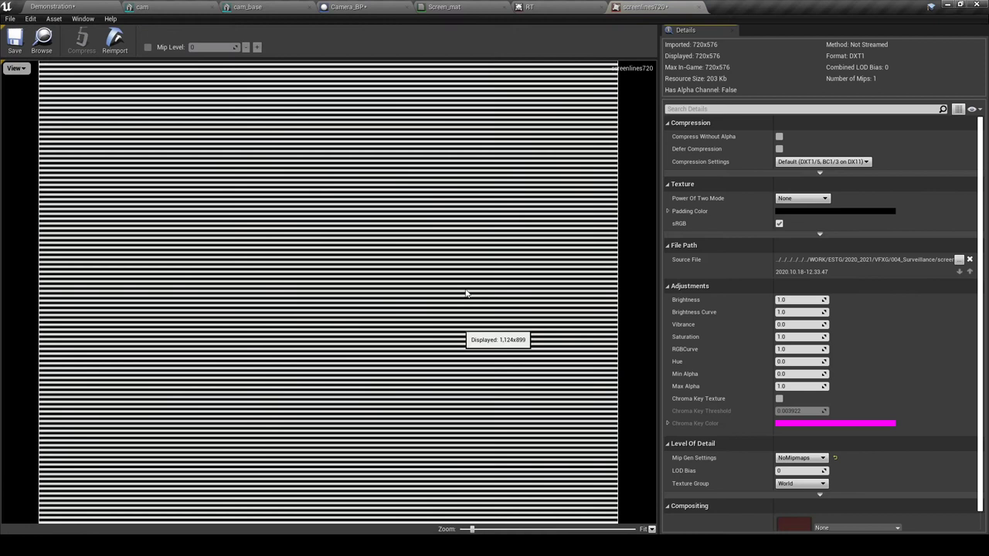
pyautogui.click(65, 7)
pyautogui.click(281, 6)
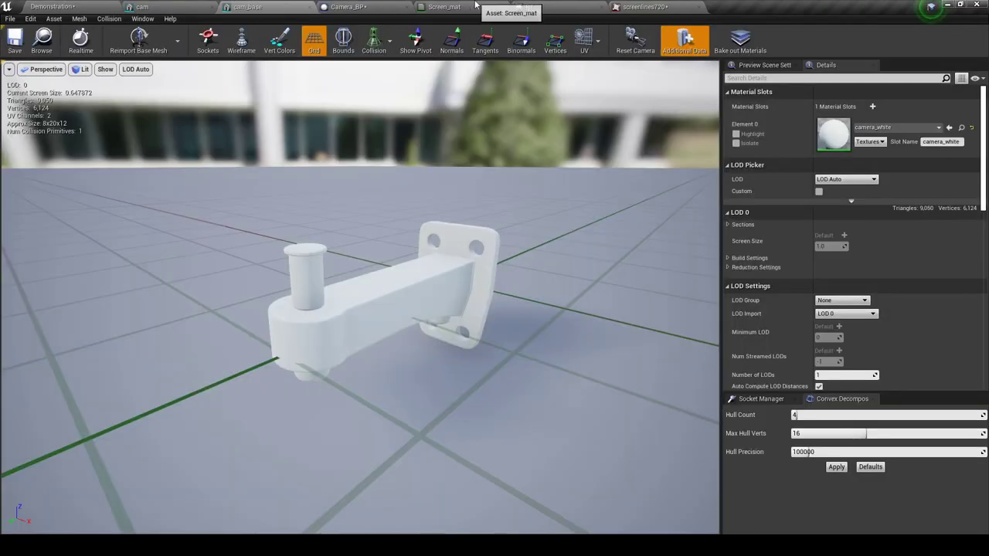
pyautogui.click(444, 7)
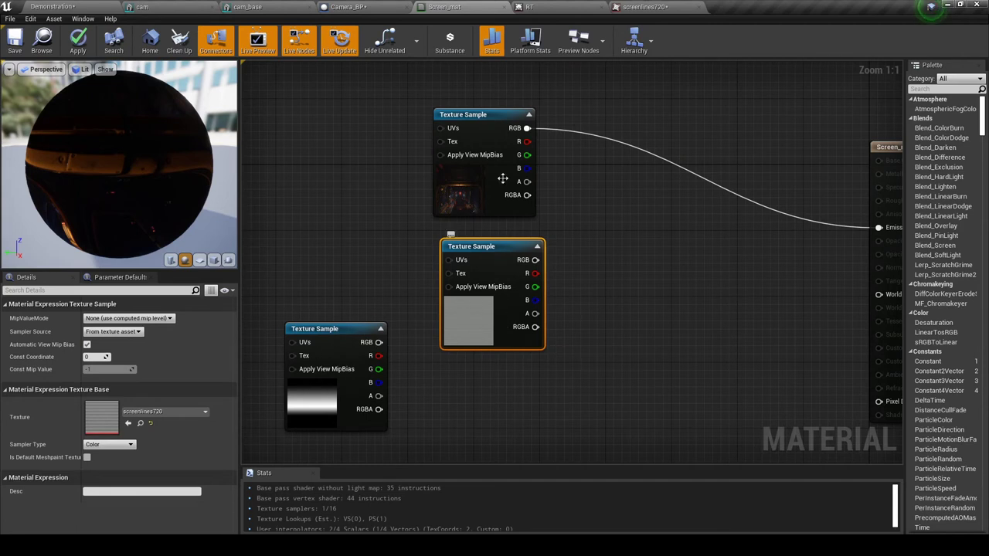
# Step: Align the RT sample above screenlines720 and add a Blend_Overlay node without a link to Emissive Color
pyautogui.moveTo(488, 118); pyautogui.dragTo(604, 222)
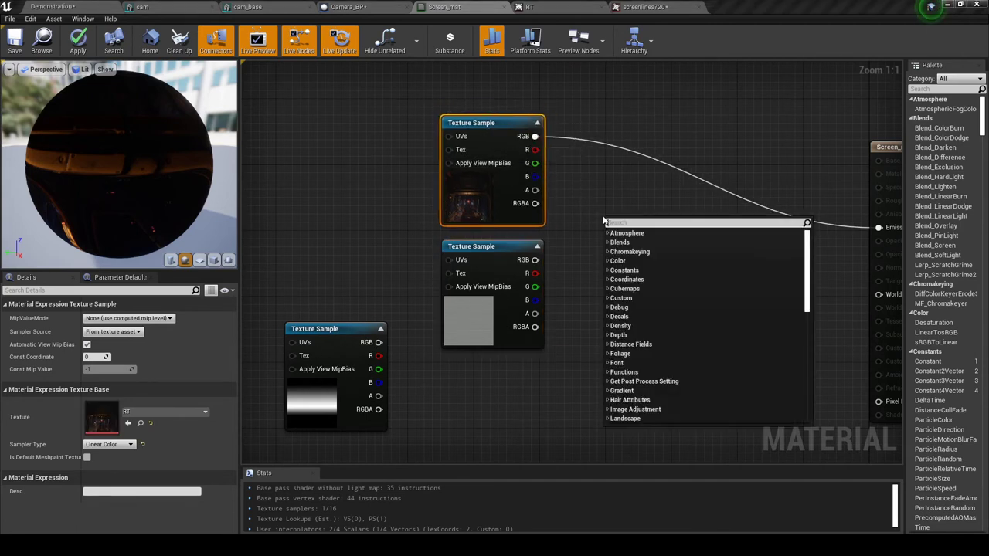
pyautogui.write('overlay')
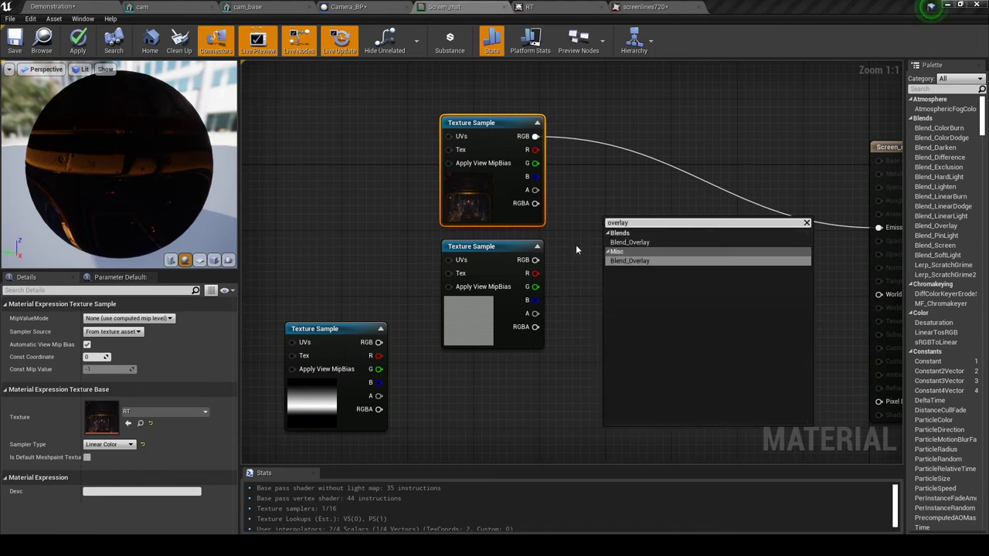
pyautogui.click(629, 261)
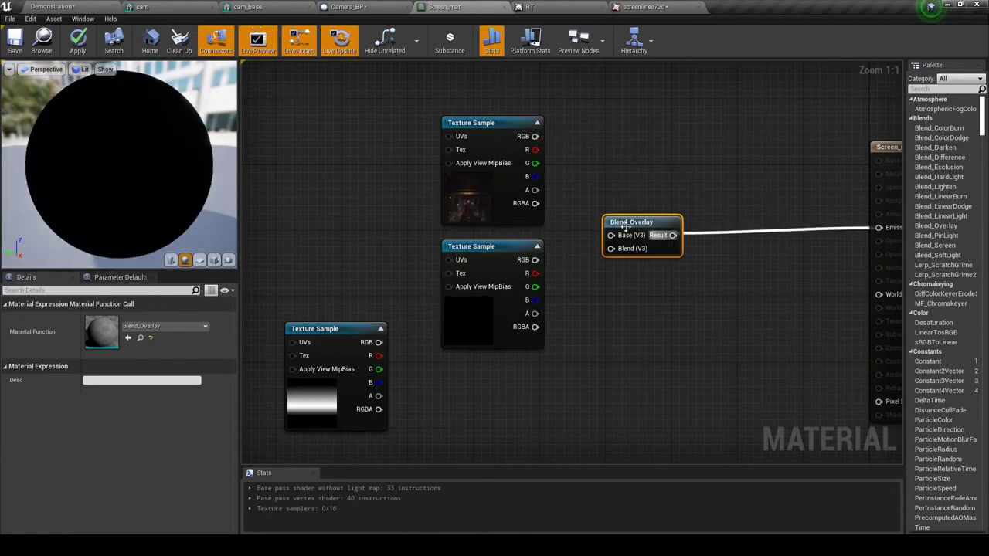
pyautogui.rightClick(673, 235)
pyautogui.click(645, 249)
# Step: Connect RT's RGB to Blend_Overlay's Base, screenlines720's RGB to Blend, and the Result to Emissive Color
pyautogui.moveTo(611, 234); pyautogui.dragTo(536, 137)
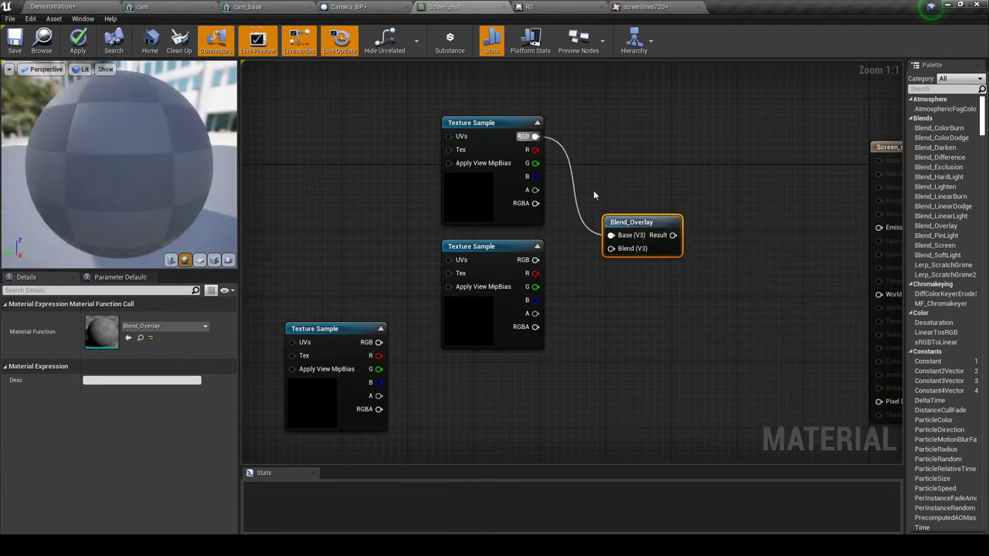
pyautogui.moveTo(611, 248); pyautogui.dragTo(534, 262)
pyautogui.moveTo(692, 230); pyautogui.dragTo(534, 272, button='right')
pyautogui.moveTo(515, 276); pyautogui.dragTo(721, 269)
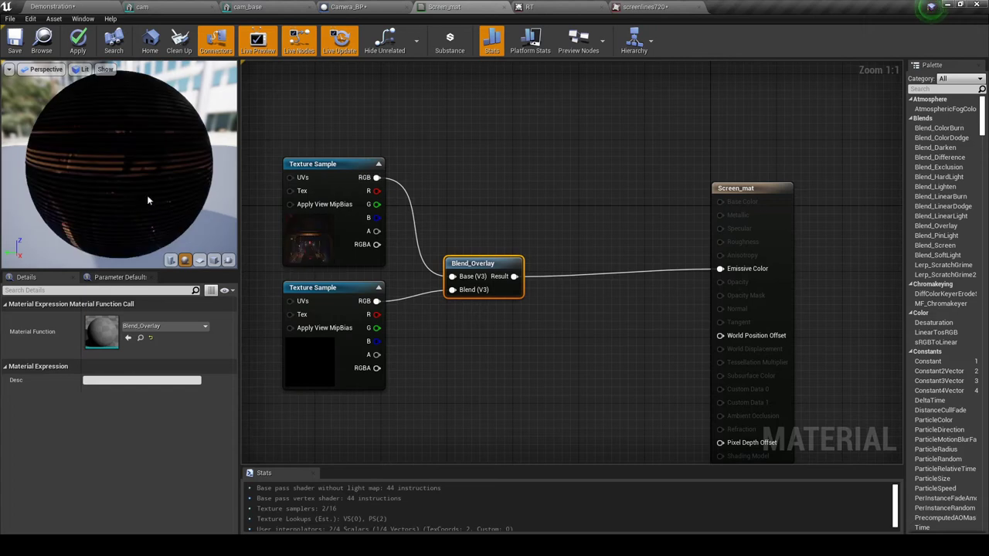
# Step: Save Screen_mat and examine the overlaid scan lines up close on the level's wall screen
pyautogui.moveTo(91, 203); pyautogui.dragTo(1, 95)
pyautogui.click(15, 38)
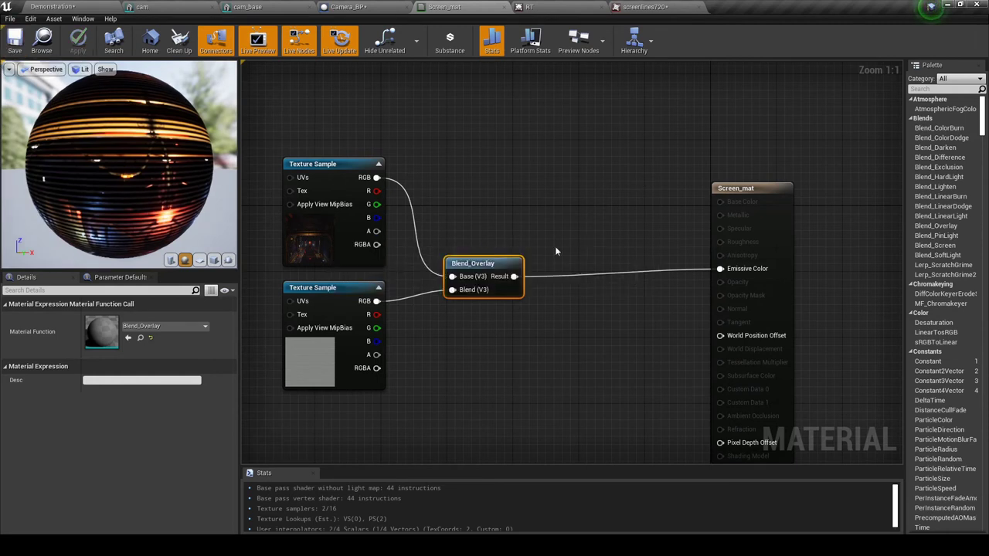
pyautogui.click(47, 6)
pyautogui.press('w')
pyautogui.moveTo(332, 248); pyautogui.dragTo(312, 243, button='right')
pyautogui.press('w')
pyautogui.moveTo(457, 334); pyautogui.dragTo(457, 334, button='right')
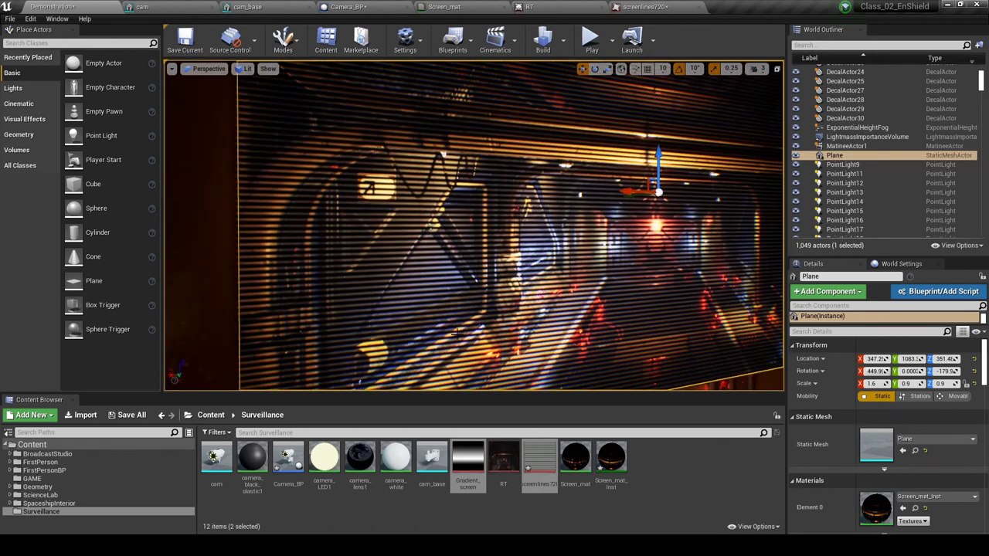
pyautogui.moveTo(439, 290); pyautogui.dragTo(454, 230, button='middle')
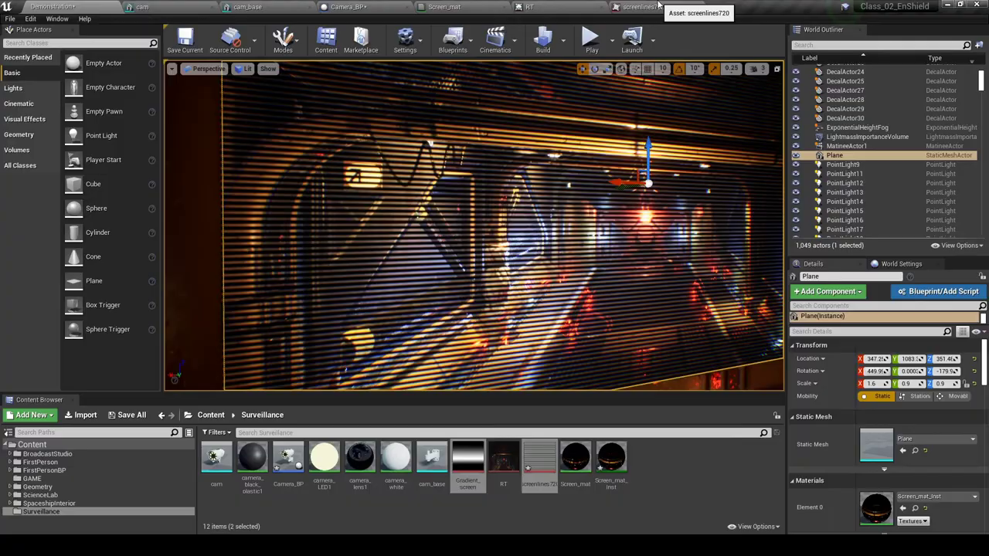
# Step: Place an Add node in Screen_mat, feed it the RT and screenlines720 RGB outputs, and connect it to Emissive Color
pyautogui.click(448, 6)
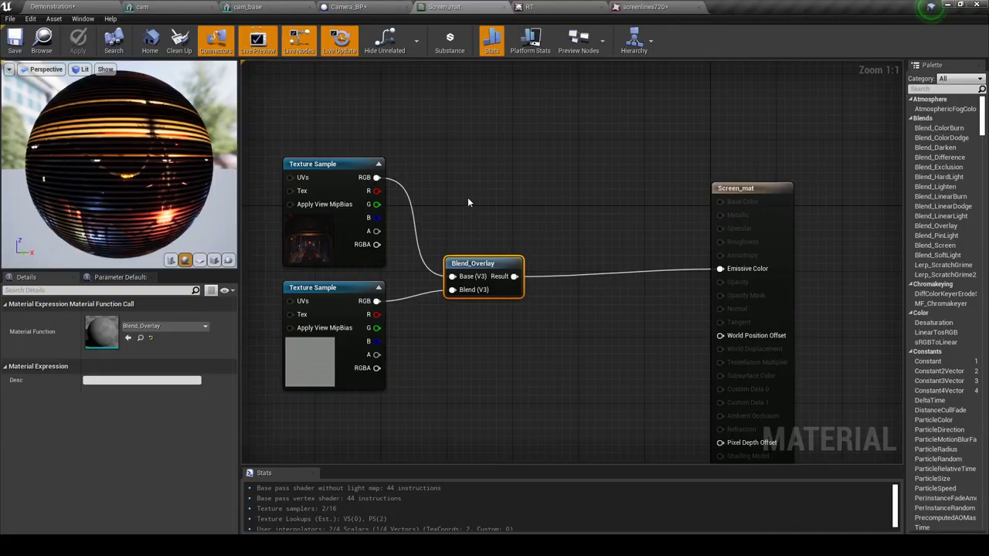
pyautogui.click(468, 197)
pyautogui.press('a')
pyautogui.click(464, 192)
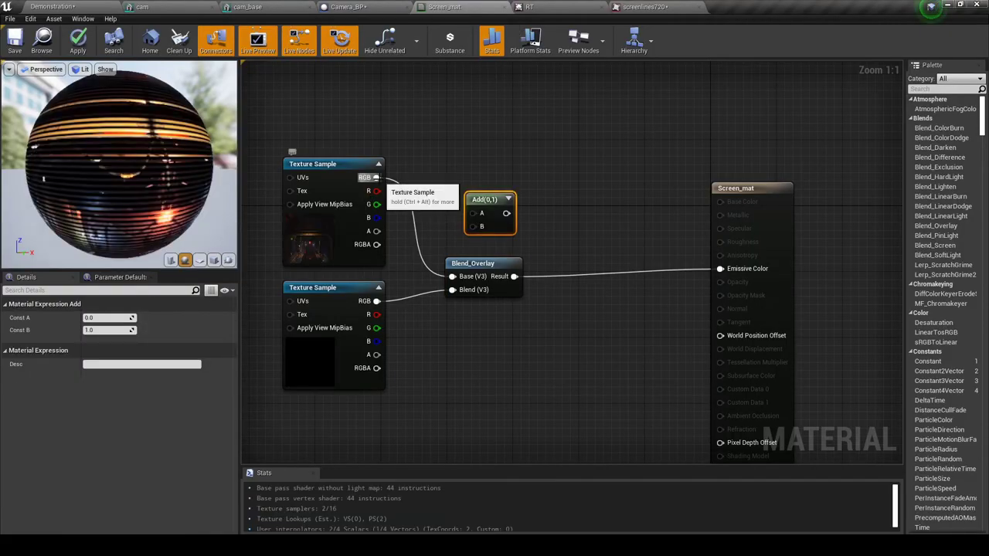
pyautogui.moveTo(376, 177); pyautogui.dragTo(475, 216)
pyautogui.moveTo(376, 301); pyautogui.dragTo(719, 269)
# Step: Delete the Blend_Overlay node and center the Add node between the texture samples and the Screen_mat output
pyautogui.click(501, 264)
pyautogui.press('Delete')
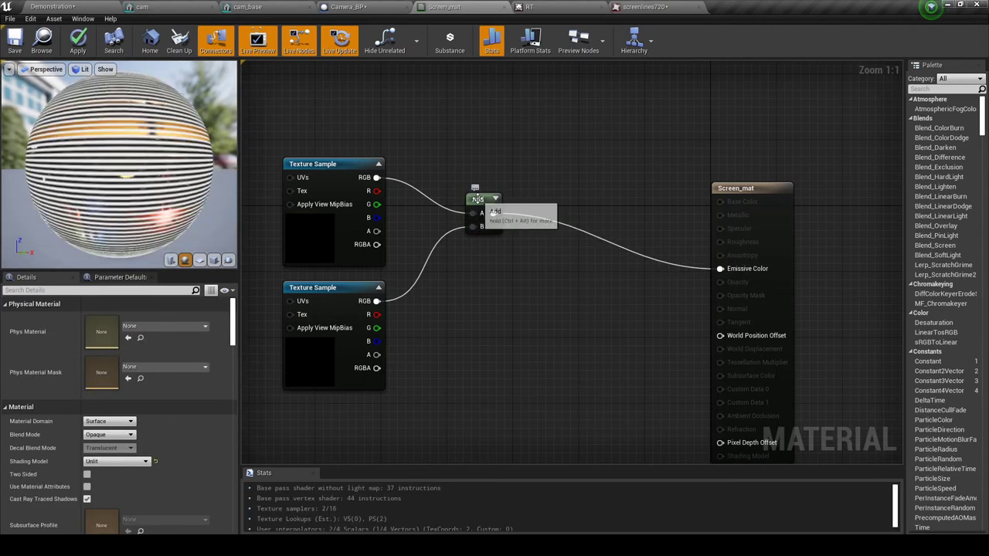
pyautogui.moveTo(469, 217); pyautogui.dragTo(458, 248)
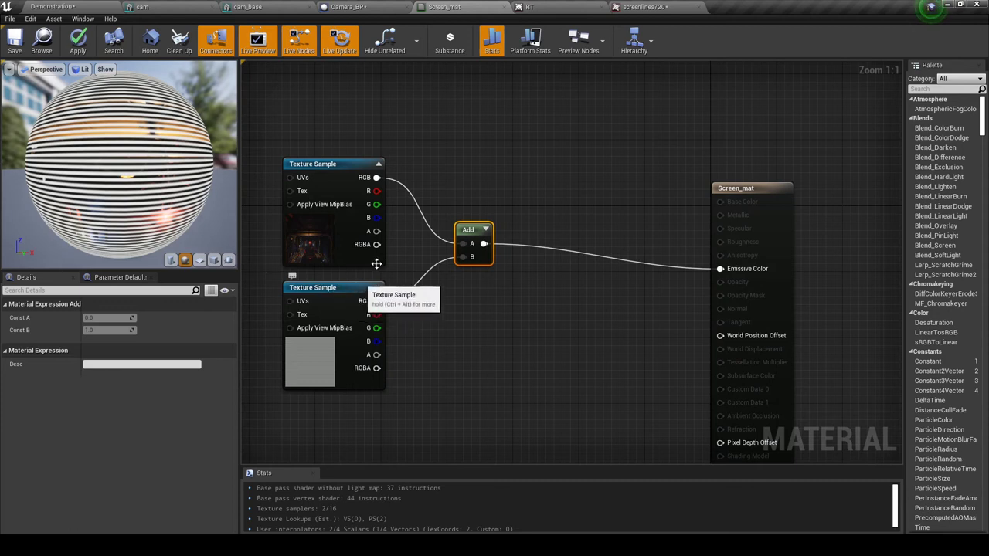
pyautogui.moveTo(466, 231); pyautogui.dragTo(499, 230)
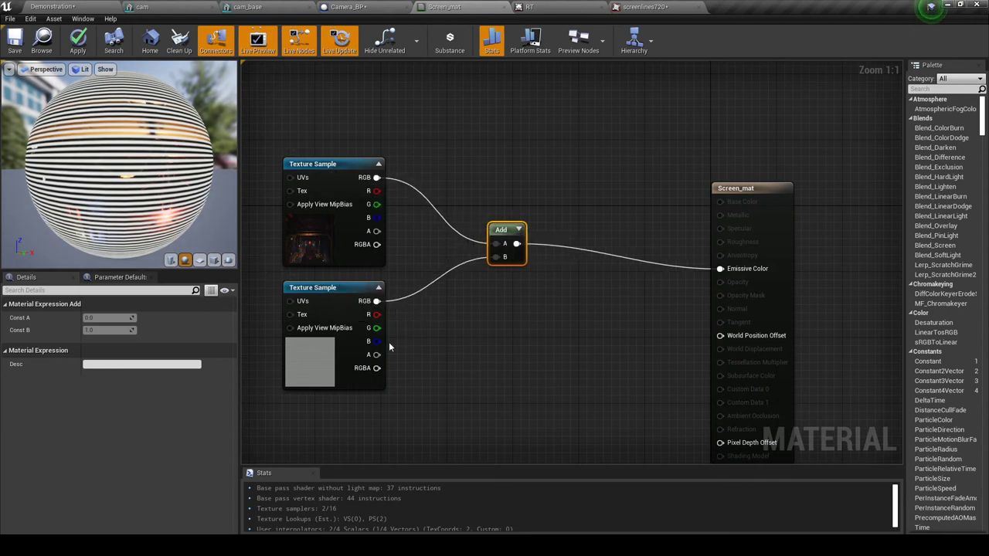
# Step: Insert a Multiply node between screenlines720's RGB and the Add node's B input, and connect a new Constant to Multiply's B
pyautogui.press('m')
pyautogui.click(440, 312)
pyautogui.moveTo(375, 300)
pyautogui.keyDown('ctrl'); pyautogui.mouseDown()
pyautogui.moveTo(556, 289)
pyautogui.moveTo(502, 340)
pyautogui.moveTo(401, 329)
pyautogui.moveTo(378, 302)
pyautogui.mouseUp(); pyautogui.keyUp('ctrl')
pyautogui.click(380, 423)
pyautogui.moveTo(386, 441); pyautogui.dragTo(449, 346)
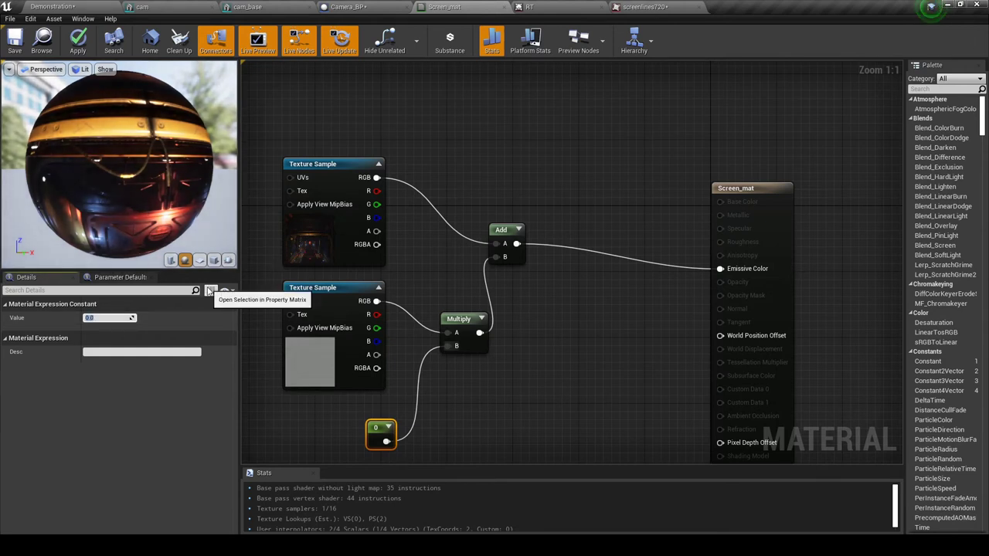
# Step: Try 0.2 as the Multiply constant's value, and reduce it to 0.05 for fainter scan lines
pyautogui.write('0.2')
pyautogui.press('Return')
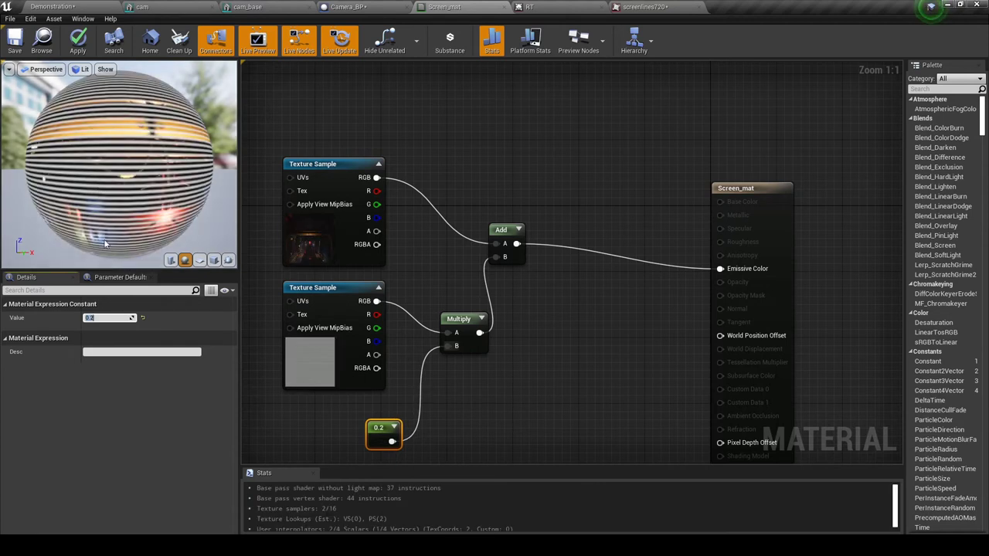
pyautogui.write('0.05')
pyautogui.press('Return')
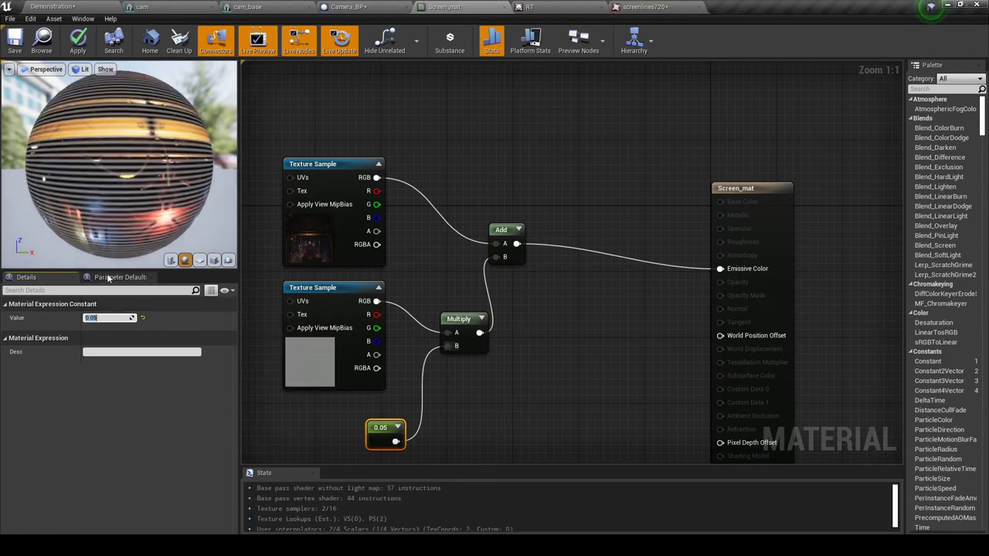
# Step: Set the constant feeding the Multiply node to 0.01 and preview the material on a cube
pyautogui.write('0.01')
pyautogui.press('Return')
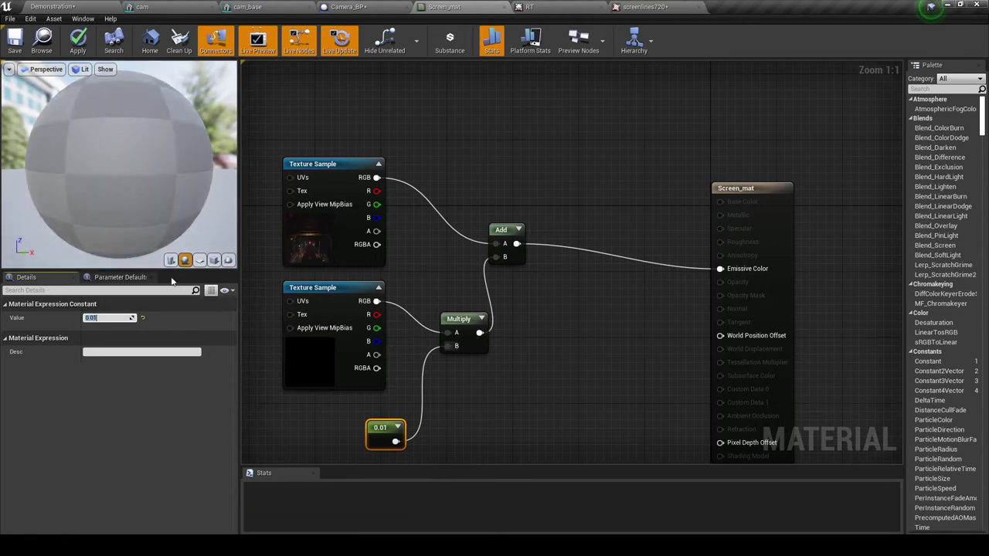
pyautogui.moveTo(171, 142); pyautogui.dragTo(181, 195)
pyautogui.click(214, 261)
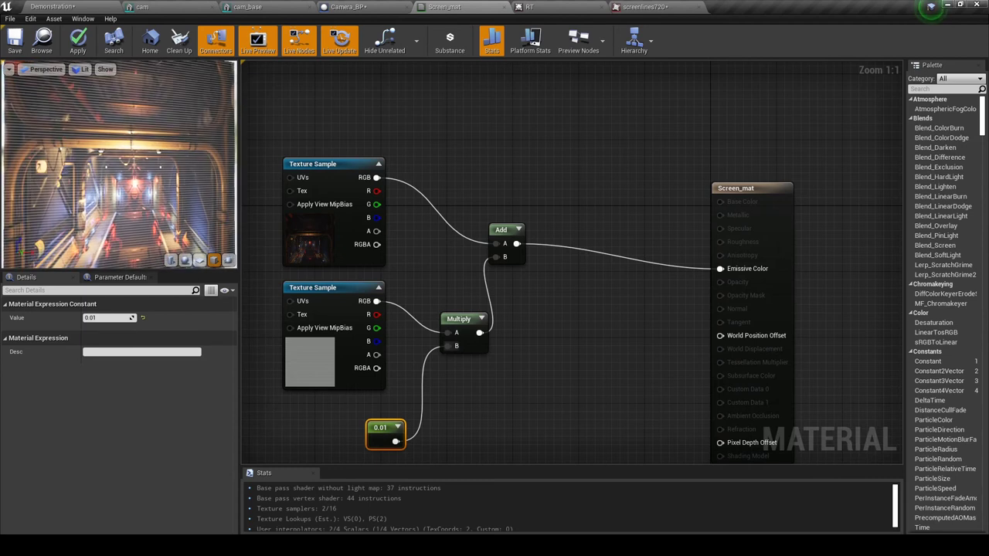
pyautogui.scroll(5, 182, 193)
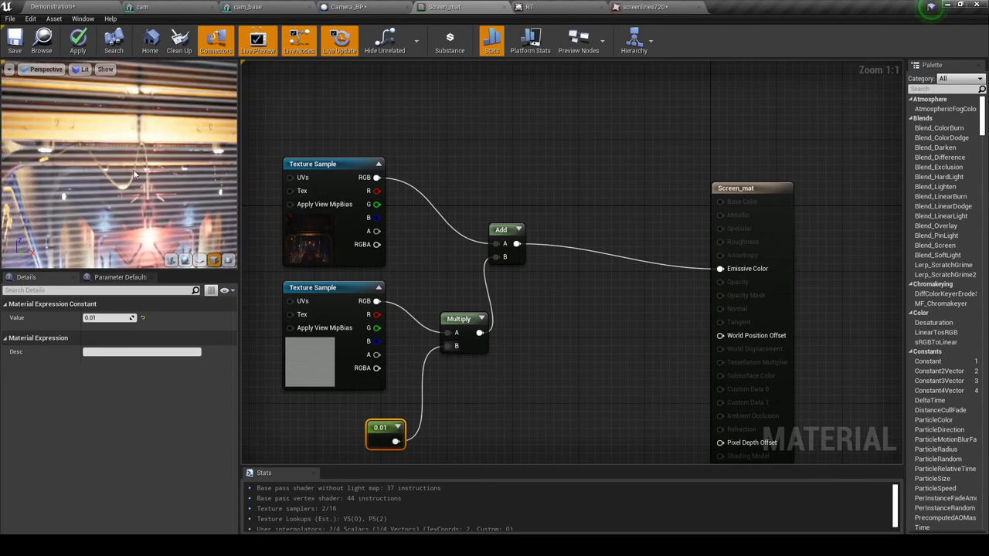
pyautogui.scroll(-3, 154, 174)
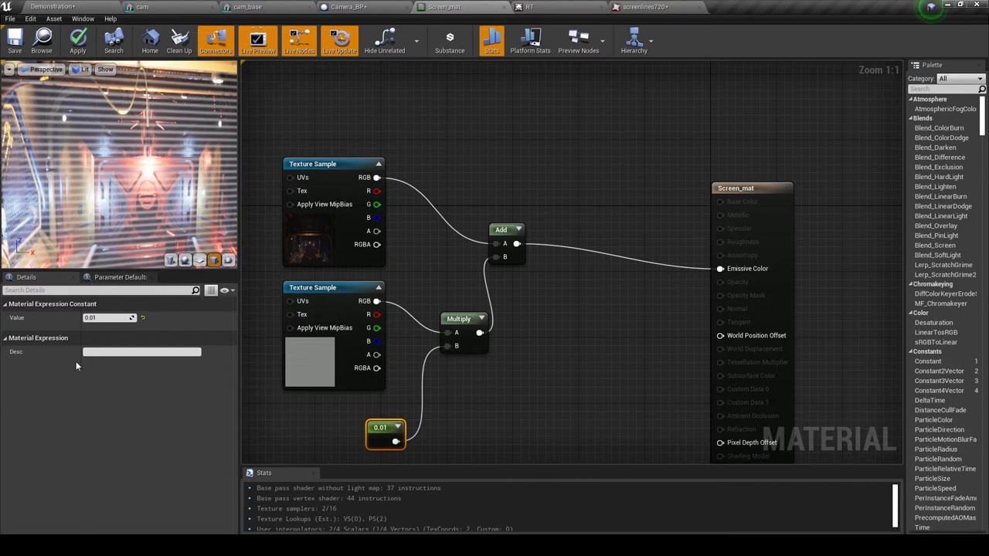
# Step: Set the constant to 0.005, save the material and inspect the line intensity on the screen plane in the level
pyautogui.click(101, 318)
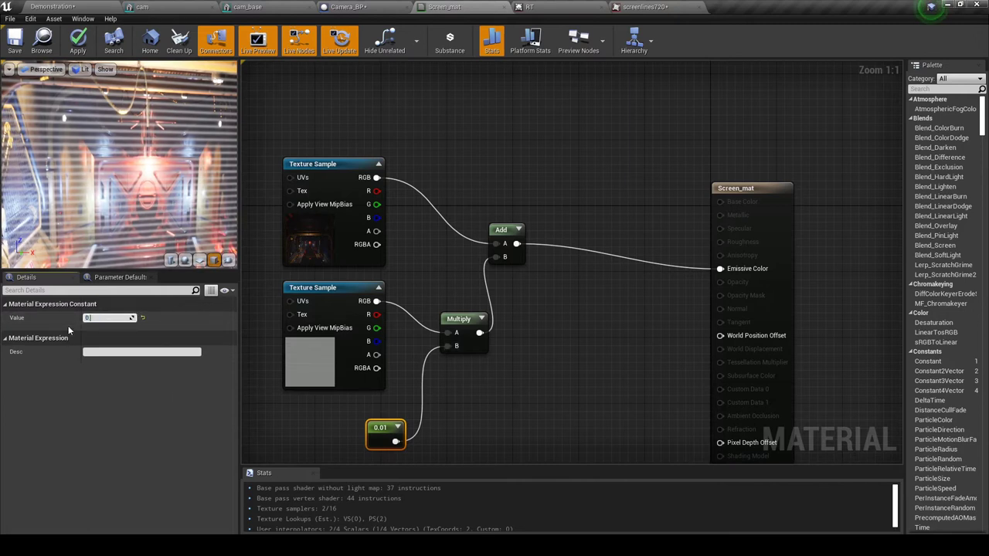
pyautogui.write('0.005')
pyautogui.press('Return')
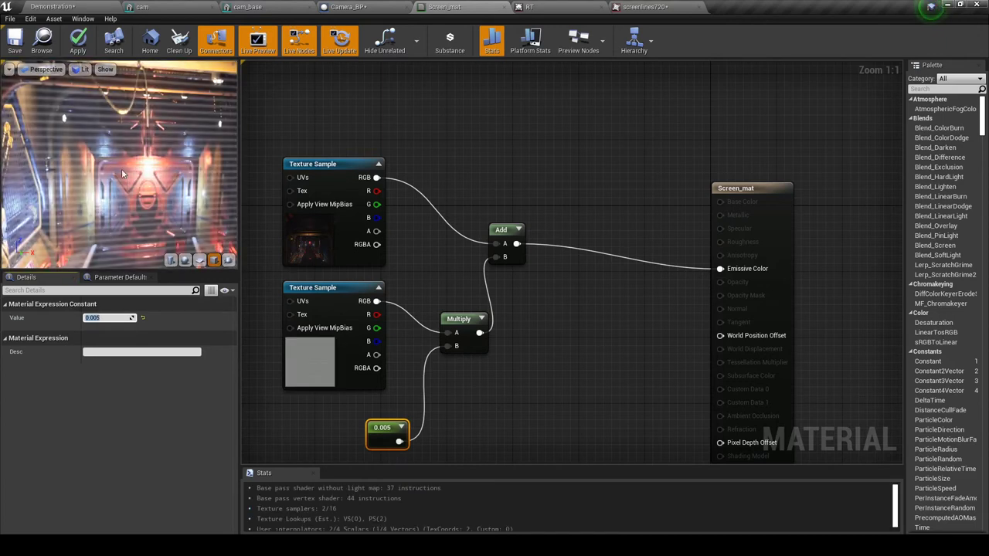
pyautogui.click(14, 46)
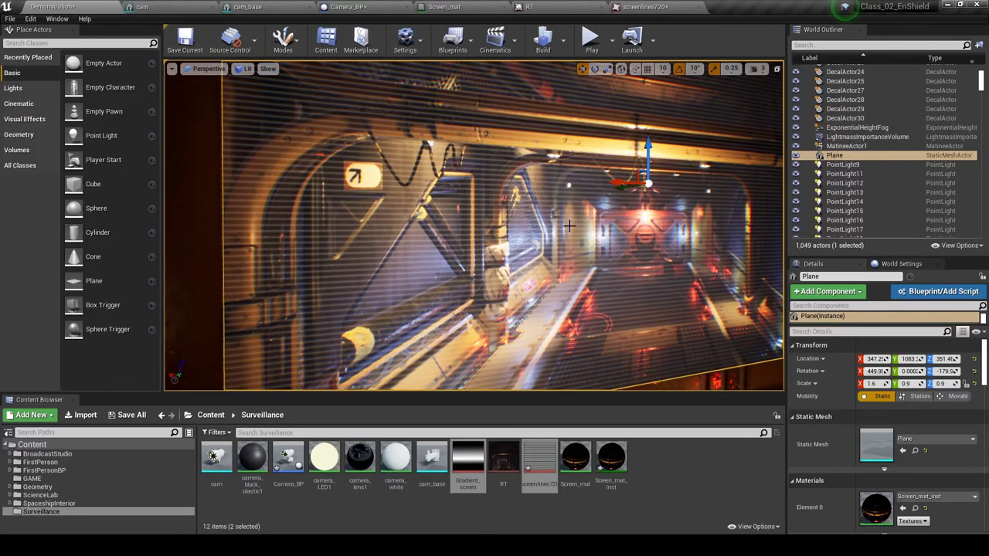
pyautogui.moveTo(583, 226); pyautogui.dragTo(571, 271)
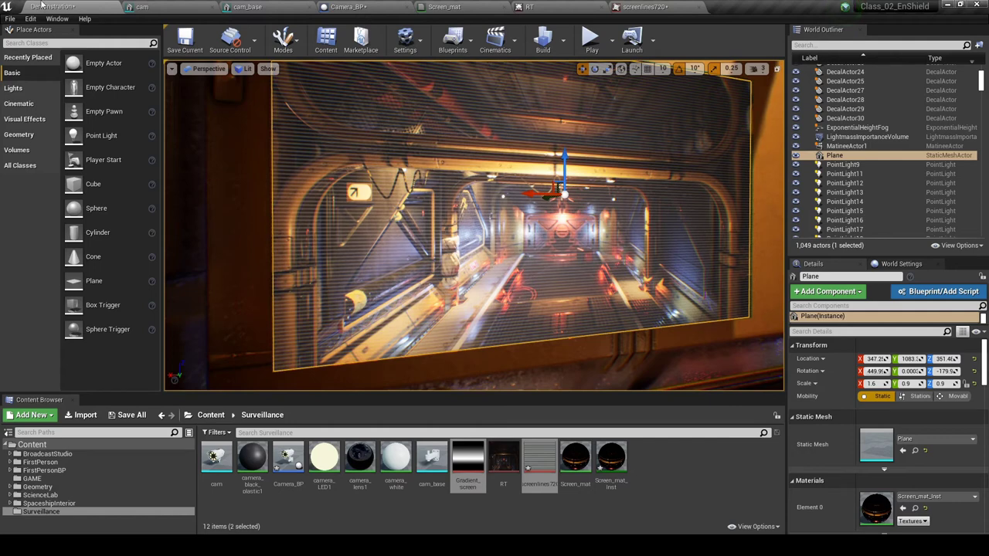
# Step: In the Screen_mat graph, separate the Gradient_screen sample from the other nodes and place the 0.005 constant beneath the lines texture sample
pyautogui.click(463, 7)
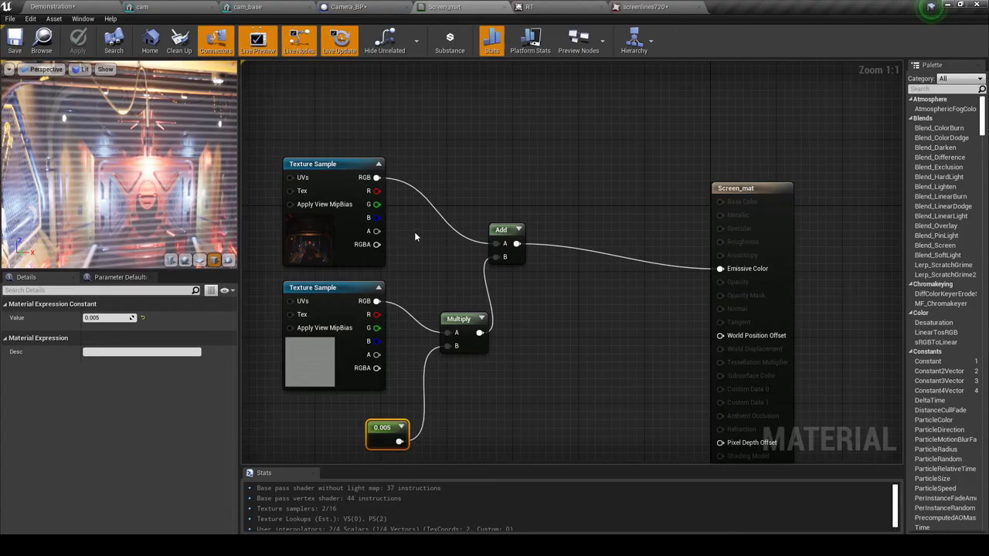
pyautogui.moveTo(414, 231); pyautogui.dragTo(428, 264, button='right')
pyautogui.moveTo(417, 263); pyautogui.dragTo(556, 345)
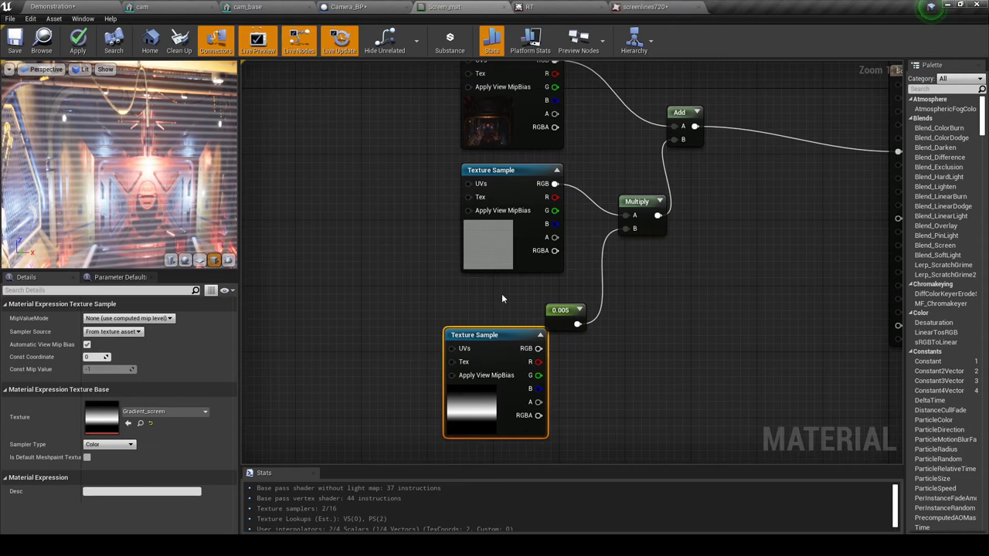
pyautogui.moveTo(654, 219); pyautogui.dragTo(569, 238, button='right')
pyautogui.moveTo(633, 319); pyautogui.dragTo(296, 84)
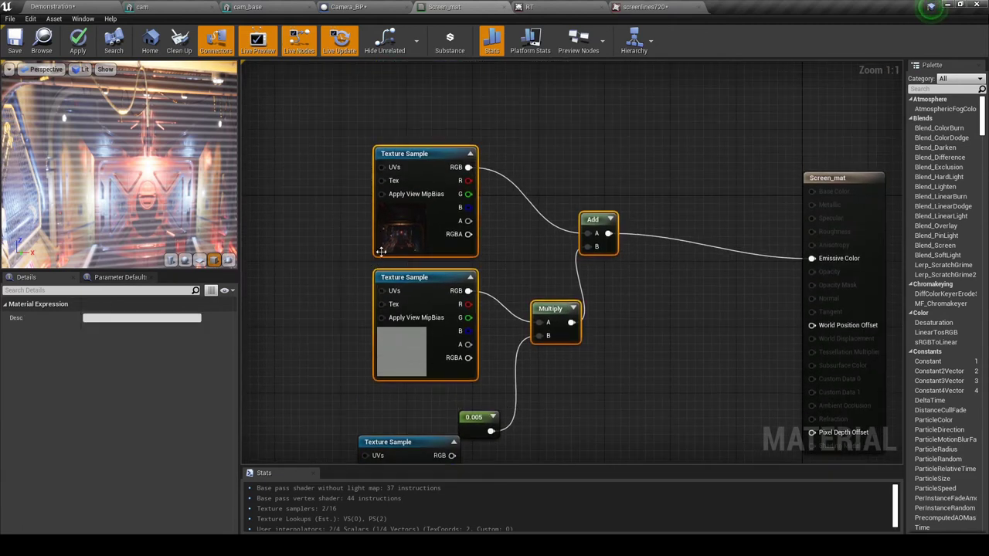
pyautogui.moveTo(425, 168); pyautogui.dragTo(326, 119)
pyautogui.moveTo(464, 423); pyautogui.dragTo(288, 369)
pyautogui.scroll(-2, 489, 335)
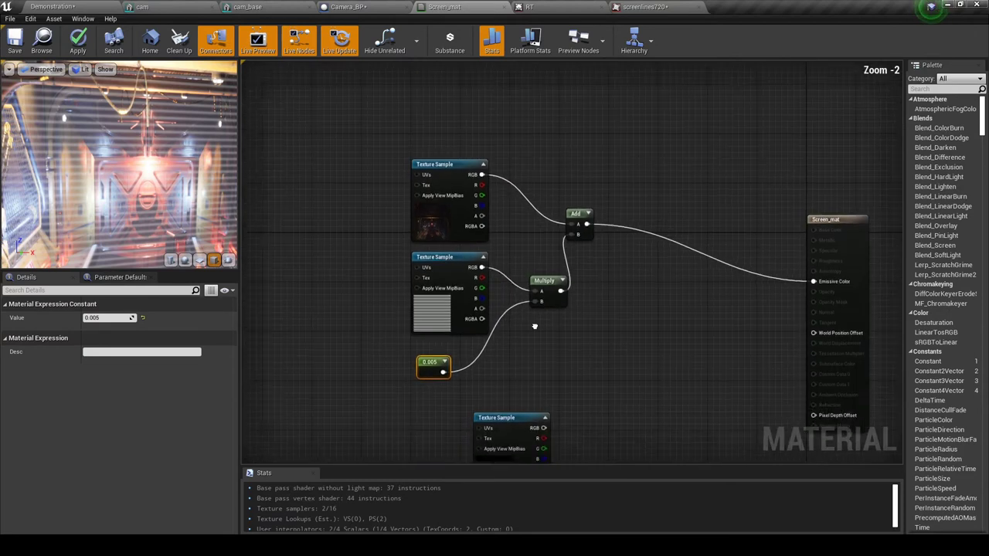
# Step: Group the two upper texture samples, Multiply, Add and constant in a comment titled "texture with lines" and move it away from the material output
pyautogui.moveTo(608, 388); pyautogui.dragTo(416, 154)
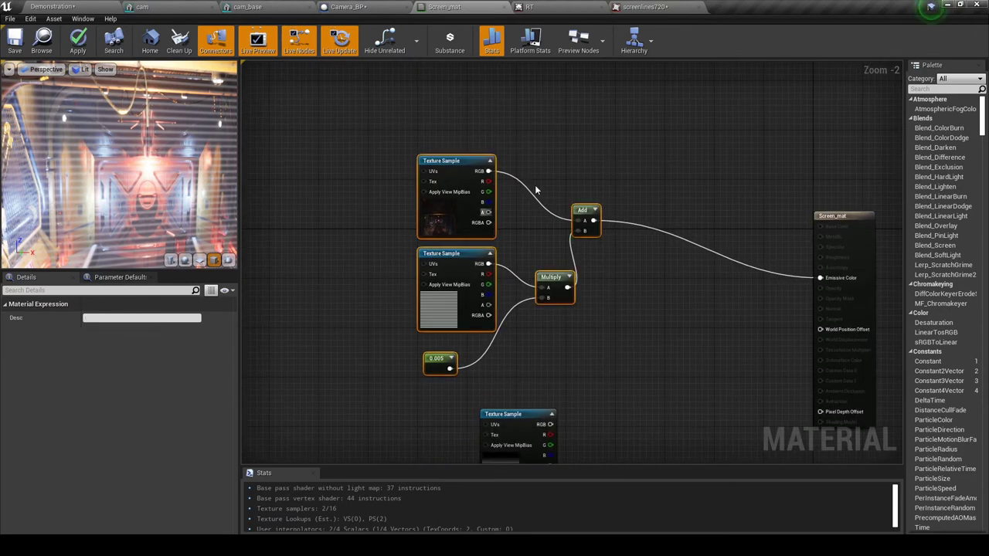
pyautogui.press('c')
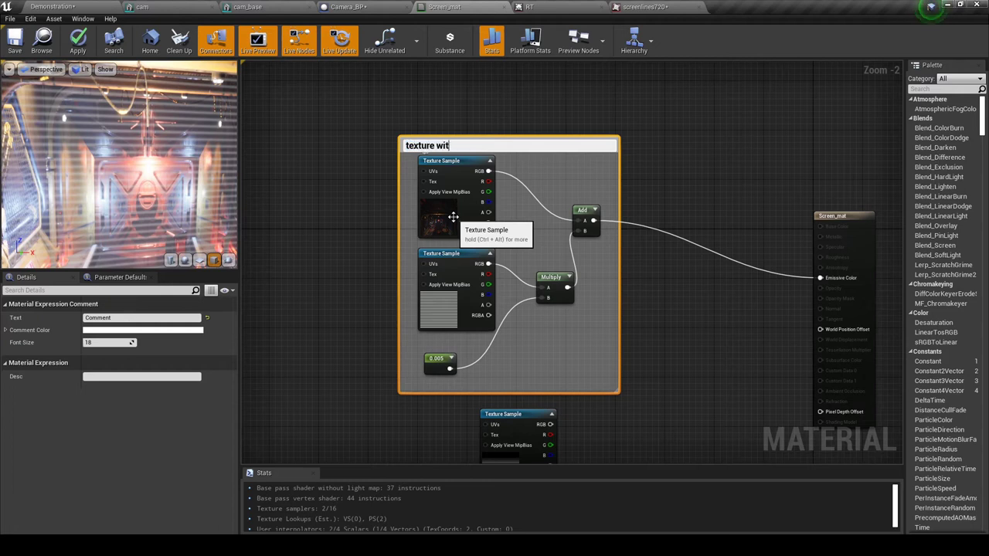
pyautogui.write('texture with lines')
pyautogui.press('Return')
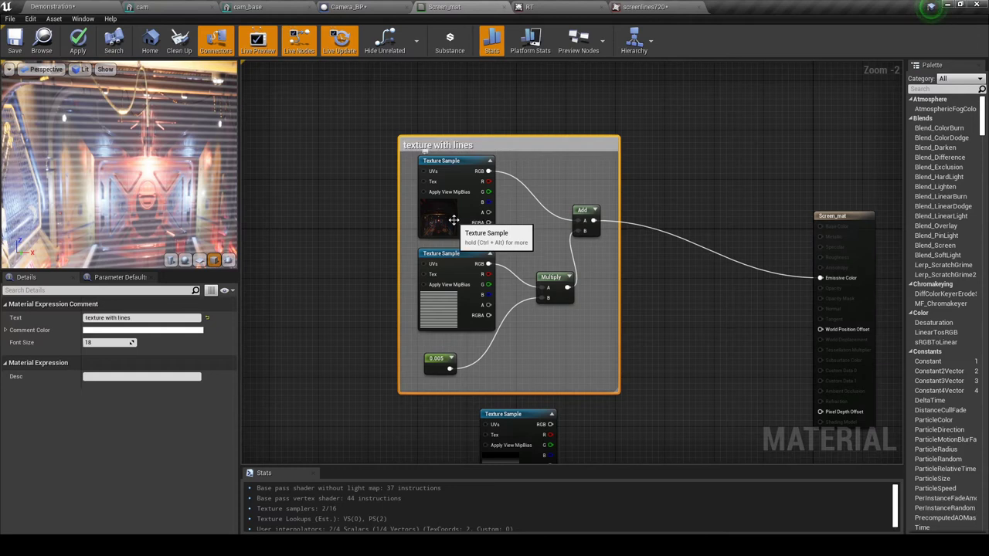
pyautogui.moveTo(490, 132); pyautogui.dragTo(386, 90)
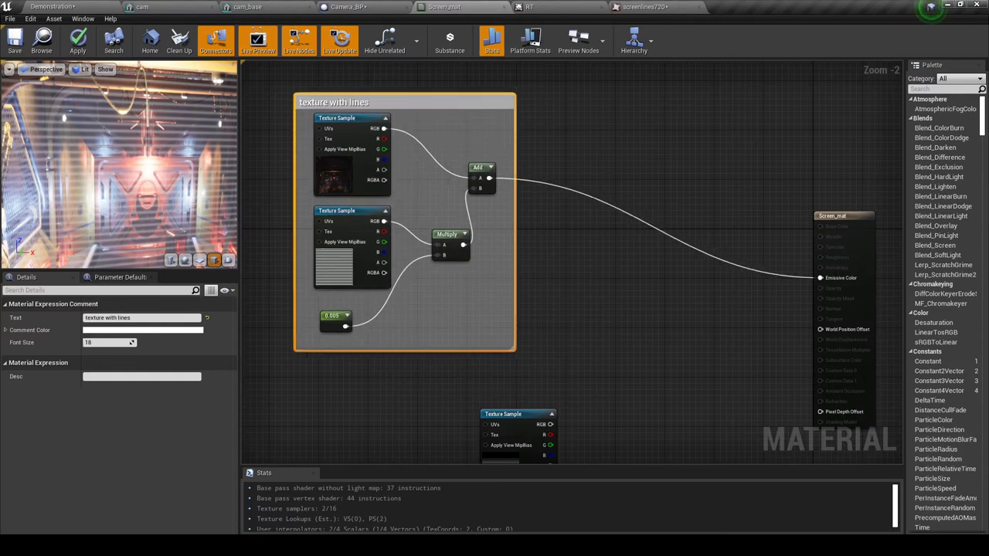
# Step: Place the Gradient_screen texture sample beneath the comment box and add a Blend_SoftLight node before the material output
pyautogui.moveTo(508, 414); pyautogui.dragTo(477, 308, button='right')
pyautogui.moveTo(477, 307); pyautogui.dragTo(371, 343)
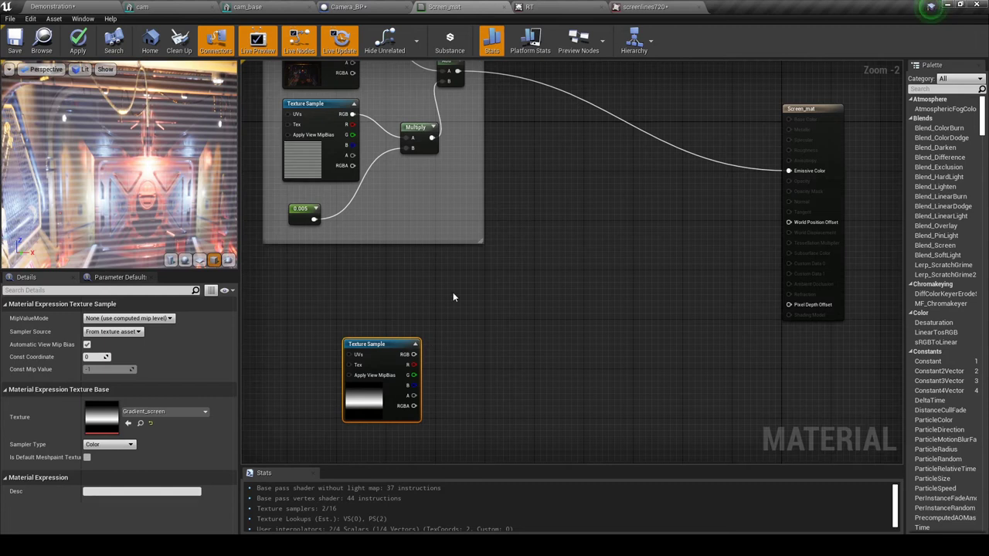
pyautogui.moveTo(526, 136); pyautogui.dragTo(508, 206, button='right')
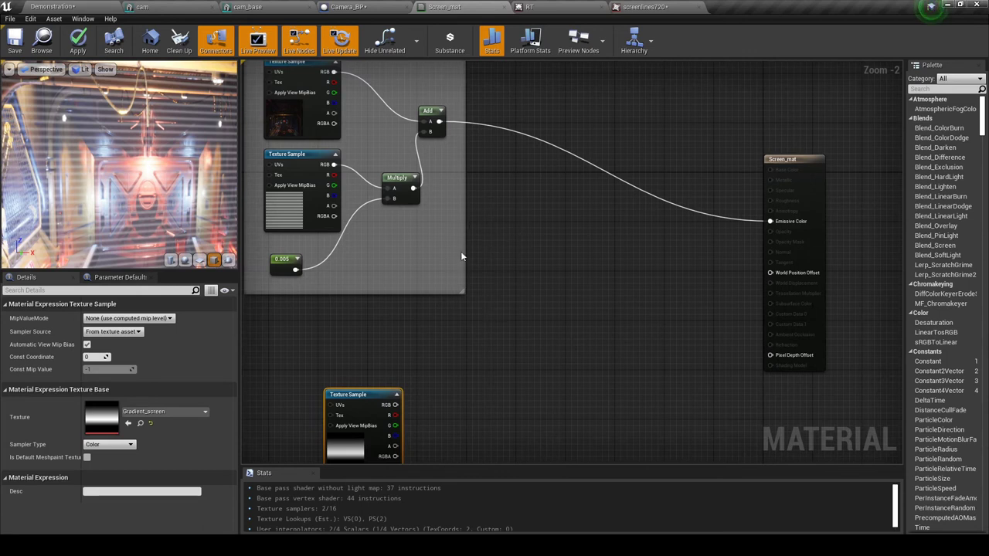
pyautogui.rightClick(542, 245)
pyautogui.write('soft')
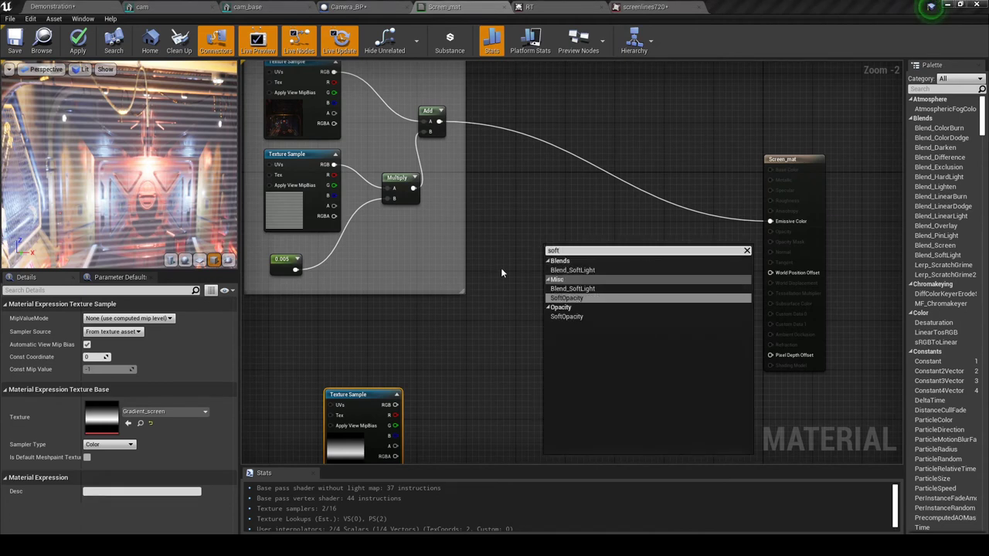
pyautogui.click(576, 289)
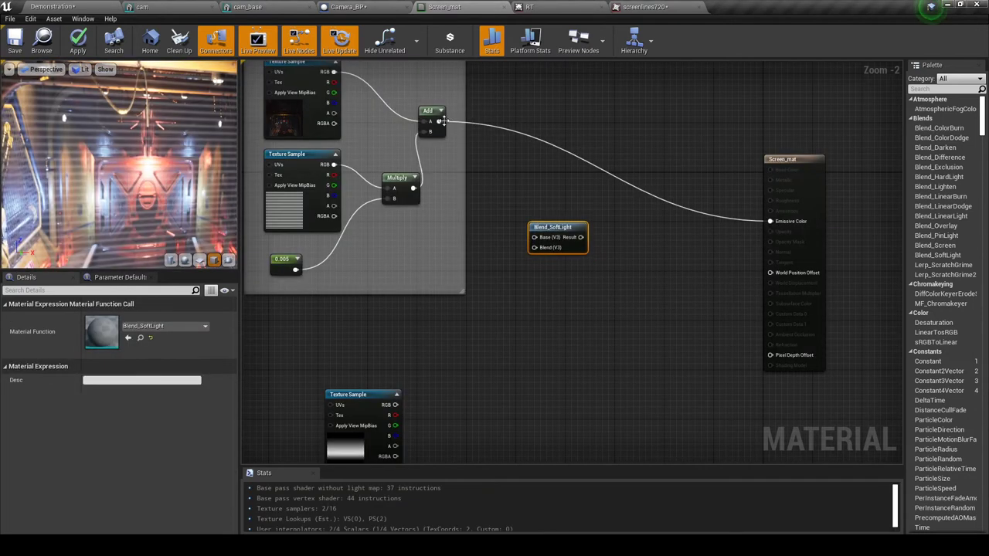
# Step: Feed Blend_SoftLight into Emissive Color, using the Add output as Base and the Gradient_screen RGB as Blend
pyautogui.keyDown('ctrl'); pyautogui.moveTo(437, 121); pyautogui.dragTo(580, 237); pyautogui.keyUp('ctrl')
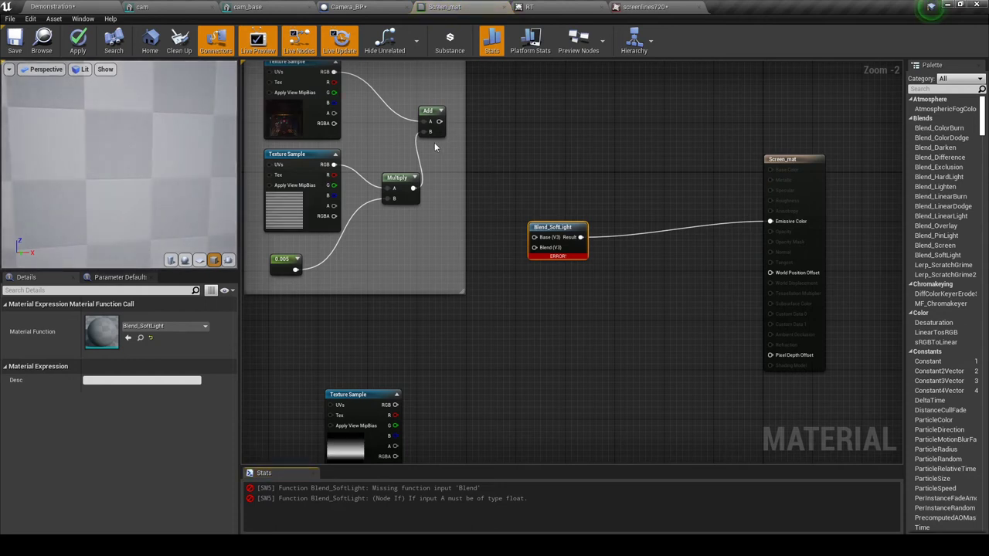
pyautogui.moveTo(438, 121); pyautogui.dragTo(538, 240)
pyautogui.moveTo(396, 404); pyautogui.dragTo(534, 247)
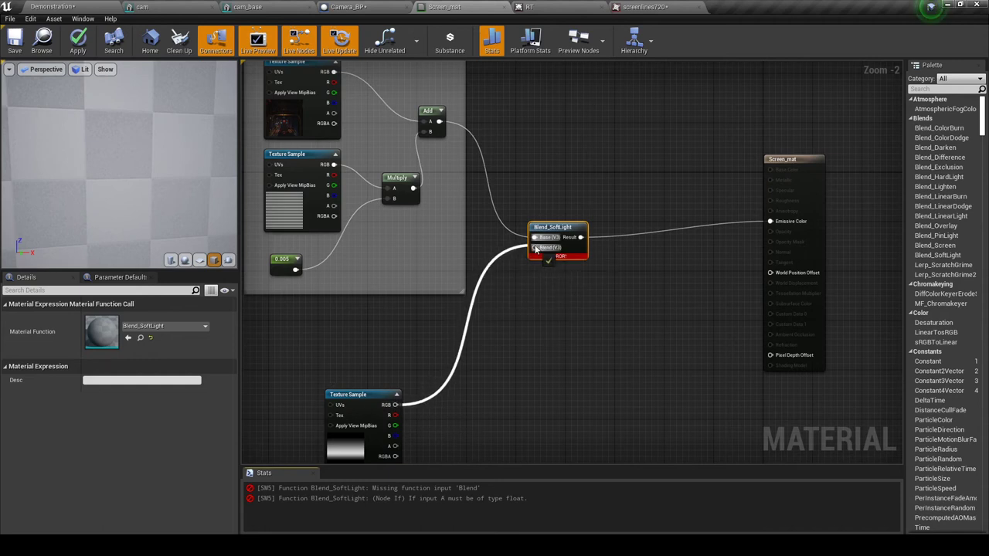
pyautogui.moveTo(365, 395); pyautogui.dragTo(389, 340)
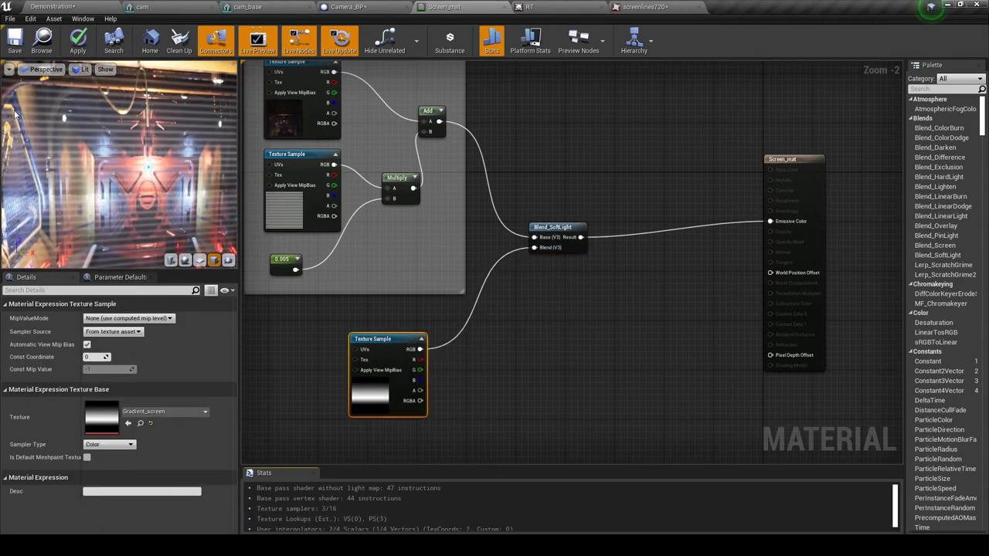
# Step: Save the material and inspect the soft-light gradient on the screen plane in the level
pyautogui.click(15, 41)
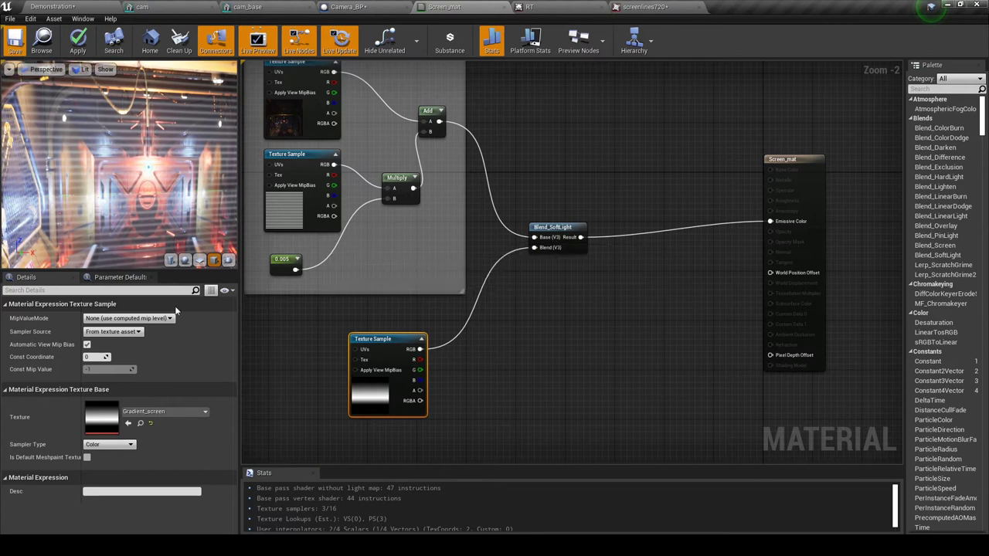
pyautogui.click(47, 7)
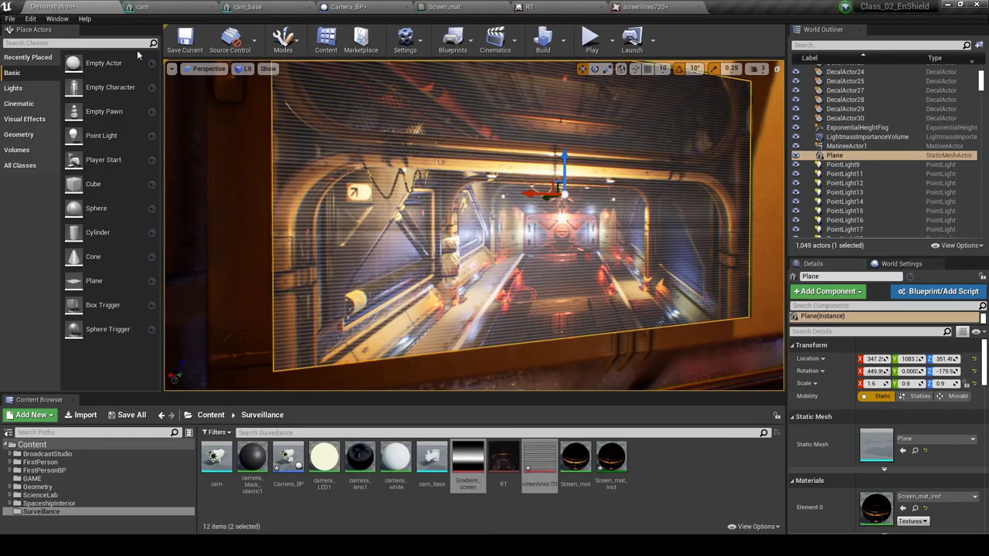
pyautogui.moveTo(504, 269); pyautogui.dragTo(374, 308, button='right')
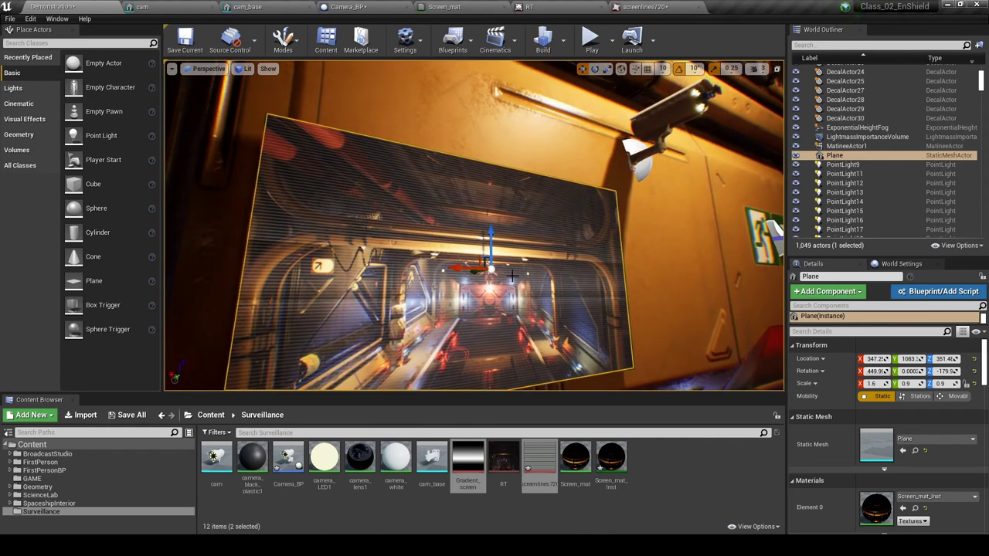
pyautogui.moveTo(485, 235); pyautogui.dragTo(484, 275, button='right')
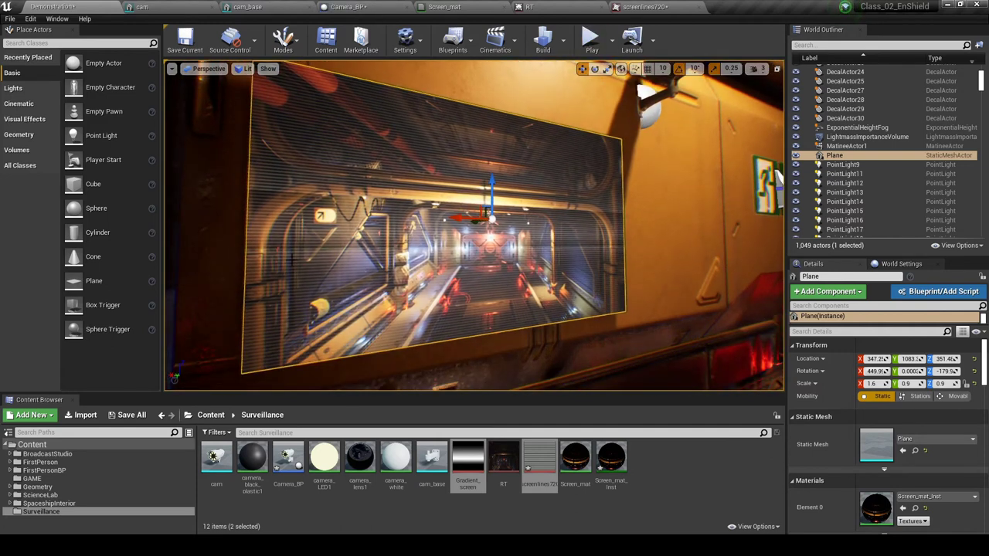
# Step: Add a Panner node to Screen_mat and connect it to the UVs of the Gradient_screen texture sample
pyautogui.click(454, 7)
pyautogui.moveTo(410, 336); pyautogui.dragTo(537, 260, button='right')
pyautogui.moveTo(367, 303); pyautogui.dragTo(465, 308, button='right')
pyautogui.rightClick(454, 280)
pyautogui.write('panner')
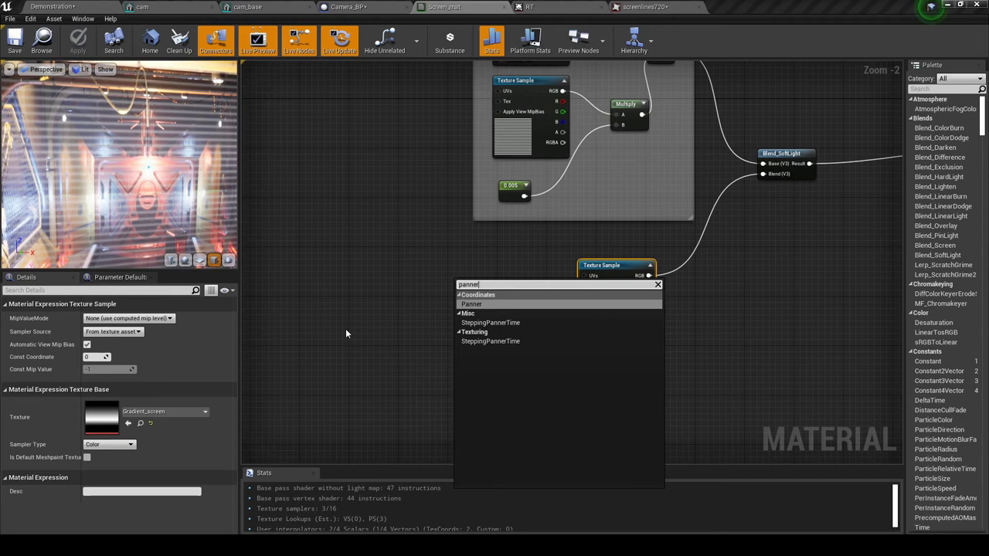
pyautogui.click(473, 304)
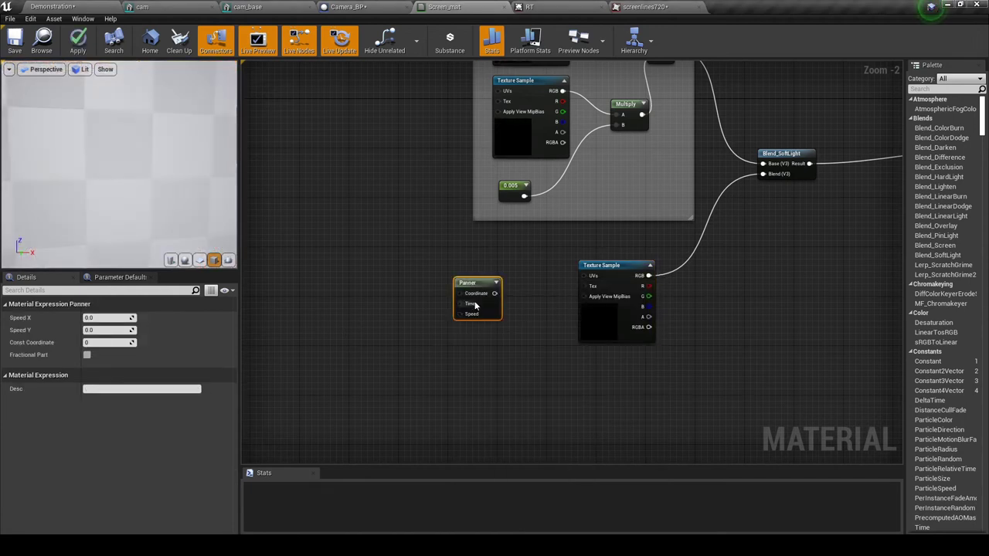
pyautogui.scroll(2, 572, 303)
pyautogui.moveTo(495, 267); pyautogui.dragTo(598, 270)
pyautogui.moveTo(462, 259); pyautogui.dragTo(486, 253)
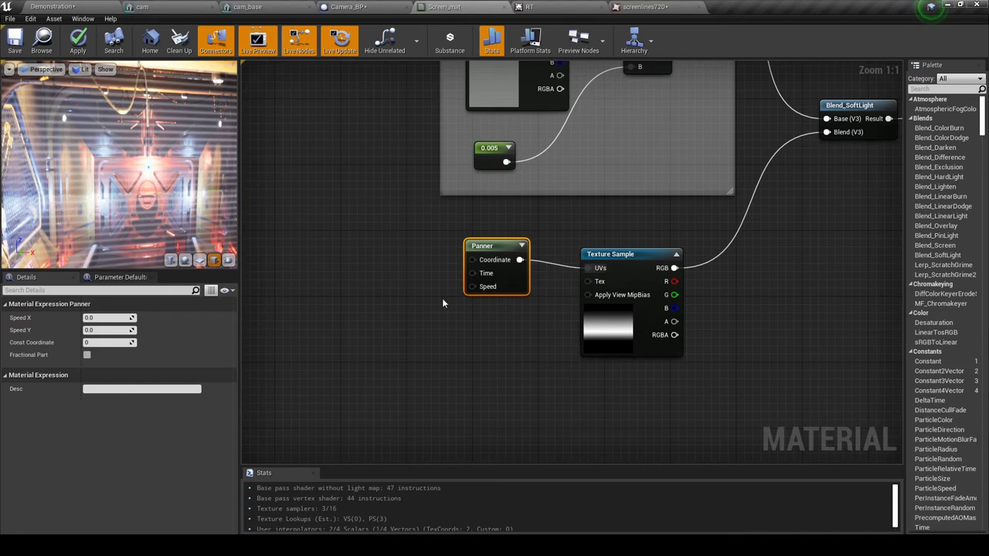
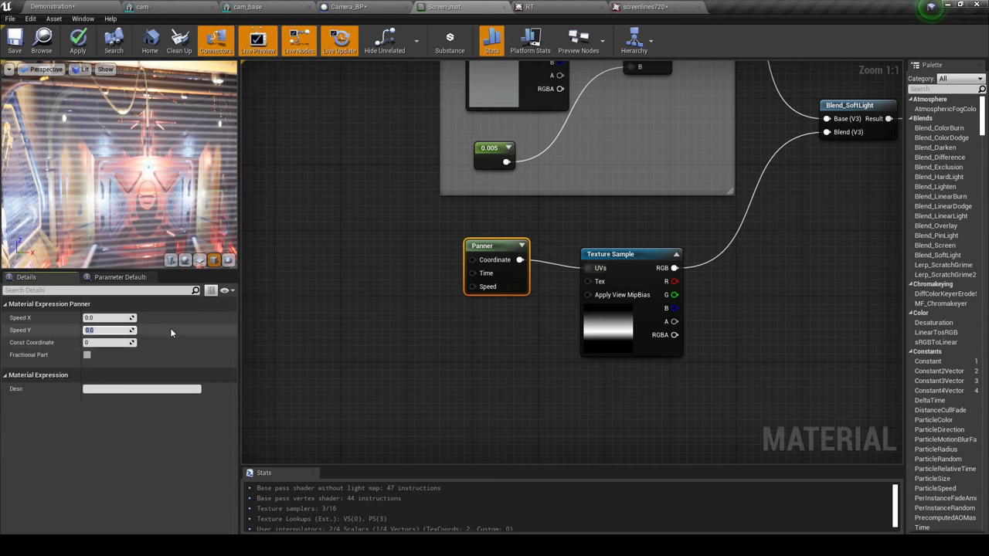
# Step: Set the Panner's Speed Y to -0.2 and check the moving gradient on the preview cube
pyautogui.write('-0.2')
pyautogui.press('Return')
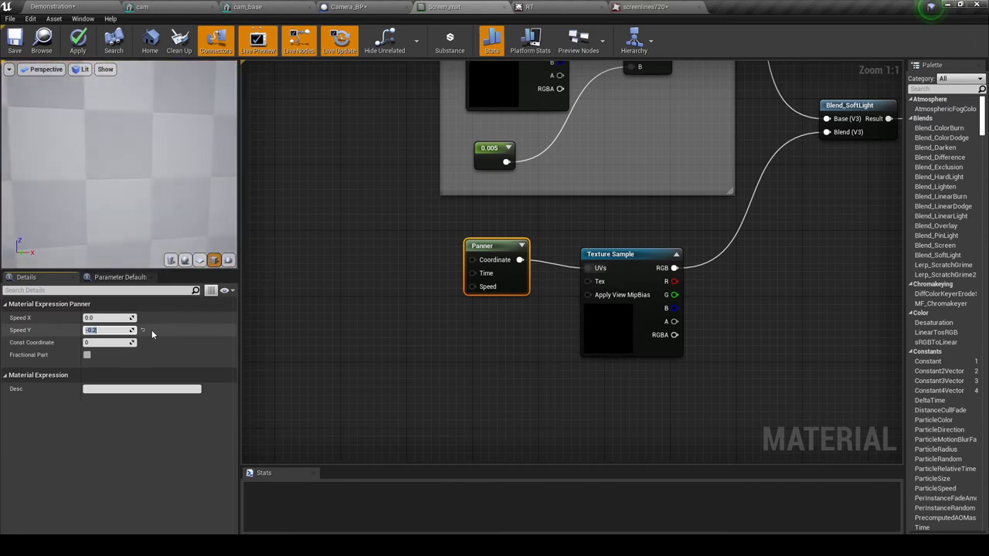
pyautogui.click(8, 69)
pyautogui.click(9, 71)
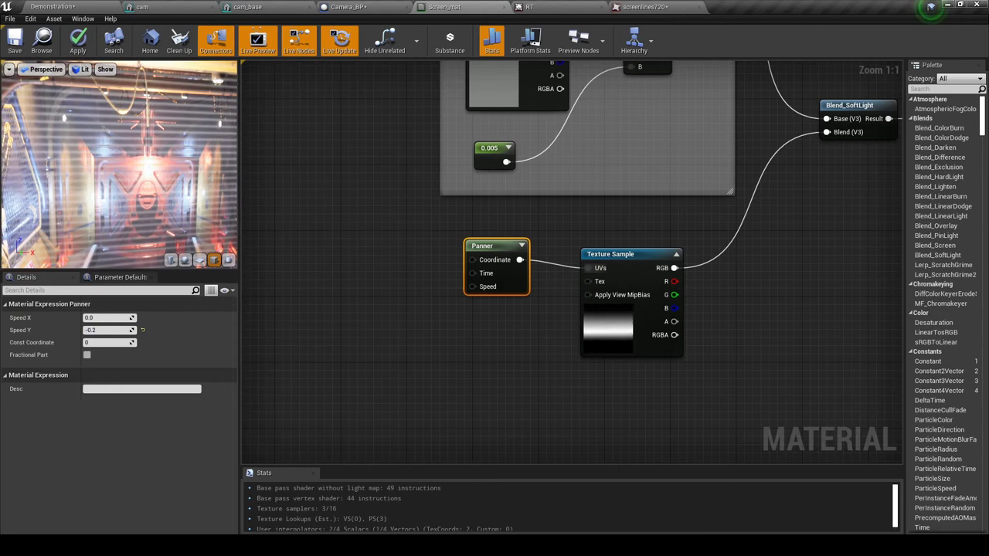
pyautogui.moveTo(389, 278); pyautogui.dragTo(420, 275, button='right')
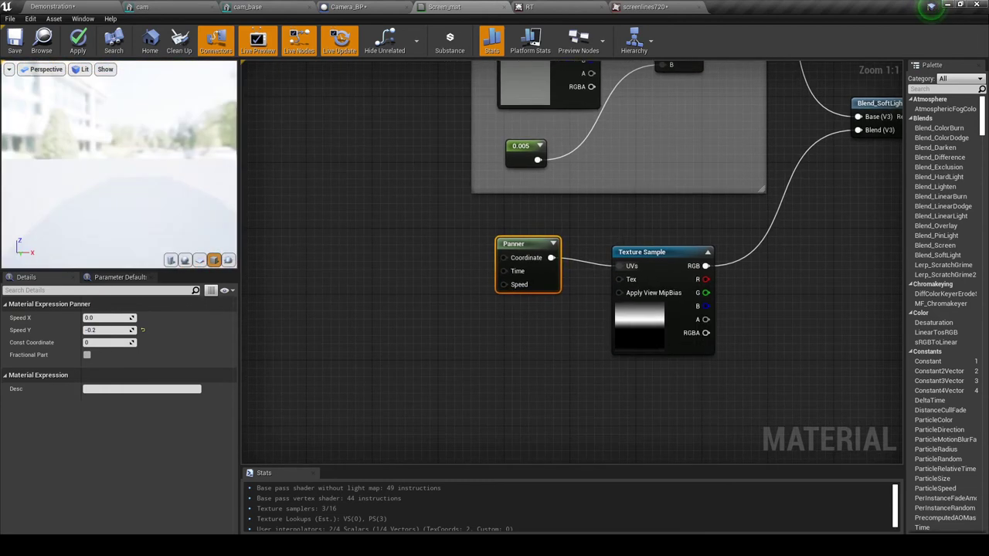
pyautogui.moveTo(161, 115); pyautogui.dragTo(160, 178, button='right')
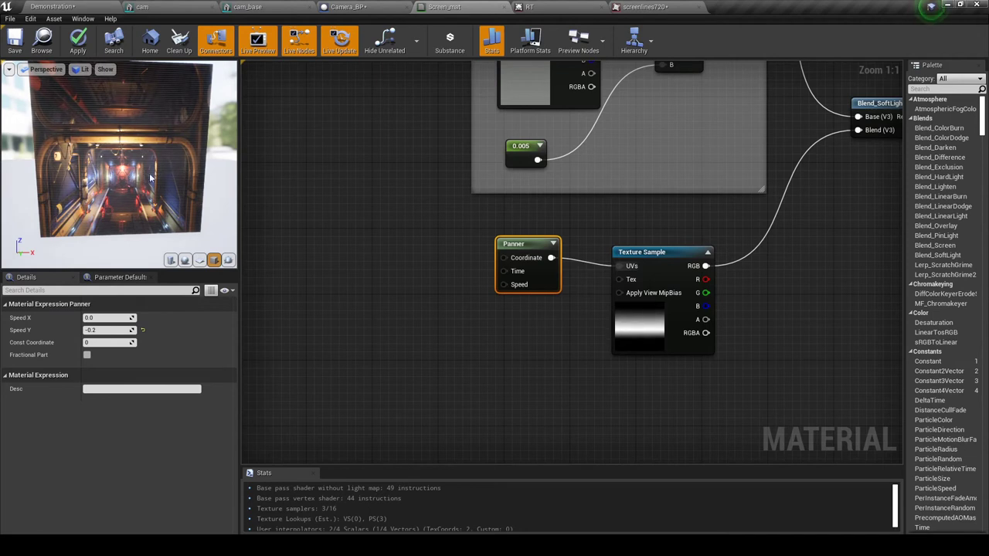
# Step: Save the material and inspect the moving gradient on the screen plane in the level
pyautogui.click(14, 43)
pyautogui.click(52, 7)
pyautogui.moveTo(497, 295)
pyautogui.mouseDown(button='right')
pyautogui.moveTo(487, 307)
pyautogui.moveTo(490, 295)
pyautogui.moveTo(469, 297)
pyautogui.moveTo(477, 304)
pyautogui.moveTo(487, 295)
pyautogui.mouseUp(button='right')
pyautogui.press('w')
pyautogui.press('s')
pyautogui.press('w')
pyautogui.press('s')
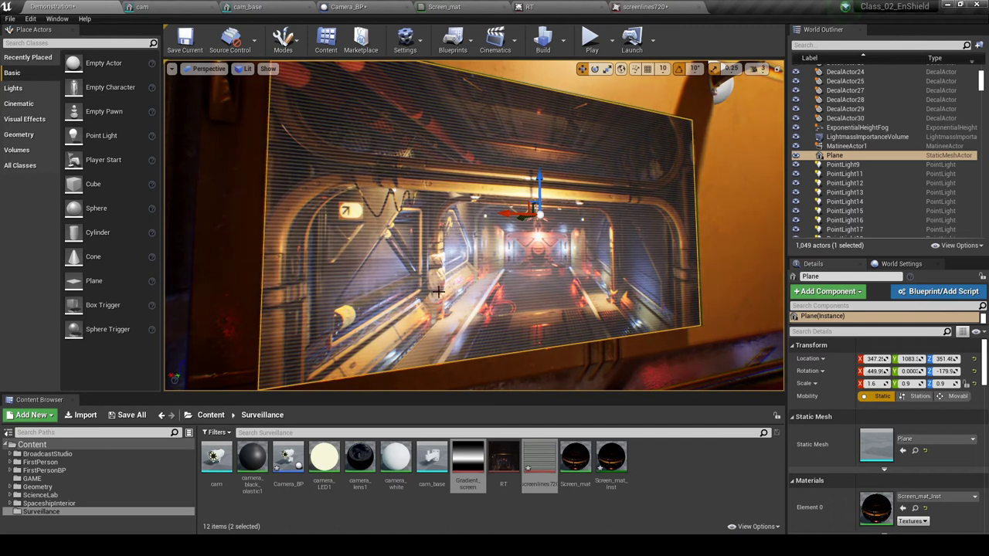
# Step: Set the Panner's Speed Y to -0.4, save the material, and check the scrolling speed in the level
pyautogui.click(474, 10)
pyautogui.click(108, 330)
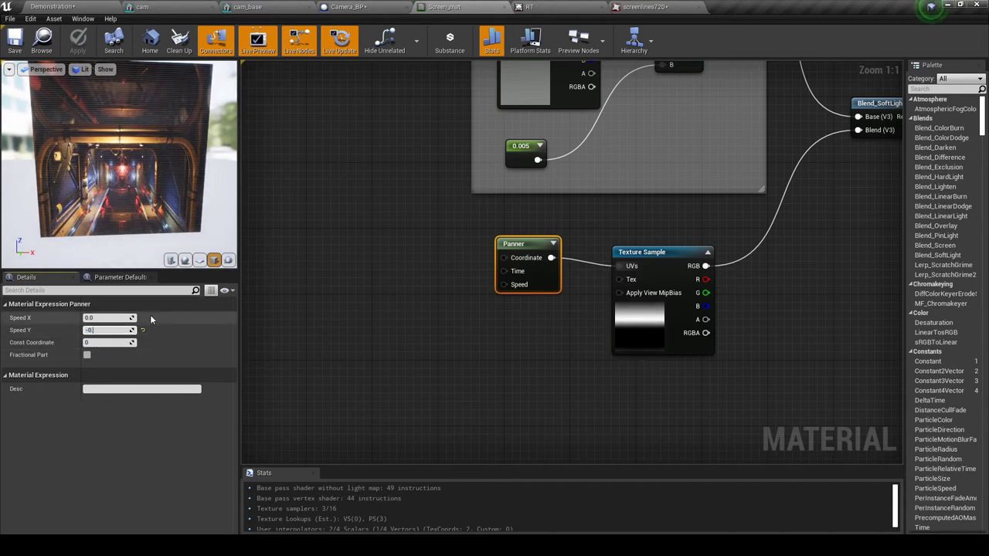
pyautogui.write('-0.4')
pyautogui.press('Return')
pyautogui.click(14, 36)
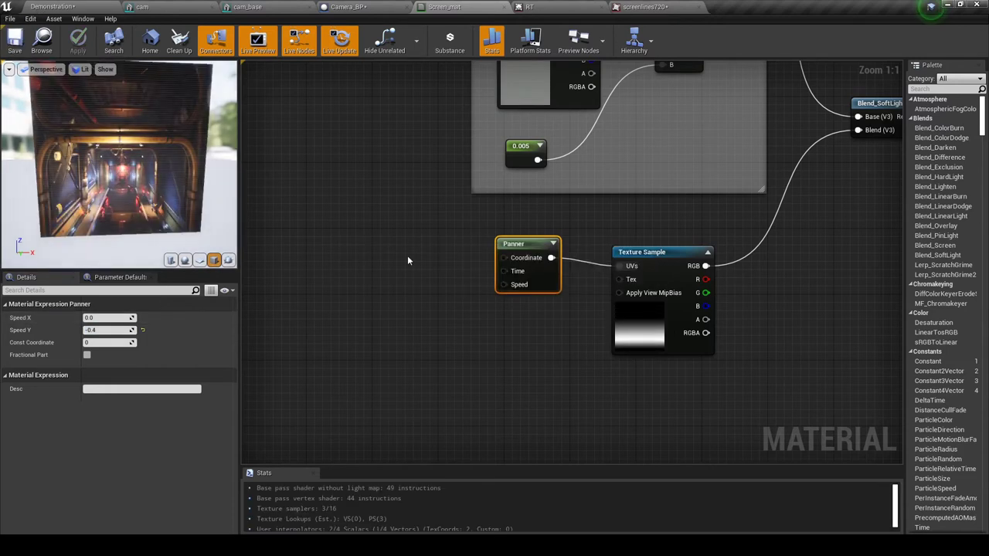
pyautogui.click(89, 10)
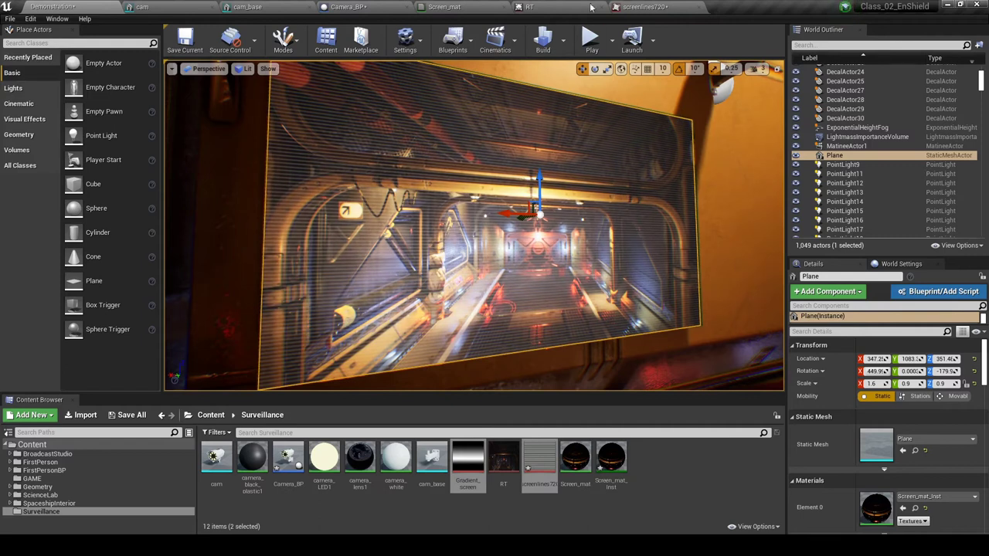
# Step: Group the Panner and gradient Texture Sample of Screen_mat in a comment box titled "Interference"
pyautogui.click(434, 4)
pyautogui.moveTo(533, 329); pyautogui.dragTo(421, 329, button='right')
pyautogui.moveTo(652, 392); pyautogui.dragTo(255, 215)
pyautogui.press('c')
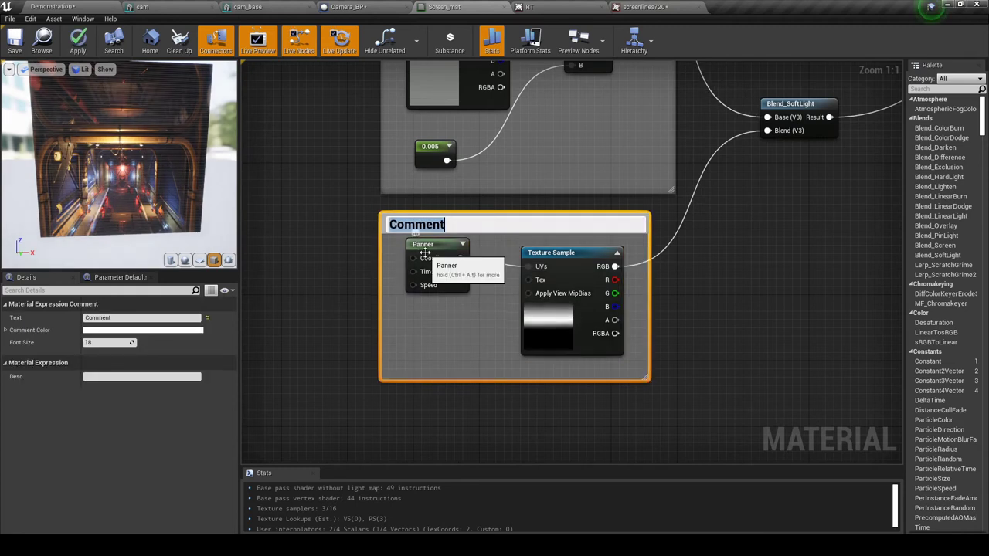
pyautogui.write('Inter')
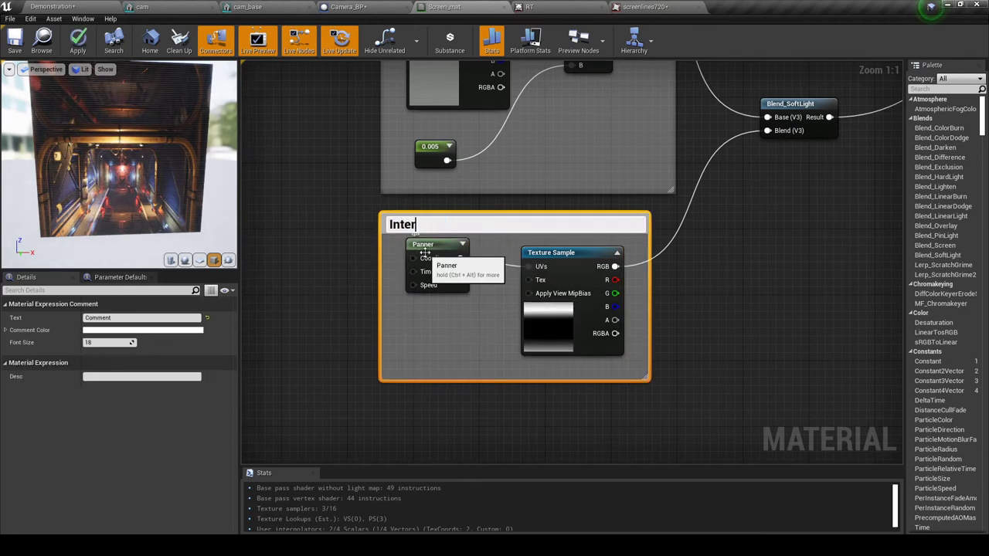
pyautogui.write('ference')
pyautogui.press('Return')
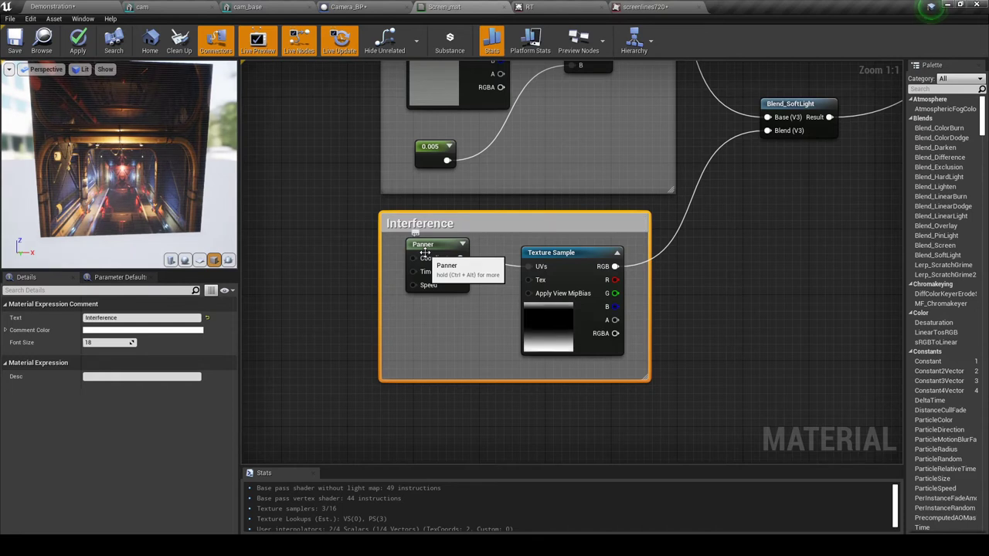
# Step: Reposition the Screen_mat output node and Blend_SoftLight to make room between them
pyautogui.moveTo(667, 150); pyautogui.dragTo(447, 303, button='right')
pyautogui.scroll(-1, 534, 198)
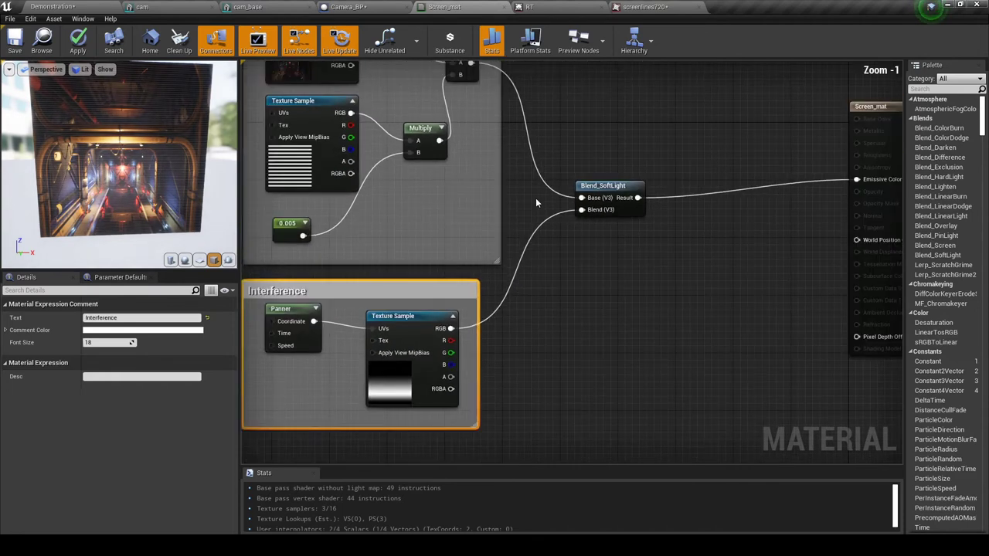
pyautogui.moveTo(716, 228); pyautogui.dragTo(609, 223, button='right')
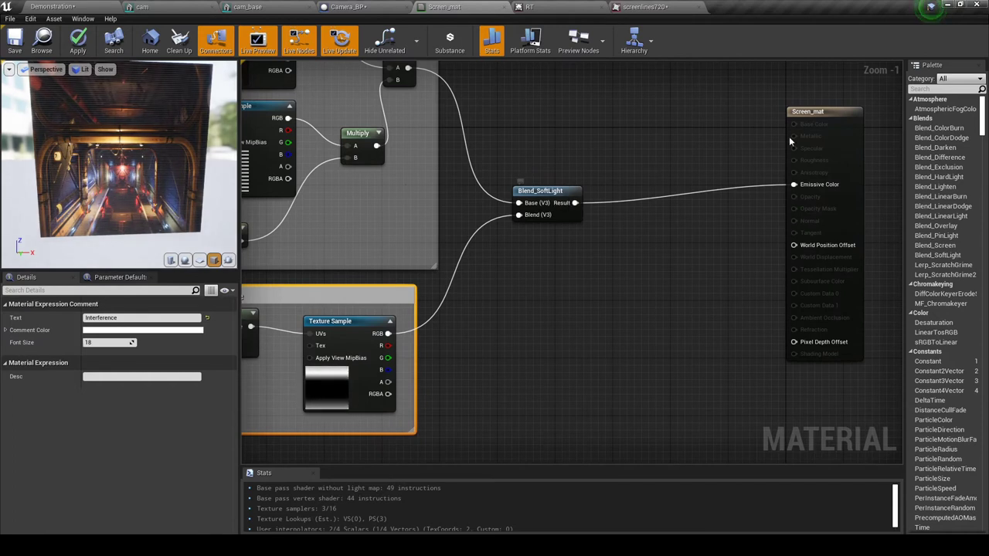
pyautogui.moveTo(830, 114); pyautogui.dragTo(850, 130)
pyautogui.moveTo(602, 241); pyautogui.dragTo(532, 238, button='right')
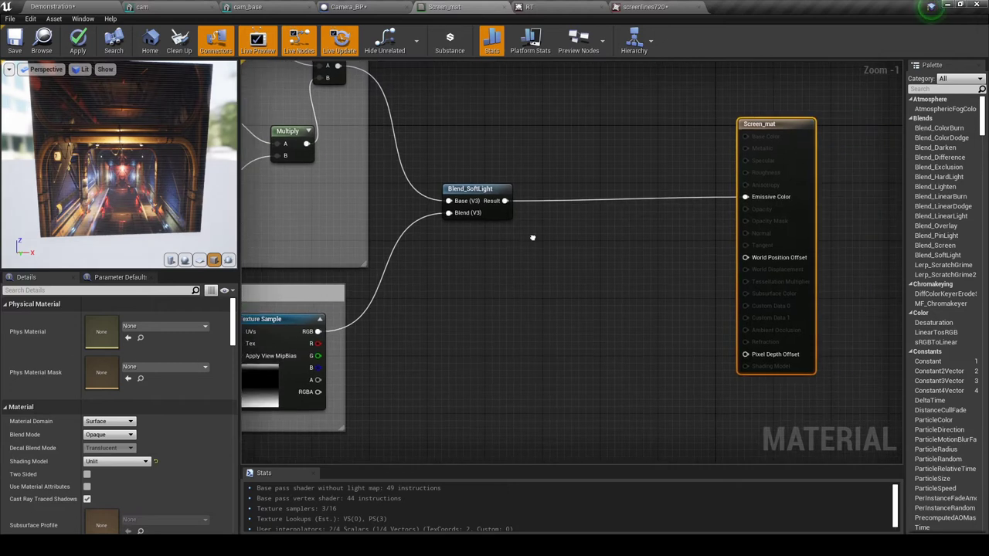
pyautogui.moveTo(477, 191); pyautogui.dragTo(468, 191)
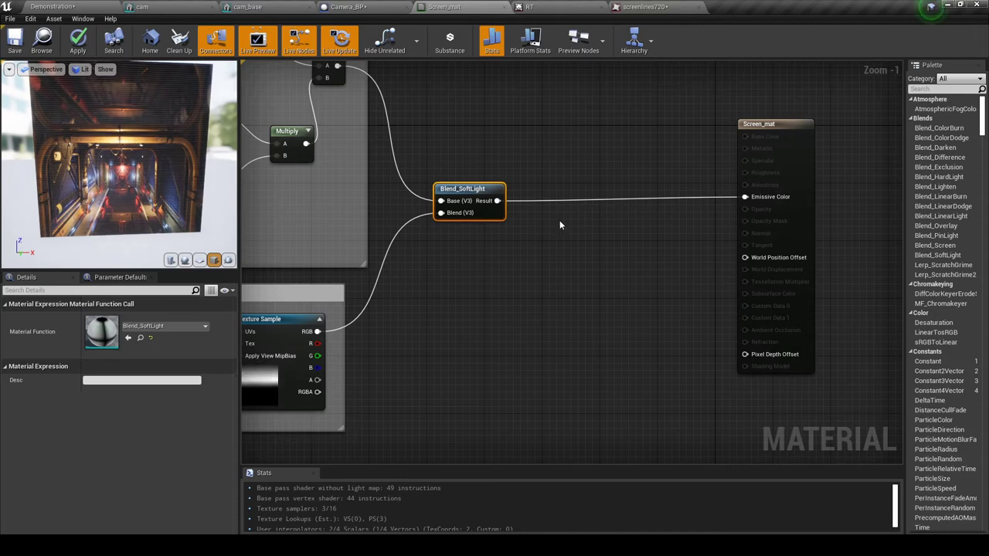
# Step: Insert an Add node between the Blend_SoftLight result and Emissive Color, feeding its A input, and space the nodes out
pyautogui.click(563, 244)
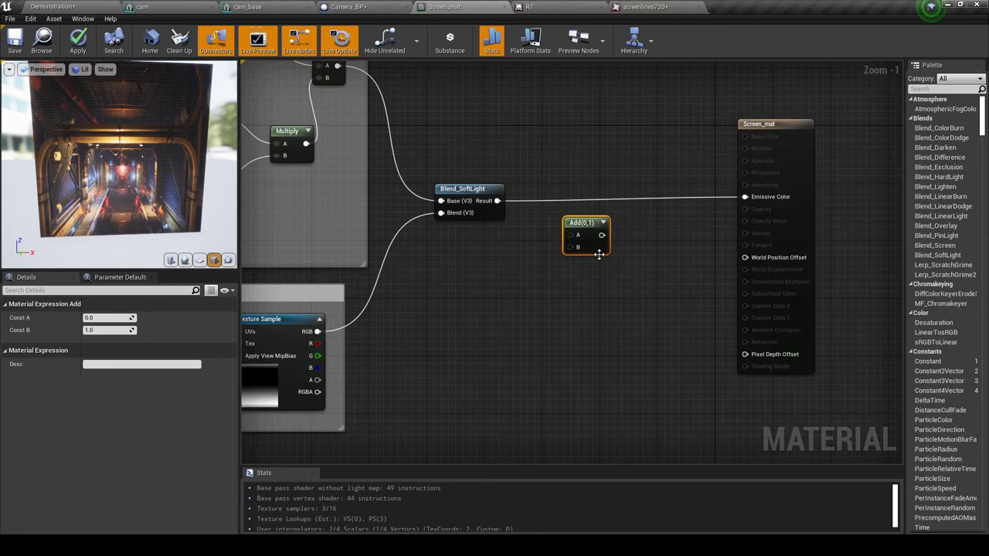
pyautogui.moveTo(497, 201)
pyautogui.keyDown('ctrl'); pyautogui.mouseDown()
pyautogui.moveTo(600, 236)
pyautogui.moveTo(497, 201)
pyautogui.mouseUp(); pyautogui.keyUp('ctrl')
pyautogui.moveTo(579, 231); pyautogui.dragTo(580, 192)
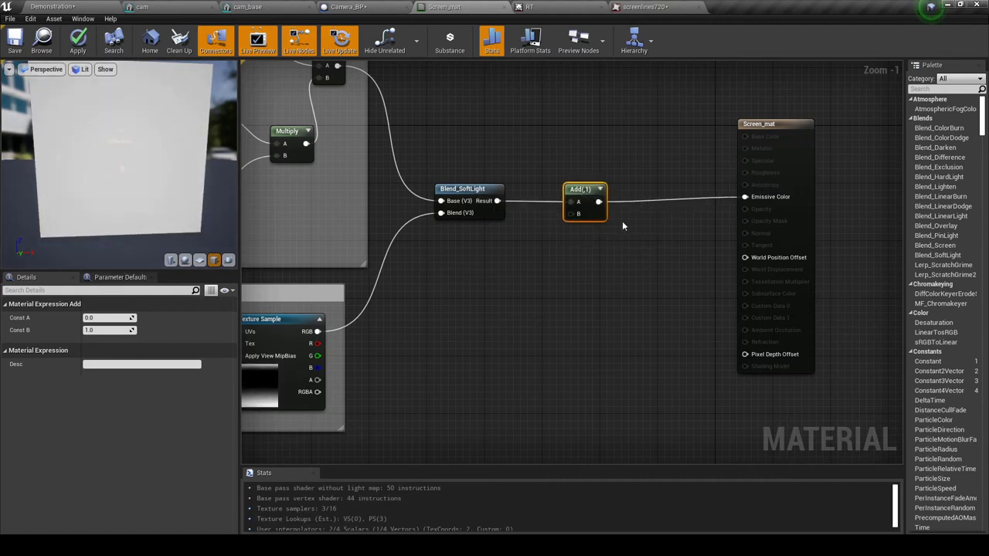
pyautogui.moveTo(586, 188); pyautogui.dragTo(604, 197)
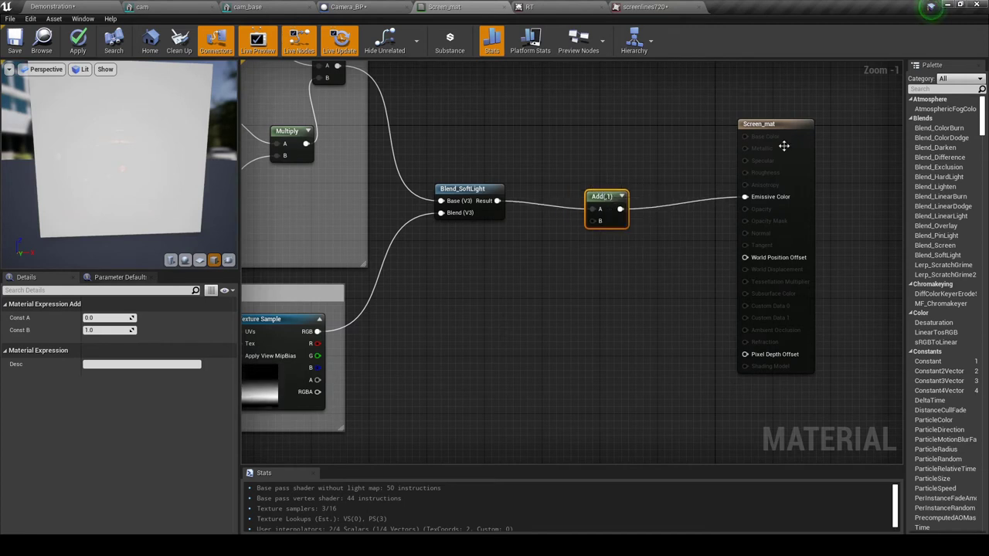
pyautogui.moveTo(763, 124); pyautogui.dragTo(813, 145)
pyautogui.moveTo(604, 203); pyautogui.dragTo(639, 216)
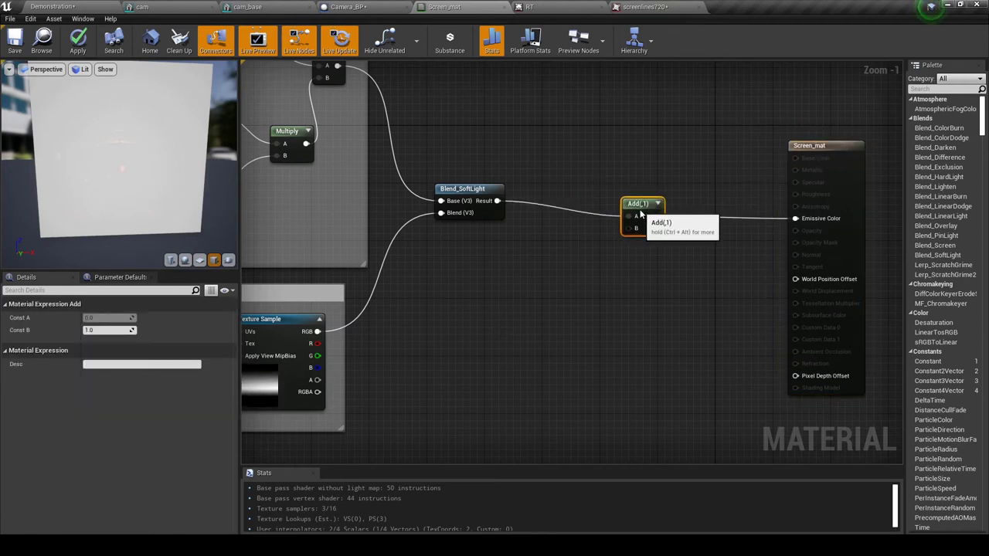
# Step: Add a Sine node below Blend_SoftLight, expand its preview, and place it before the Add node
pyautogui.rightClick(468, 325)
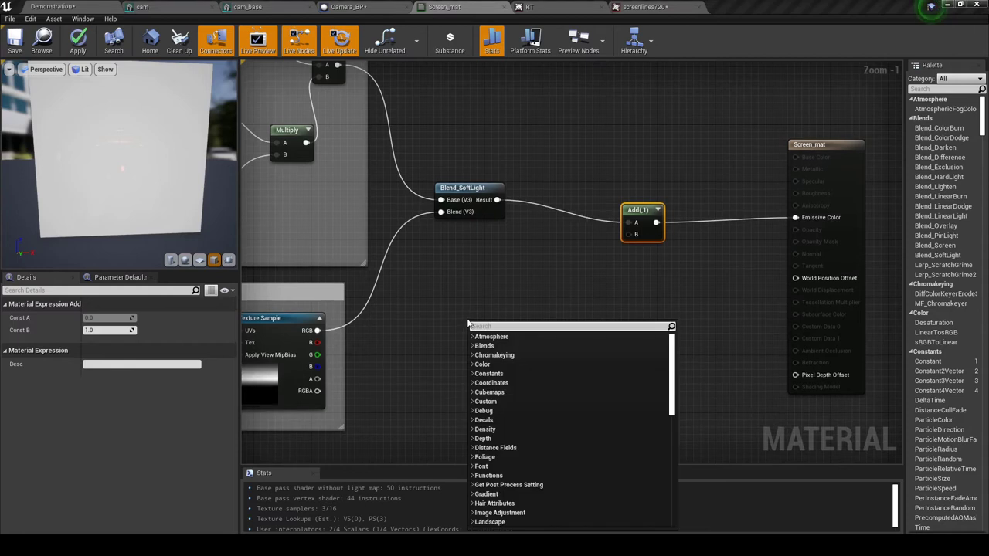
pyautogui.write('sine')
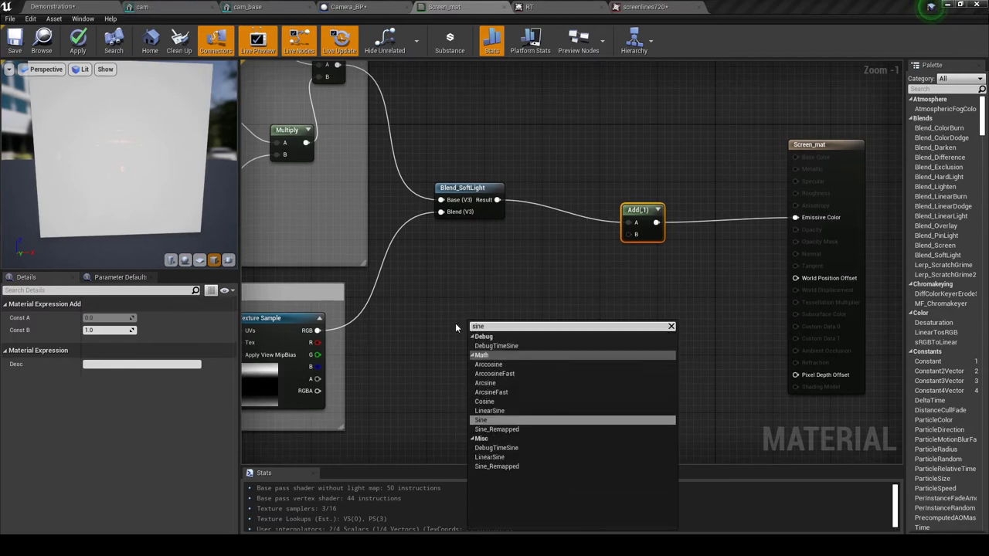
pyautogui.press('Return')
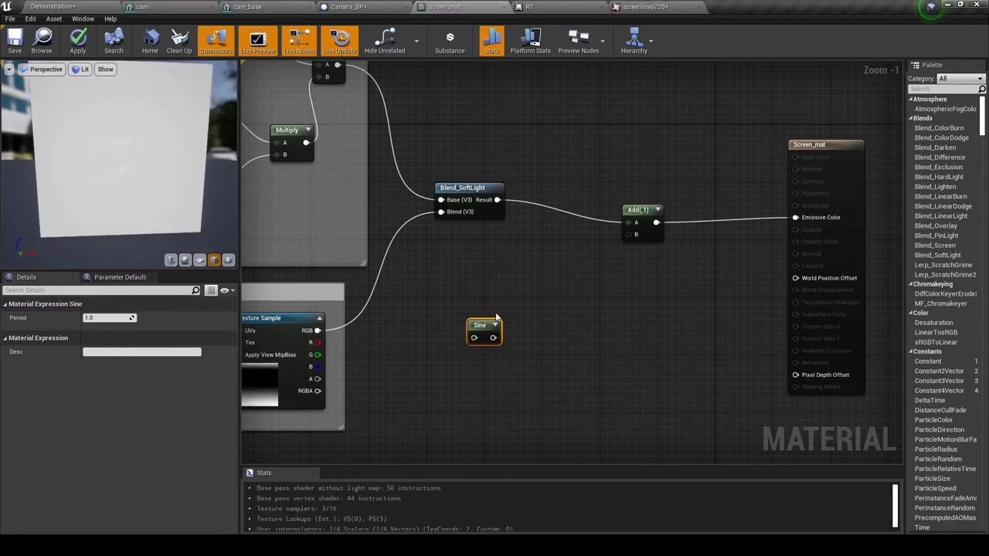
pyautogui.click(495, 325)
pyautogui.scroll(1, 529, 324)
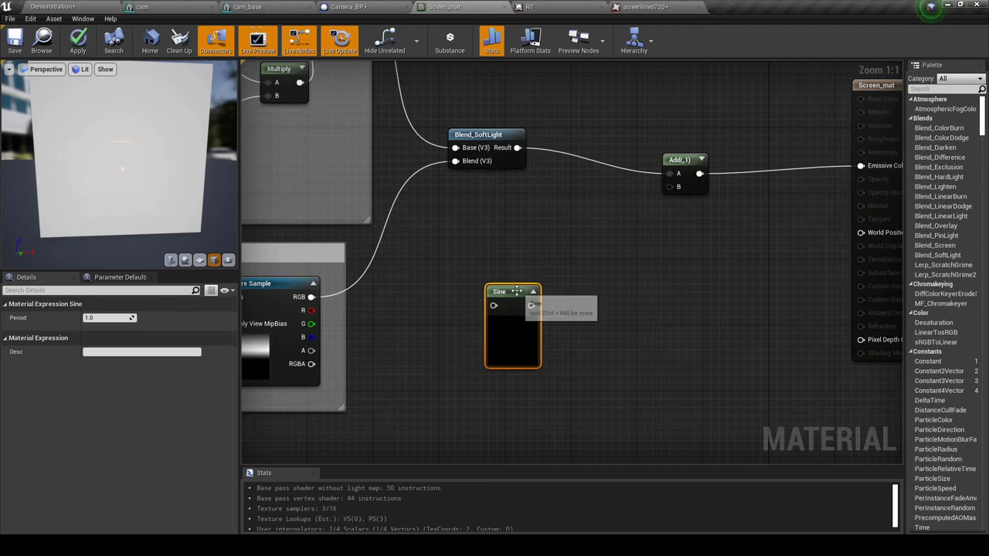
pyautogui.moveTo(505, 296); pyautogui.dragTo(530, 288)
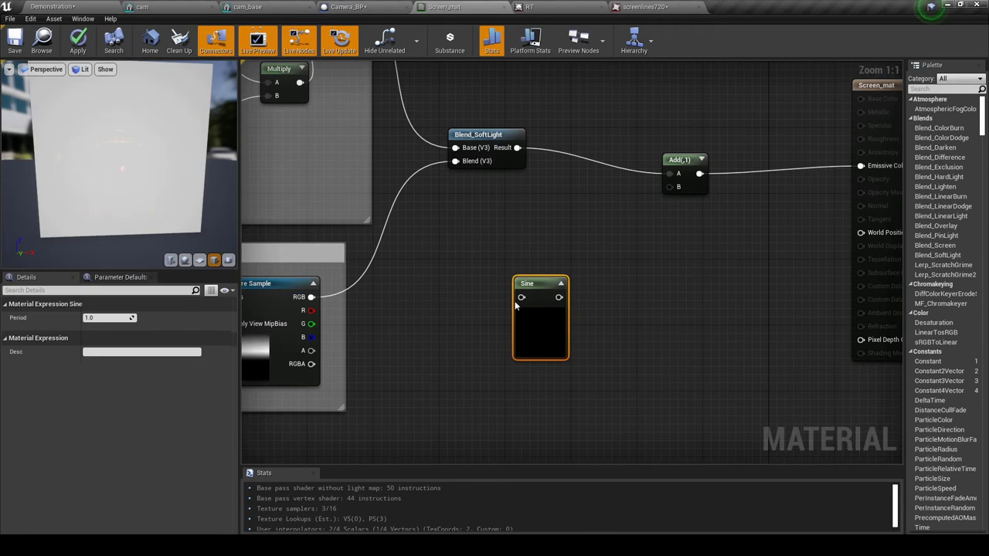
pyautogui.moveTo(537, 283); pyautogui.dragTo(555, 267)
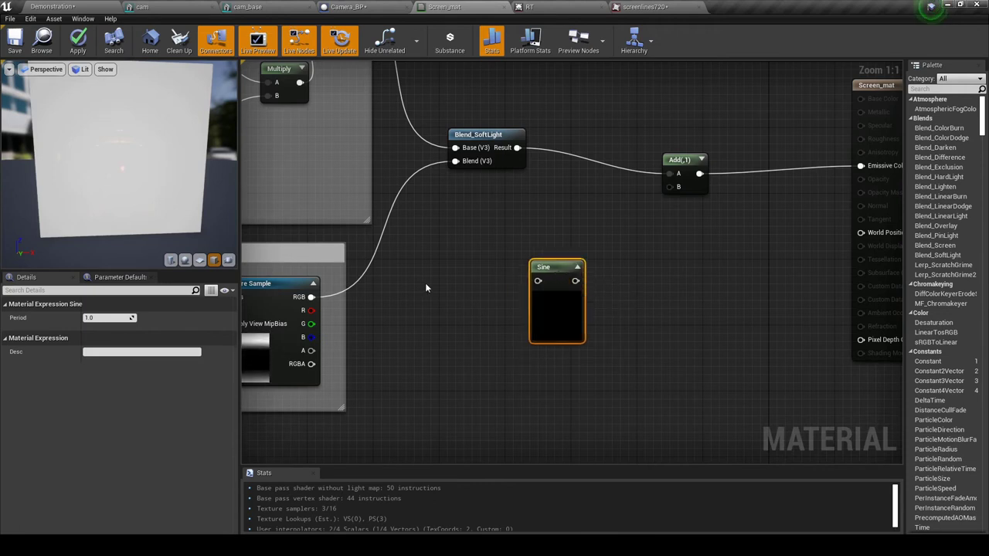
# Step: Add a Time node beside the Sine node and connect its output to the Sine input
pyautogui.moveTo(419, 287); pyautogui.dragTo(416, 289, button='right')
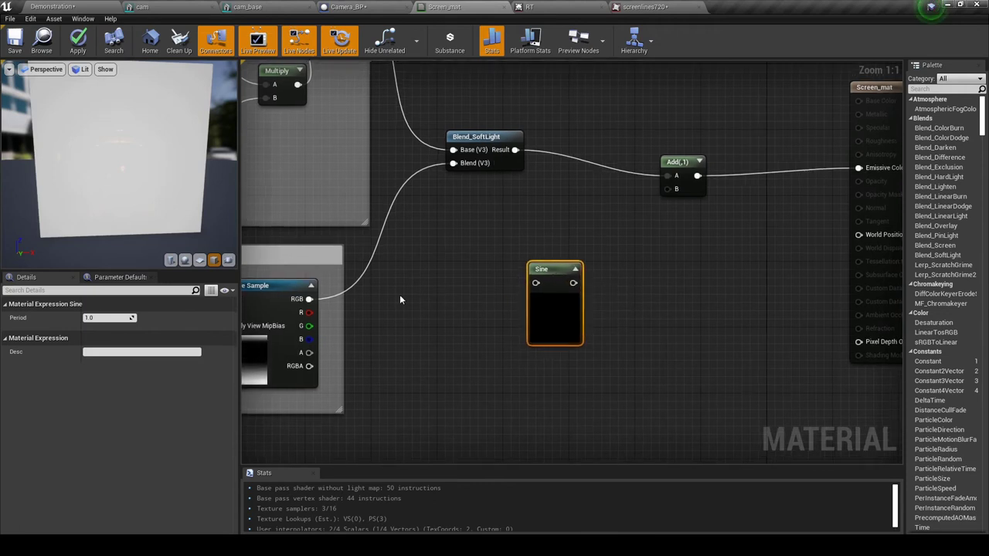
pyautogui.rightClick(435, 294)
pyautogui.write('time')
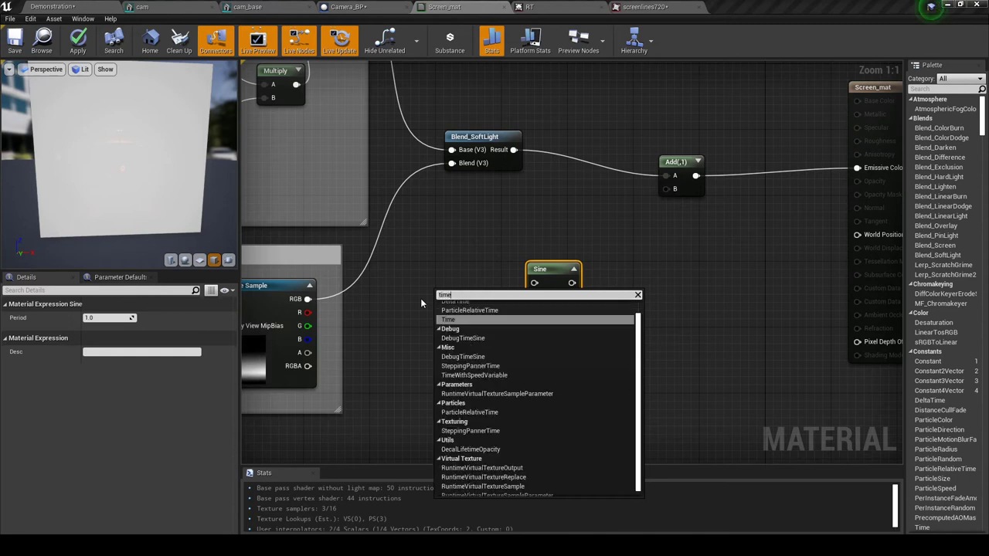
pyautogui.click(453, 319)
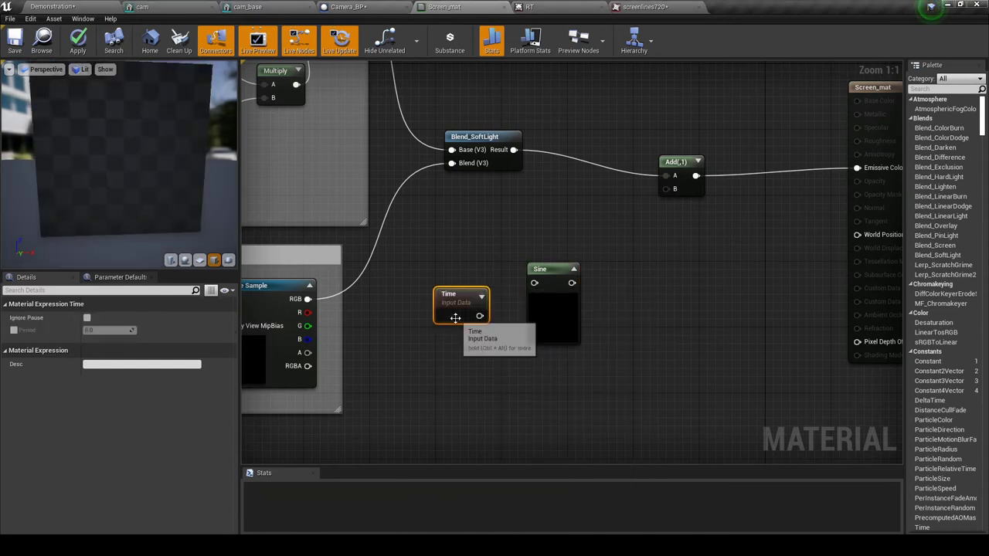
pyautogui.moveTo(457, 298)
pyautogui.mouseDown()
pyautogui.moveTo(441, 273)
pyautogui.moveTo(468, 300)
pyautogui.mouseUp()
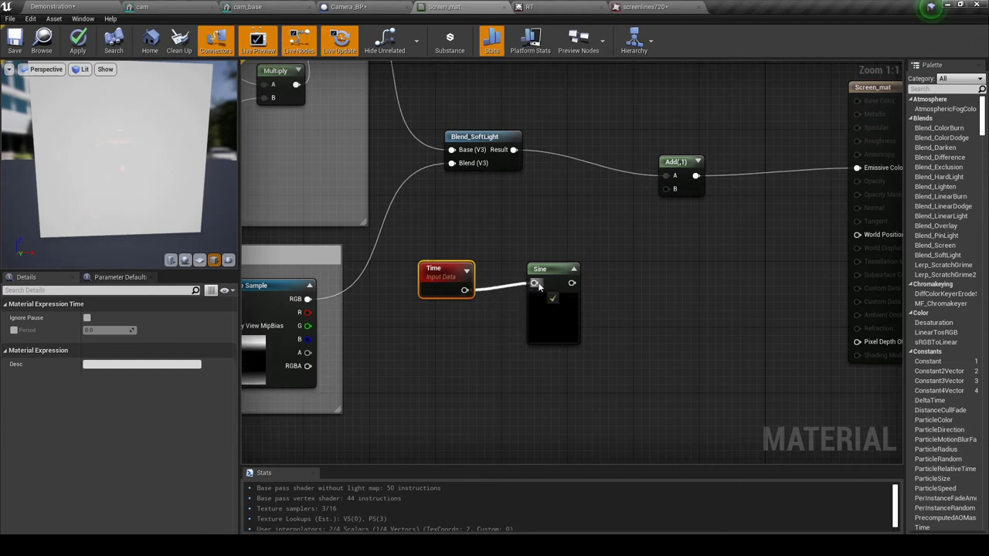
pyautogui.moveTo(538, 286); pyautogui.dragTo(535, 283)
pyautogui.click(555, 313)
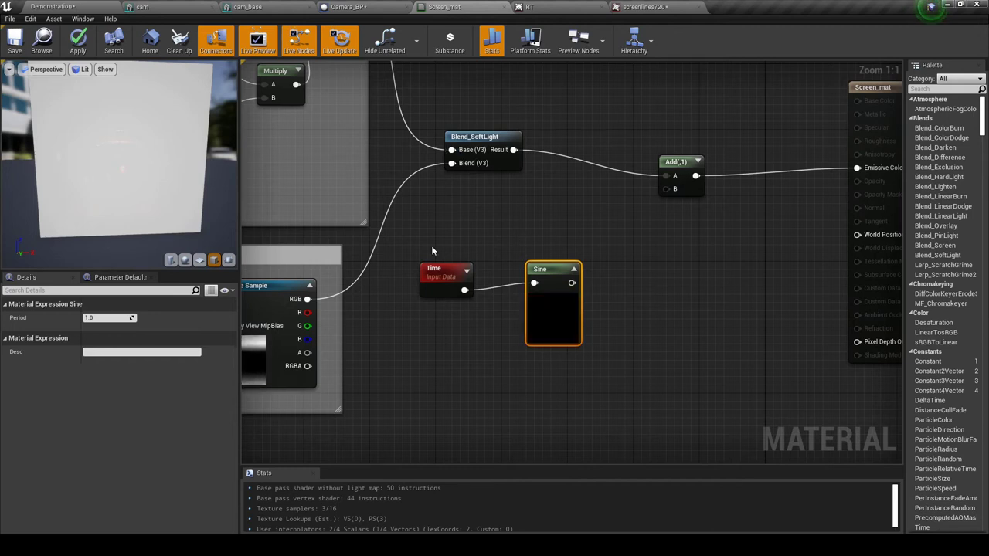
pyautogui.click(300, 48)
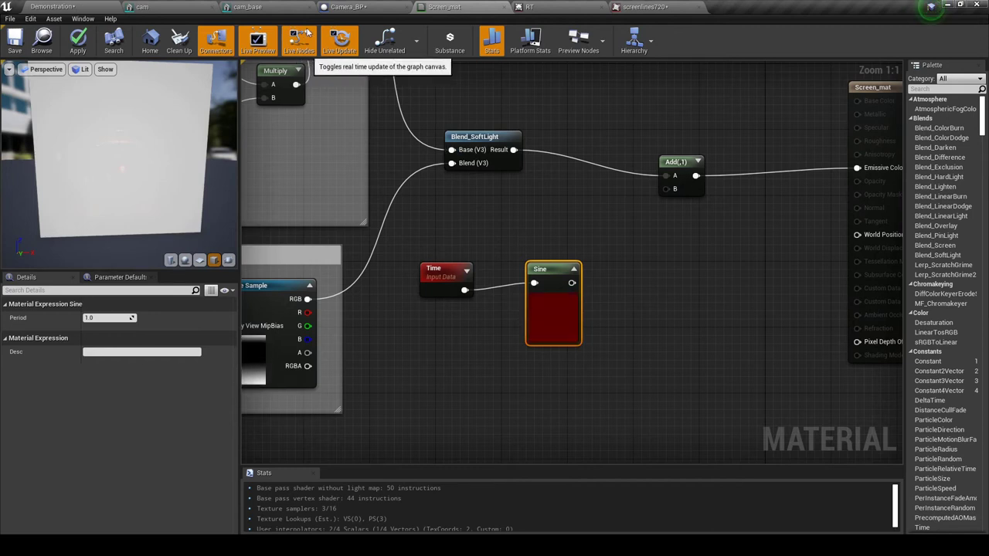
pyautogui.click(295, 40)
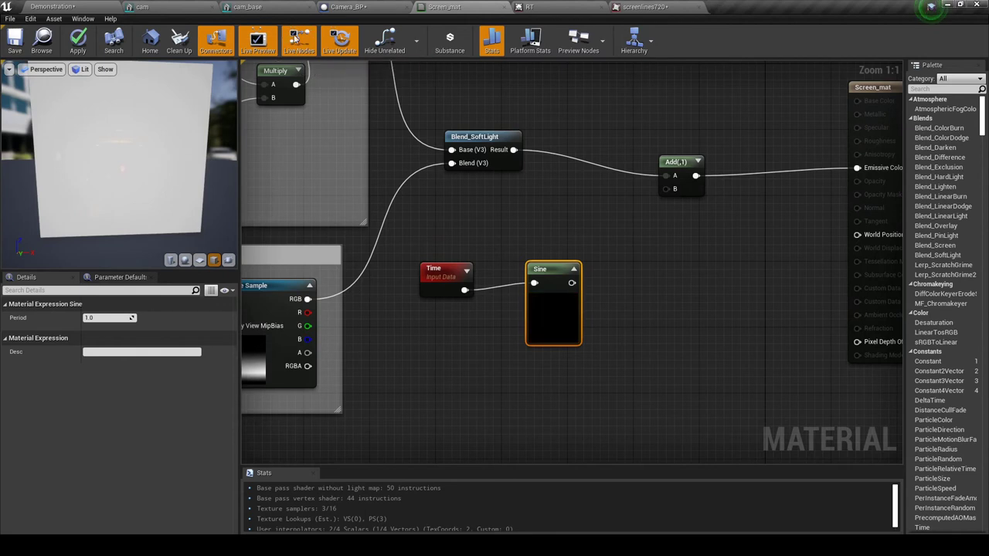
pyautogui.click(343, 40)
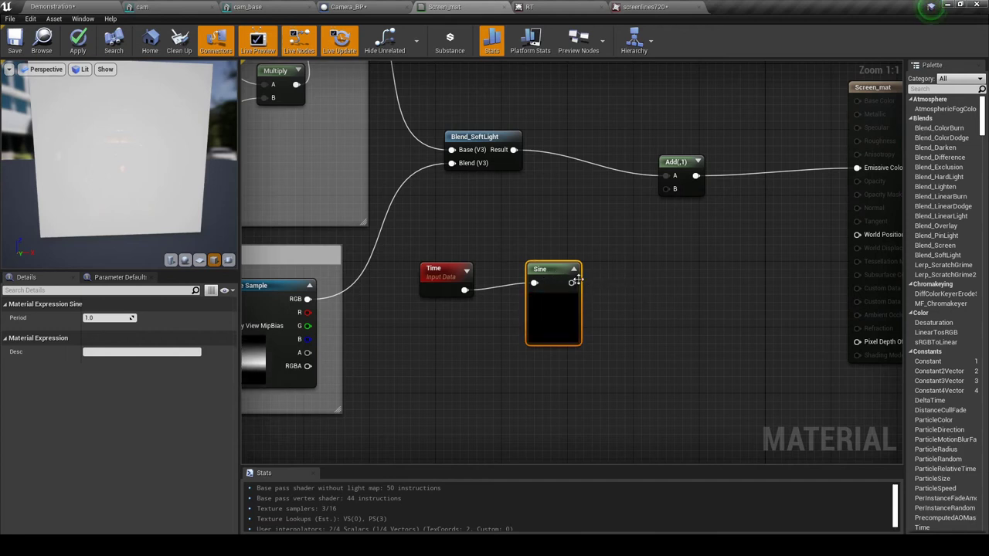
# Step: Connect the Sine output to the Add node's B input and spread out the Time, Sine and Add nodes
pyautogui.moveTo(575, 281); pyautogui.dragTo(672, 190)
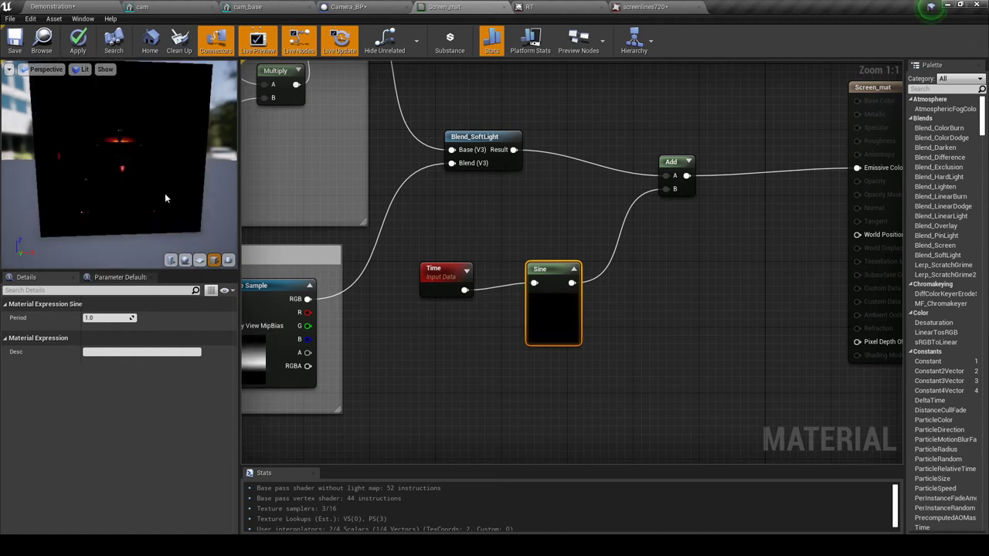
pyautogui.moveTo(534, 228); pyautogui.dragTo(496, 185, button='right')
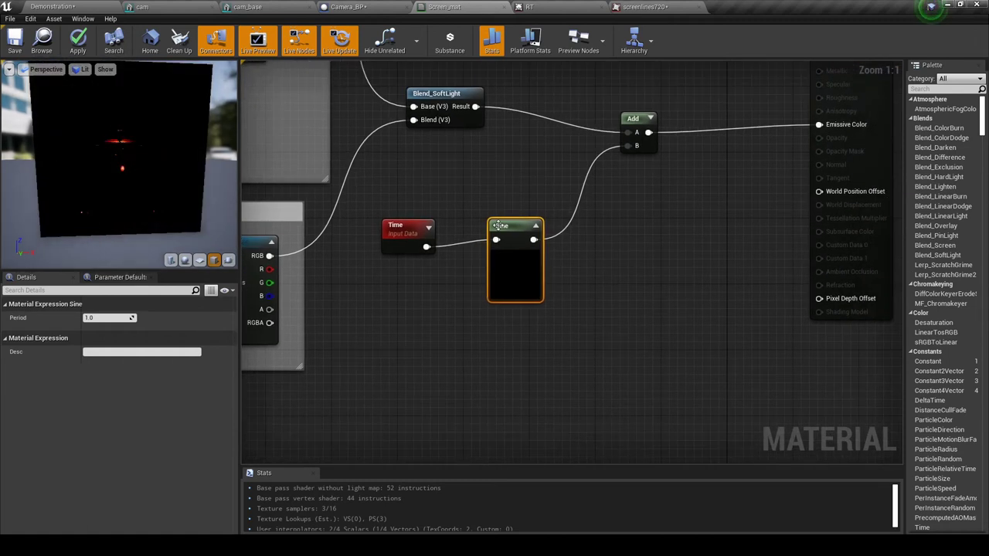
pyautogui.moveTo(497, 227); pyautogui.dragTo(481, 228)
pyautogui.moveTo(398, 229); pyautogui.dragTo(382, 238)
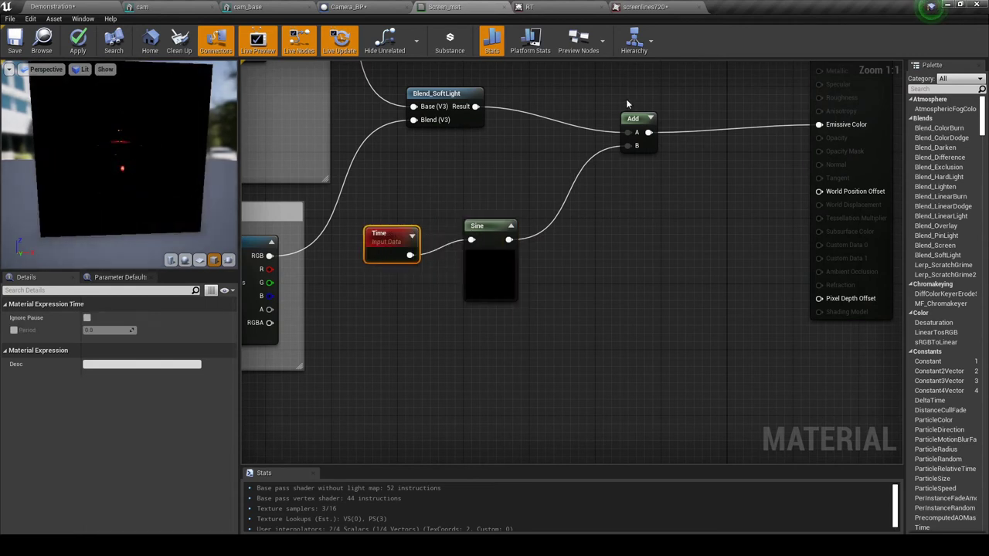
pyautogui.moveTo(636, 117); pyautogui.dragTo(652, 117)
pyautogui.moveTo(488, 225); pyautogui.dragTo(480, 217)
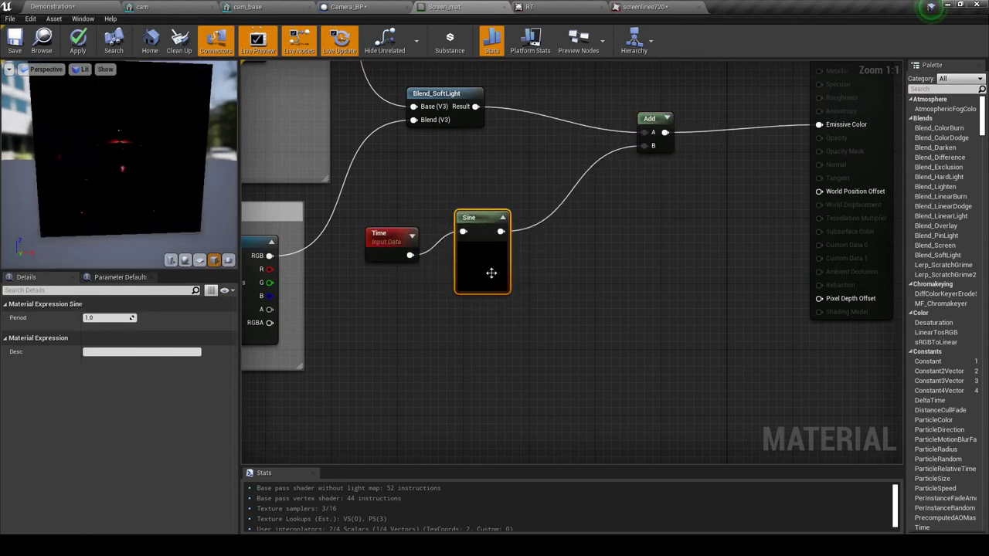
# Step: Insert a Multiply node between the Sine output and the Add node's B input, feeding Sine into A
pyautogui.click(566, 217)
pyautogui.moveTo(501, 231)
pyautogui.keyDown('ctrl'); pyautogui.mouseDown()
pyautogui.moveTo(654, 218)
pyautogui.moveTo(622, 236)
pyautogui.moveTo(501, 231)
pyautogui.mouseUp(); pyautogui.keyUp('ctrl')
pyautogui.moveTo(585, 221); pyautogui.dragTo(597, 226)
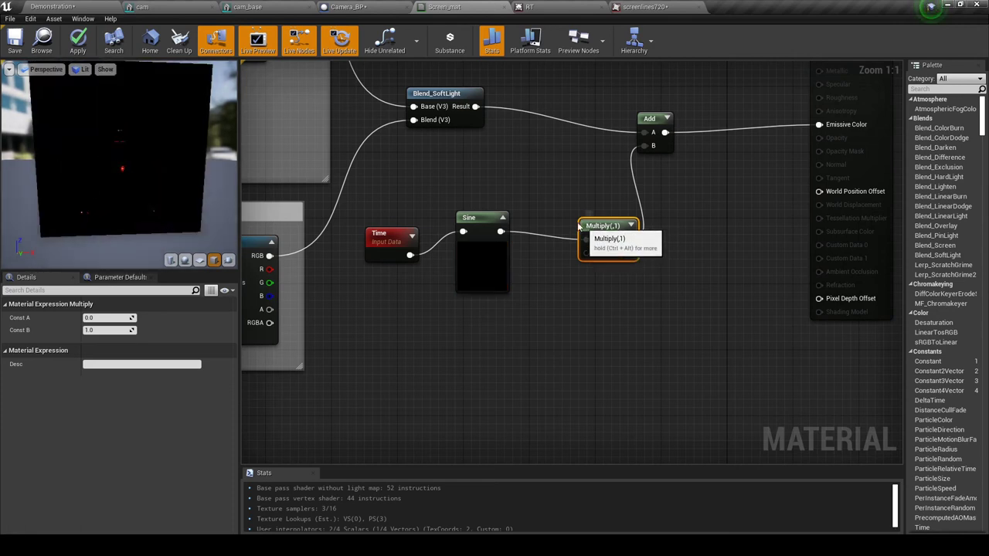
pyautogui.moveTo(578, 225); pyautogui.dragTo(561, 216)
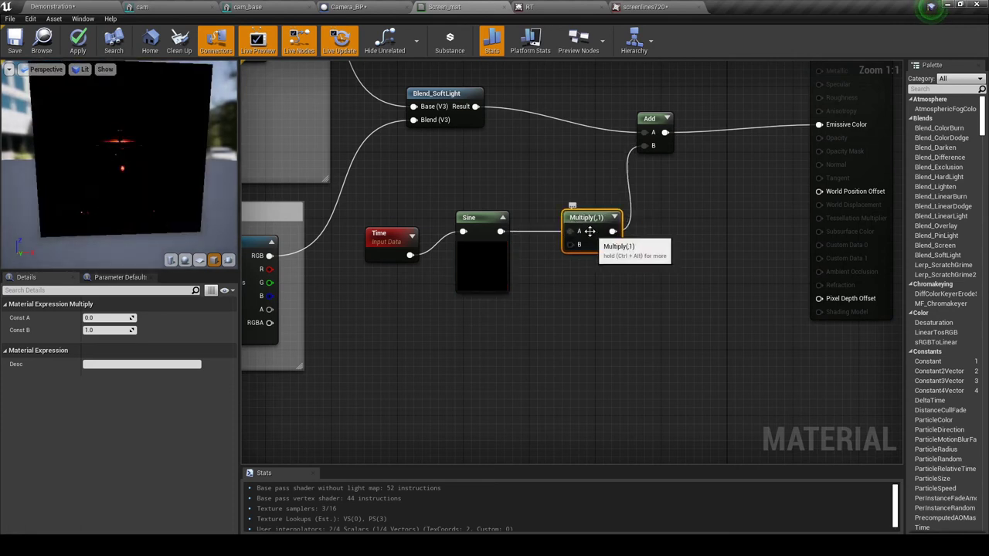
pyautogui.click(532, 282)
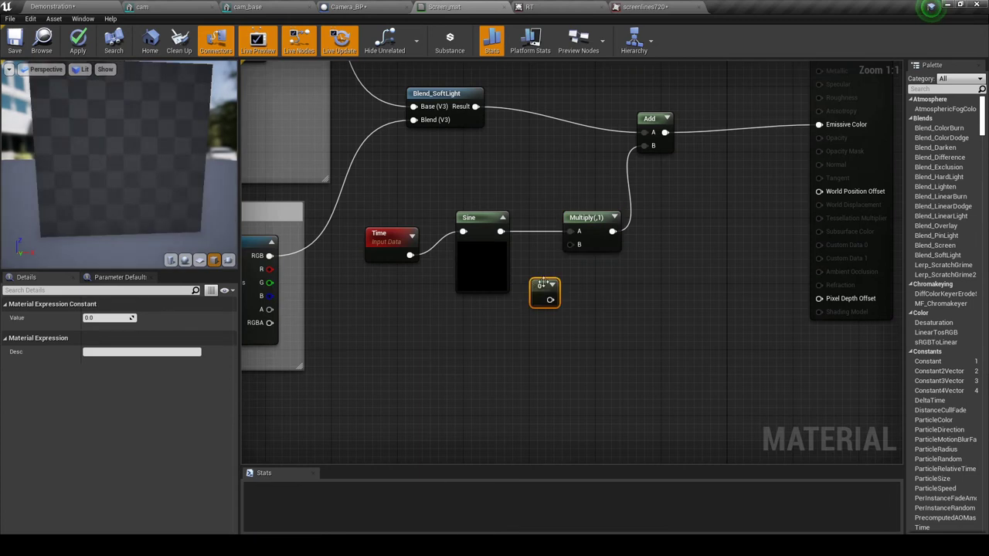
pyautogui.moveTo(572, 243); pyautogui.dragTo(571, 244)
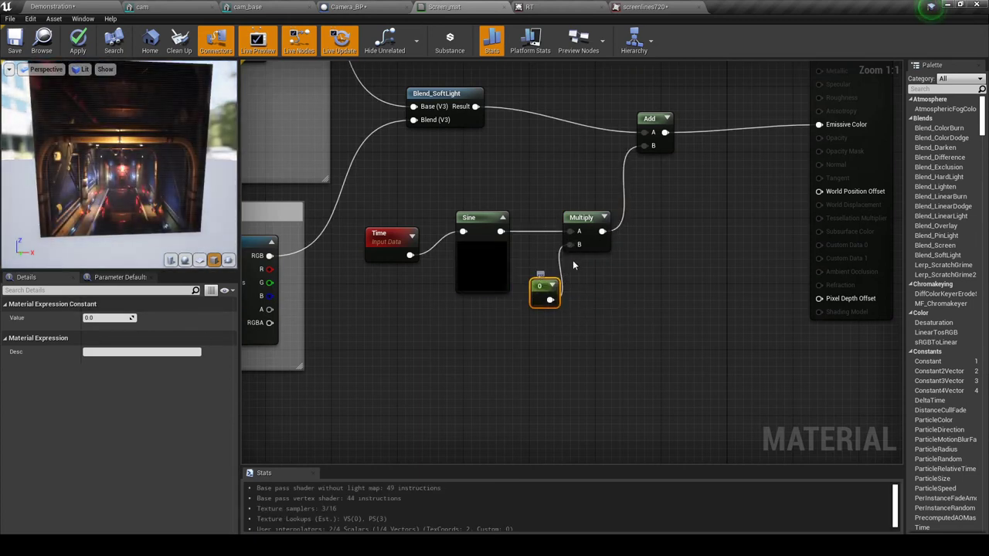
pyautogui.press('Delete')
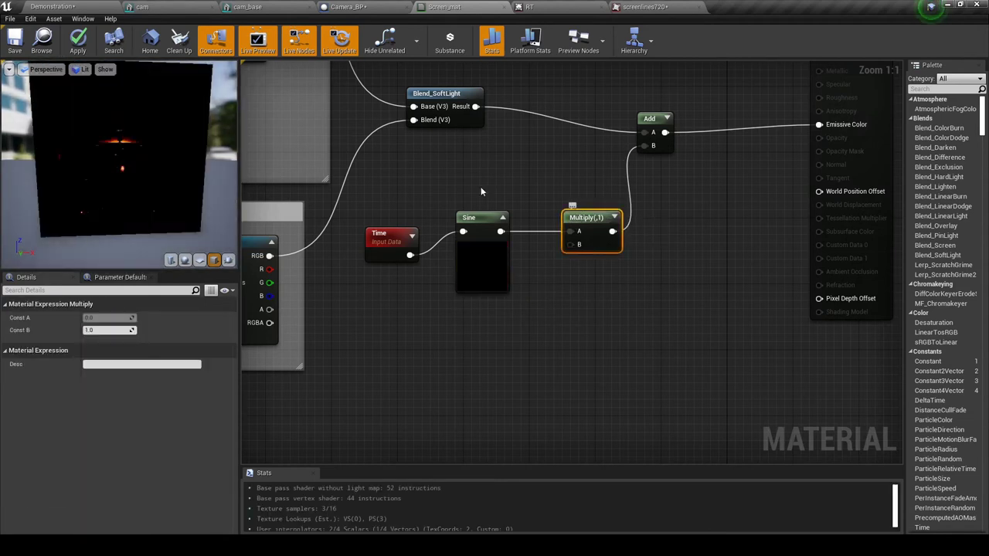
pyautogui.click(88, 330)
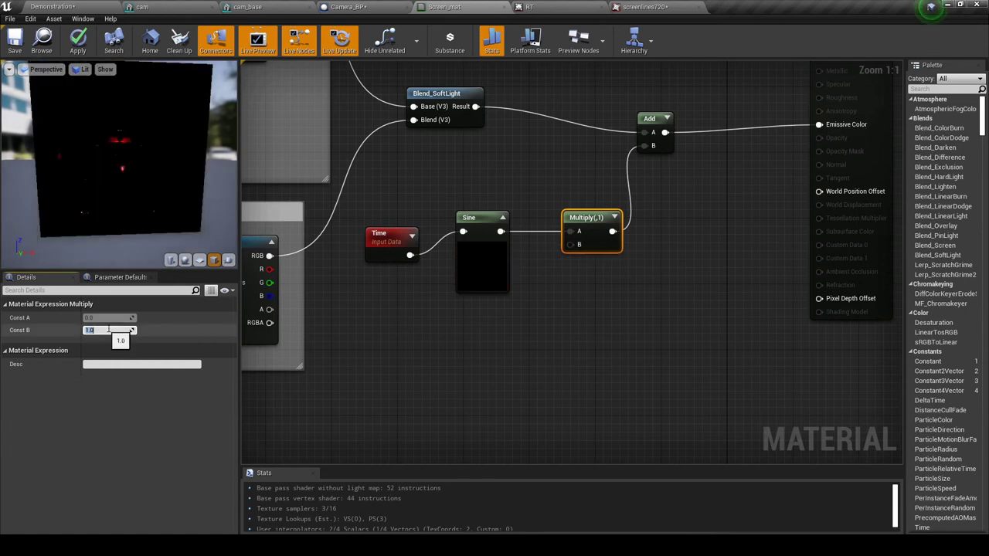
# Step: Add a Constant node, connect it to the Multiply node's B input, and set its value to 0.1
pyautogui.click(546, 295)
pyautogui.moveTo(562, 311); pyautogui.dragTo(572, 240)
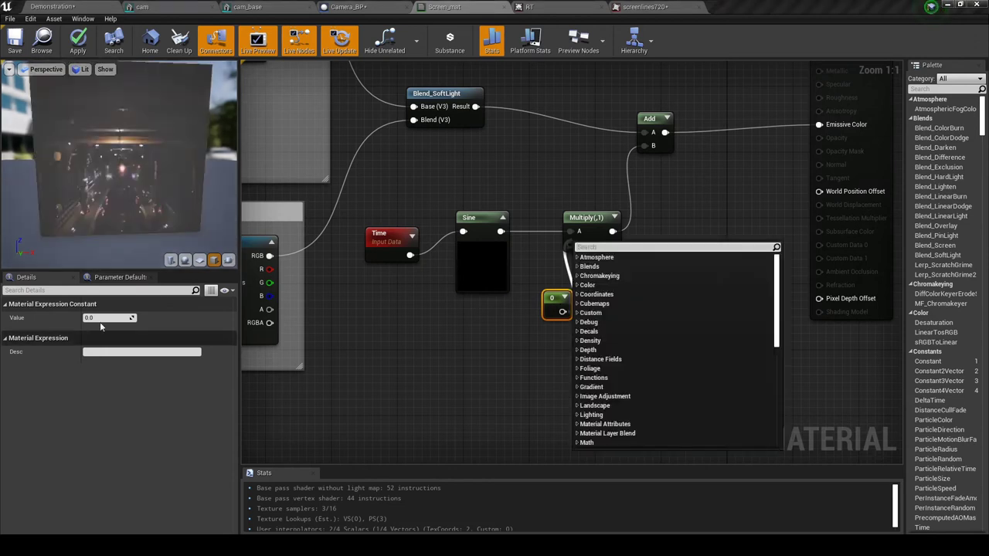
pyautogui.click(520, 251)
pyautogui.moveTo(562, 311); pyautogui.dragTo(572, 245)
pyautogui.click(553, 302)
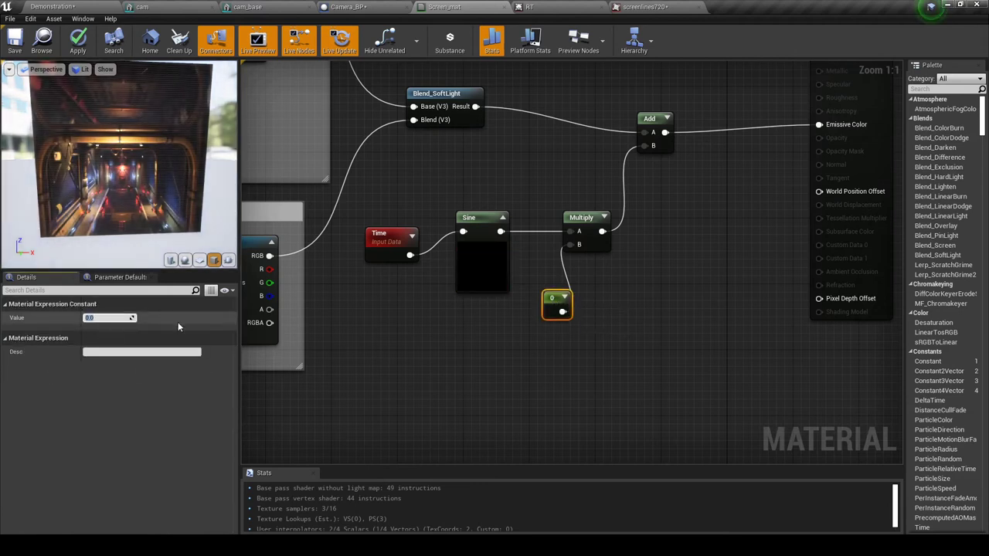
pyautogui.write('0.1')
pyautogui.press('Return')
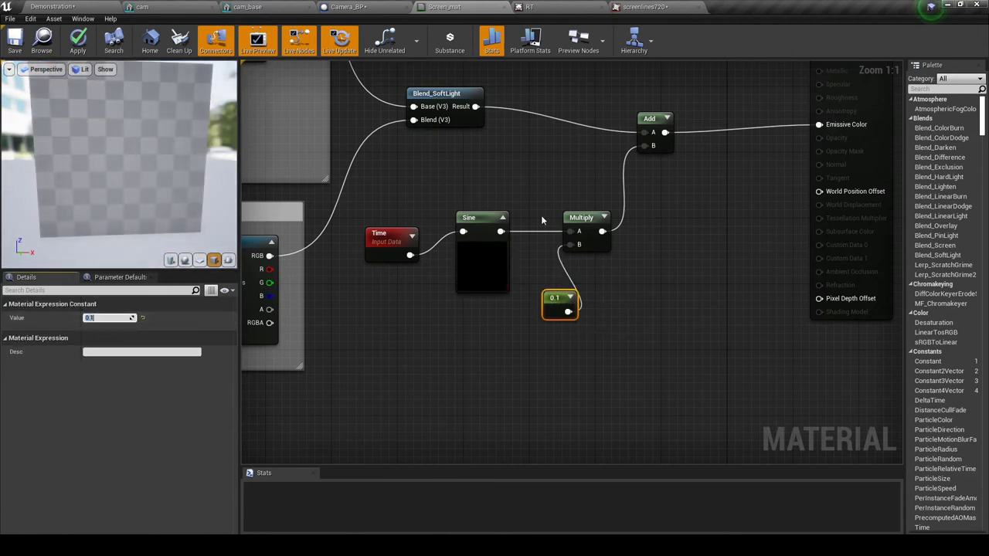
# Step: Spread out the Time, Sine, Multiply, Add and 0.1 constant nodes, leaving a wide gap between Sine and Multiply
pyautogui.moveTo(581, 219); pyautogui.dragTo(604, 211)
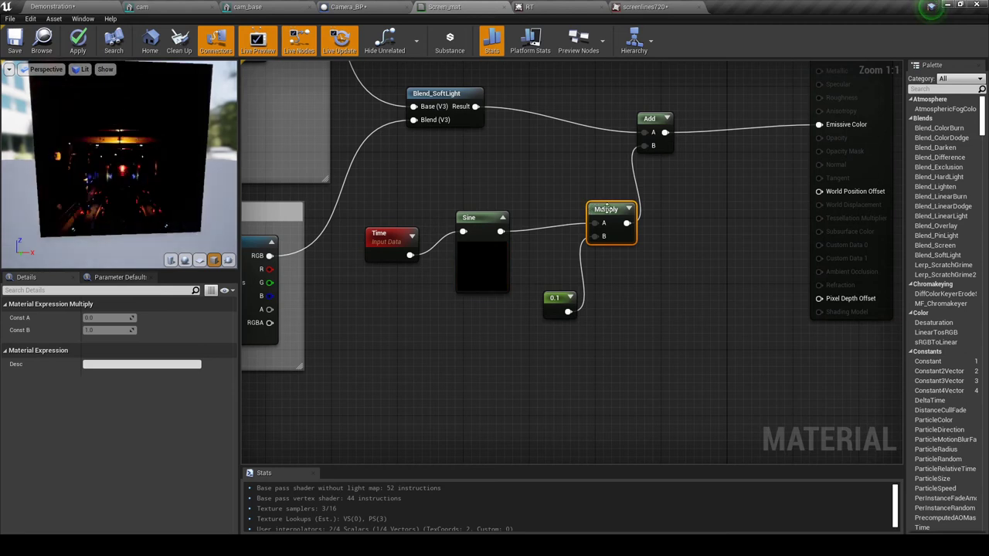
pyautogui.moveTo(654, 124); pyautogui.dragTo(662, 132)
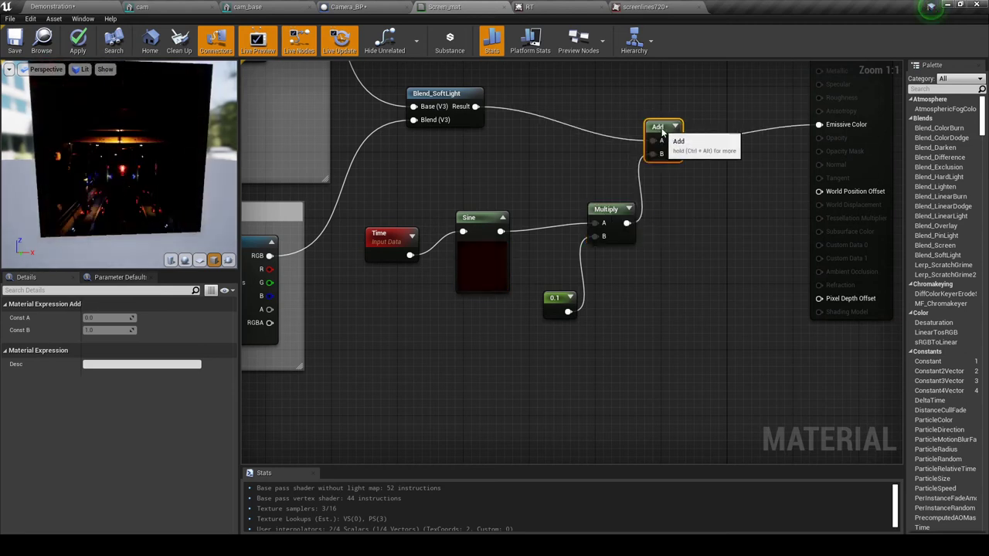
pyautogui.moveTo(605, 208)
pyautogui.mouseDown()
pyautogui.moveTo(589, 210)
pyautogui.moveTo(599, 219)
pyautogui.mouseUp()
pyautogui.moveTo(380, 234); pyautogui.dragTo(353, 225)
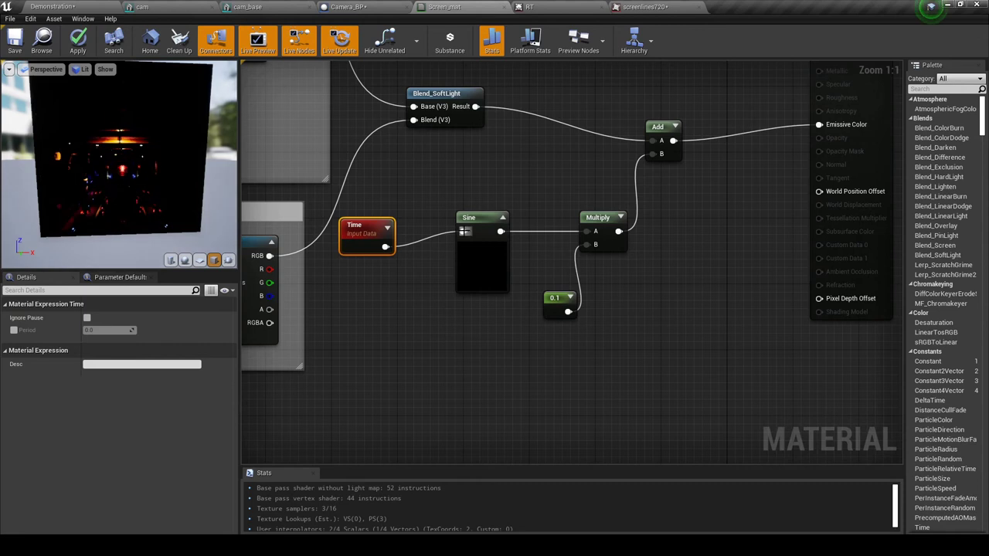
pyautogui.moveTo(461, 219); pyautogui.dragTo(427, 219)
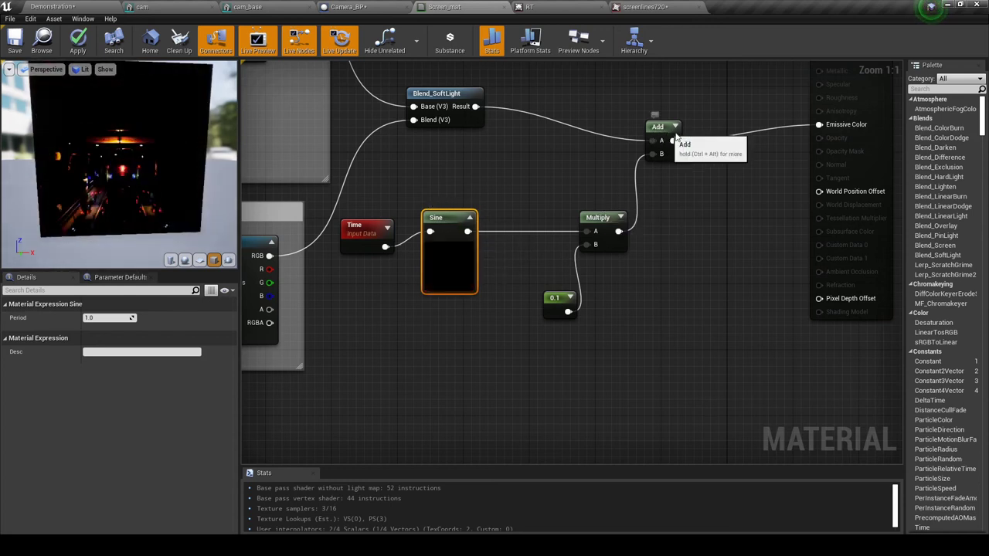
pyautogui.moveTo(657, 127); pyautogui.dragTo(706, 135)
pyautogui.moveTo(610, 219); pyautogui.dragTo(692, 211)
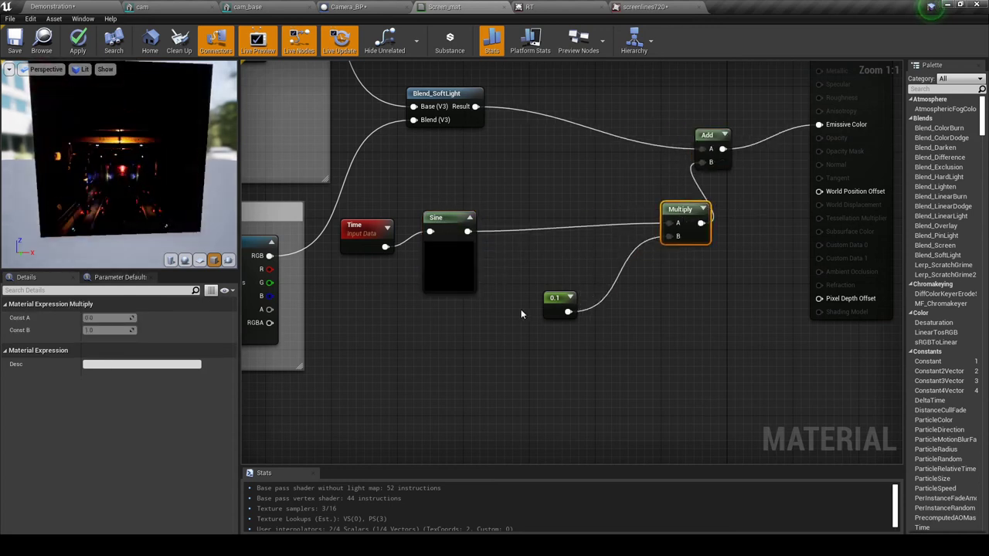
pyautogui.moveTo(553, 301); pyautogui.dragTo(595, 295)
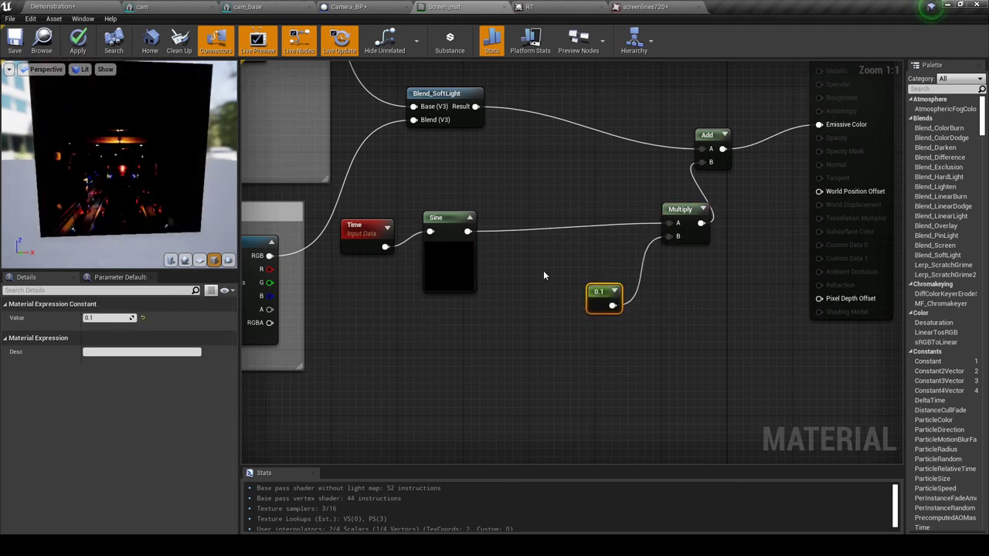
# Step: Insert an Add node between Sine and Multiply, with Sine on A and a new constant of 1 on B
pyautogui.click(521, 233)
pyautogui.moveTo(468, 230)
pyautogui.keyDown('ctrl'); pyautogui.mouseDown()
pyautogui.moveTo(562, 254)
pyautogui.moveTo(524, 253)
pyautogui.moveTo(467, 230)
pyautogui.mouseUp(); pyautogui.keyUp('ctrl')
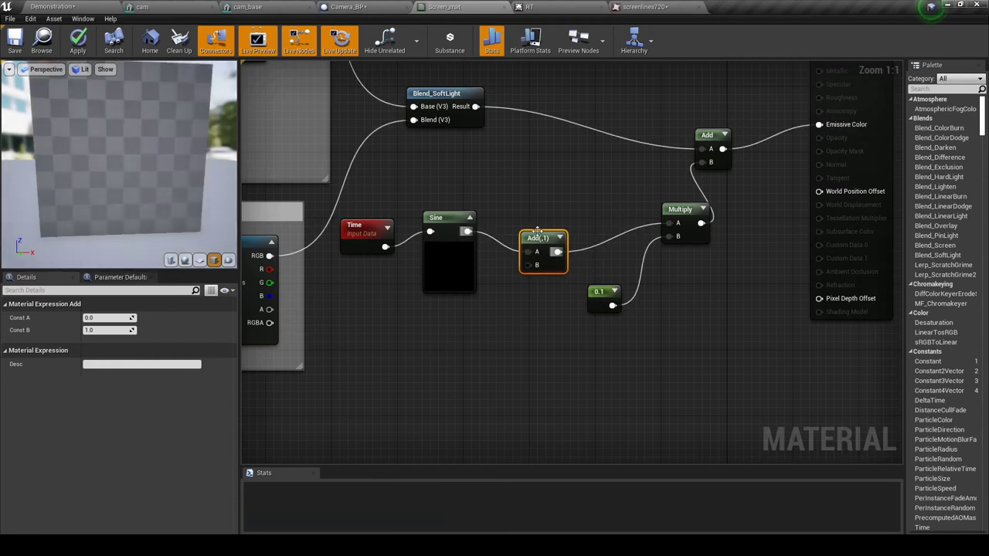
pyautogui.click(483, 312)
pyautogui.moveTo(503, 330); pyautogui.dragTo(528, 266)
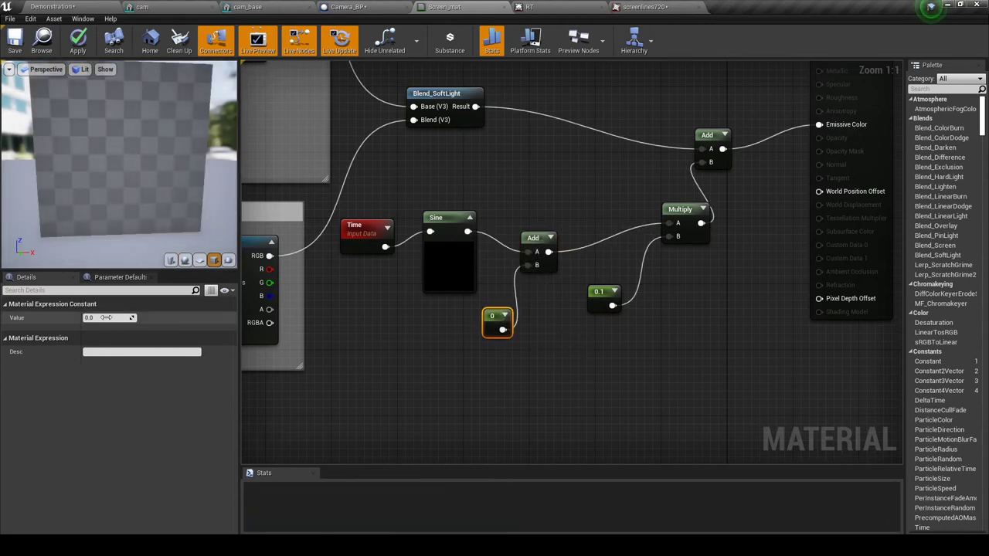
pyautogui.write('1')
pyautogui.press('Return')
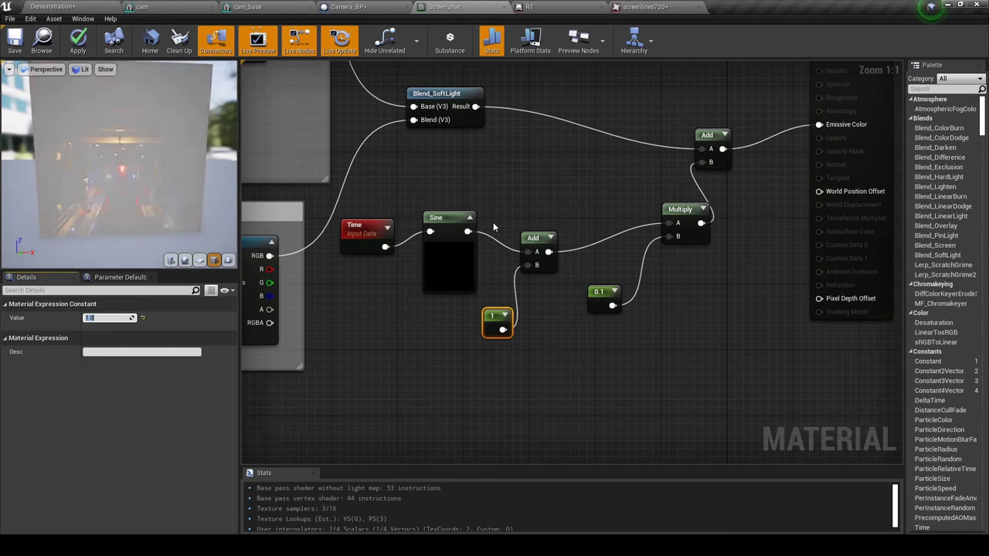
# Step: Insert a Divide node between the new Add node and Multiply, feeding the Add result into Divide's A input
pyautogui.click(564, 220)
pyautogui.press('d')
pyautogui.click(584, 210)
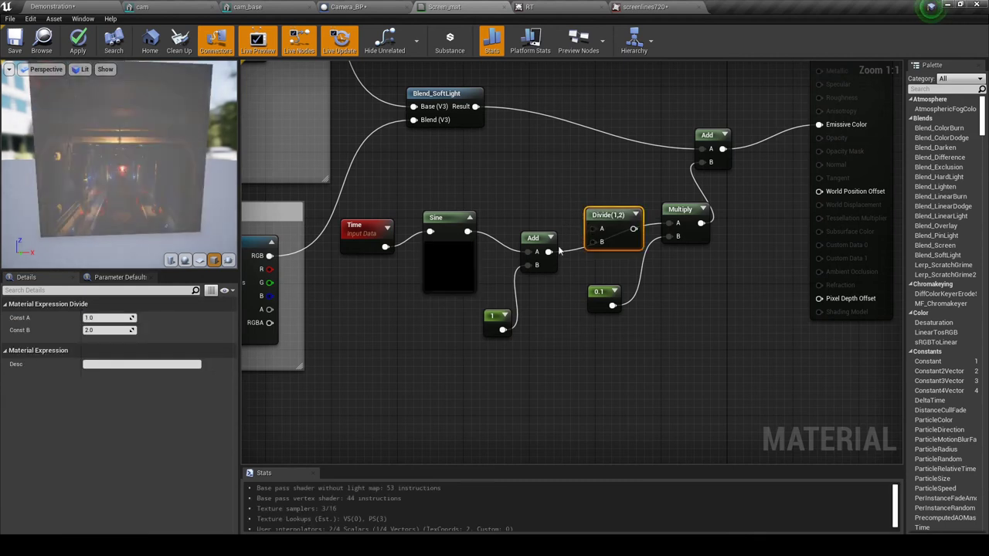
pyautogui.keyDown('ctrl'); pyautogui.moveTo(564, 257); pyautogui.dragTo(633, 229); pyautogui.keyUp('ctrl')
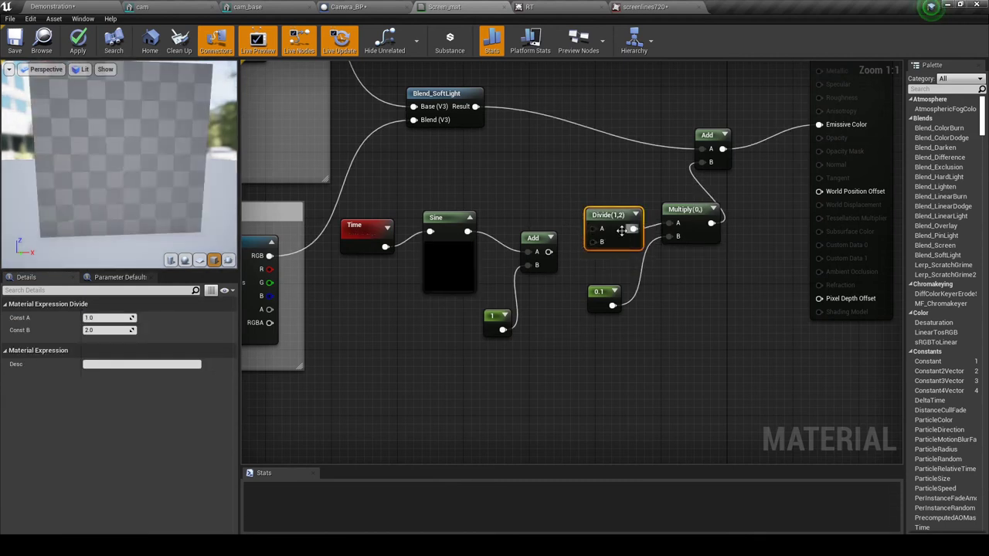
pyautogui.moveTo(548, 255); pyautogui.dragTo(596, 245)
# Step: Make room around the Divide node and feed a new constant of 2 into its B input
pyautogui.click(593, 293)
pyautogui.moveTo(593, 294); pyautogui.dragTo(610, 327)
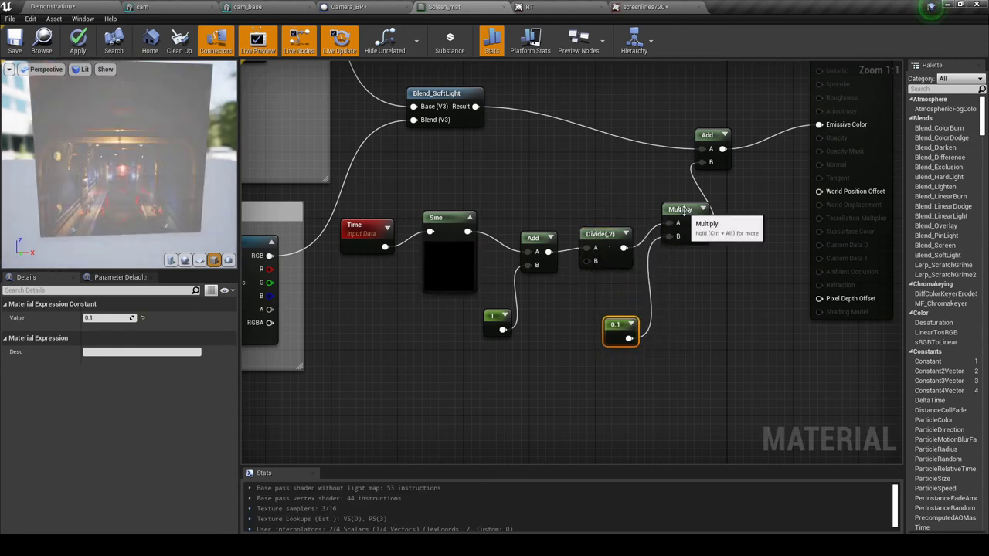
pyautogui.moveTo(680, 209); pyautogui.dragTo(705, 218)
pyautogui.moveTo(709, 136); pyautogui.dragTo(785, 152)
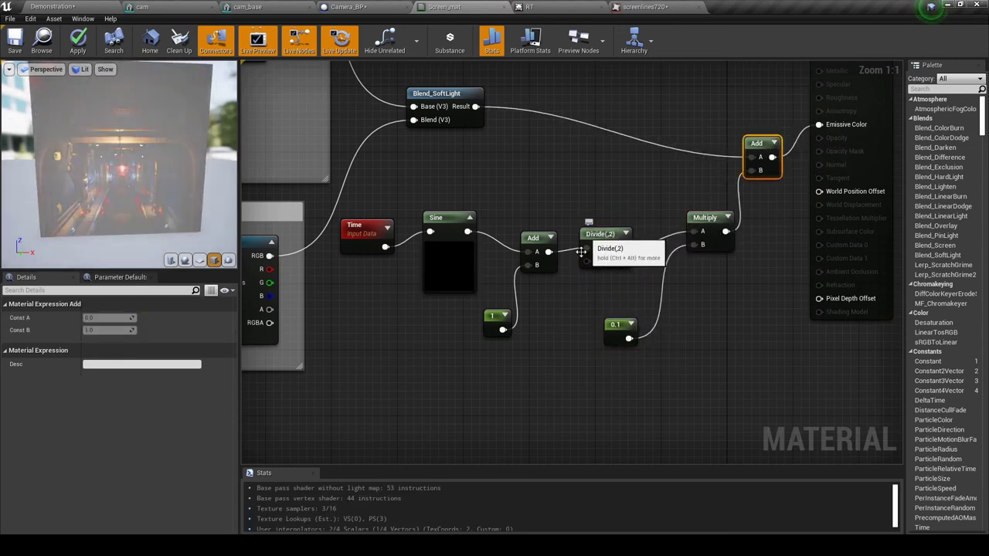
pyautogui.click(559, 303)
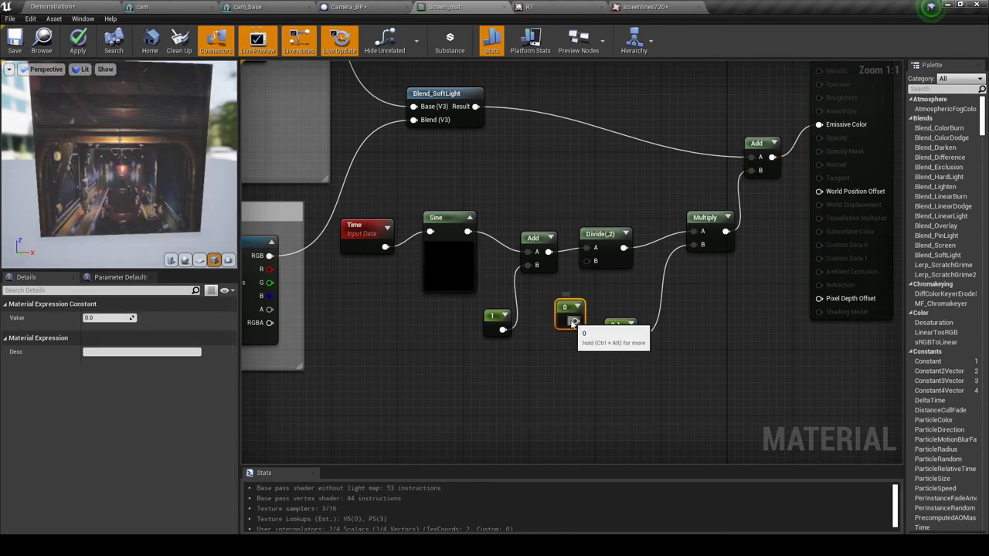
pyautogui.moveTo(589, 265); pyautogui.dragTo(590, 263)
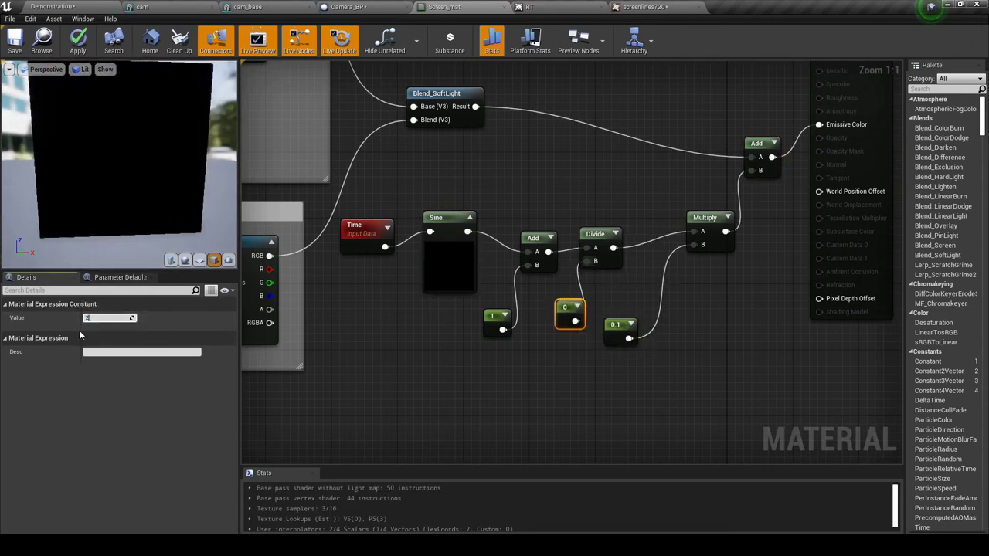
pyautogui.press('Return')
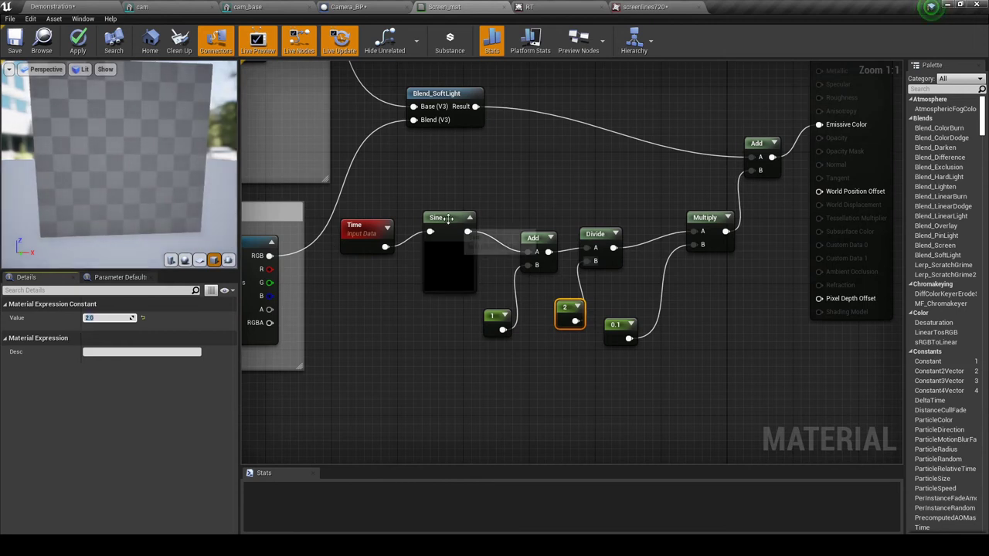
# Step: Tidy the flicker chain by evenly repositioning Sine, Add, Divide, Multiply, their constants and the final Add node
pyautogui.moveTo(446, 218); pyautogui.dragTo(437, 227)
pyautogui.moveTo(488, 317); pyautogui.dragTo(442, 327)
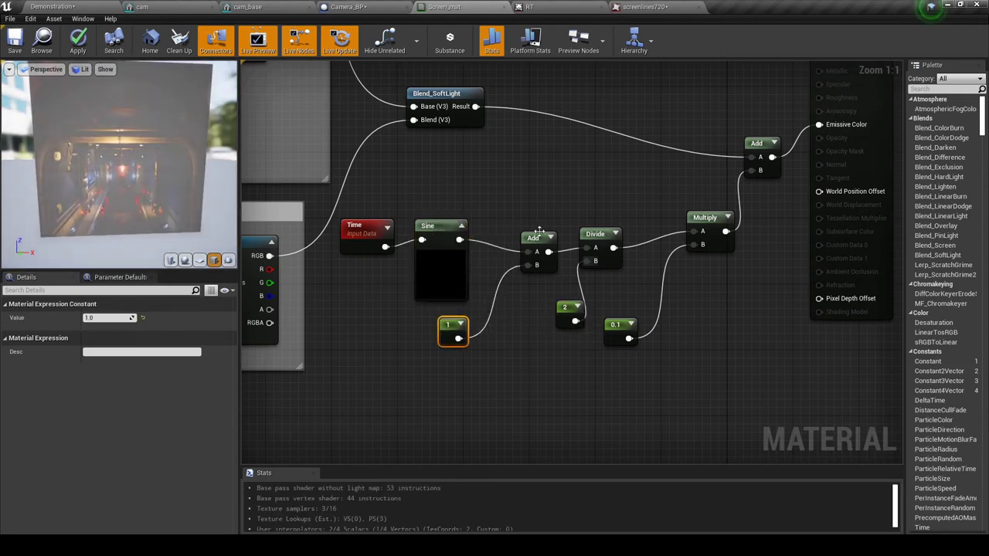
pyautogui.moveTo(527, 237); pyautogui.dragTo(510, 242)
pyautogui.moveTo(569, 309); pyautogui.dragTo(532, 310)
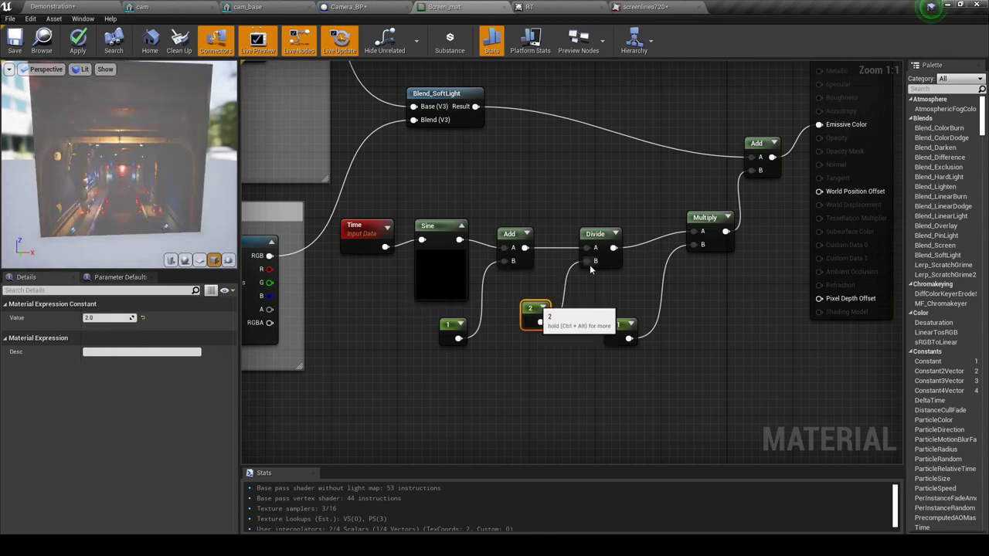
pyautogui.moveTo(595, 234); pyautogui.dragTo(579, 242)
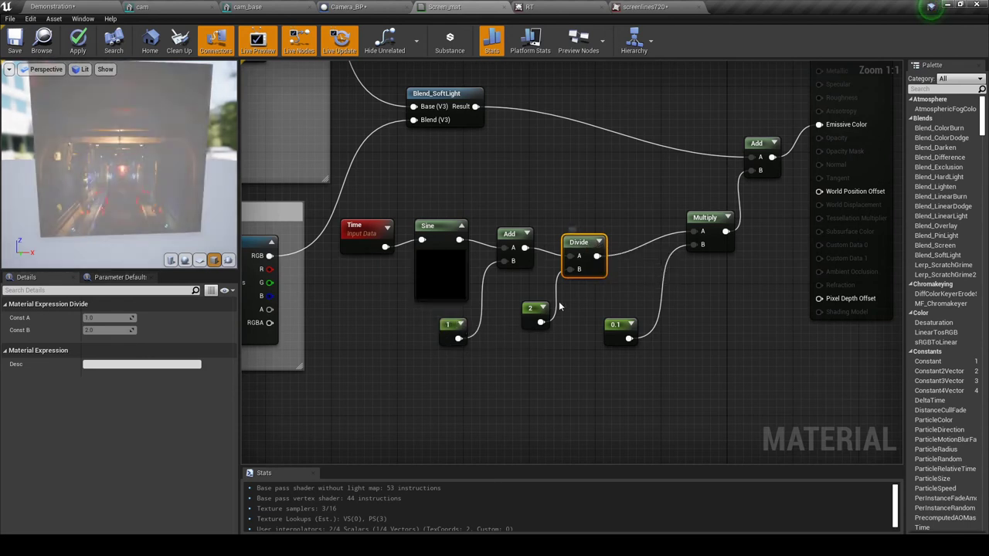
pyautogui.moveTo(705, 218); pyautogui.dragTo(663, 226)
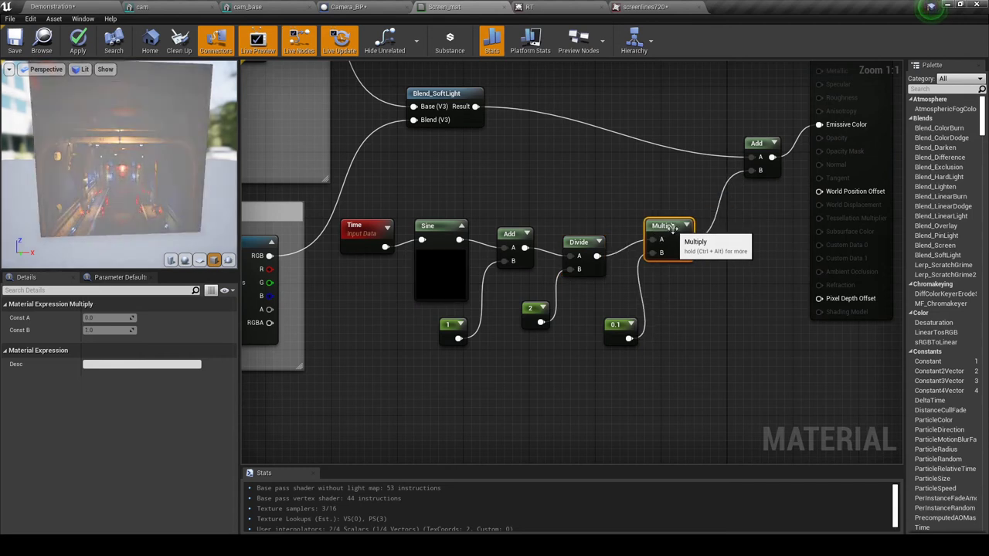
pyautogui.moveTo(611, 332); pyautogui.dragTo(601, 333)
pyautogui.moveTo(756, 144); pyautogui.dragTo(731, 144)
pyautogui.click(655, 226)
pyautogui.moveTo(654, 230); pyautogui.dragTo(646, 222)
pyautogui.moveTo(732, 401); pyautogui.dragTo(692, 430, button='right')
pyautogui.click(693, 430)
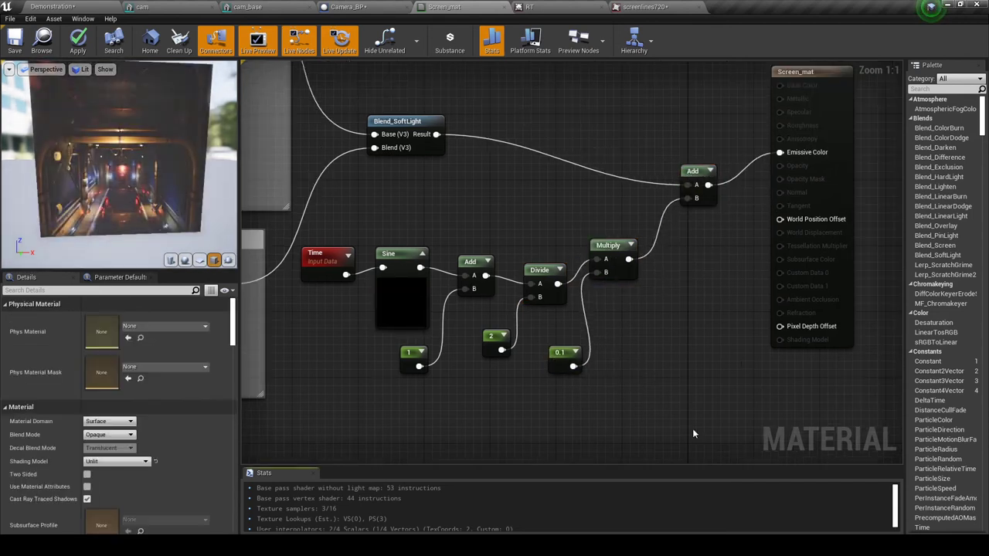
# Step: Replace the final Add node with a second Blend_SoftLight node, feeding the first Blend_SoftLight result into its Base input
pyautogui.click(696, 170)
pyautogui.press('Delete')
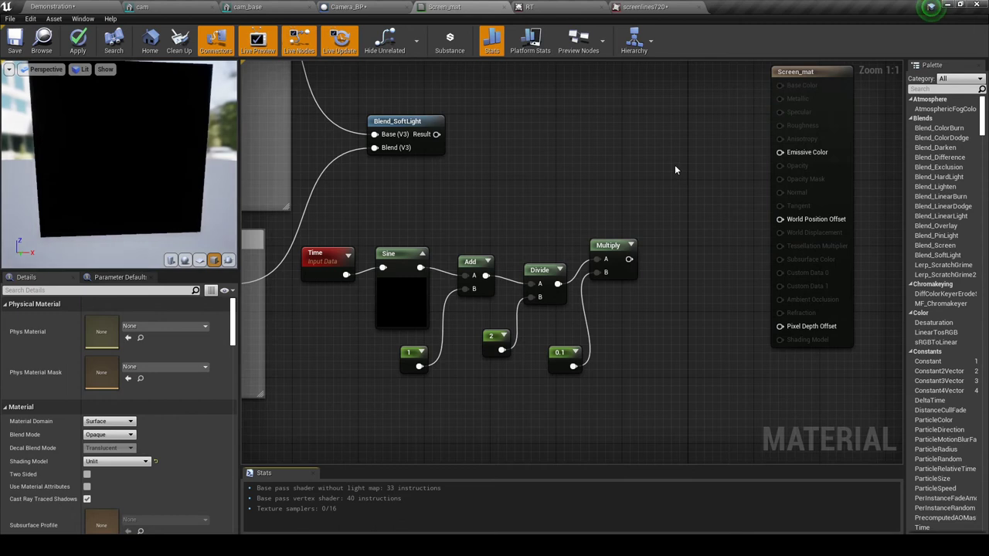
pyautogui.rightClick(675, 165)
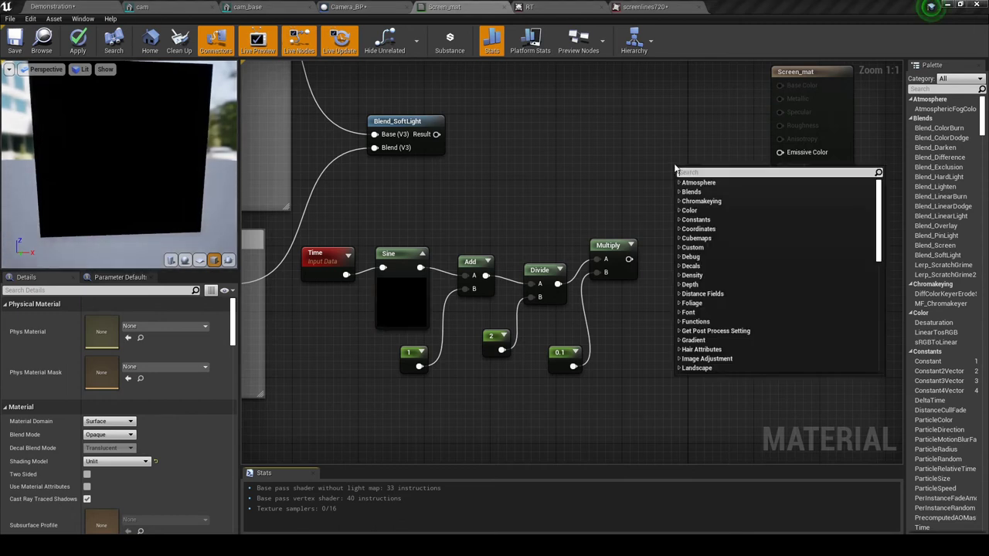
pyautogui.write('soft light')
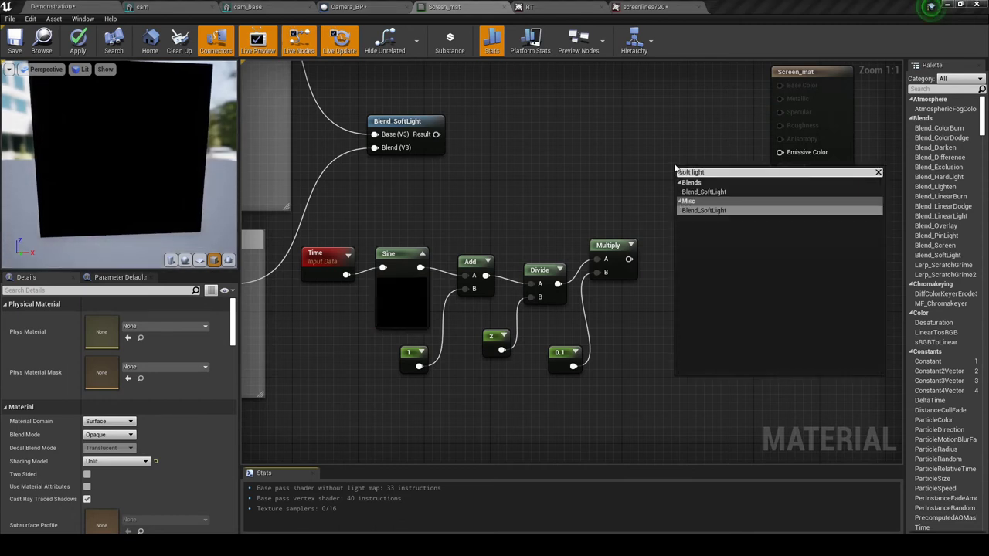
pyautogui.press('Return')
pyautogui.moveTo(682, 167)
pyautogui.mouseDown()
pyautogui.moveTo(672, 156)
pyautogui.moveTo(663, 168)
pyautogui.mouseUp()
# Step: Connect Multiply to the second Blend_SoftLight's Blend input and its Result to Emissive Color, and inspect the preview up close
pyautogui.moveTo(629, 259); pyautogui.dragTo(643, 259)
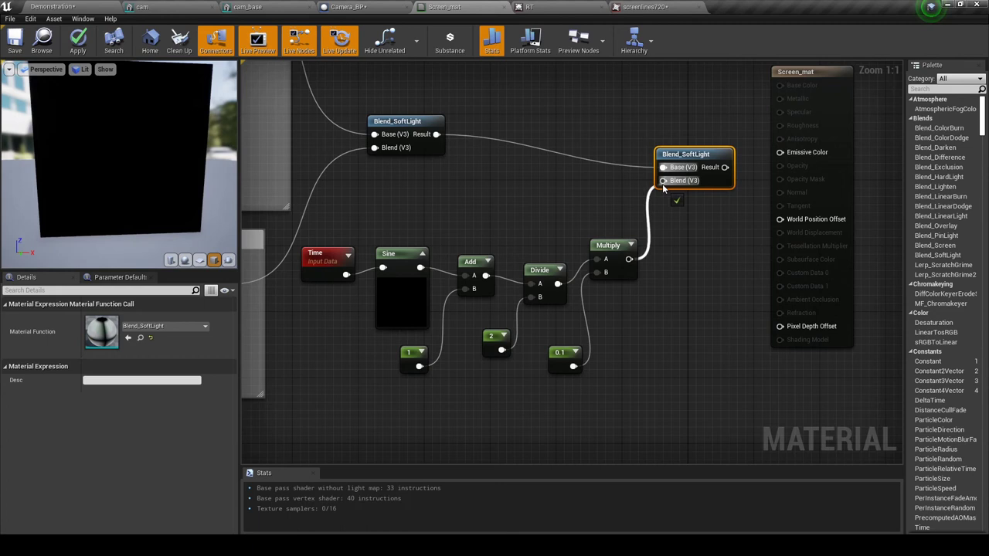
pyautogui.moveTo(667, 182); pyautogui.dragTo(664, 180)
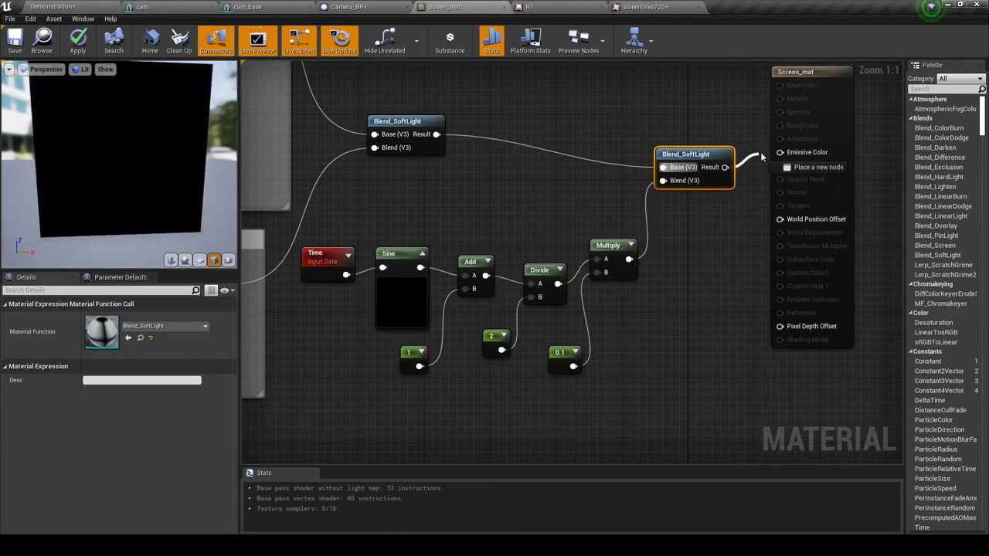
pyautogui.moveTo(780, 154); pyautogui.dragTo(780, 153)
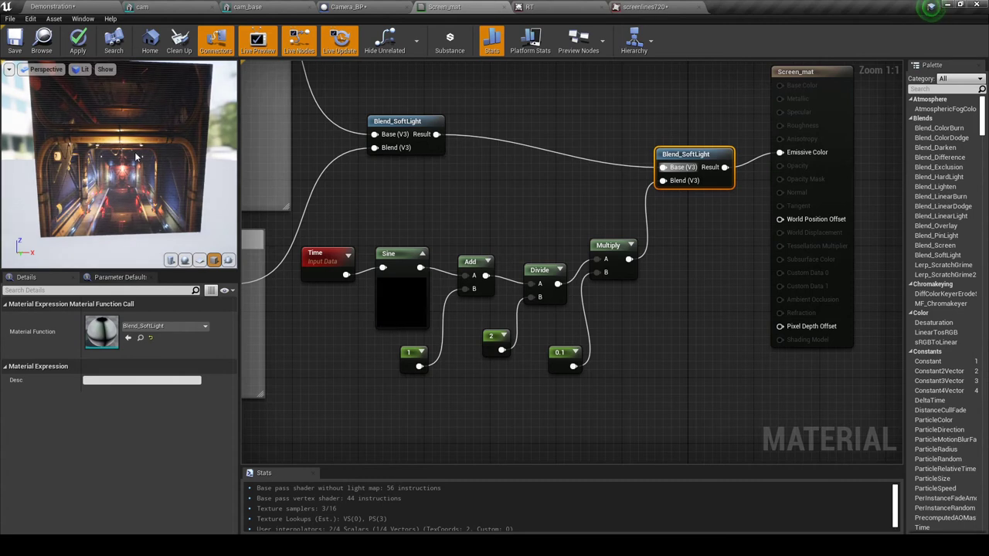
pyautogui.moveTo(112, 207); pyautogui.dragTo(112, 154, button='right')
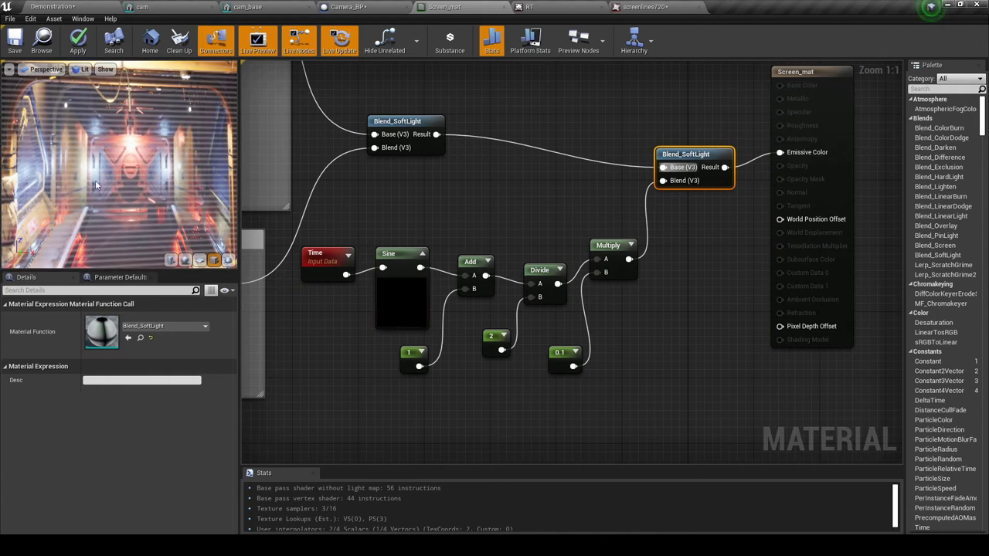
# Step: Move the Screen_mat output and second Blend_SoftLight node further right, and place the whole flicker chain below the Interference group
pyautogui.moveTo(636, 322); pyautogui.dragTo(663, 324, button='right')
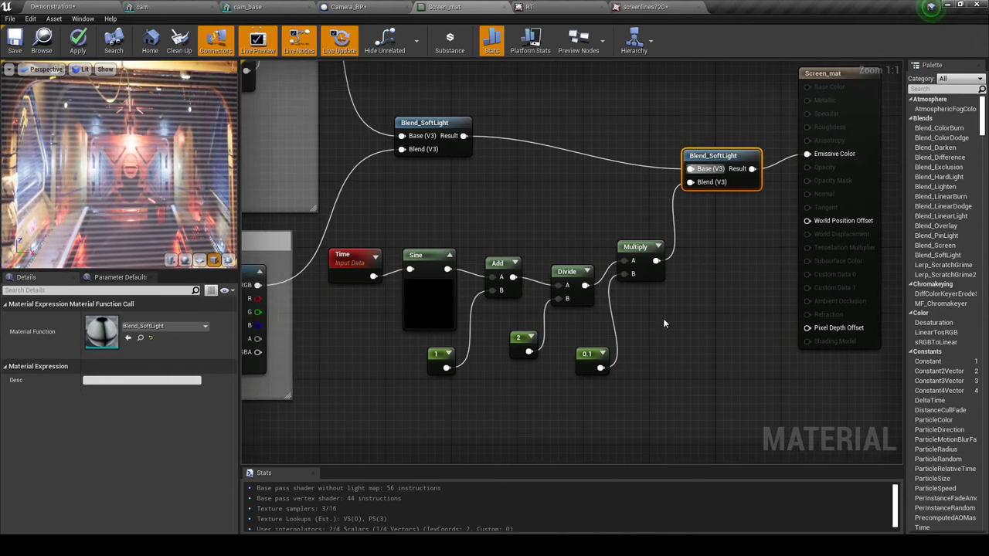
pyautogui.scroll(-5, 635, 247)
pyautogui.click(649, 229)
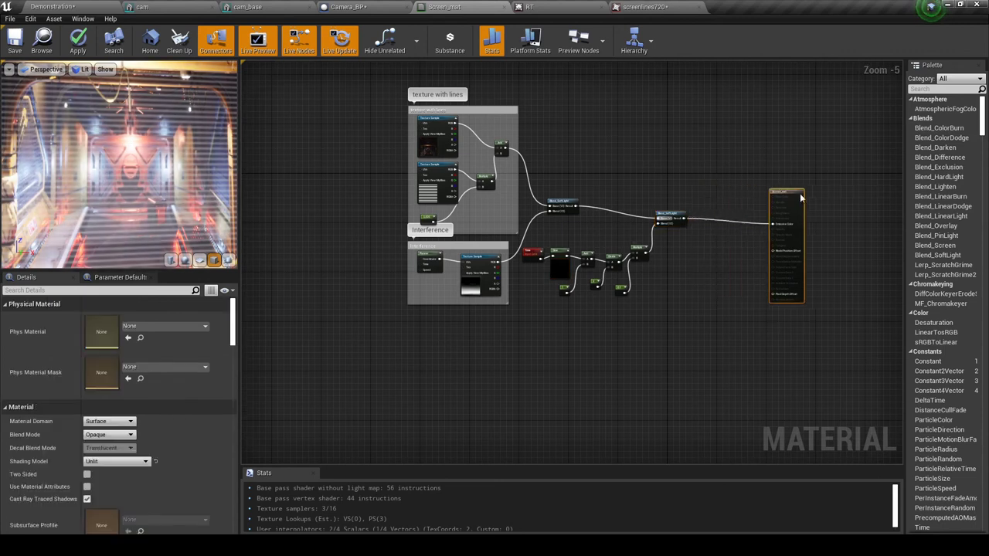
pyautogui.moveTo(671, 216); pyautogui.dragTo(699, 219)
pyautogui.moveTo(655, 304); pyautogui.dragTo(488, 337)
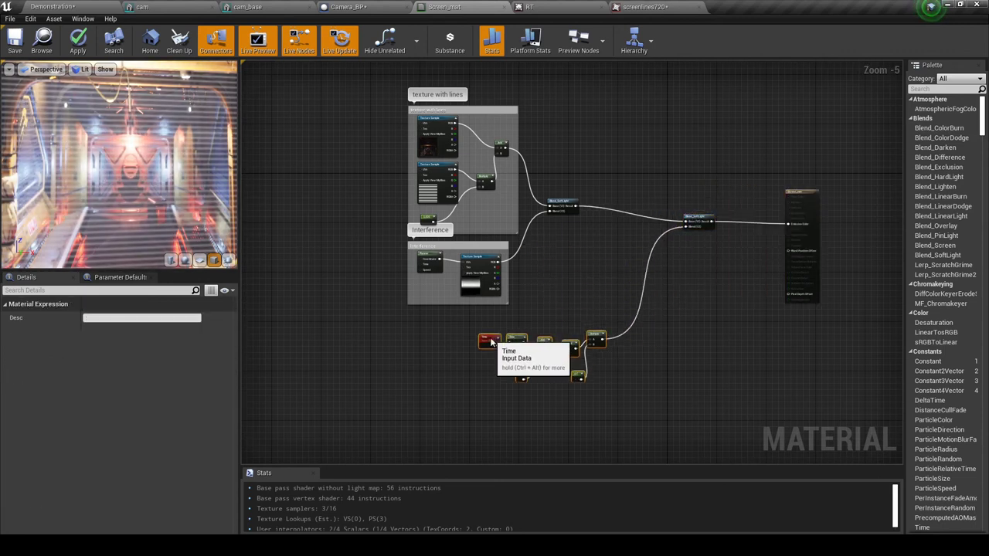
# Step: Set the constant feeding the flicker chain's Multiply node to 0.3 and inspect the effect in the preview
pyautogui.moveTo(607, 297); pyautogui.dragTo(593, 264, button='right')
pyautogui.scroll(6, 553, 309)
pyautogui.moveTo(537, 277); pyautogui.dragTo(607, 295, button='right')
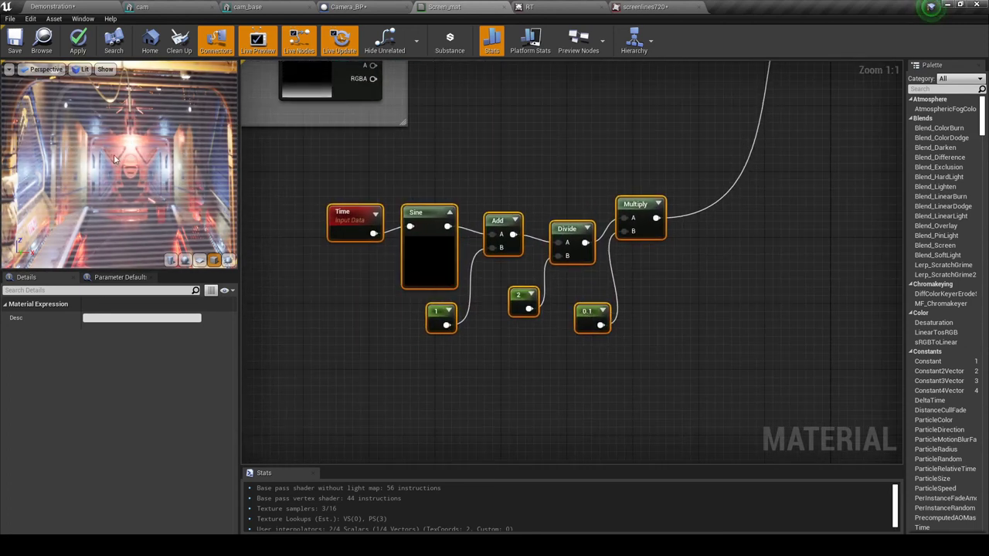
pyautogui.click(591, 315)
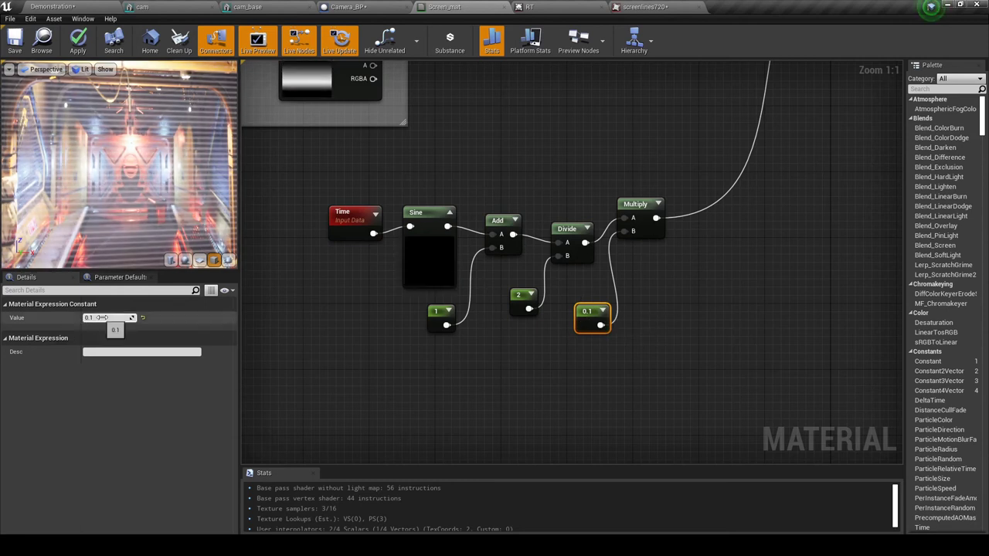
pyautogui.click(124, 318)
pyautogui.write('0.3')
pyautogui.press('Return')
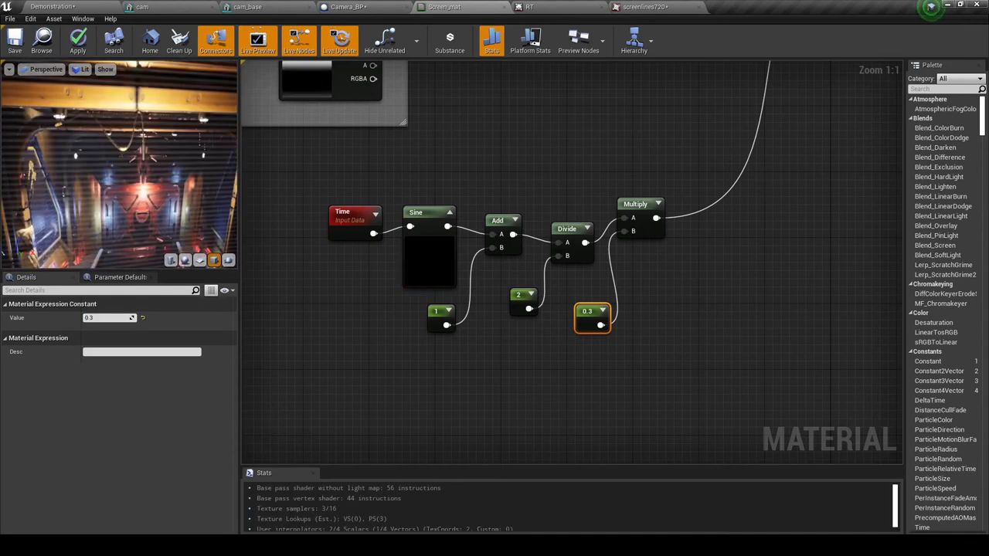
pyautogui.scroll(-5, 128, 169)
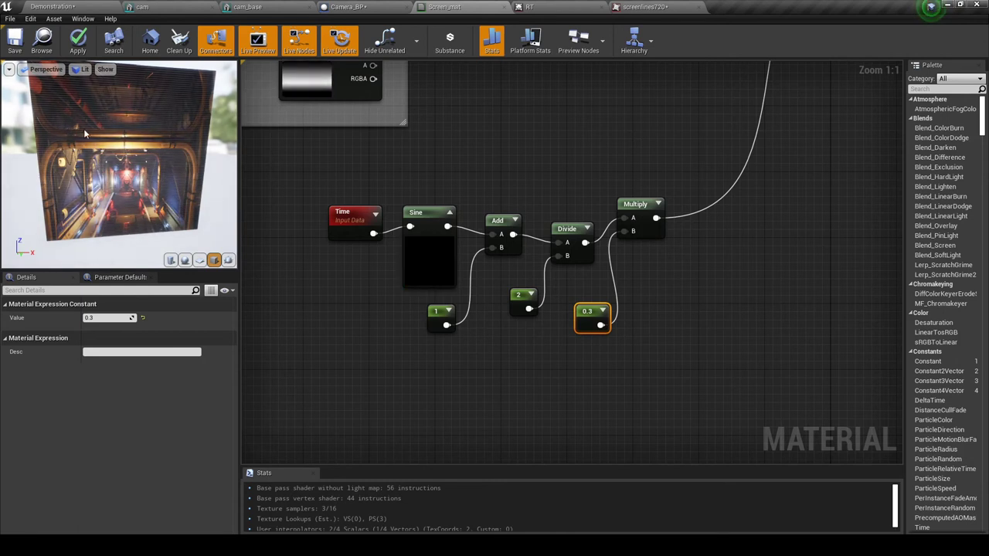
pyautogui.moveTo(84, 129)
pyautogui.mouseDown(button='right')
pyautogui.moveTo(84, 85)
pyautogui.moveTo(84, 135)
pyautogui.mouseUp(button='right')
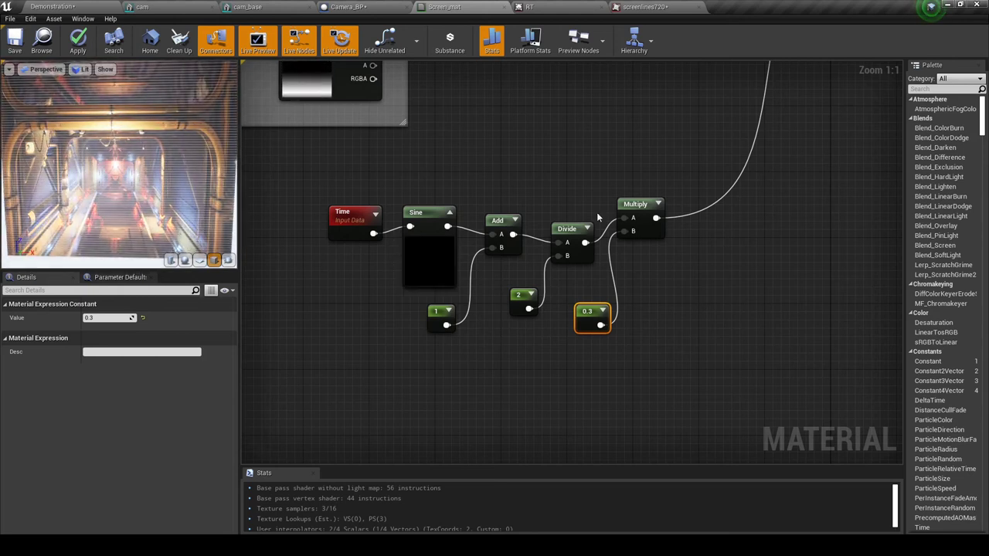
# Step: Enclose the whole flicker chain, from Time to Multiply with its constants, in a comment titled "Flicker 1"
pyautogui.moveTo(730, 366); pyautogui.dragTo(405, 164)
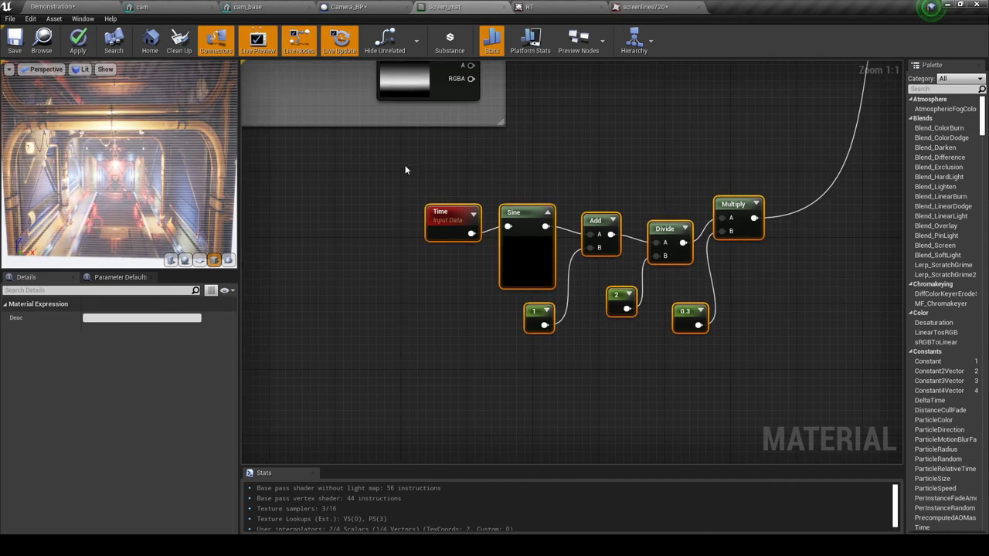
pyautogui.write('c')
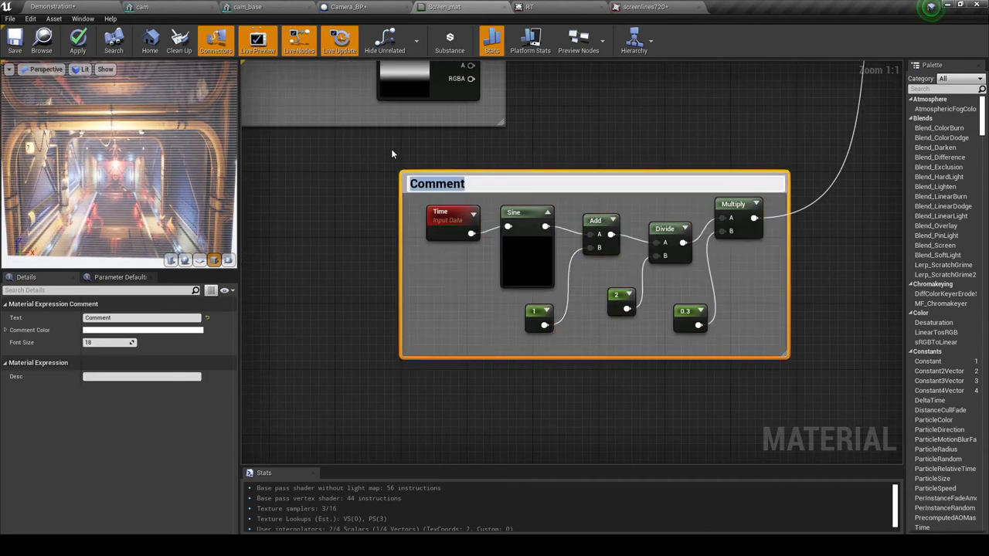
pyautogui.write('Flicker 1')
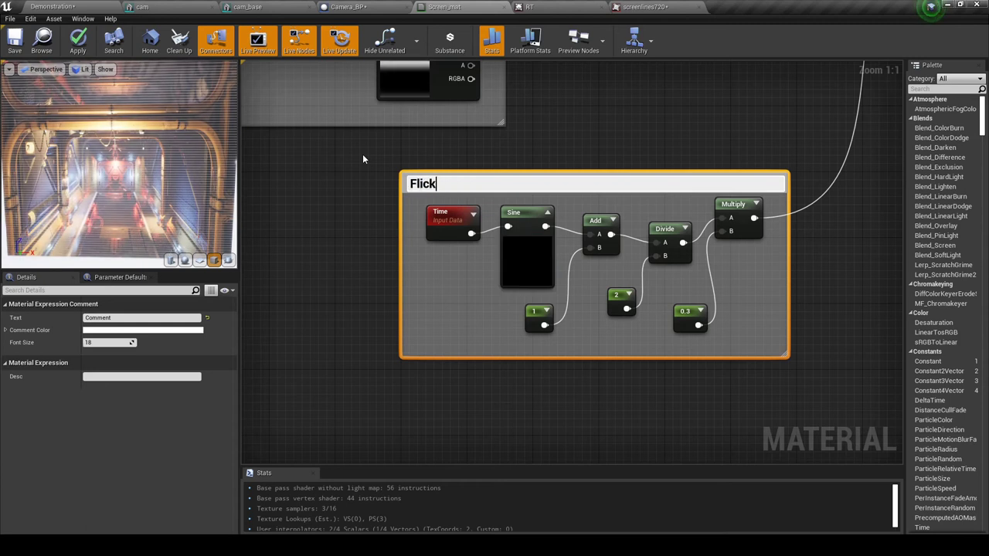
pyautogui.press('Return')
pyautogui.moveTo(700, 126); pyautogui.dragTo(574, 141, button='right')
pyautogui.scroll(-4, 675, 207)
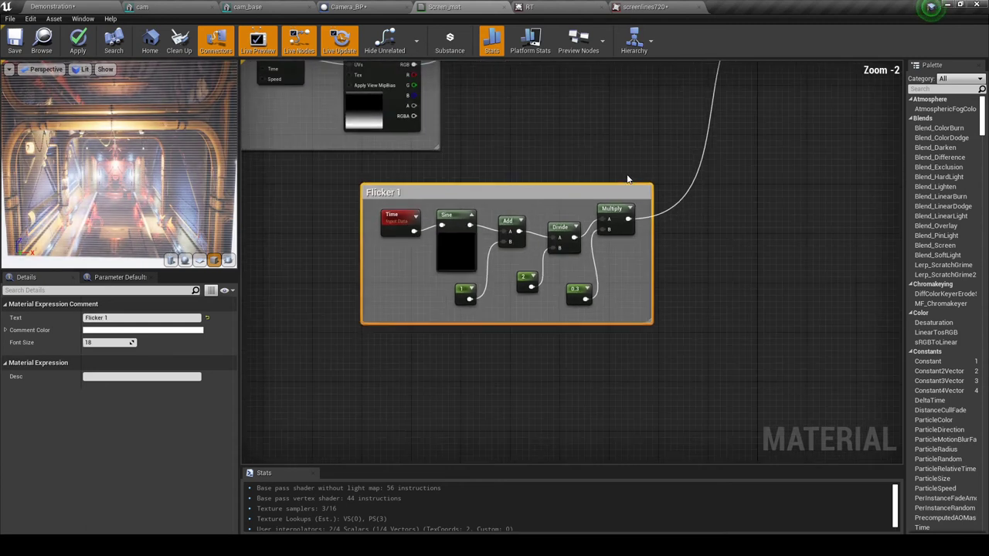
pyautogui.moveTo(603, 246); pyautogui.dragTo(691, 128, button='right')
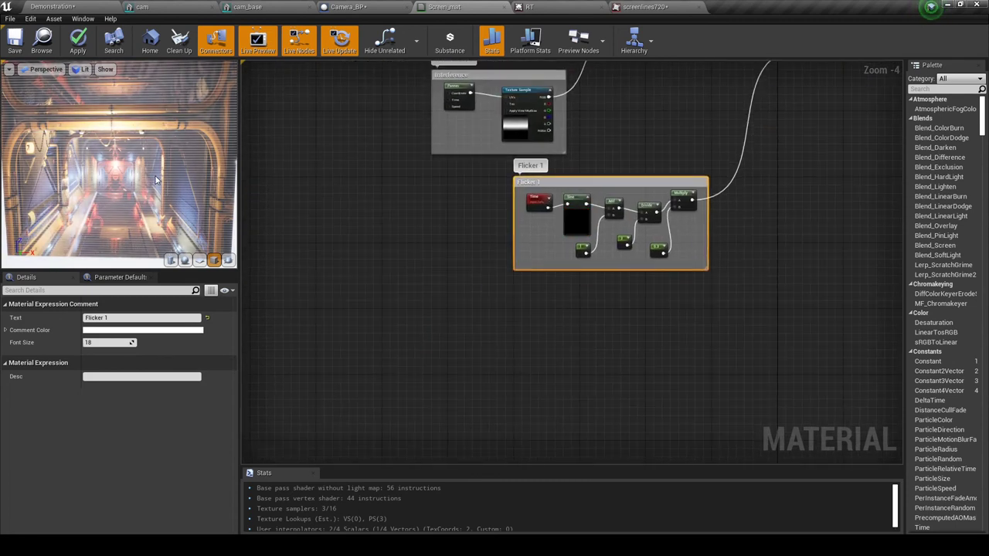
# Step: Duplicate the Flicker 1 comment with all its nodes and place the copy directly beneath the original
pyautogui.click(307, 180)
pyautogui.scroll(4, 458, 309)
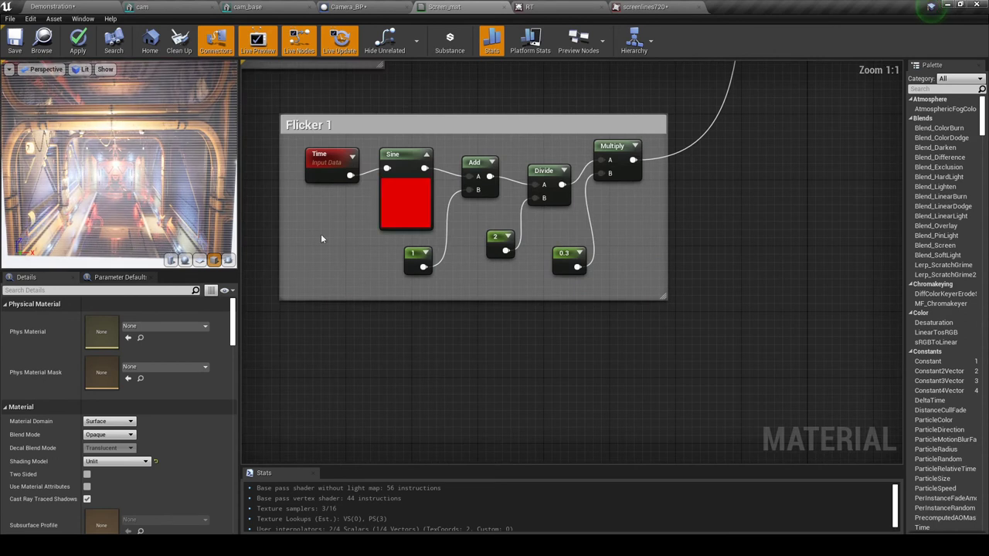
pyautogui.scroll(-1, 697, 296)
pyautogui.moveTo(680, 342); pyautogui.dragTo(310, 129)
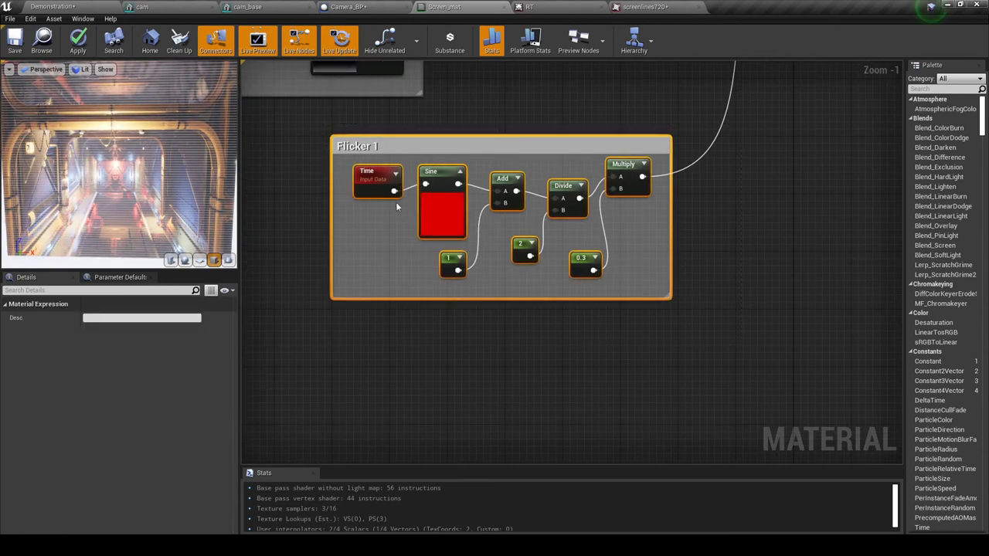
pyautogui.moveTo(567, 343); pyautogui.dragTo(560, 128, button='right')
pyautogui.click(536, 215)
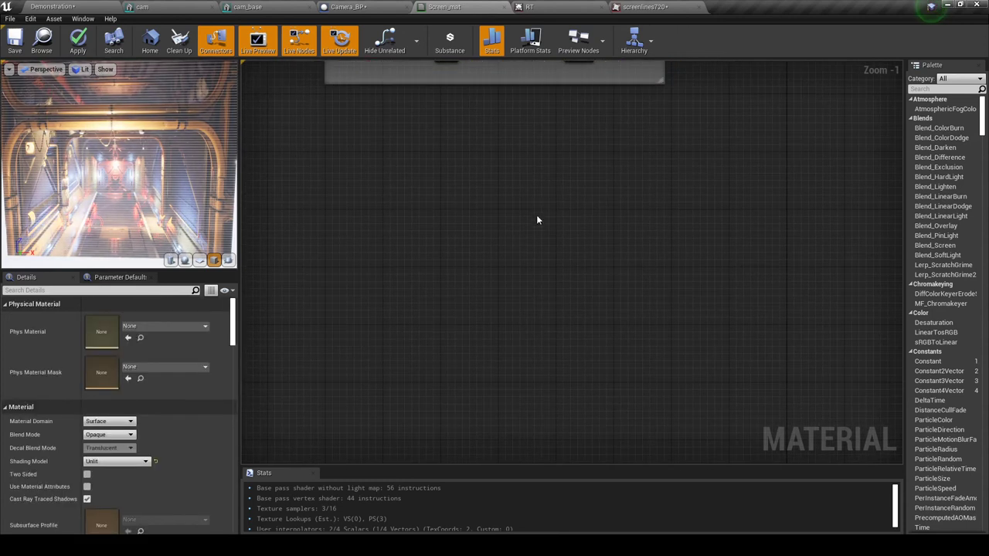
pyautogui.hotkey('ctrl', 'v')
pyautogui.moveTo(543, 227); pyautogui.dragTo(529, 294, button='right')
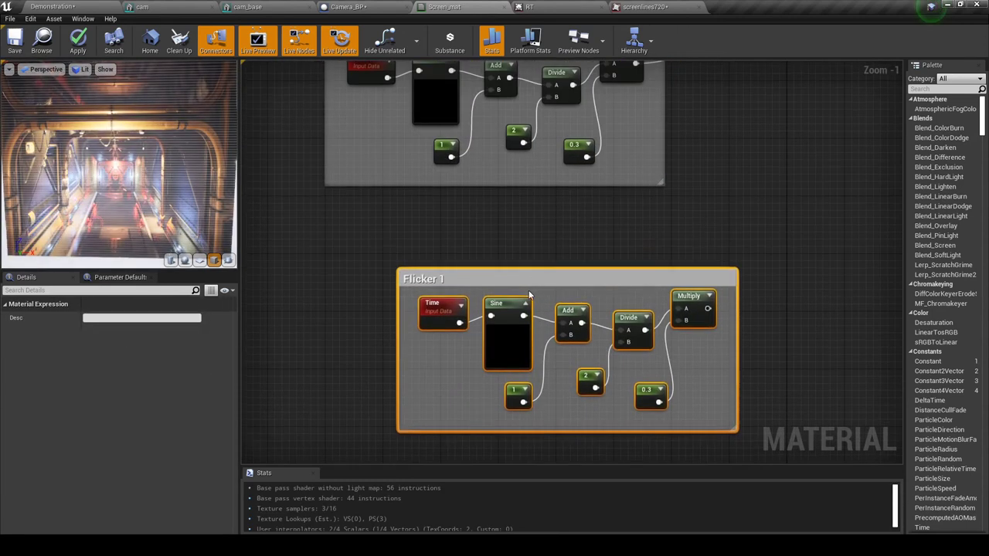
pyautogui.moveTo(539, 275); pyautogui.dragTo(458, 245)
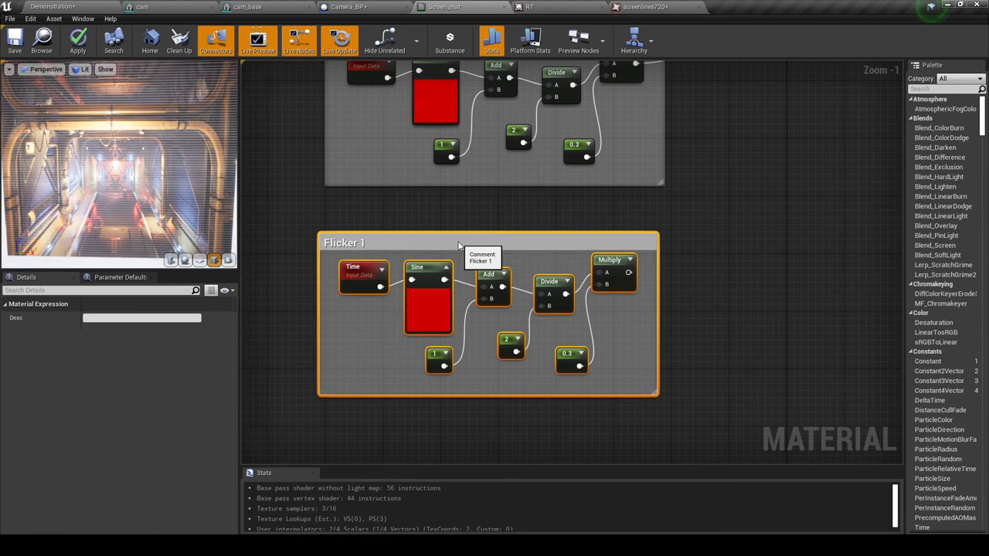
# Step: Rename the duplicated comment group as "Flicker 2"
pyautogui.scroll(-2, 463, 254)
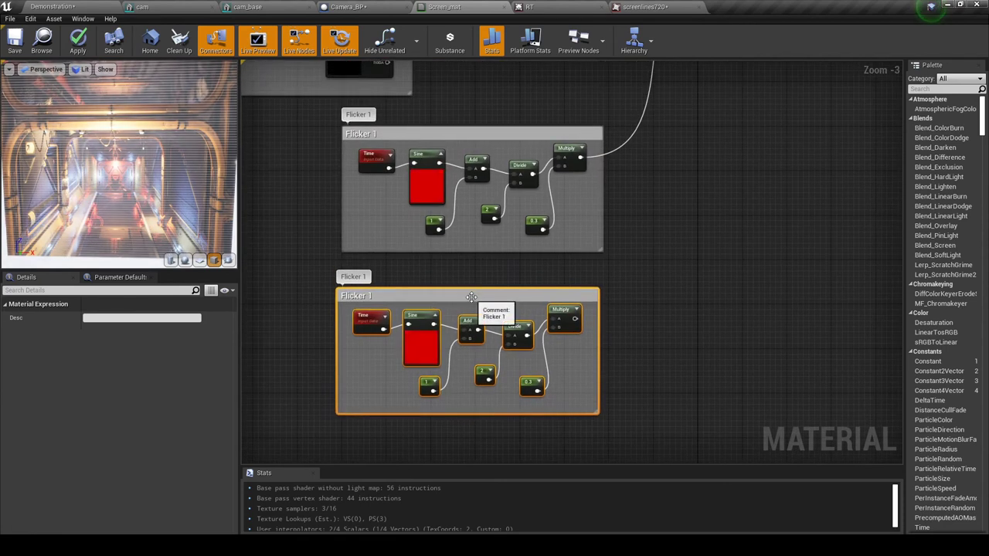
pyautogui.moveTo(529, 267); pyautogui.dragTo(375, 319, button='right')
pyautogui.moveTo(326, 200); pyautogui.dragTo(423, 182, button='right')
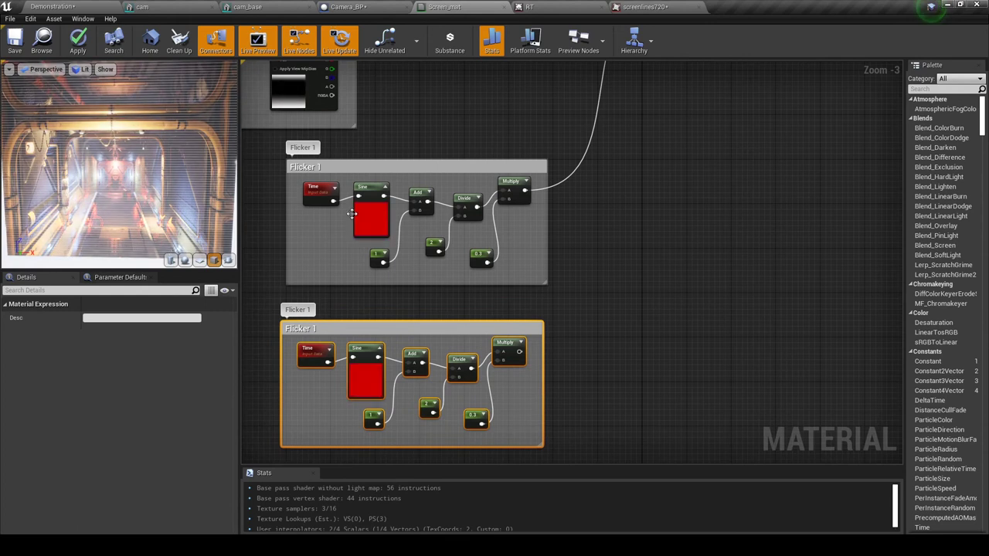
pyautogui.click(320, 329)
pyautogui.click(121, 317)
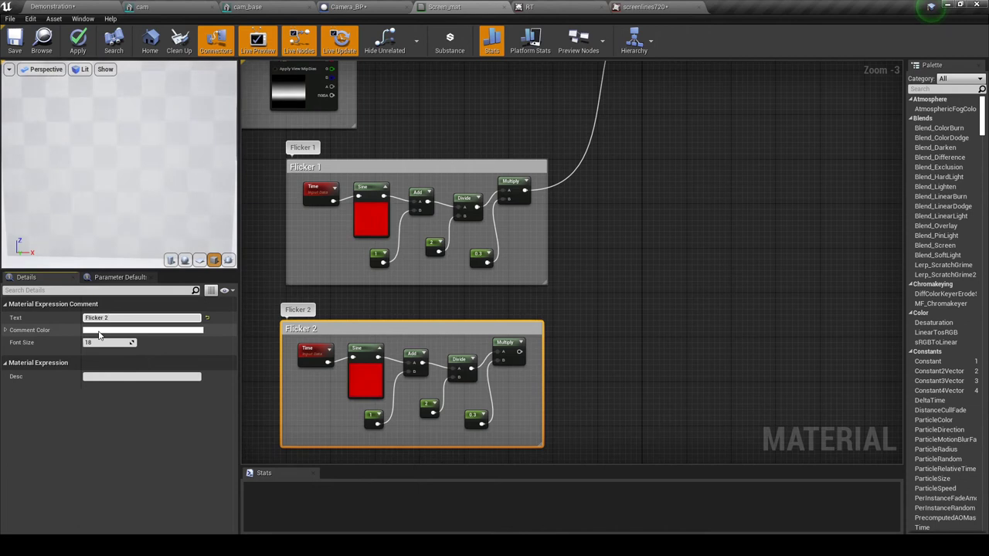
# Step: Try a period of 0.6 on the Flicker 2 Sine node, and settle on 0.4
pyautogui.click(313, 352)
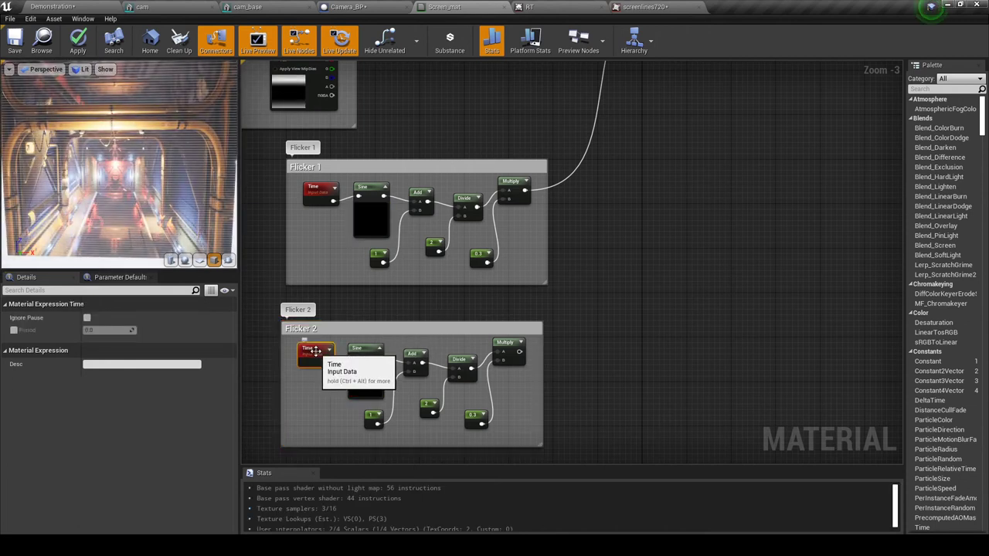
pyautogui.click(362, 353)
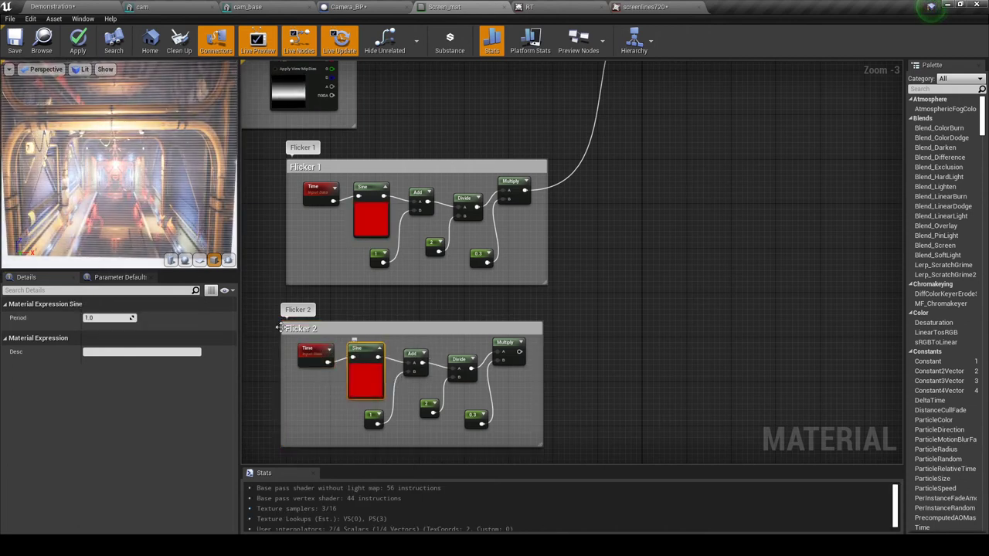
pyautogui.click(108, 318)
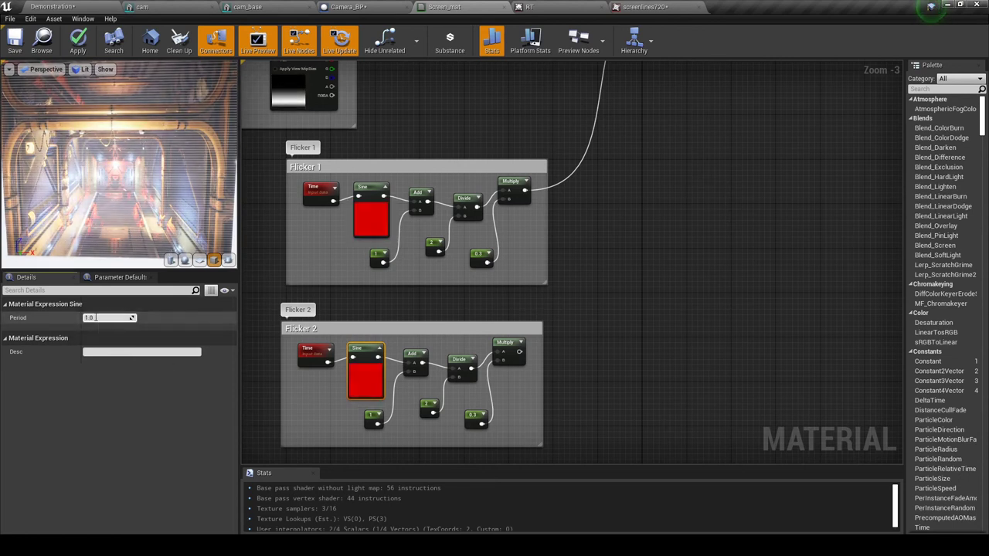
pyautogui.write('0.6')
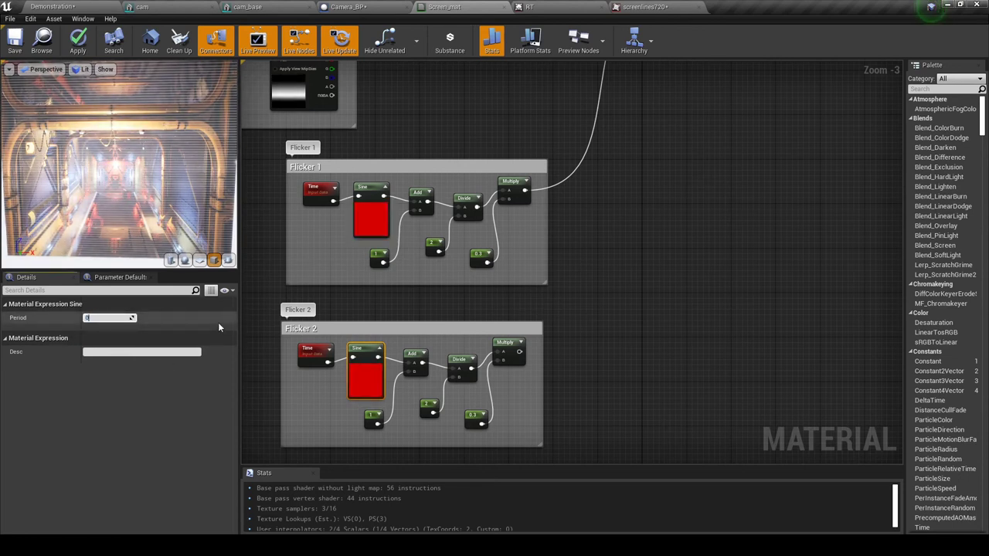
pyautogui.press('Return')
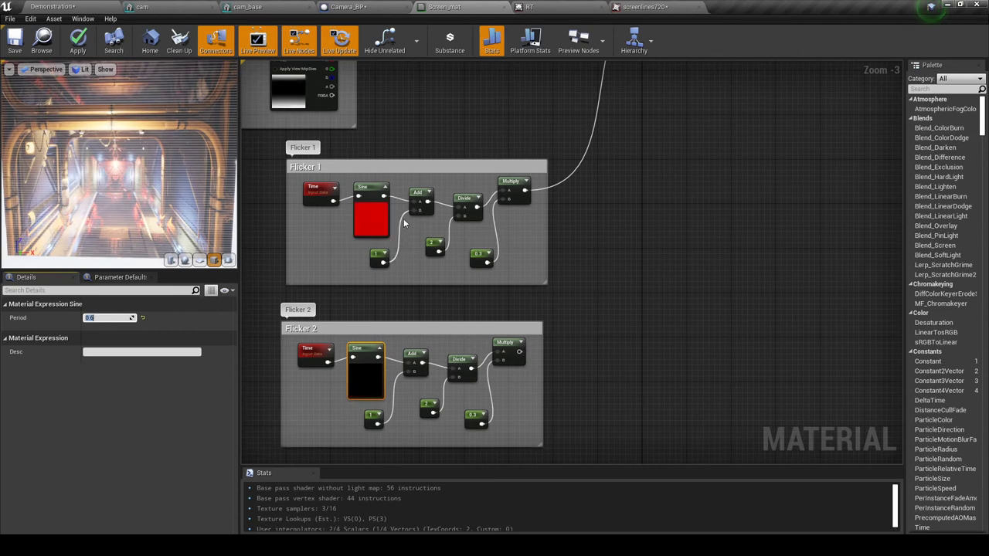
pyautogui.click(99, 319)
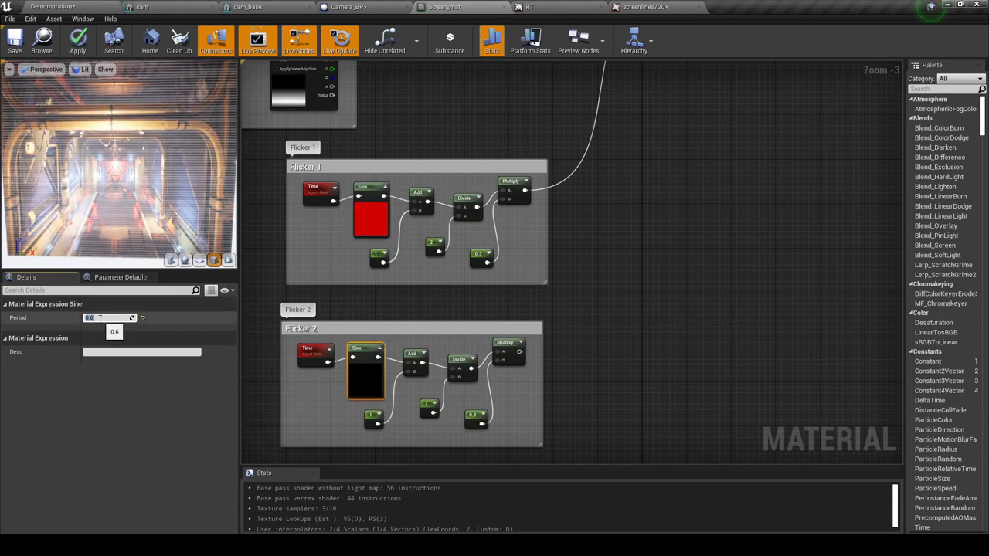
pyautogui.write('0.4')
pyautogui.press('Return')
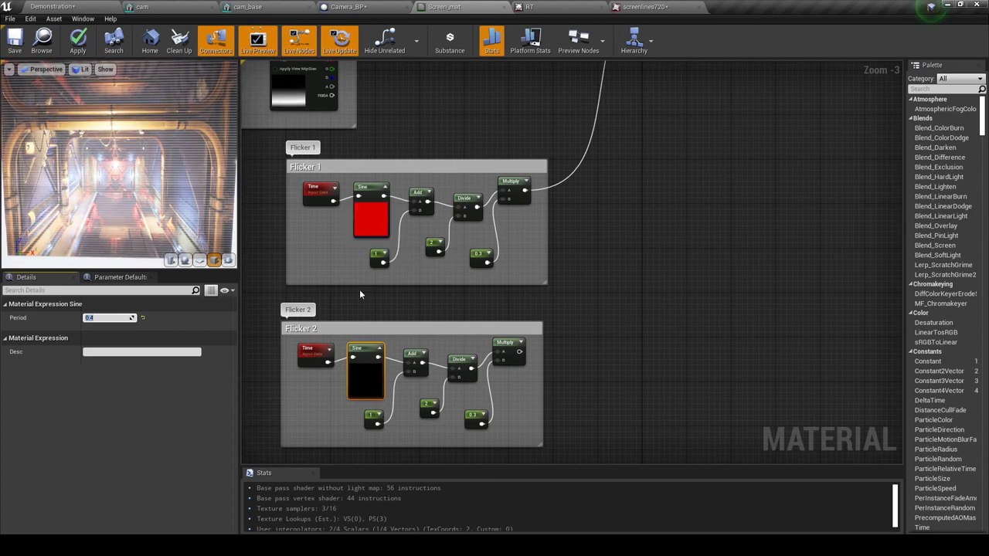
# Step: Add a Max node to the right of the two flicker groups
pyautogui.moveTo(599, 244); pyautogui.dragTo(513, 332, button='right')
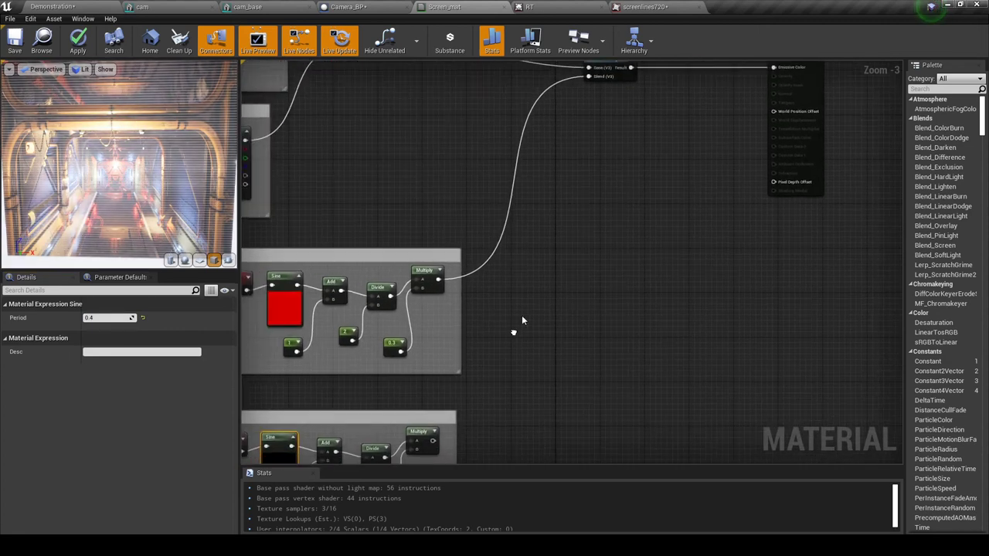
pyautogui.moveTo(630, 189); pyautogui.dragTo(586, 180, button='right')
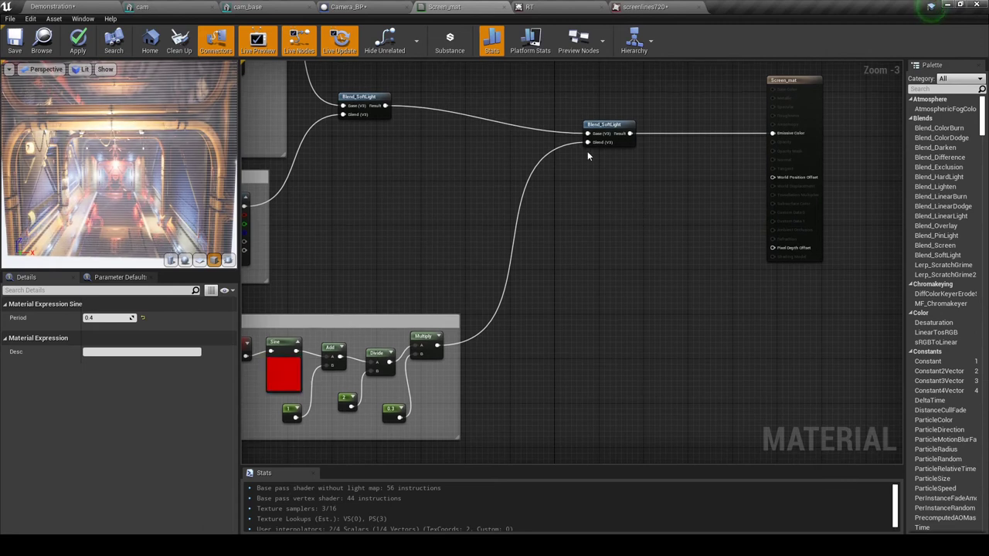
pyautogui.moveTo(490, 330); pyautogui.dragTo(557, 185, button='right')
pyautogui.rightClick(592, 280)
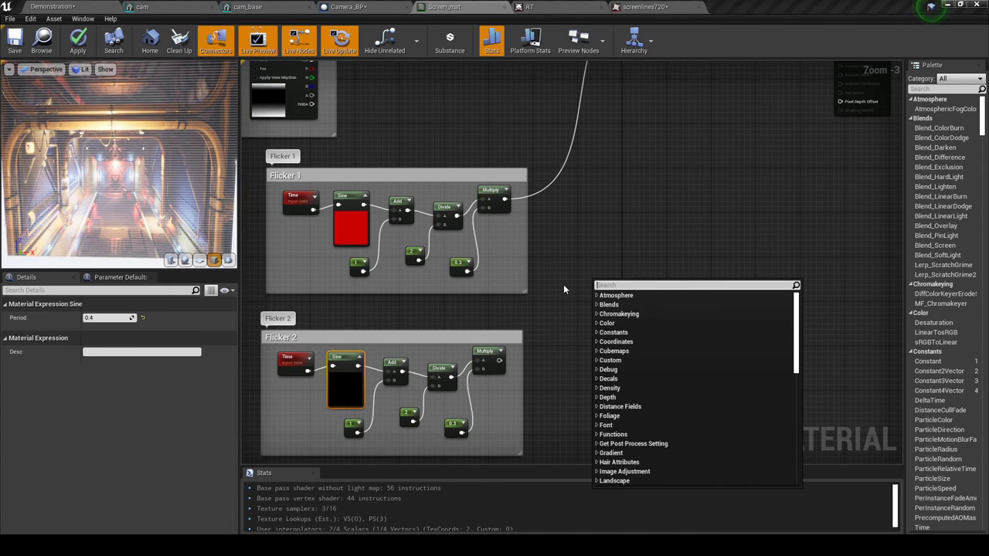
pyautogui.write('max')
pyautogui.press('Return')
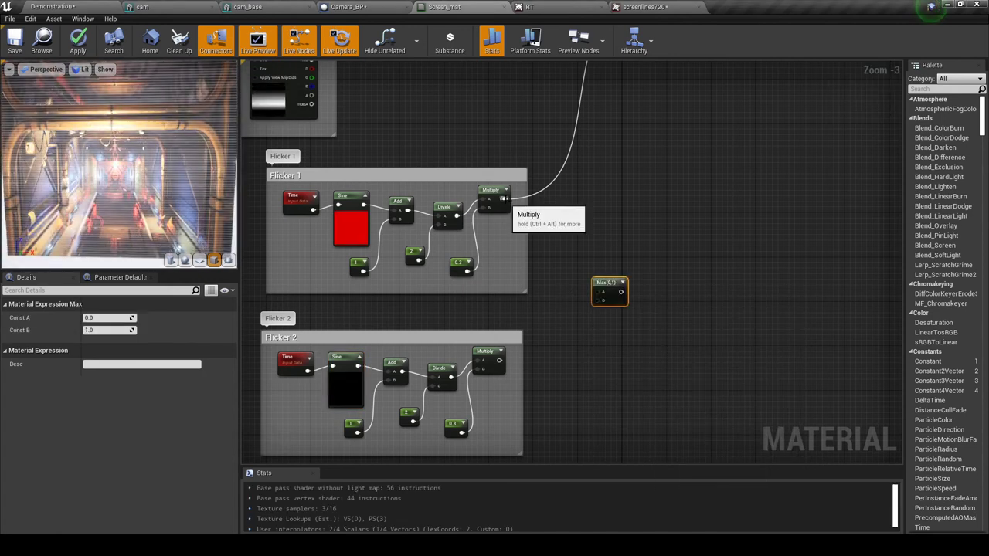
# Step: Route Flicker 1's Multiply through the Max node's A input to the second Blend_SoftLight's Blend, and connect Flicker 2's Multiply to B
pyautogui.moveTo(503, 198)
pyautogui.keyDown('ctrl'); pyautogui.mouseDown()
pyautogui.moveTo(559, 196)
pyautogui.moveTo(661, 261)
pyautogui.moveTo(630, 292)
pyautogui.moveTo(592, 293)
pyautogui.moveTo(504, 199)
pyautogui.mouseUp(); pyautogui.keyUp('ctrl')
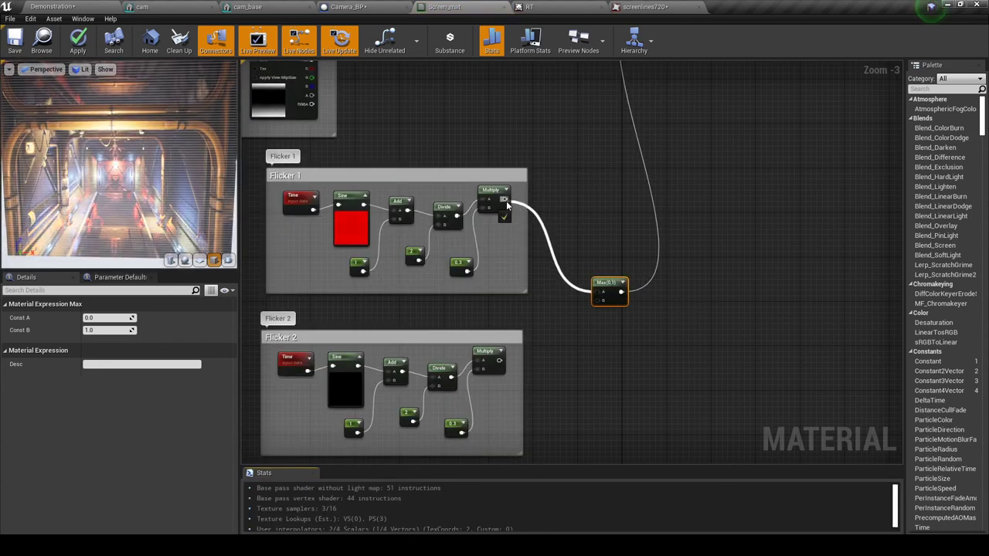
pyautogui.moveTo(600, 300); pyautogui.dragTo(500, 360)
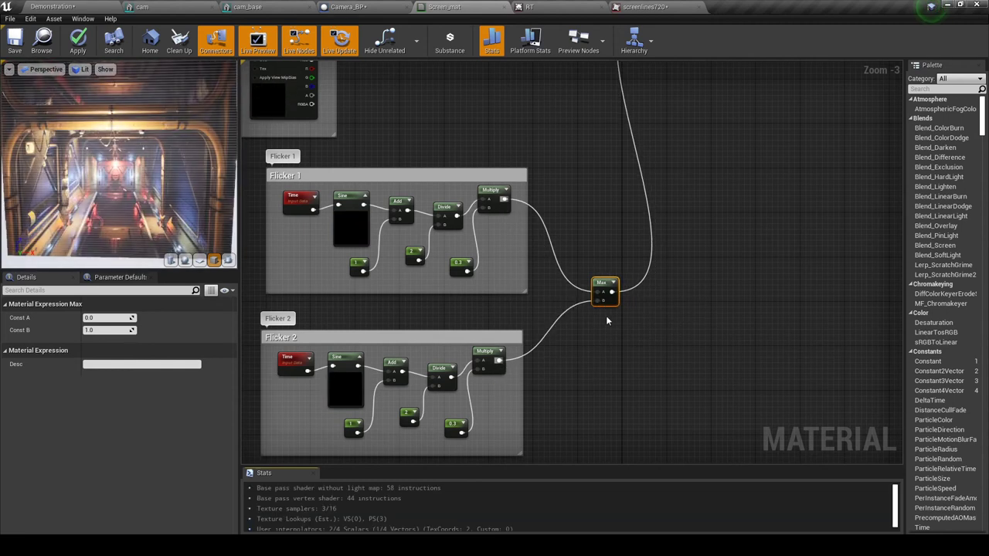
pyautogui.moveTo(629, 192); pyautogui.dragTo(685, 244, button='right')
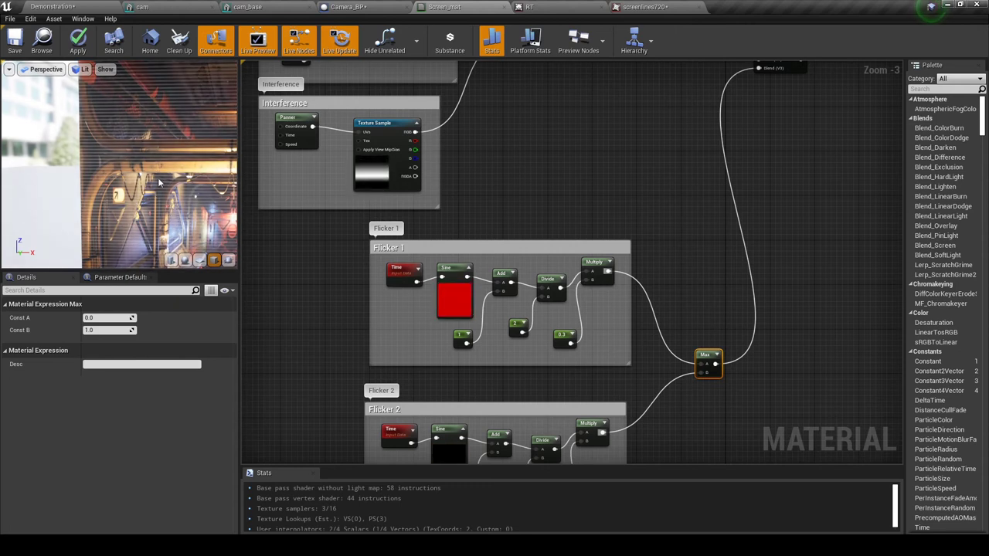
# Step: Set the multiplier constants in the Flicker 2 and Flicker 1 groups to 0.8 each, and save the material
pyautogui.moveTo(663, 359); pyautogui.dragTo(662, 278, button='right')
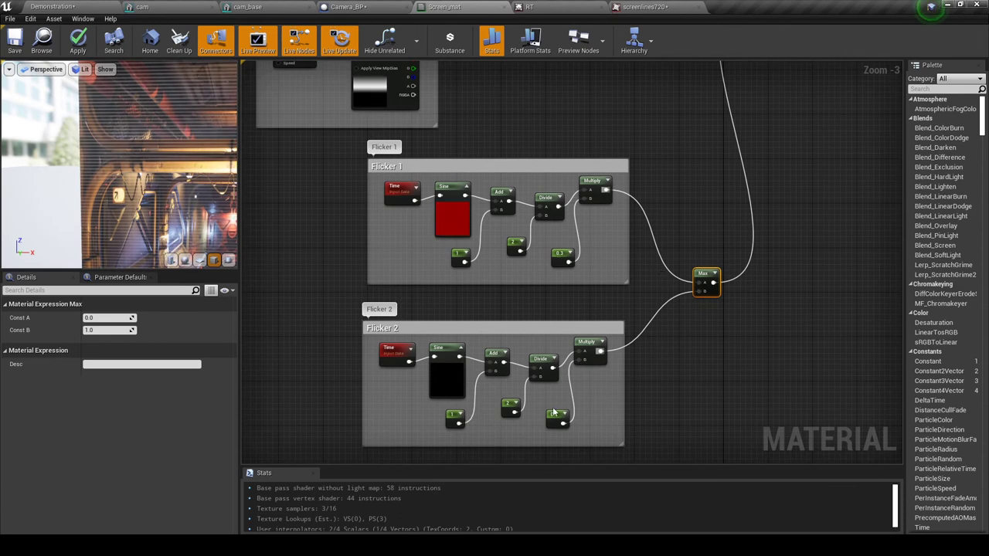
pyautogui.click(557, 418)
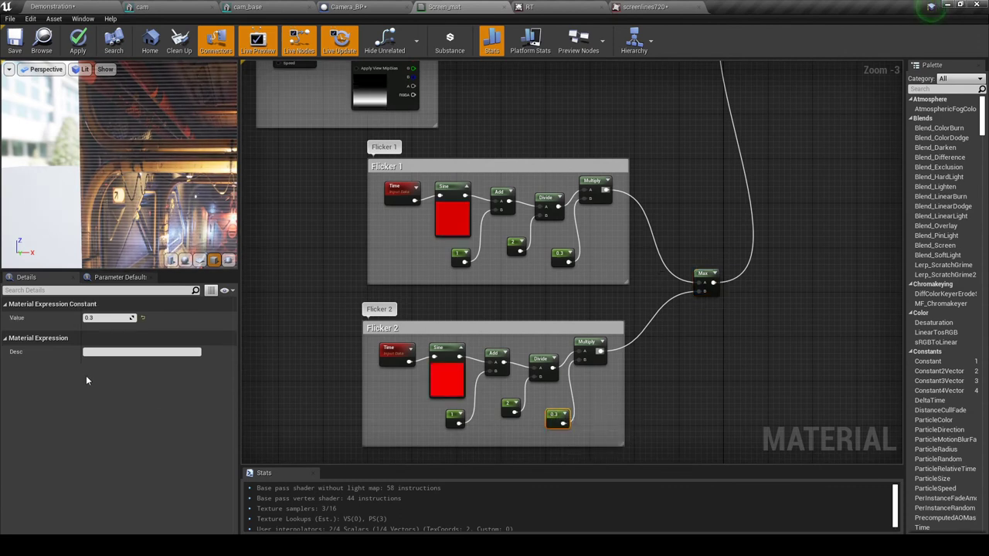
pyautogui.click(128, 318)
pyautogui.write('0.8')
pyautogui.press('Return')
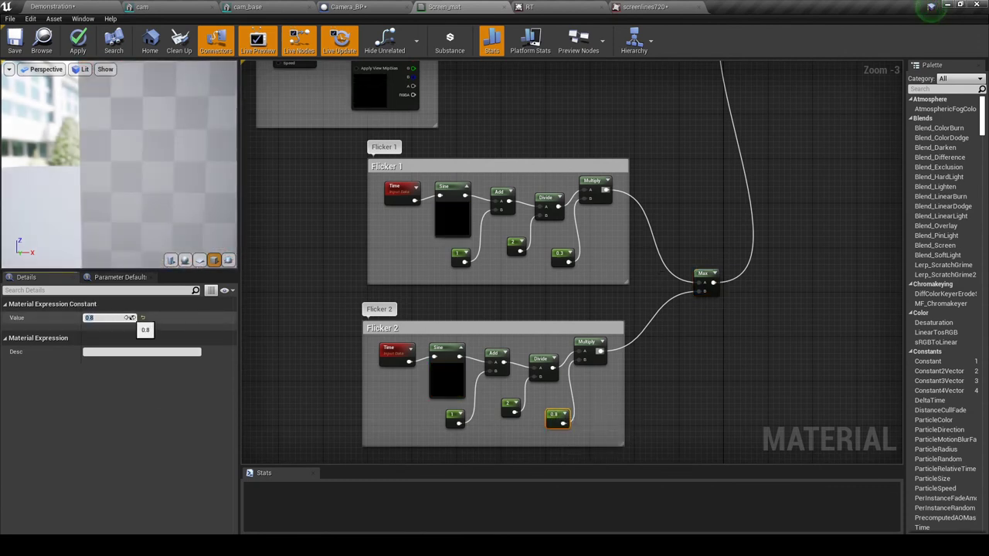
pyautogui.click(559, 257)
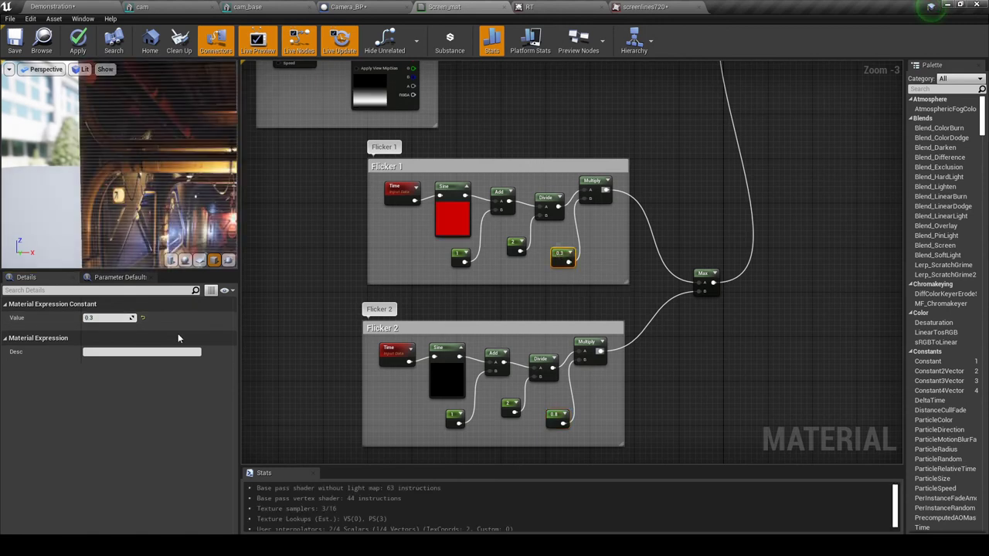
pyautogui.write('0.8')
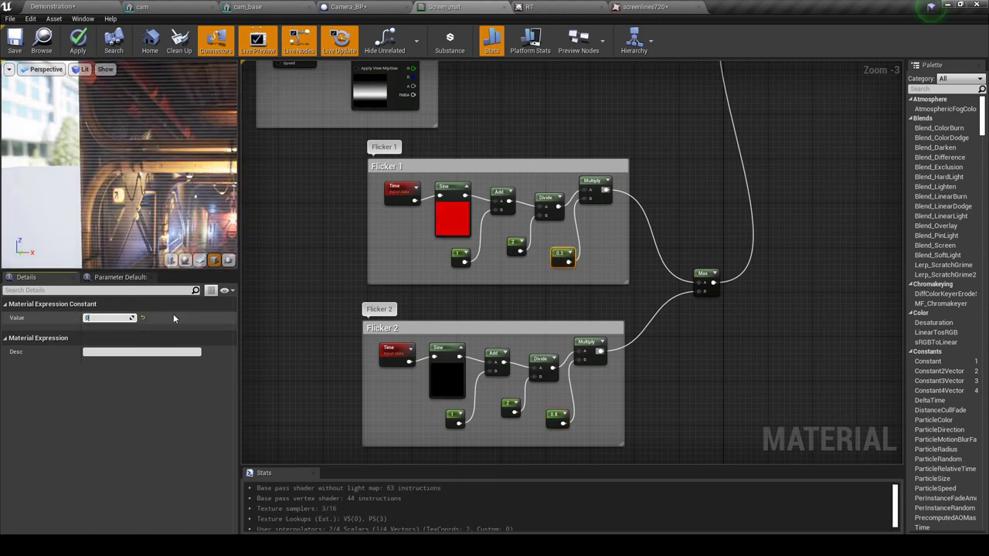
pyautogui.press('Return')
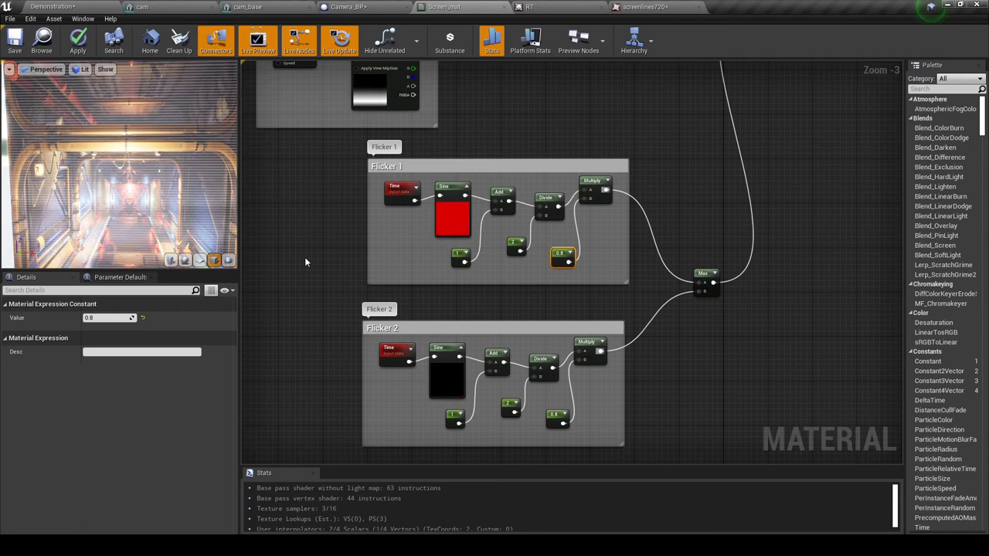
pyautogui.click(14, 41)
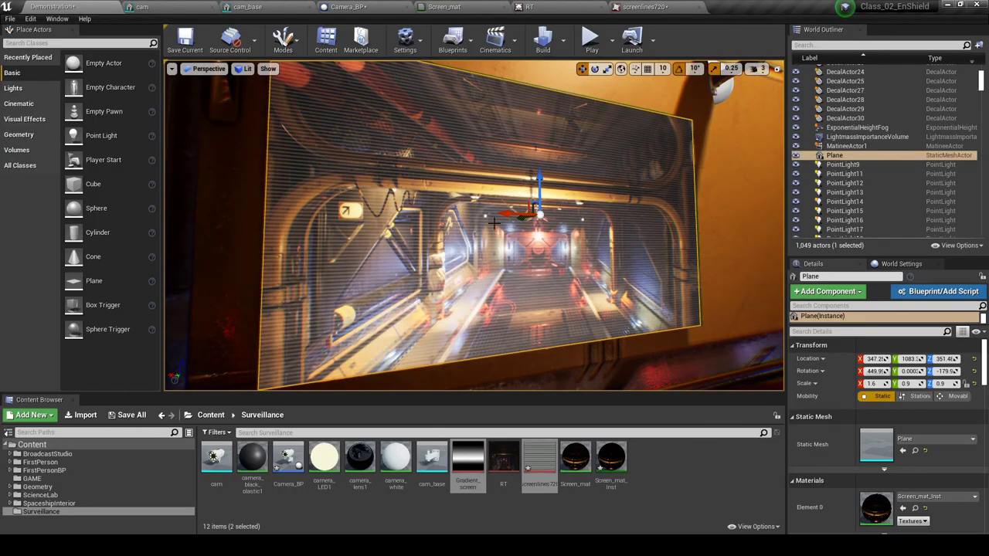
pyautogui.moveTo(463, 224); pyautogui.dragTo(463, 286)
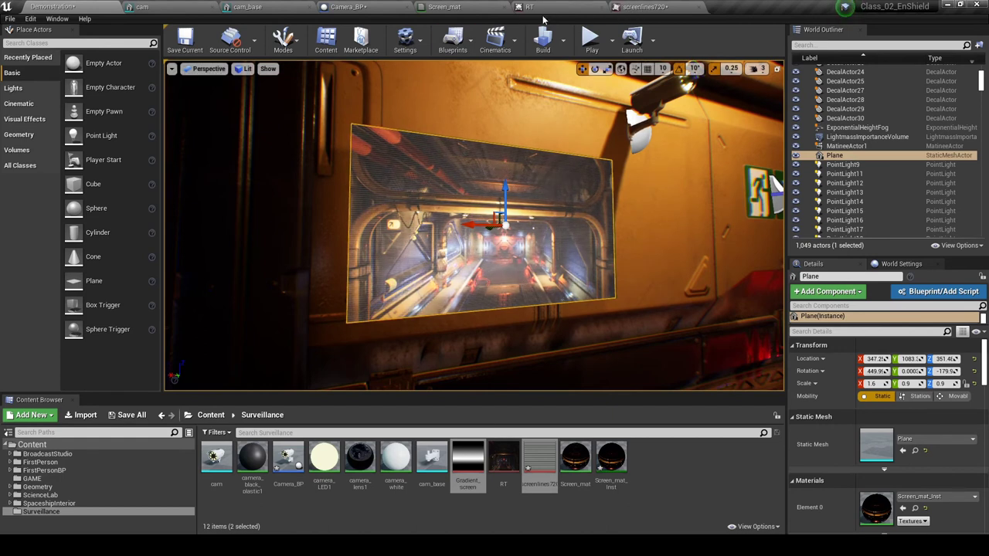
# Step: Return to Screen_mat and move the RT Texture Sample left within the "texture with lines" group, away from the Add node
pyautogui.click(445, 6)
pyautogui.scroll(-4, 522, 238)
pyautogui.moveTo(523, 234); pyautogui.dragTo(405, 335, button='right')
pyautogui.moveTo(492, 222); pyautogui.dragTo(599, 225, button='right')
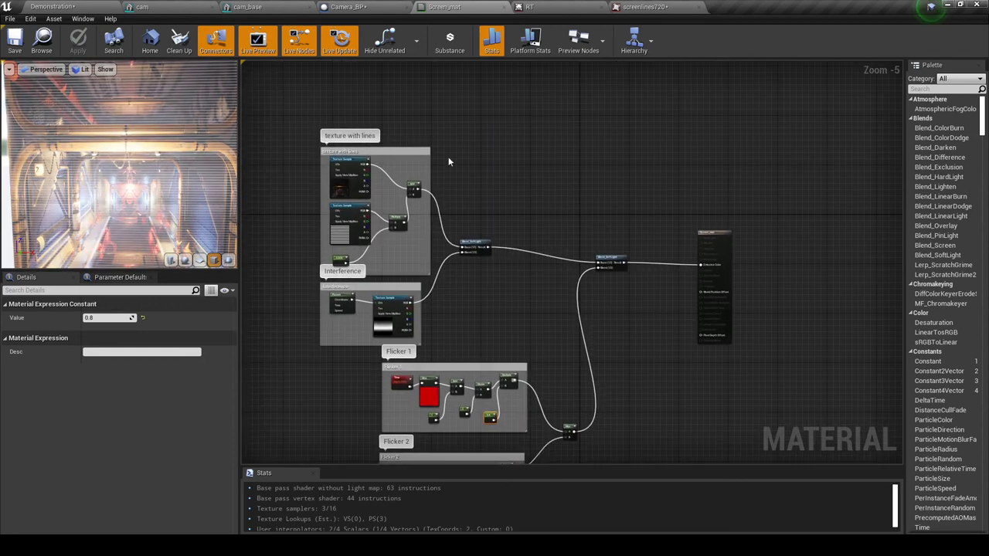
pyautogui.scroll(5, 447, 170)
pyautogui.moveTo(446, 181); pyautogui.dragTo(532, 172, button='right')
pyautogui.moveTo(503, 184); pyautogui.dragTo(173, 179)
pyautogui.moveTo(580, 64); pyautogui.dragTo(667, 149, button='right')
pyautogui.moveTo(655, 154); pyautogui.dragTo(319, 161)
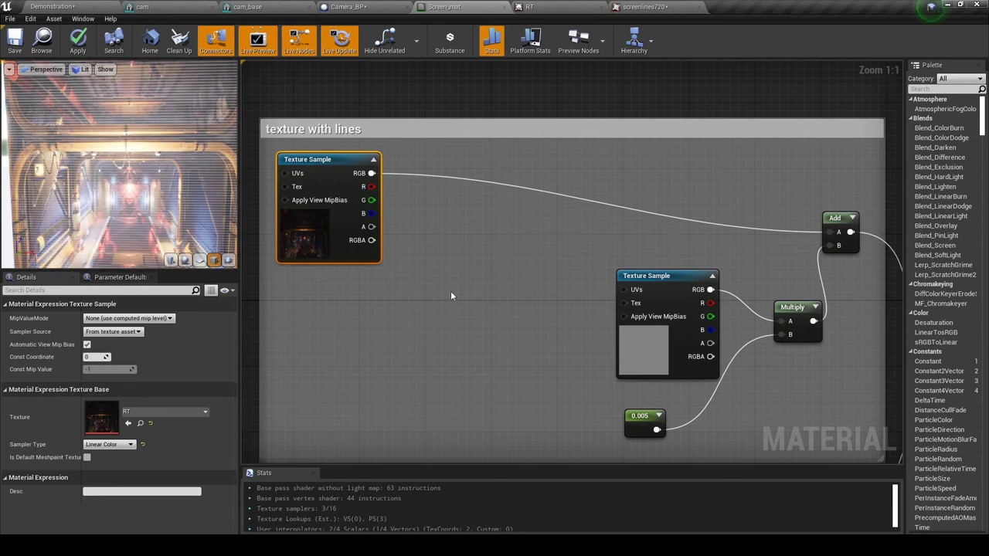
# Step: Add a Constant3Vector below the RT Texture Sample and set its colour to blue (0.148, 0.341, 0.786)
pyautogui.click(346, 314)
pyautogui.moveTo(374, 326); pyautogui.dragTo(314, 313)
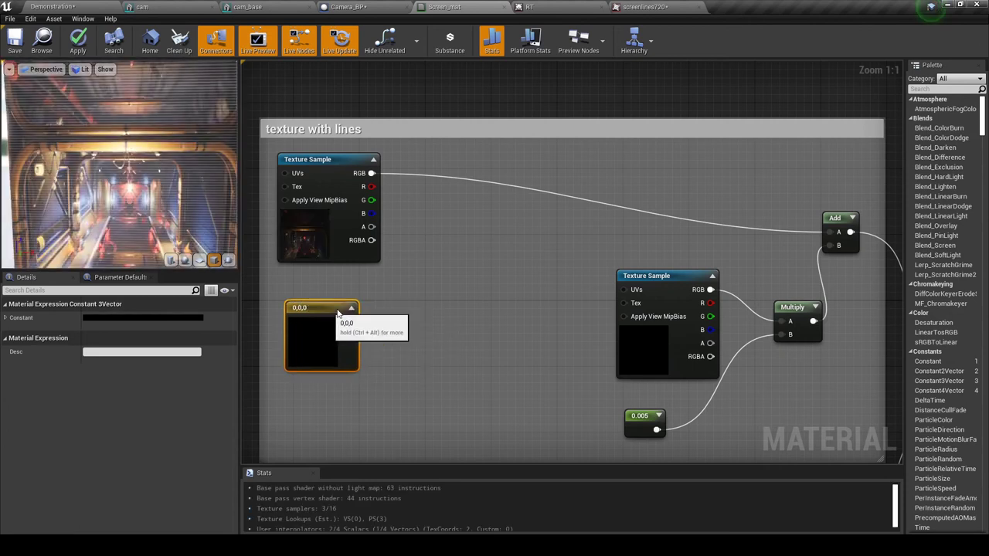
pyautogui.click(172, 317)
pyautogui.click(210, 337)
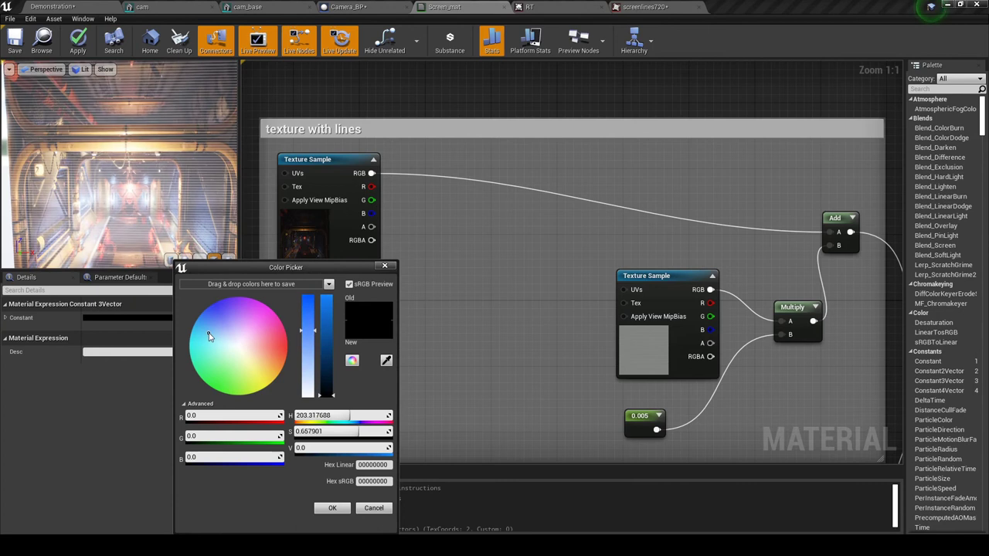
pyautogui.click(330, 339)
pyautogui.moveTo(331, 332); pyautogui.dragTo(331, 331)
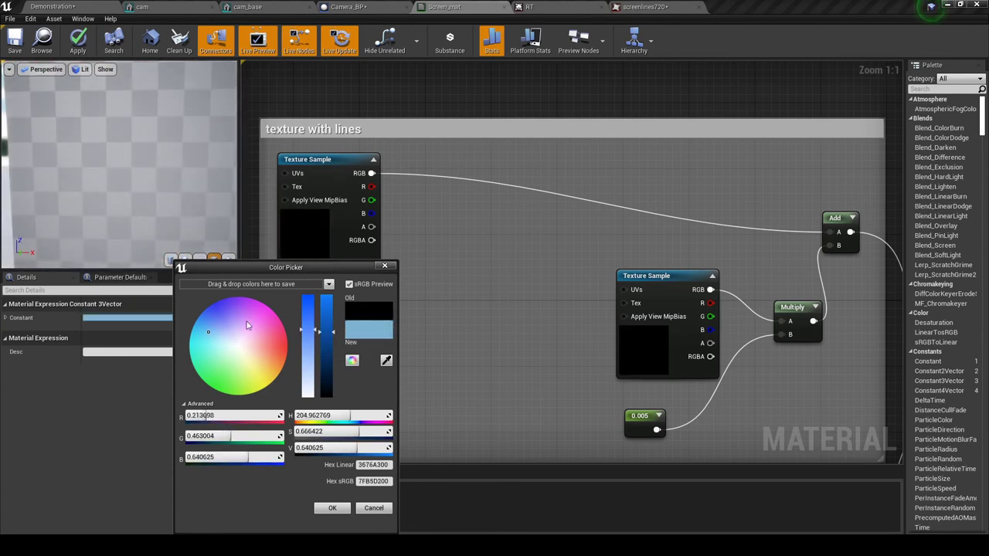
pyautogui.click(210, 320)
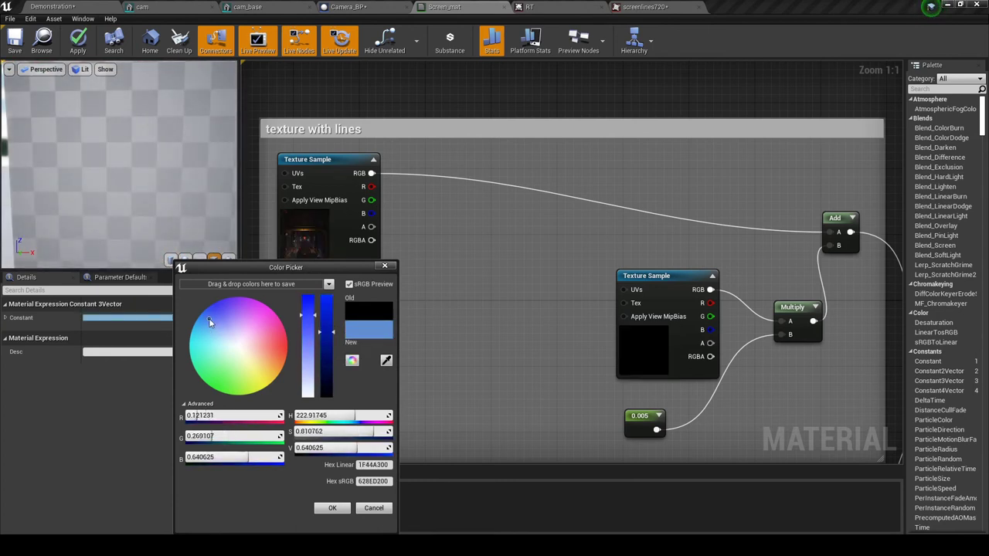
pyautogui.click(332, 508)
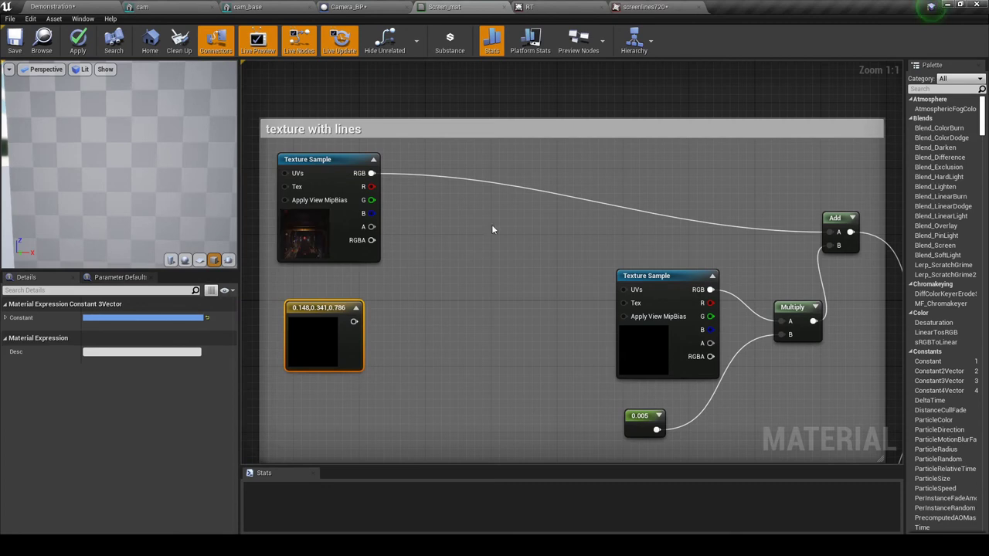
# Step: Insert a Blend_Overlay before the Add node, with the RT texture's RGB as Base and the blue constant as Blend
pyautogui.rightClick(472, 224)
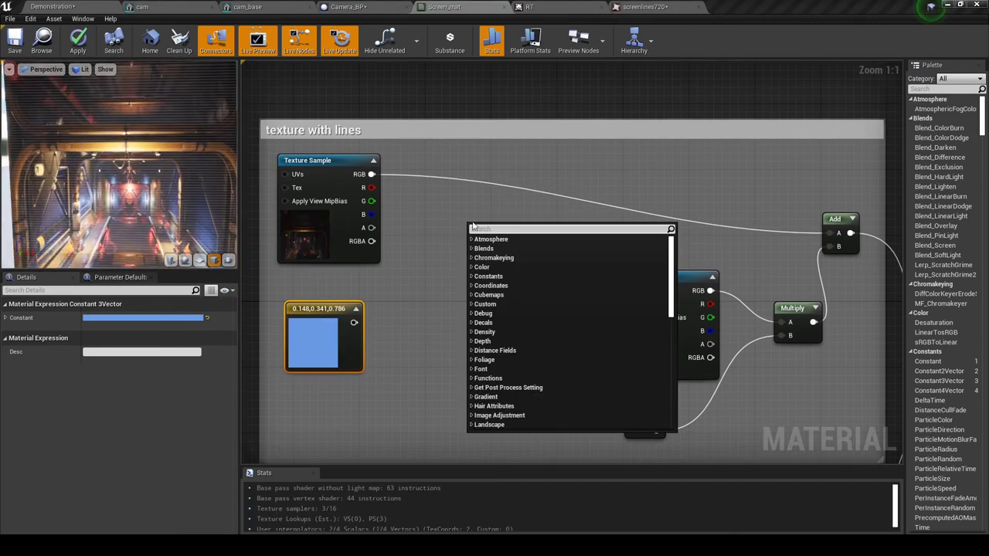
pyautogui.write('overlay')
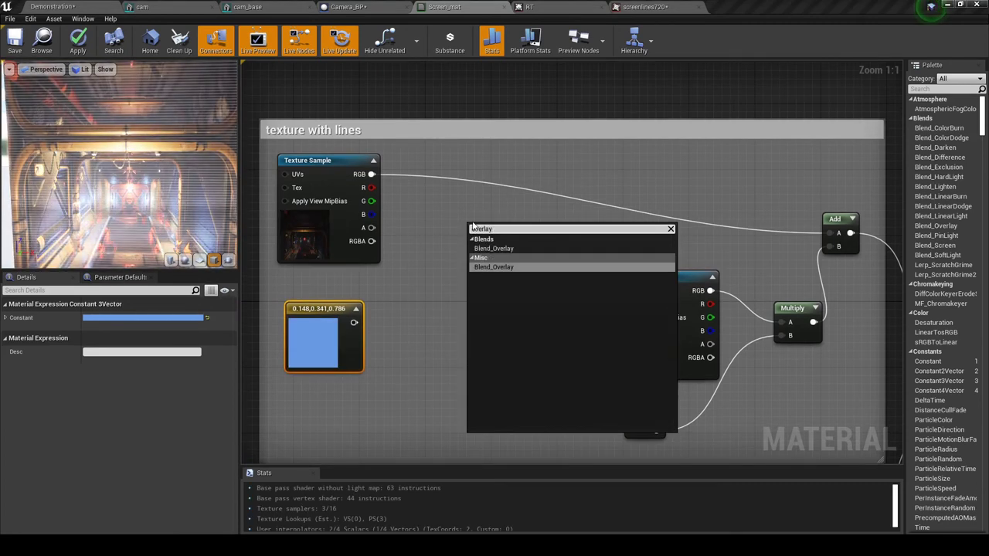
pyautogui.press('Return')
pyautogui.keyDown('ctrl'); pyautogui.moveTo(371, 174); pyautogui.dragTo(537, 243); pyautogui.keyUp('ctrl')
pyautogui.moveTo(474, 242); pyautogui.dragTo(373, 174)
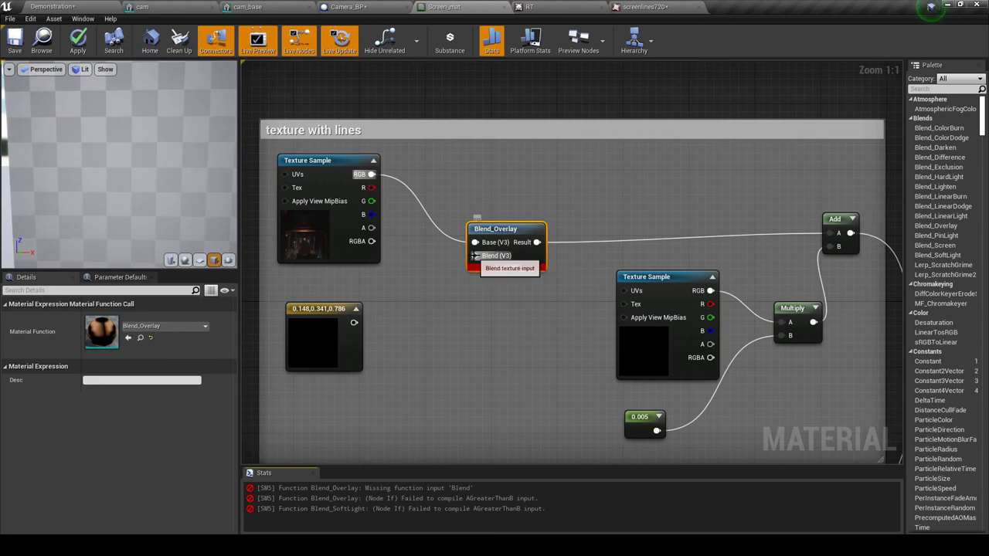
pyautogui.moveTo(375, 306); pyautogui.dragTo(354, 322)
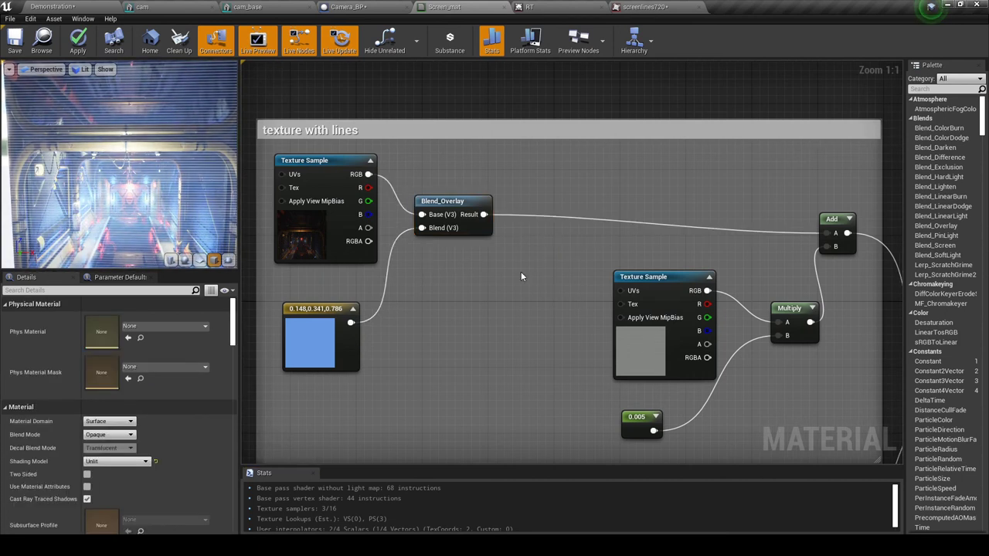
# Step: Insert an SCurve node between Blend_Overlay's Result and the Add node's A input
pyautogui.rightClick(558, 182)
pyautogui.write('scu')
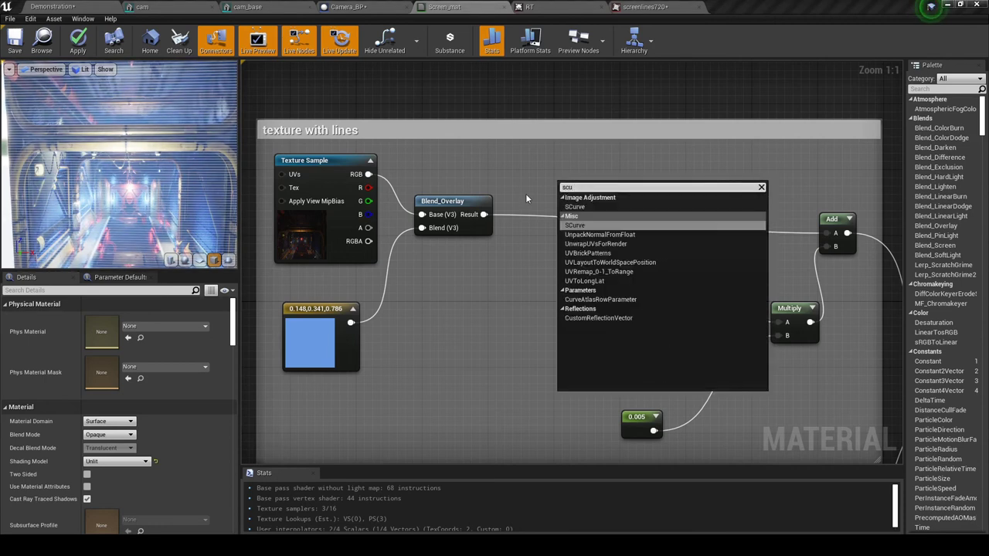
pyautogui.click(575, 225)
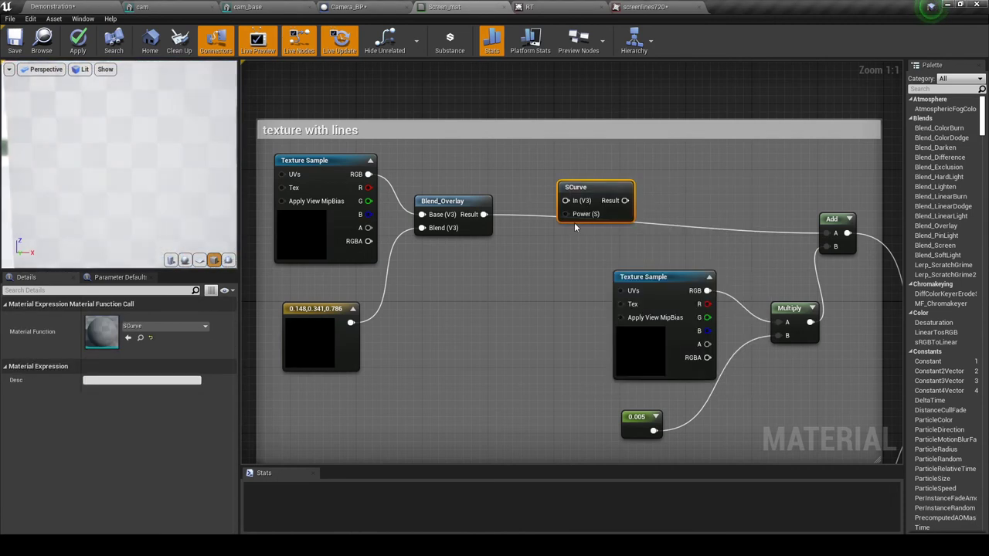
pyautogui.keyDown('ctrl'); pyautogui.moveTo(484, 214); pyautogui.dragTo(622, 214); pyautogui.keyUp('ctrl')
pyautogui.moveTo(562, 215); pyautogui.dragTo(543, 220)
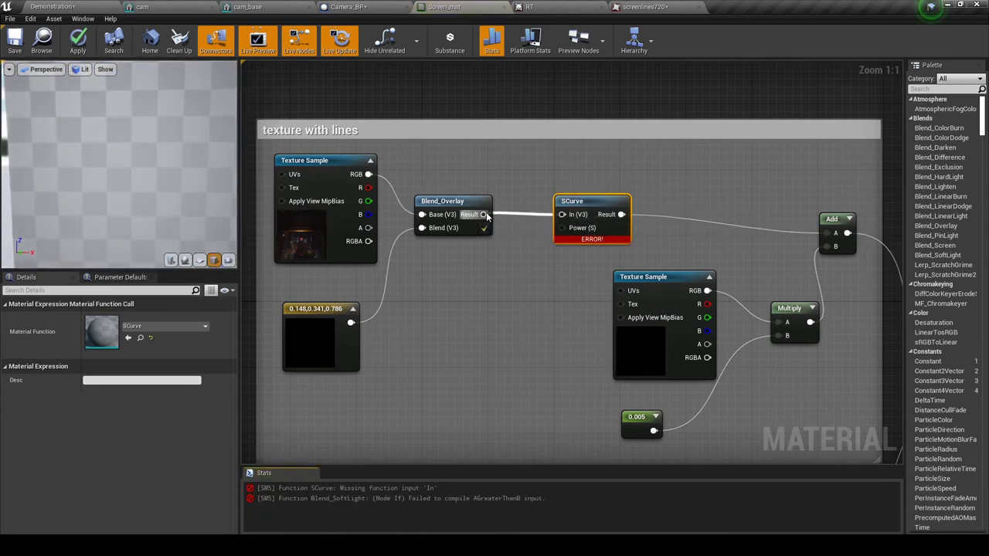
pyautogui.moveTo(482, 218); pyautogui.dragTo(482, 217)
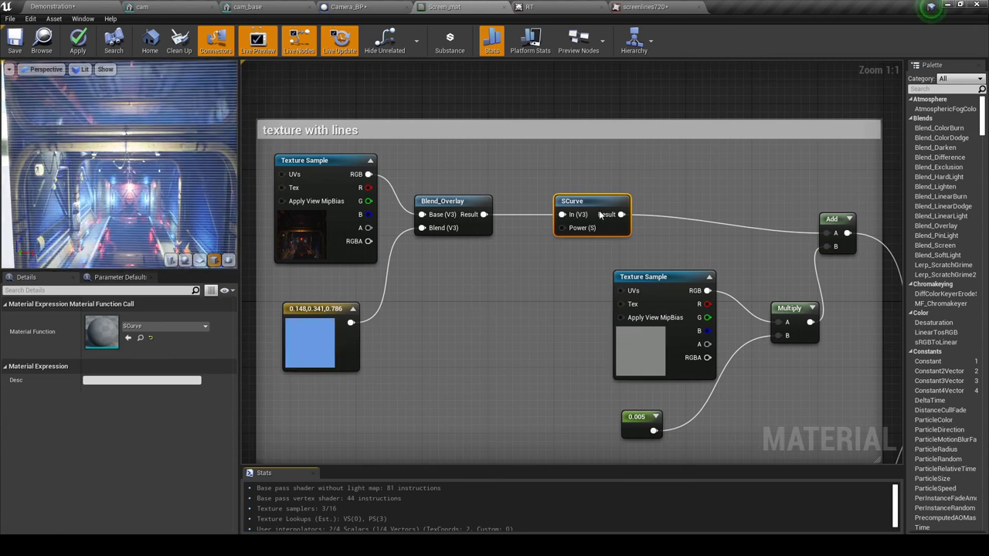
# Step: Connect a new constant to SCurve's Power, try 1.5 and settle on 1.2, and save the material
pyautogui.click(484, 268)
pyautogui.moveTo(492, 284); pyautogui.dragTo(561, 228)
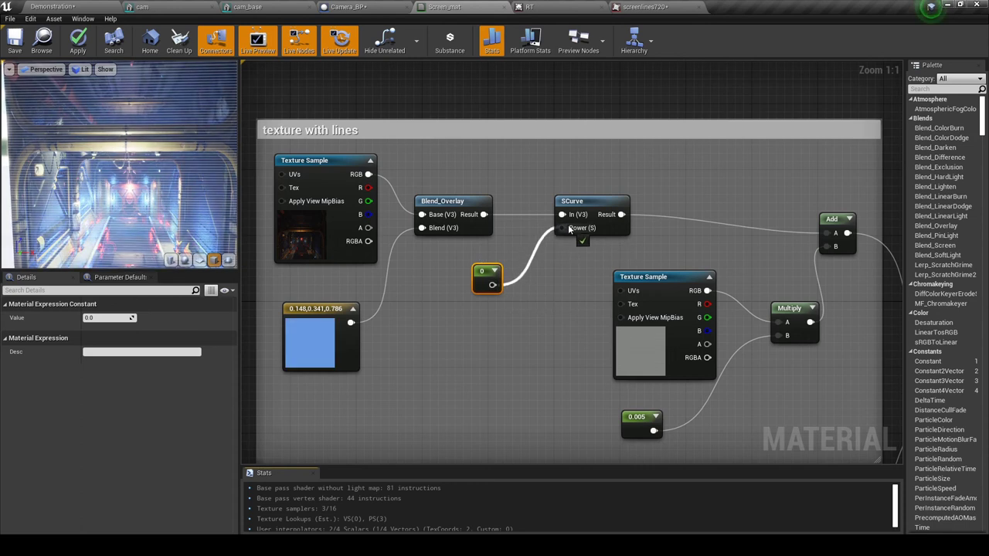
pyautogui.click(115, 318)
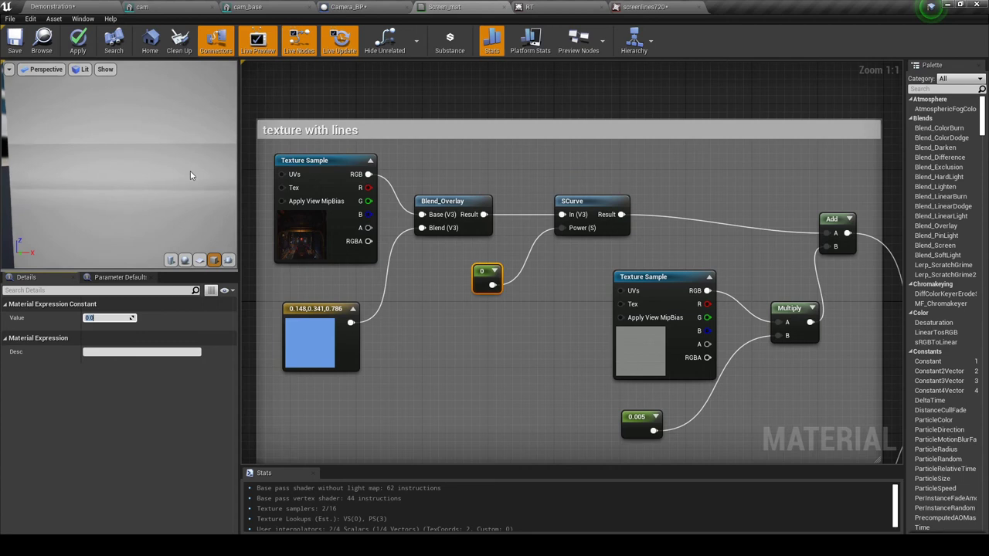
pyautogui.write('1.5')
pyautogui.press('Return')
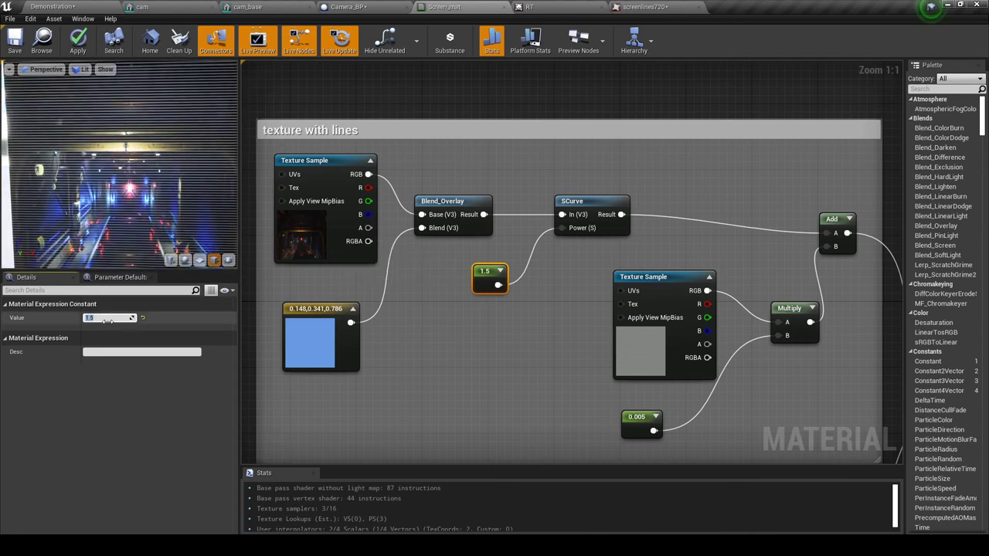
pyautogui.write('1.2')
pyautogui.press('Return')
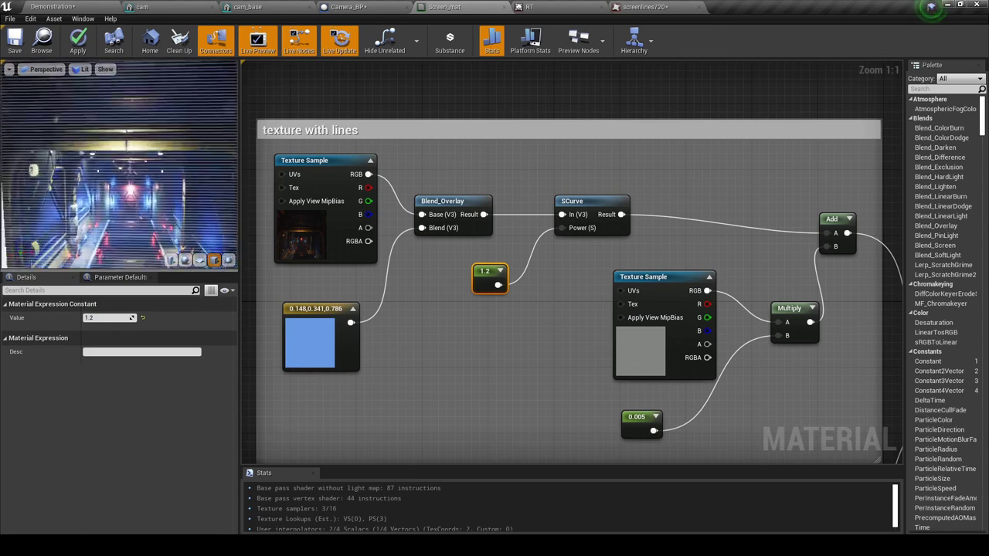
pyautogui.click(15, 40)
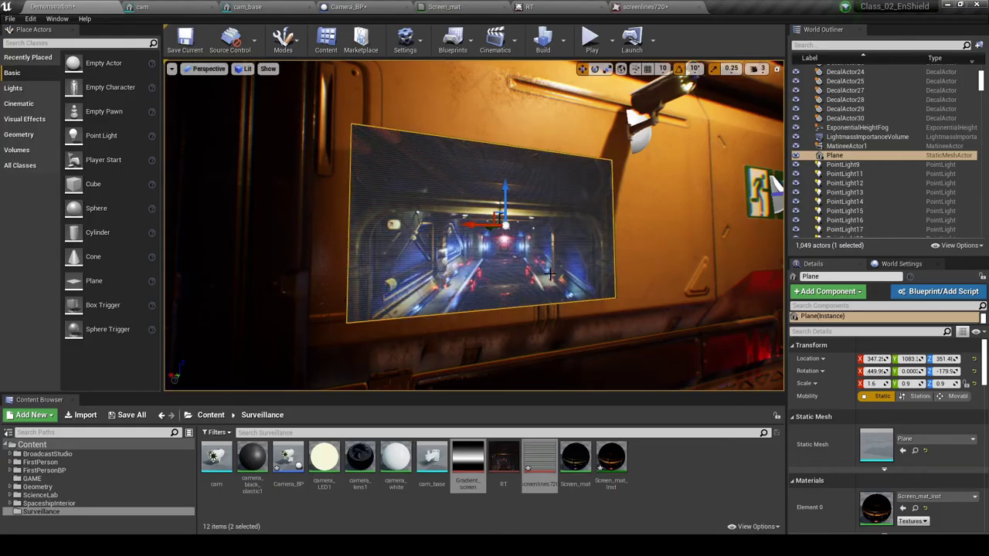
# Step: Examine the blue-tinted surveillance screen plane in the level from a distance and up close
pyautogui.moveTo(550, 273); pyautogui.dragTo(526, 281, button='right')
pyautogui.press('w')
pyautogui.press('w')
pyautogui.press('d')
pyautogui.press('s')
pyautogui.press('s')
pyautogui.moveTo(601, 282); pyautogui.dragTo(584, 315, button='right')
pyautogui.press('w')
pyautogui.press('s')
pyautogui.press('w')
pyautogui.press('d')
pyautogui.press('s')
pyautogui.press('w')
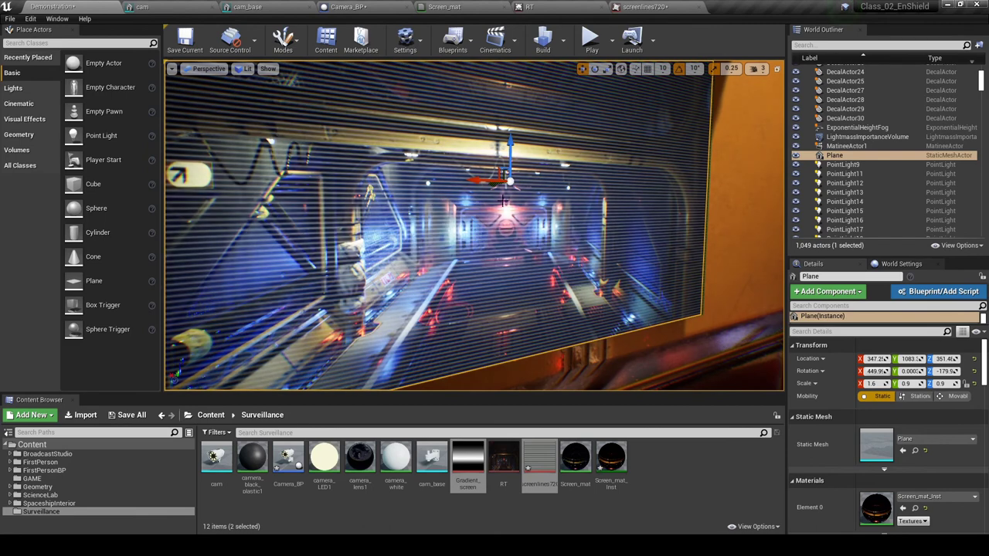
# Step: In Screen_mat, move SCurve and its 1.2 constant left and the screenlines720 Texture Sample right to free space before Add
pyautogui.click(456, 8)
pyautogui.moveTo(525, 176)
pyautogui.mouseDown(button='right')
pyautogui.moveTo(413, 146)
pyautogui.moveTo(523, 174)
pyautogui.mouseUp(button='right')
pyautogui.scroll(-1, 414, 146)
pyautogui.scroll(1, 473, 212)
pyautogui.moveTo(581, 181); pyautogui.dragTo(539, 182)
pyautogui.moveTo(485, 257); pyautogui.dragTo(432, 262)
pyautogui.moveTo(667, 260); pyautogui.dragTo(698, 276)
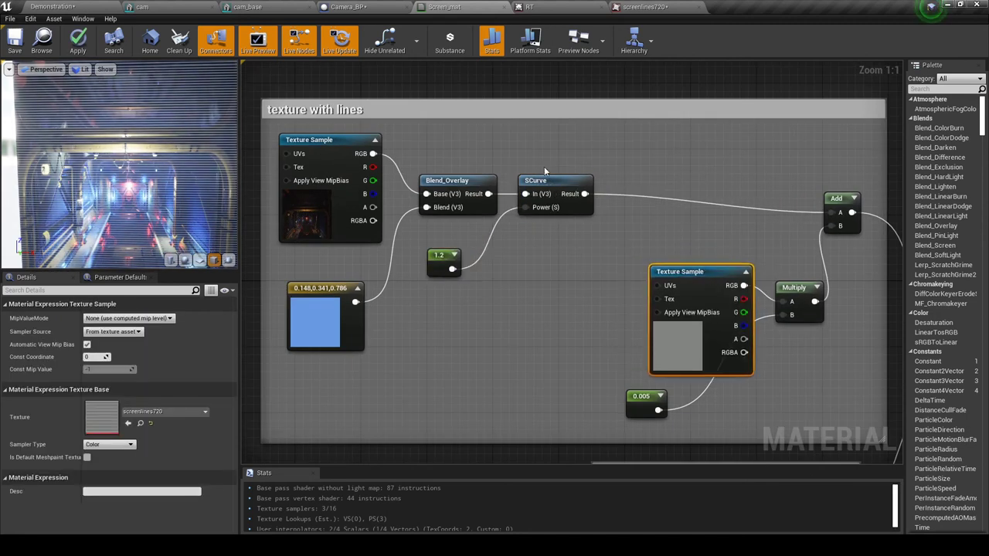
# Step: Insert a Multiply node between SCurve's Result and the Add node, and connect a new constant to its B input
pyautogui.click(658, 177)
pyautogui.keyDown('ctrl'); pyautogui.moveTo(839, 212); pyautogui.dragTo(585, 193); pyautogui.keyUp('ctrl')
pyautogui.click(595, 248)
pyautogui.moveTo(597, 249); pyautogui.dragTo(664, 207)
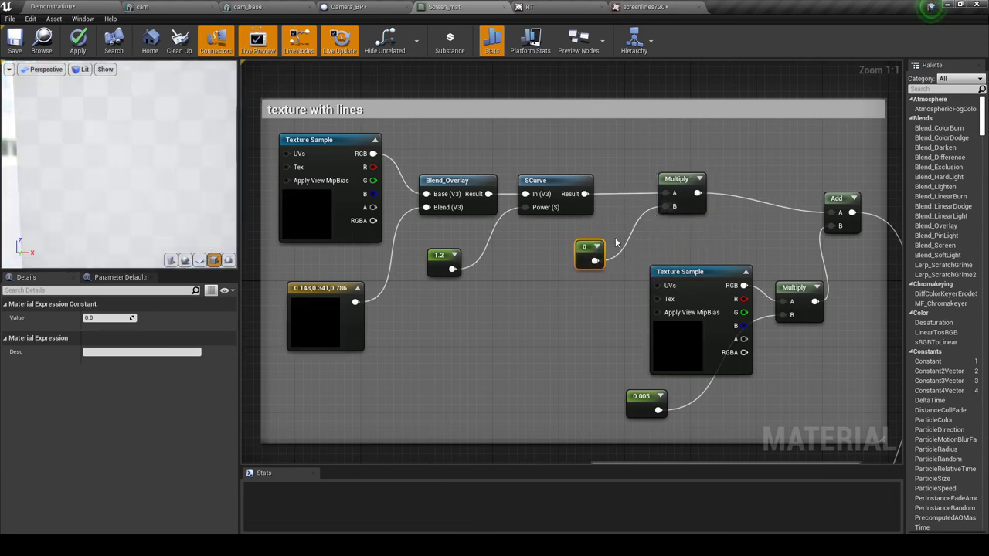
# Step: Try 3 for the new Multiply's constant, settle on 10, and save the material
pyautogui.click(106, 317)
pyautogui.write('3')
pyautogui.press('Return')
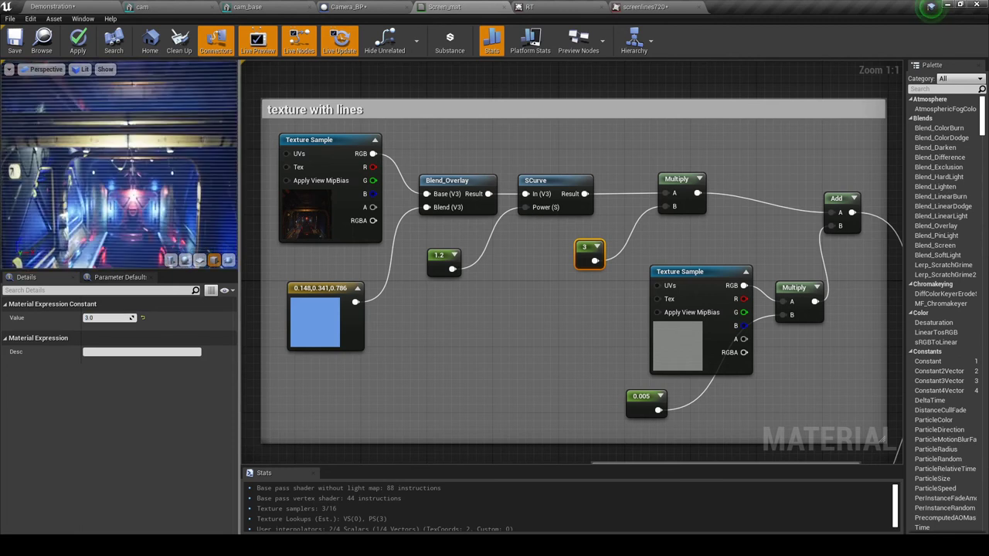
pyautogui.moveTo(119, 164); pyautogui.dragTo(119, 209, button='right')
pyautogui.click(91, 317)
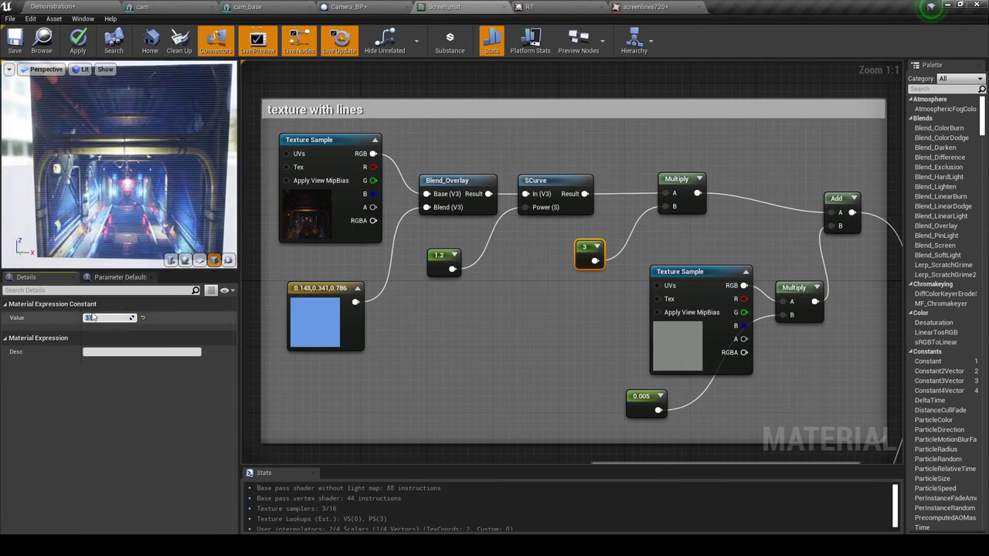
pyautogui.write('10')
pyautogui.press('Return')
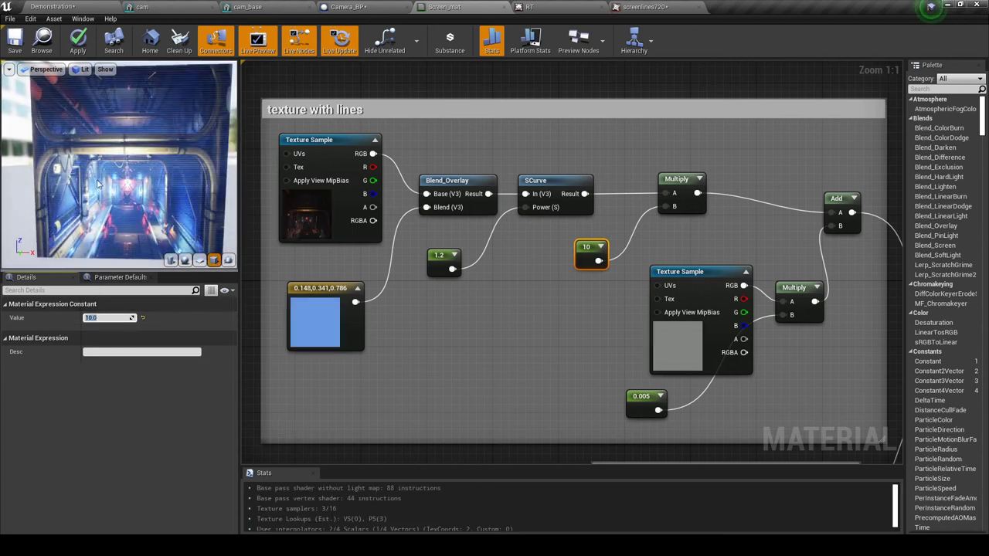
pyautogui.click(16, 41)
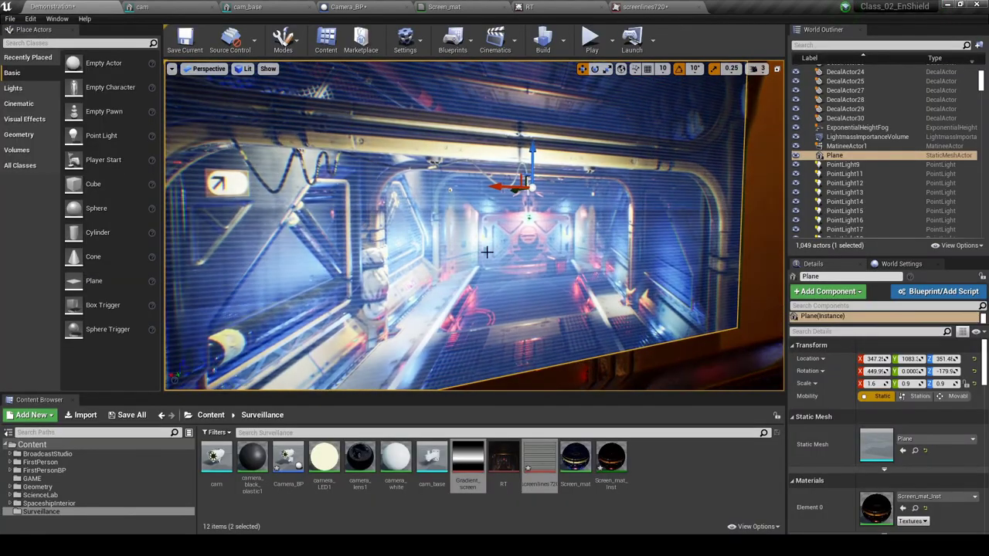
# Step: Play the level in full screen and examine the surveillance screen on the wall up close and from several angles
pyautogui.moveTo(487, 252)
pyautogui.mouseDown()
pyautogui.moveTo(479, 340)
pyautogui.moveTo(488, 255)
pyautogui.mouseUp()
pyautogui.moveTo(487, 255); pyautogui.dragTo(456, 246, button='right')
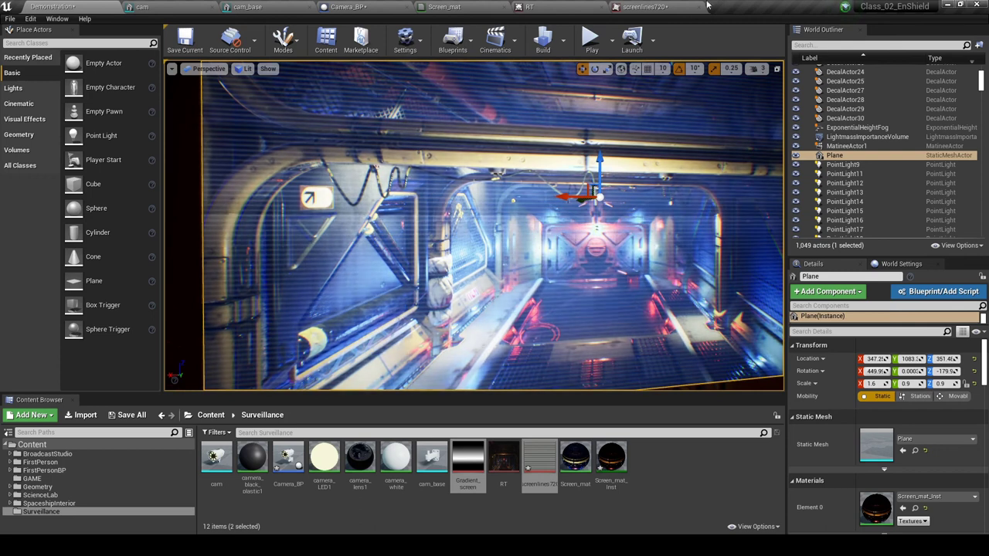
pyautogui.click(600, 37)
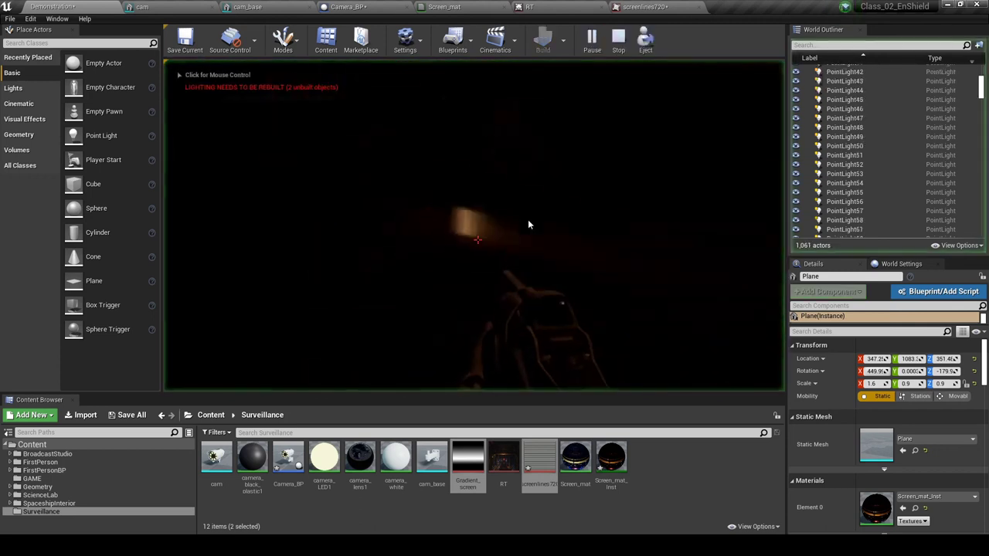
pyautogui.press('F11')
pyautogui.click(498, 282)
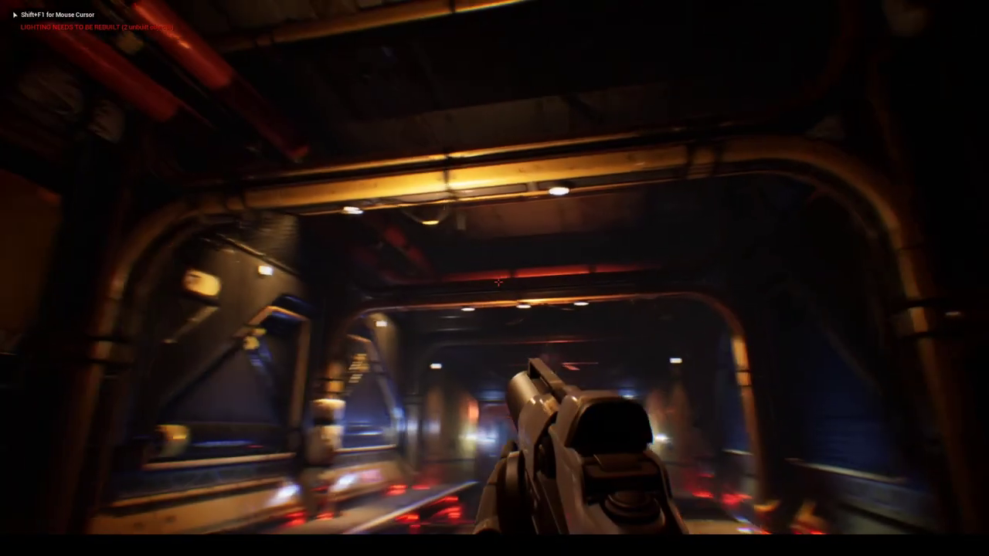
pyautogui.press('w')
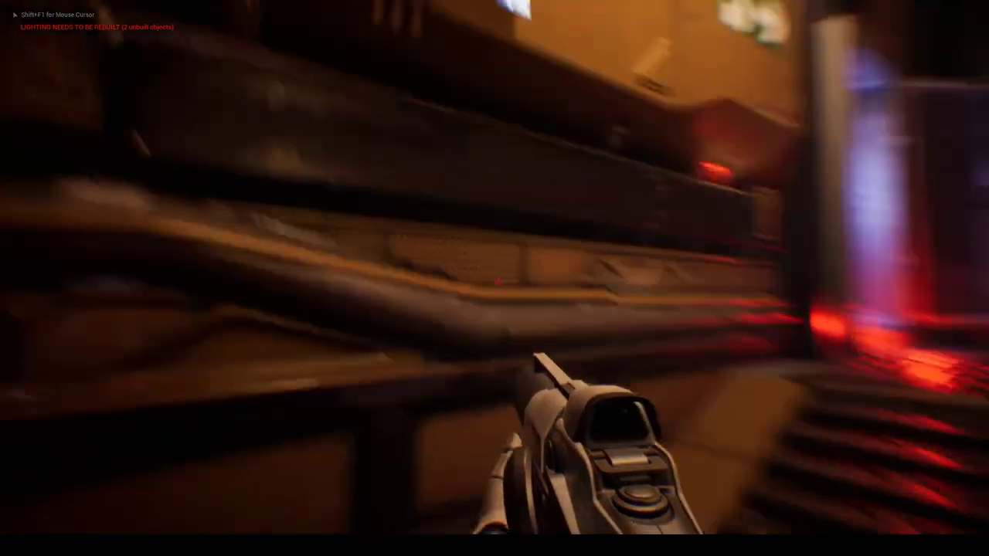
pyautogui.press('s')
pyautogui.press('a')
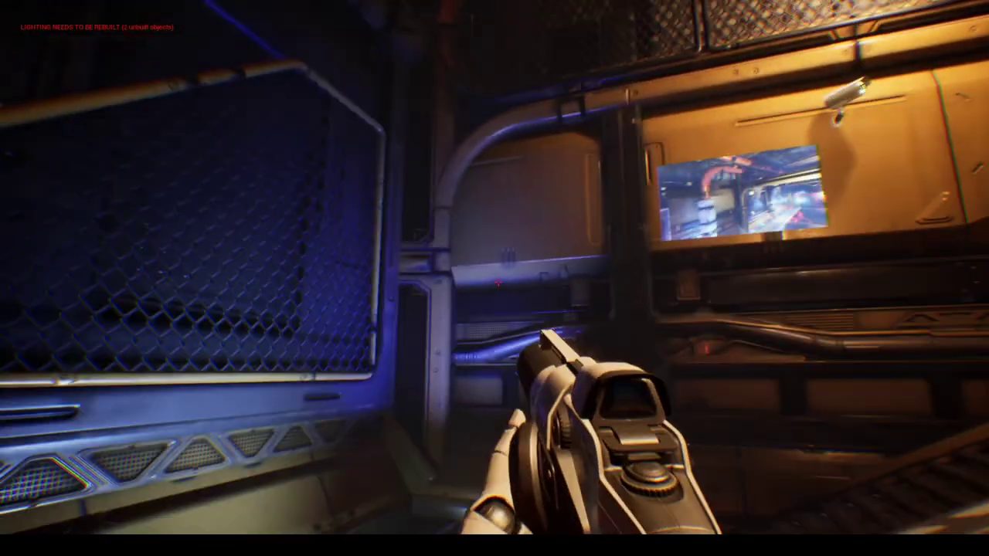
pyautogui.press('w')
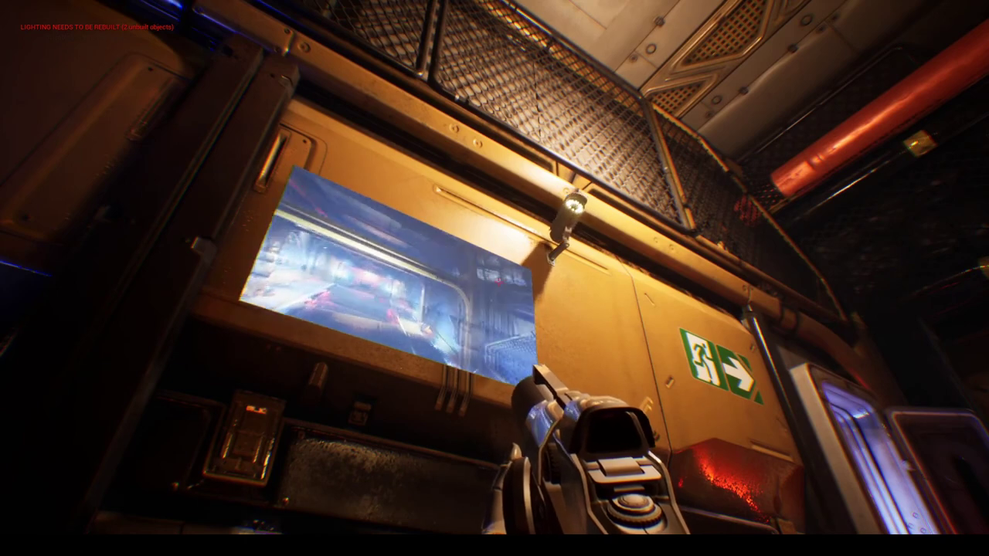
pyautogui.press('Escape')
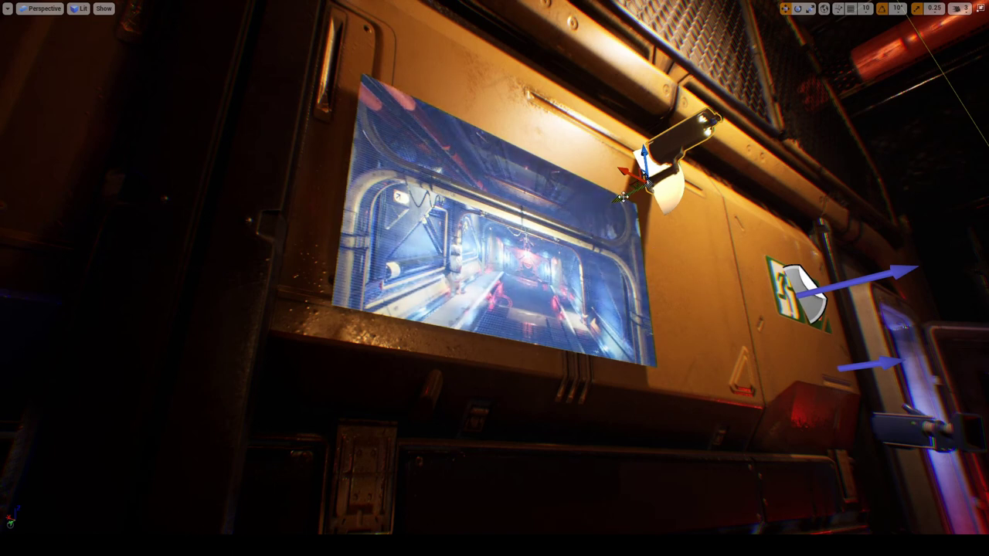
# Step: Duplicate the surveillance camera, turn the copy around and place it high on the opposite wall above the yellow pipe
pyautogui.moveTo(622, 199); pyautogui.dragTo(498, 232)
pyautogui.moveTo(490, 235); pyautogui.dragTo(611, 234, button='right')
pyautogui.moveTo(378, 228); pyautogui.dragTo(468, 207, button='right')
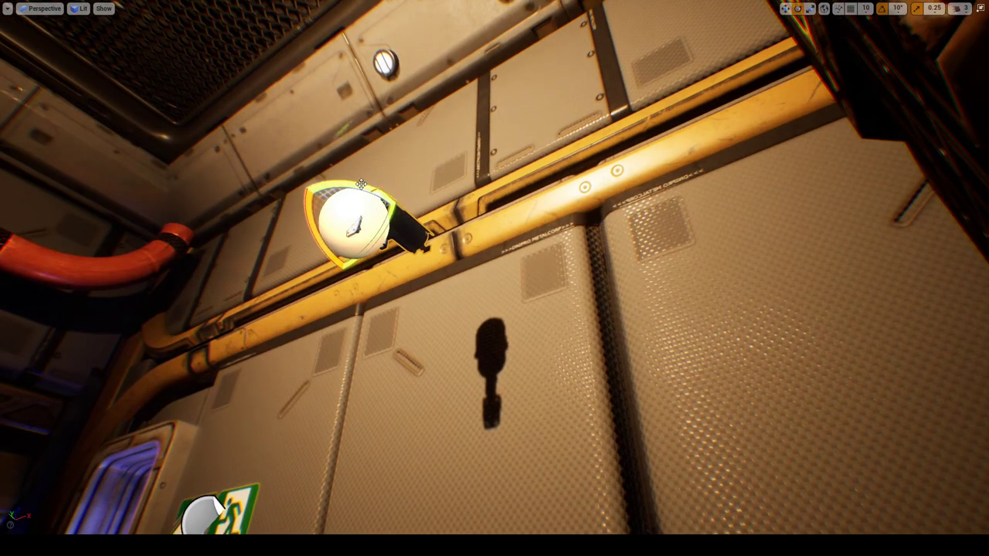
pyautogui.moveTo(384, 193); pyautogui.dragTo(301, 254)
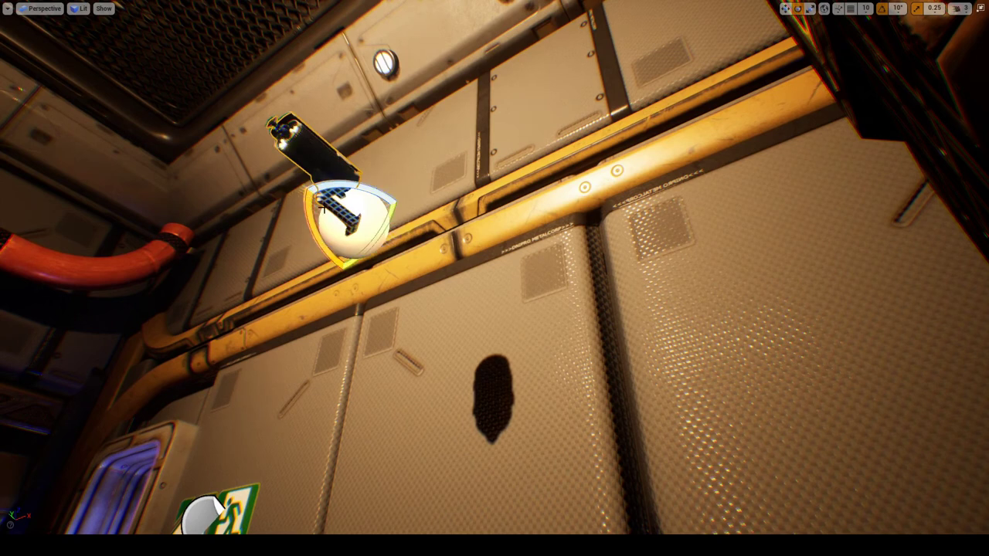
pyautogui.moveTo(354, 218); pyautogui.dragTo(472, 313)
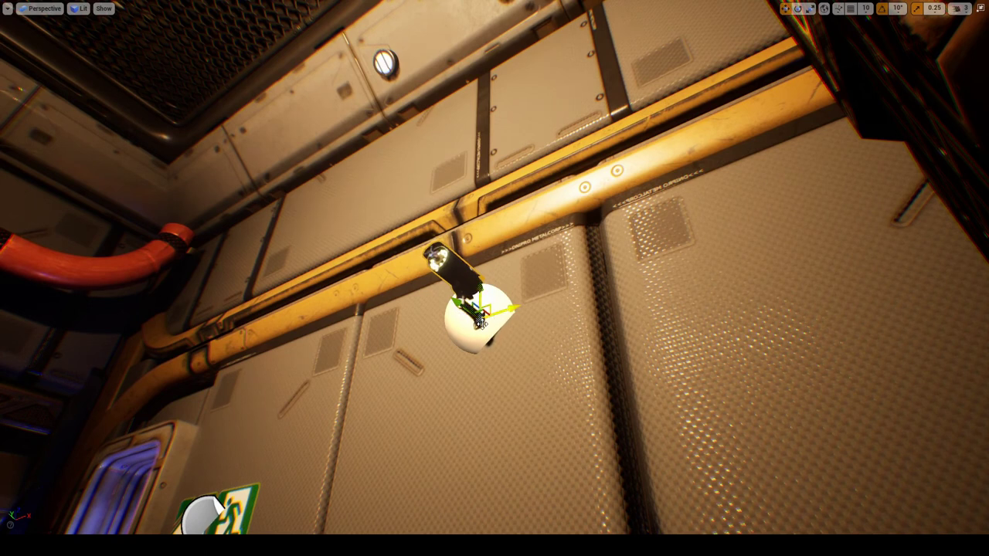
pyautogui.moveTo(481, 291); pyautogui.dragTo(417, 142)
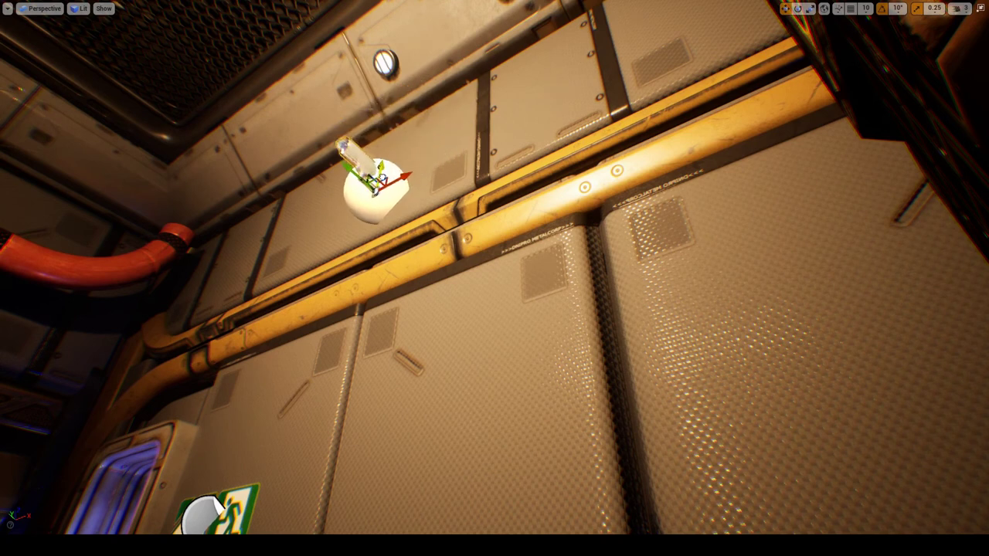
# Step: Place a copy of the surveillance screen plane beside the original on the wall and compare both screens with the filmed area
pyautogui.moveTo(494, 278); pyautogui.dragTo(479, 247, button='right')
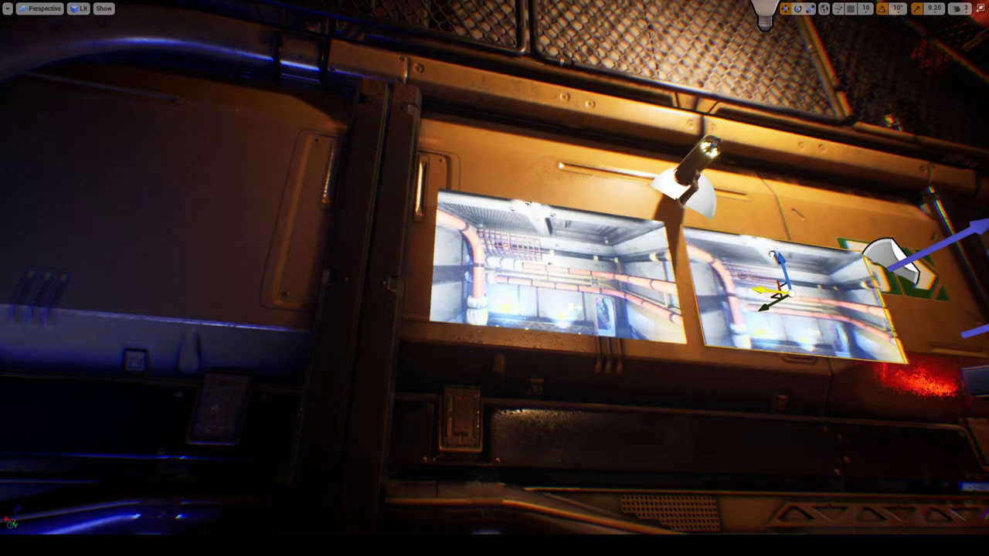
pyautogui.moveTo(720, 297); pyautogui.dragTo(828, 278, button='right')
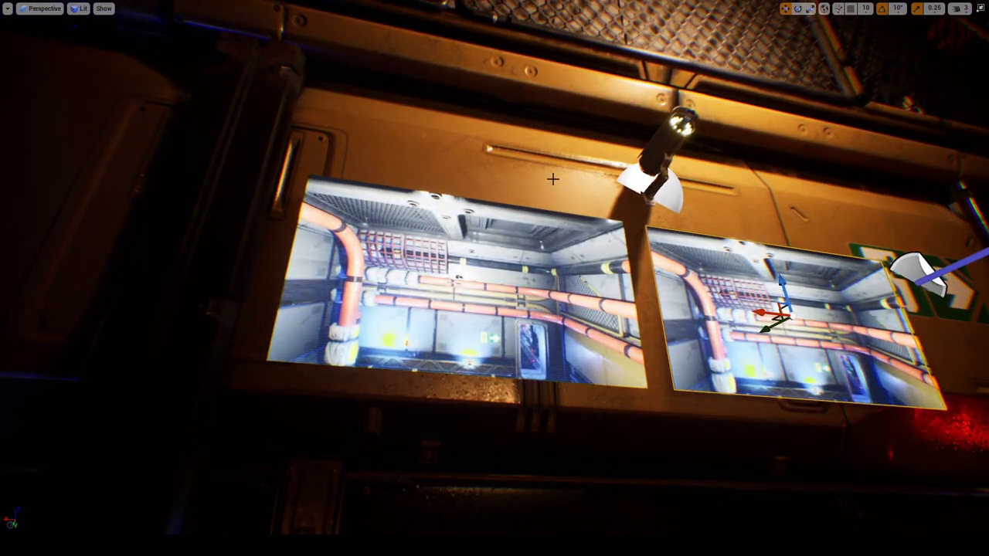
pyautogui.moveTo(266, 212); pyautogui.dragTo(332, 235, button='right')
pyautogui.moveTo(176, 272); pyautogui.dragTo(209, 315, button='right')
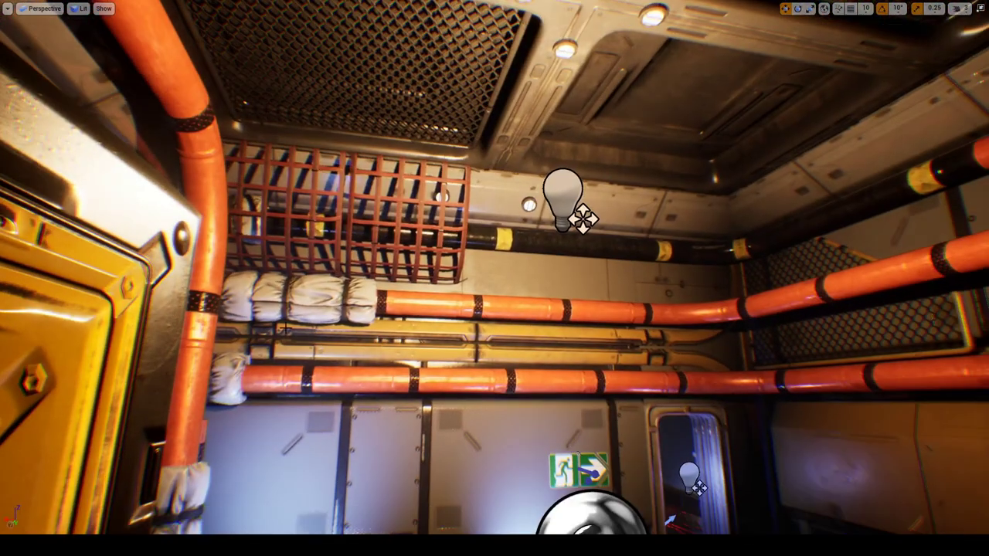
pyautogui.moveTo(358, 395); pyautogui.dragTo(557, 394, button='right')
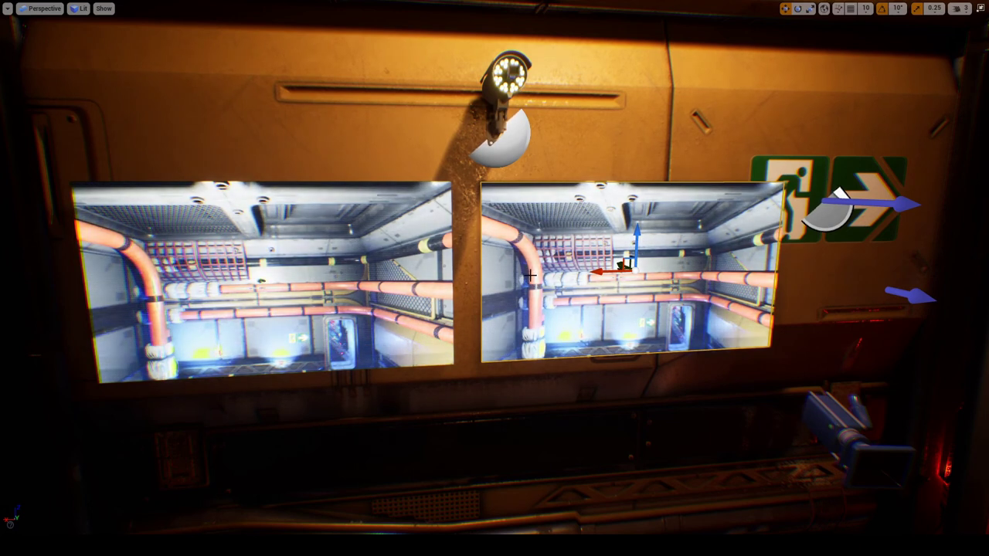
pyautogui.scroll(-2, 530, 274)
pyautogui.press('F11')
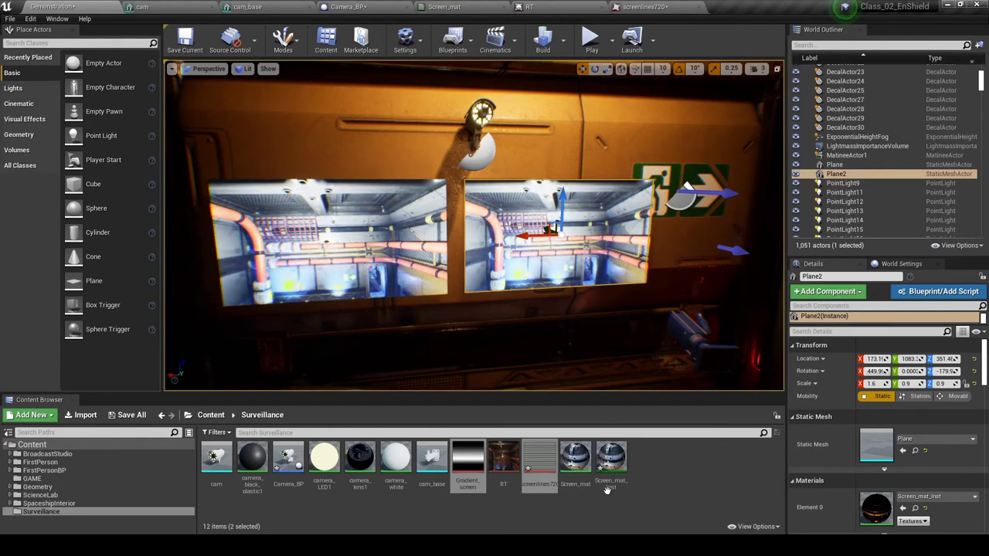
# Step: Duplicate the RT render target in the Surveillance folder as RT1
pyautogui.click(502, 464)
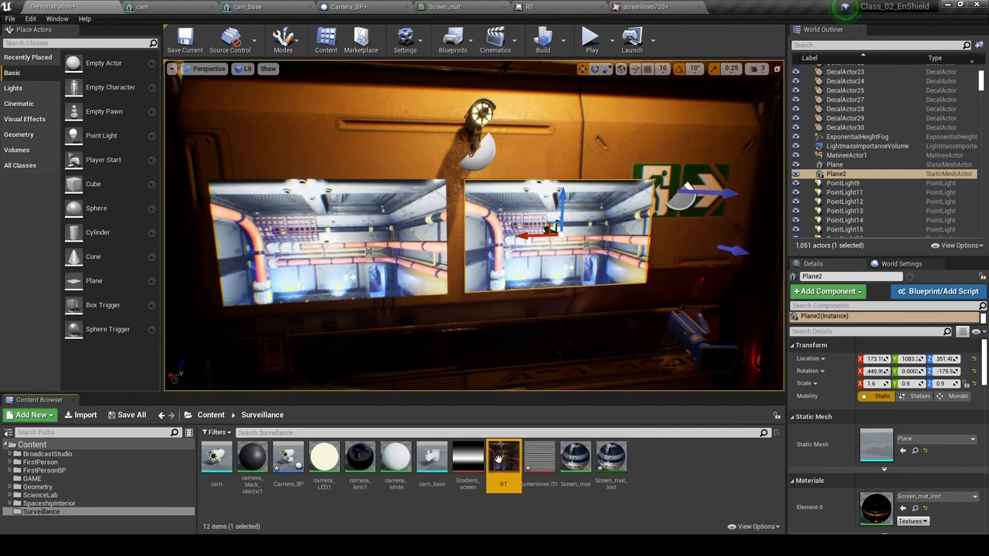
pyautogui.moveTo(498, 459)
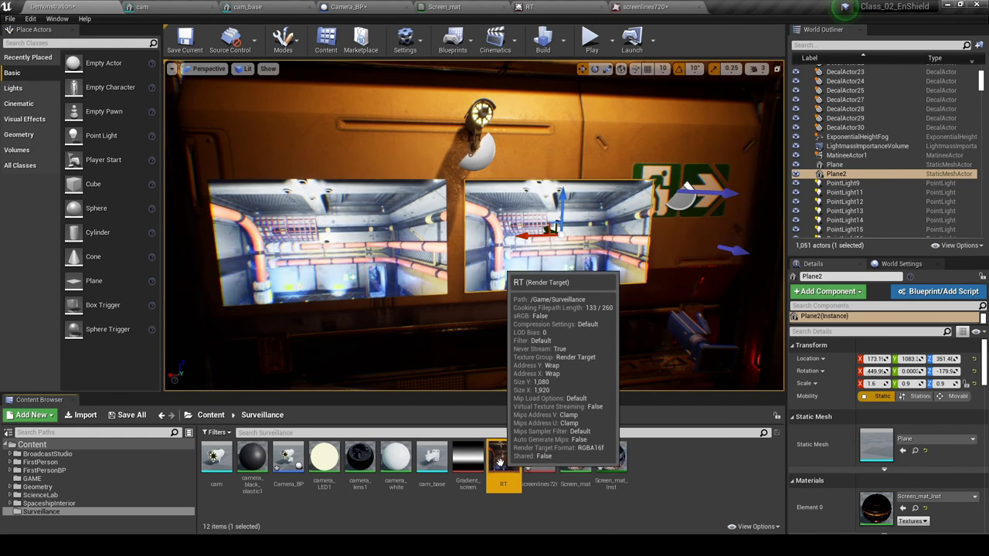
pyautogui.hotkey('ctrl', 'w')
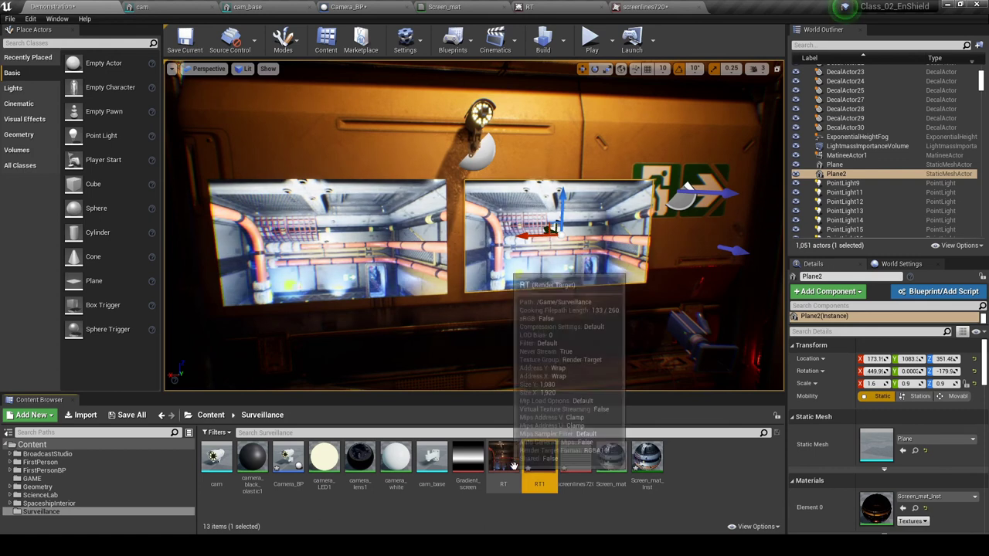
pyautogui.moveTo(541, 458)
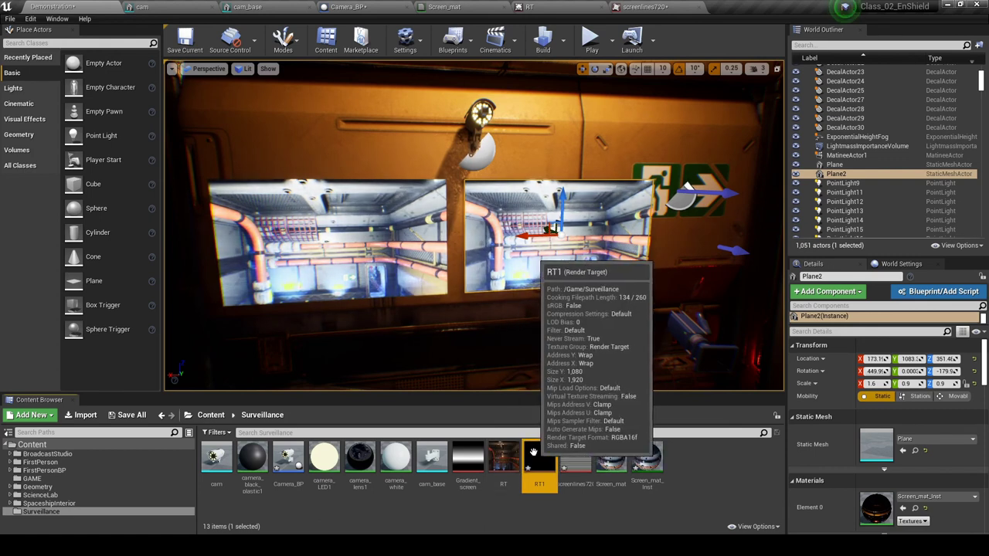
# Step: Set the Texture Target of Camera_BP's SceneCaptureComponent2D in the level to RT1
pyautogui.click(481, 116)
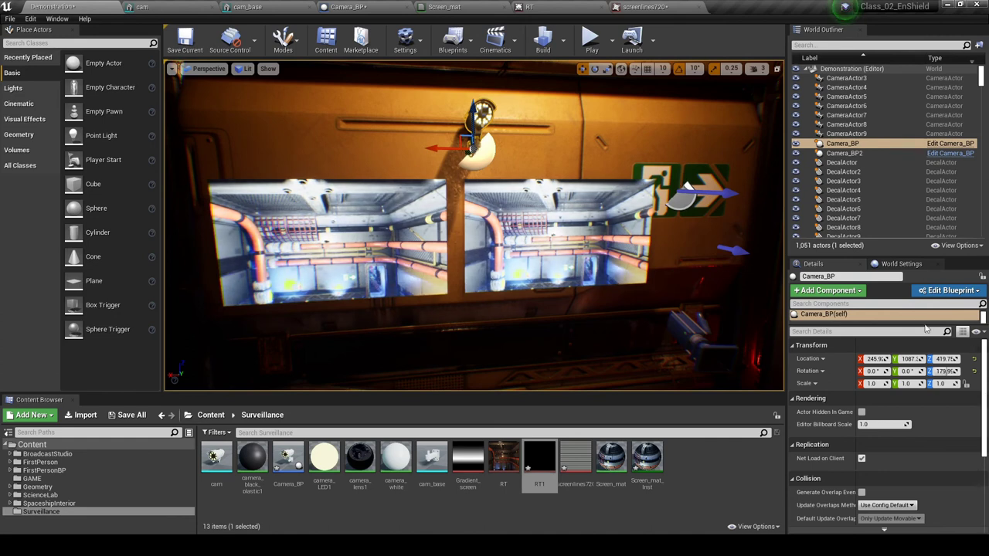
pyautogui.moveTo(857, 324); pyautogui.dragTo(867, 364)
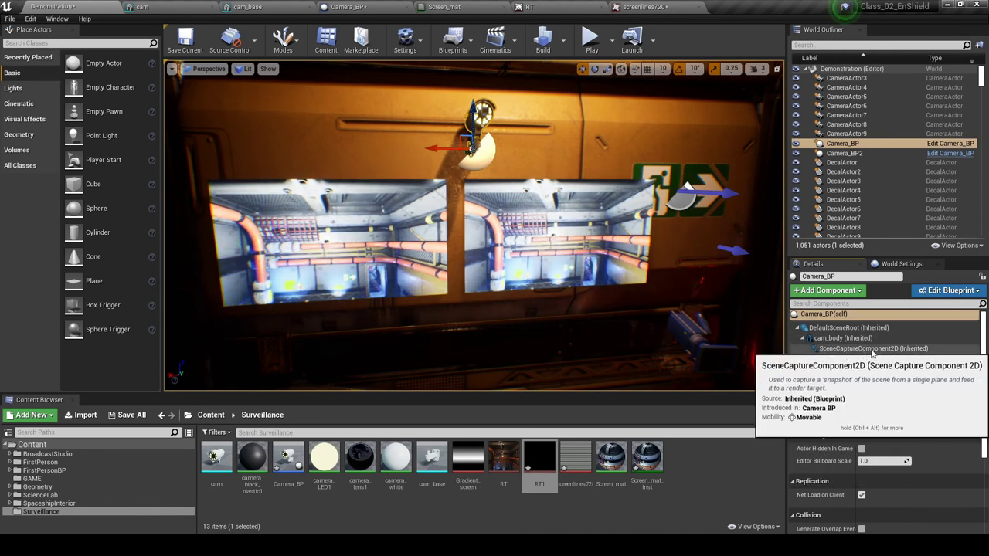
pyautogui.click(869, 349)
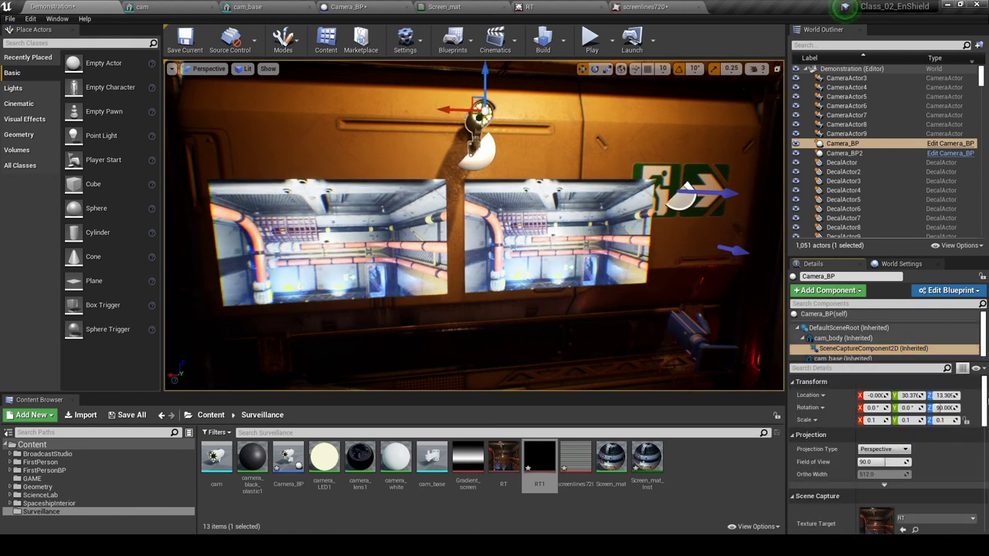
pyautogui.scroll(-3, 984, 399)
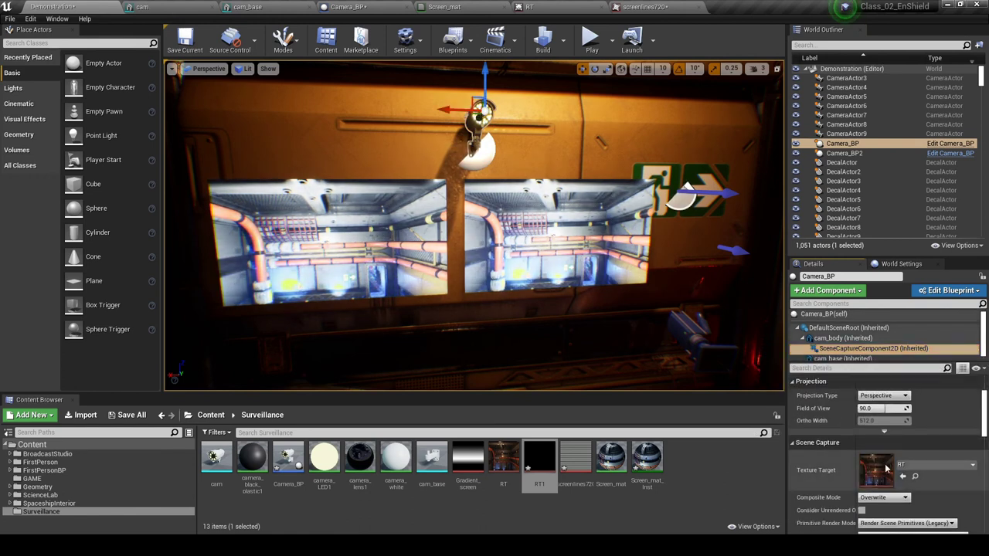
pyautogui.click(973, 466)
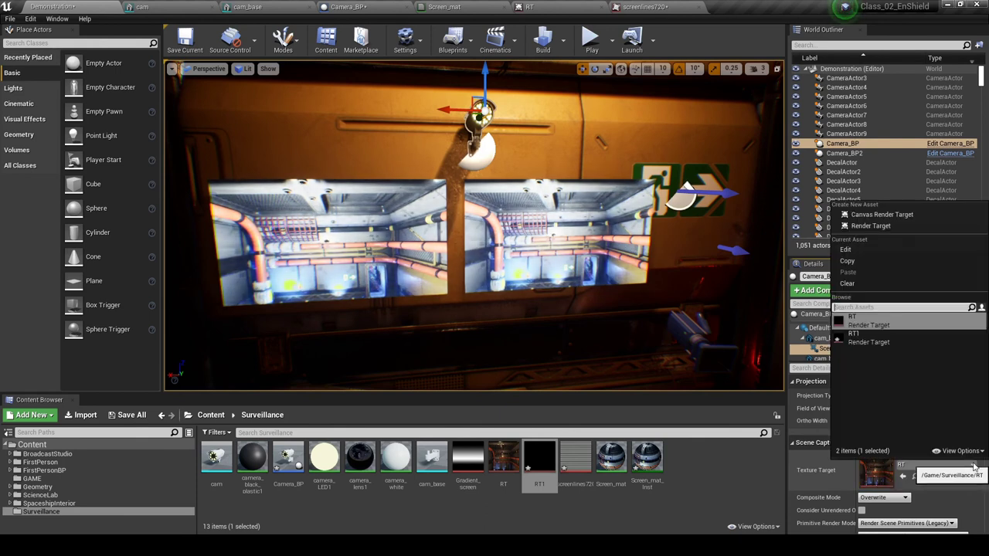
pyautogui.click(858, 340)
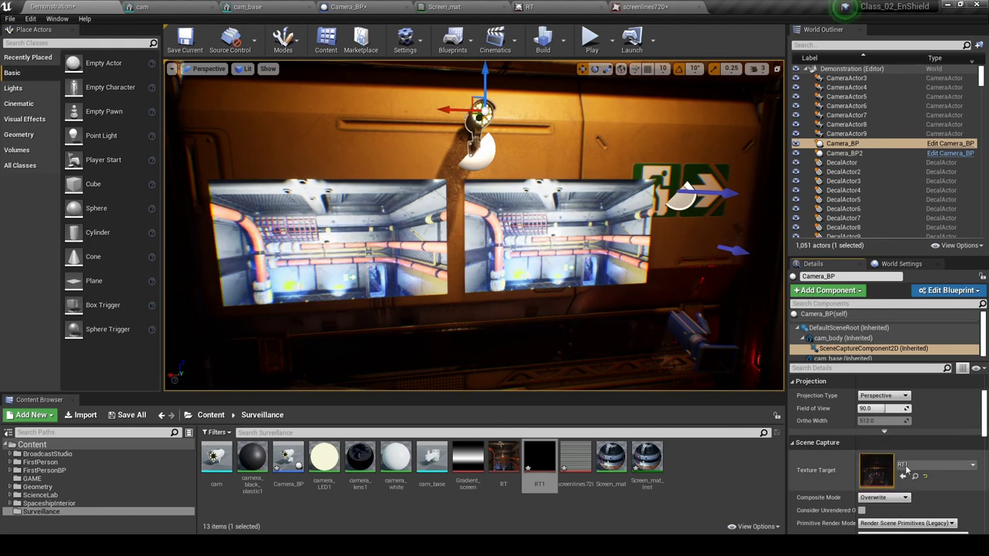
# Step: Check the Texture Target of Camera_BP2's SceneCaptureComponent2D and look at both screen planes
pyautogui.moveTo(495, 231); pyautogui.dragTo(364, 139, button='right')
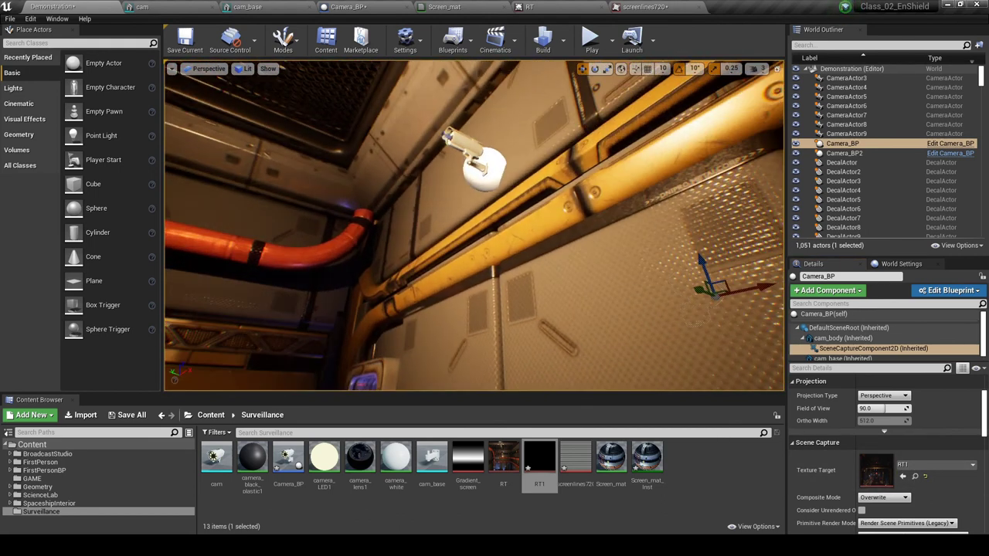
pyautogui.click(461, 140)
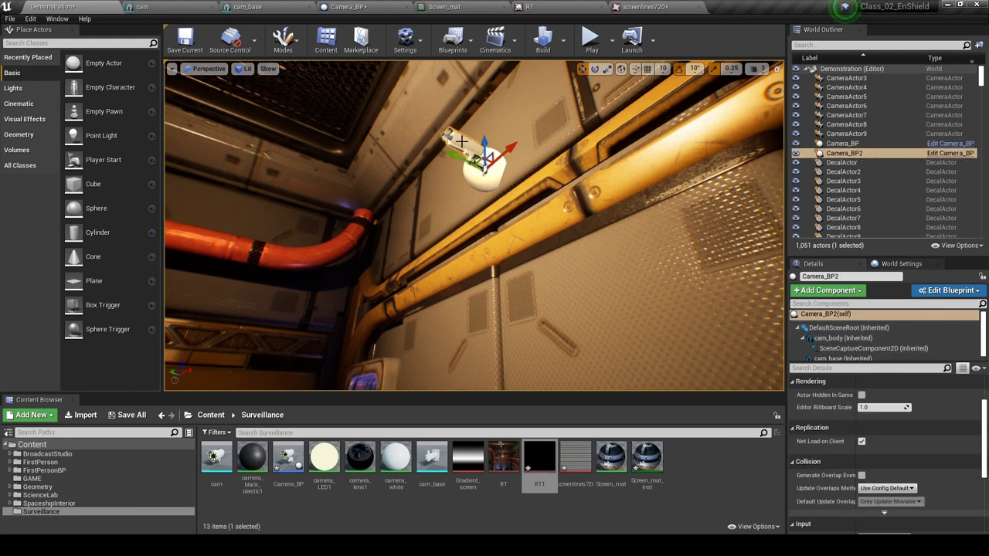
pyautogui.click(853, 348)
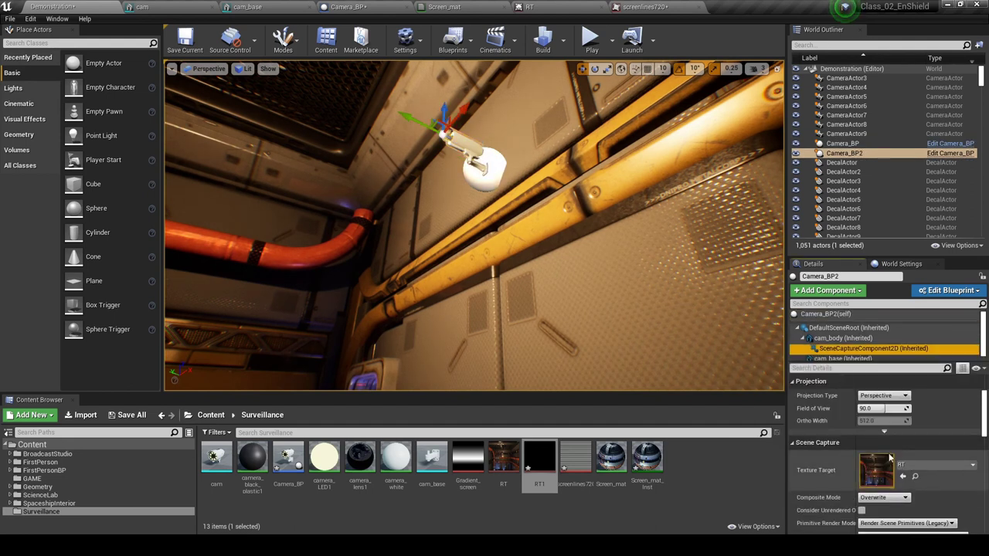
pyautogui.moveTo(566, 273); pyautogui.dragTo(579, 317, button='right')
pyautogui.moveTo(506, 272); pyautogui.dragTo(488, 168, button='right')
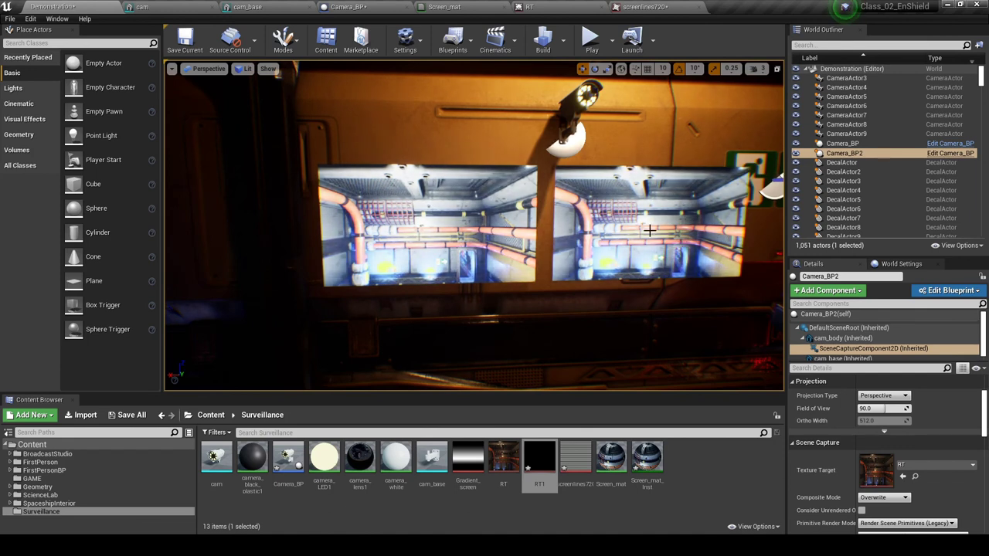
# Step: Duplicate the Screen_mat_Inst material instance as Screen_mat_Inst1
pyautogui.click(652, 458)
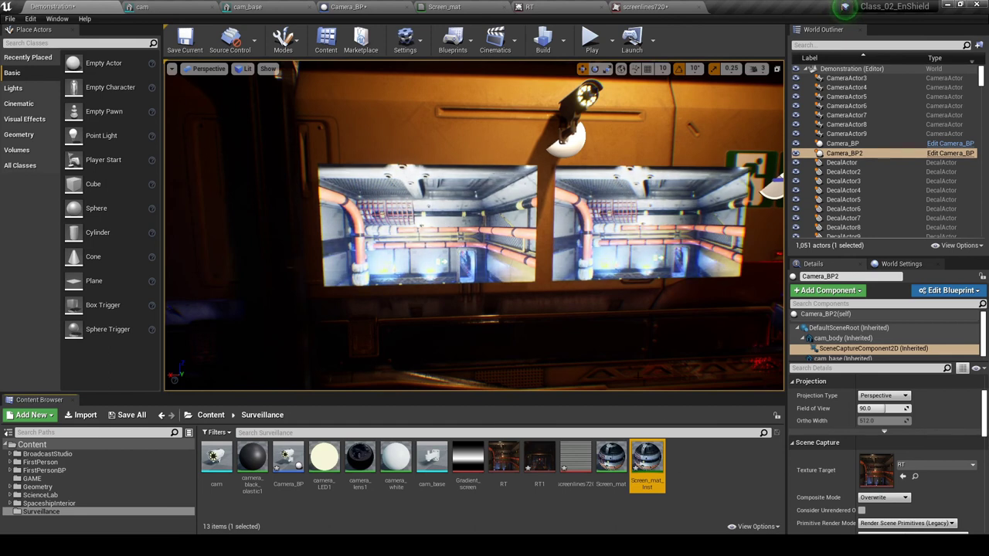
pyautogui.hotkey('ctrl', 'w')
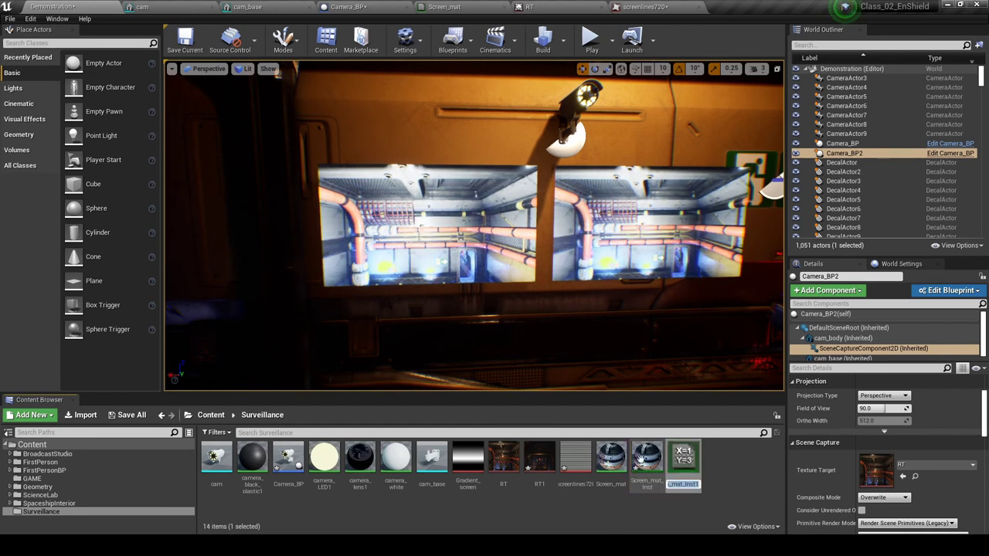
pyautogui.press('Return')
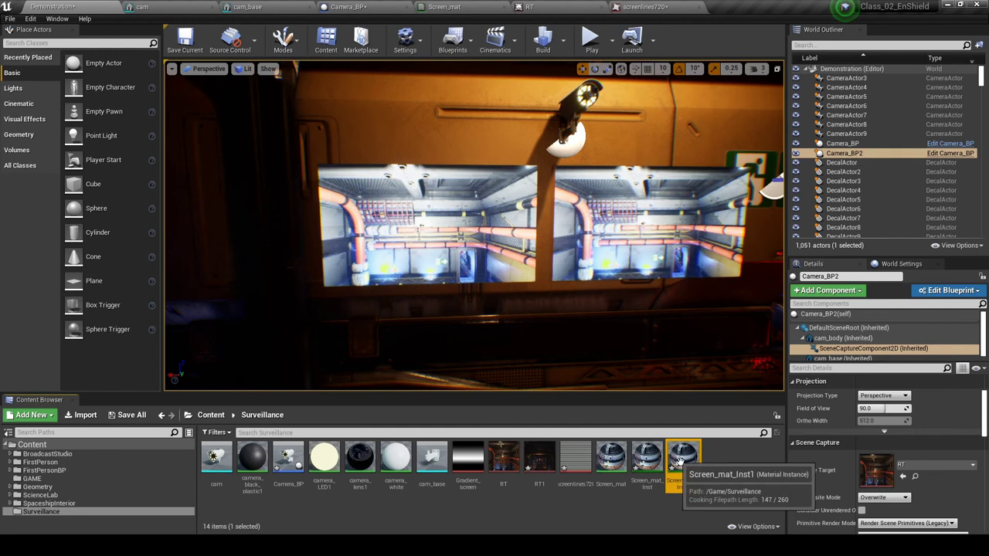
# Step: Apply Screen_mat_Inst1 to the second screen plane and open the instance for editing
pyautogui.moveTo(687, 459); pyautogui.dragTo(668, 223)
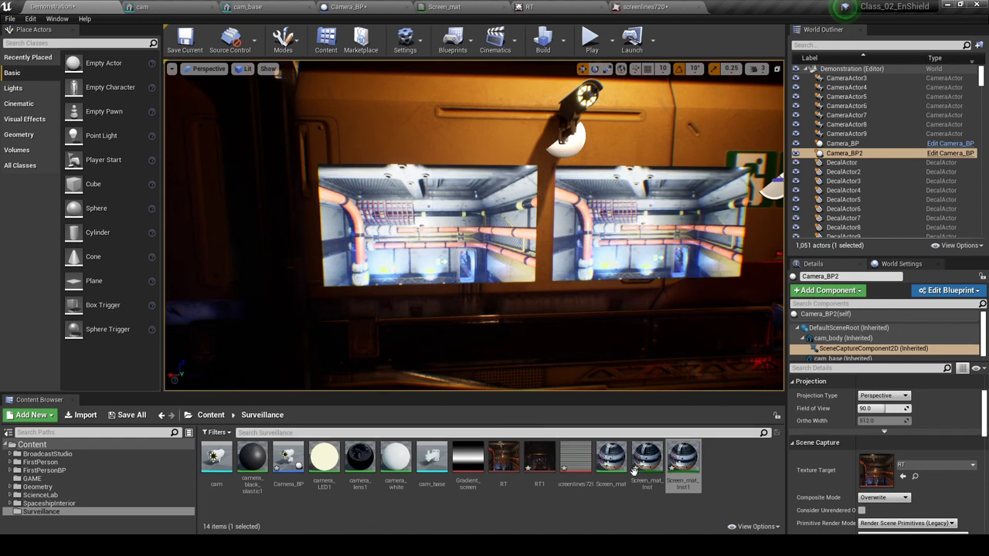
pyautogui.doubleClick(683, 455)
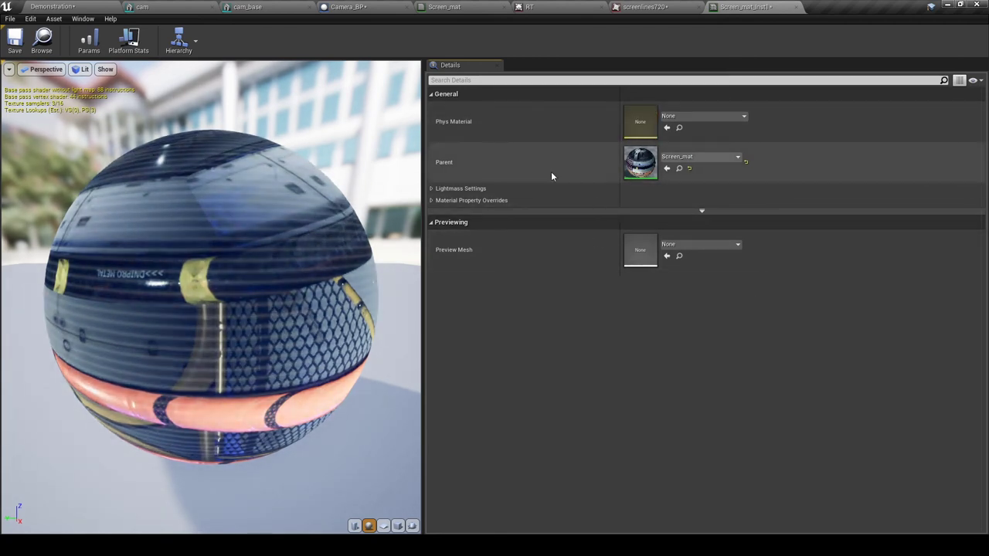
# Step: In Screen_mat, convert the RT Texture Sample node to a parameter named "Render Target" and save the material
pyautogui.click(447, 7)
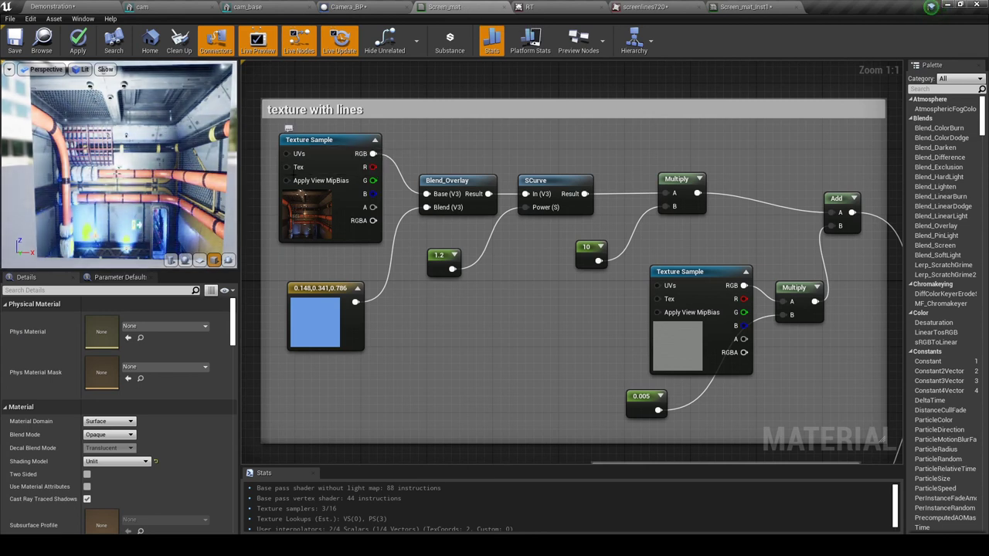
pyautogui.moveTo(373, 142); pyautogui.dragTo(522, 135, button='right')
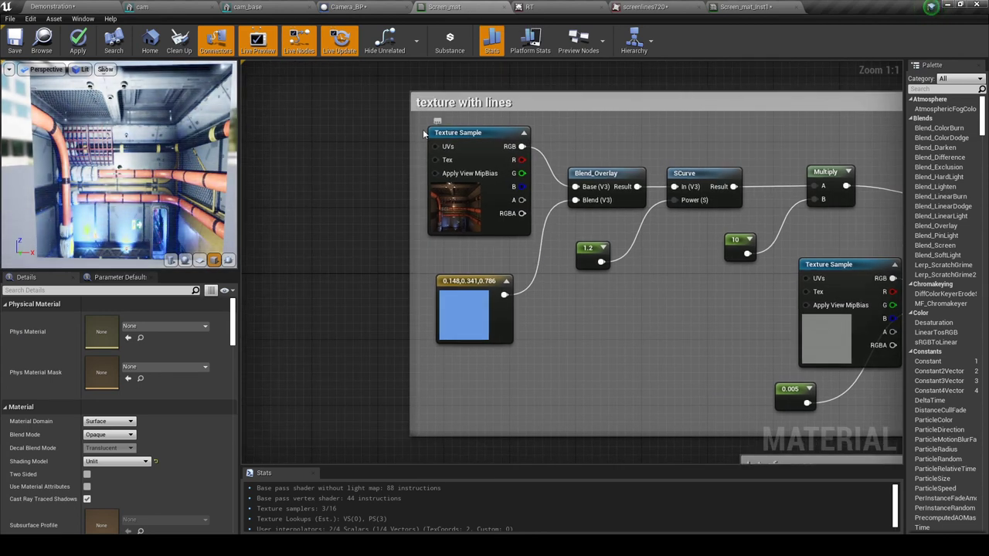
pyautogui.click(479, 139)
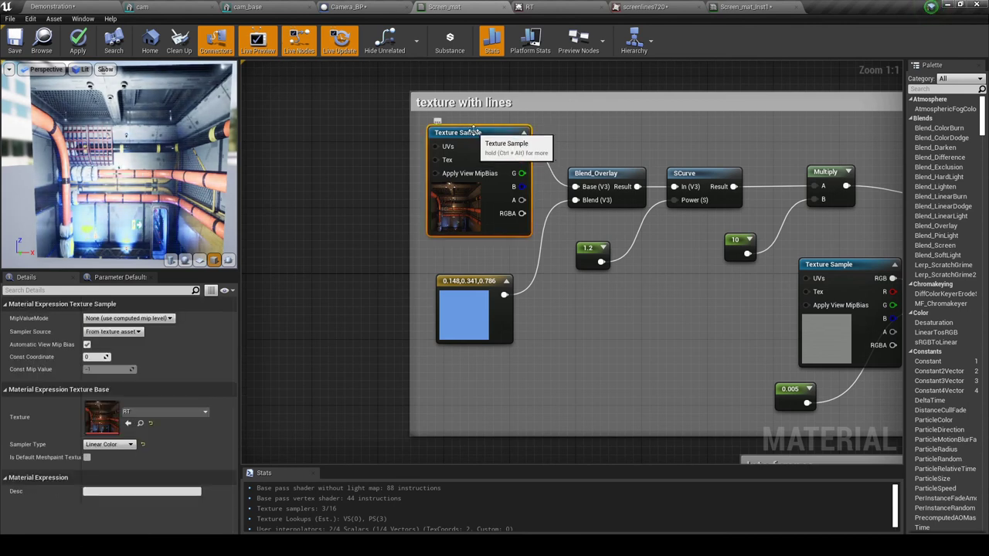
pyautogui.scroll(-5, 499, 207)
pyautogui.moveTo(499, 207); pyautogui.dragTo(498, 185, button='right')
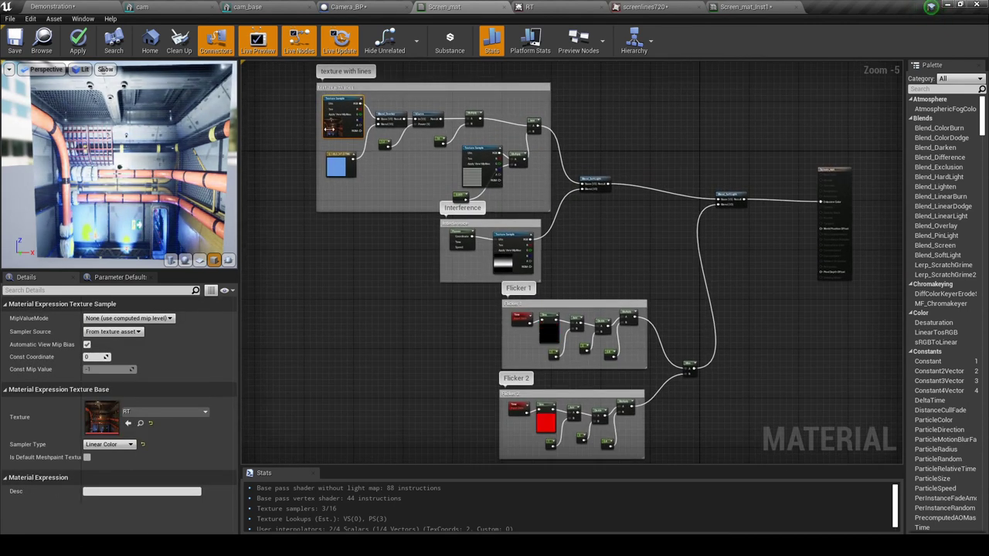
pyautogui.scroll(5, 341, 124)
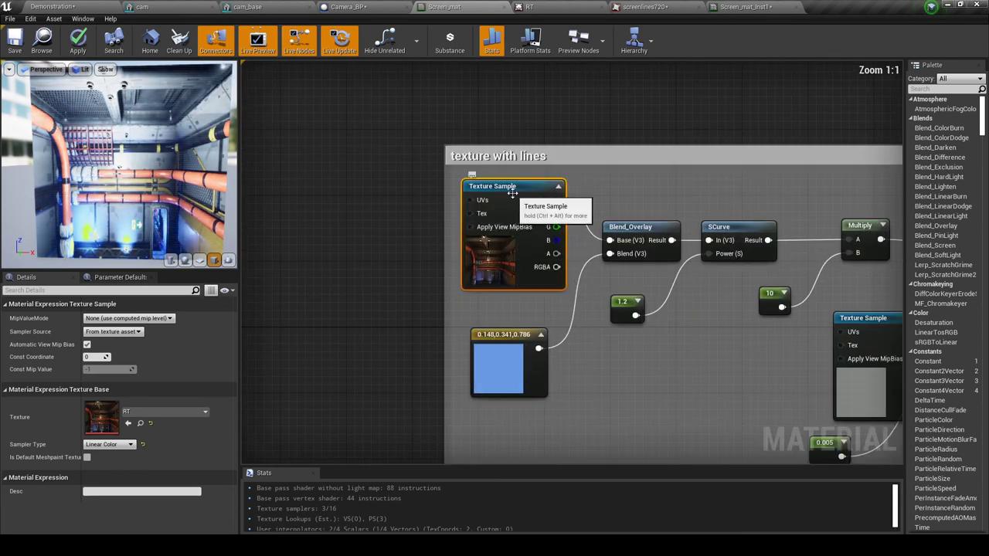
pyautogui.rightClick(512, 192)
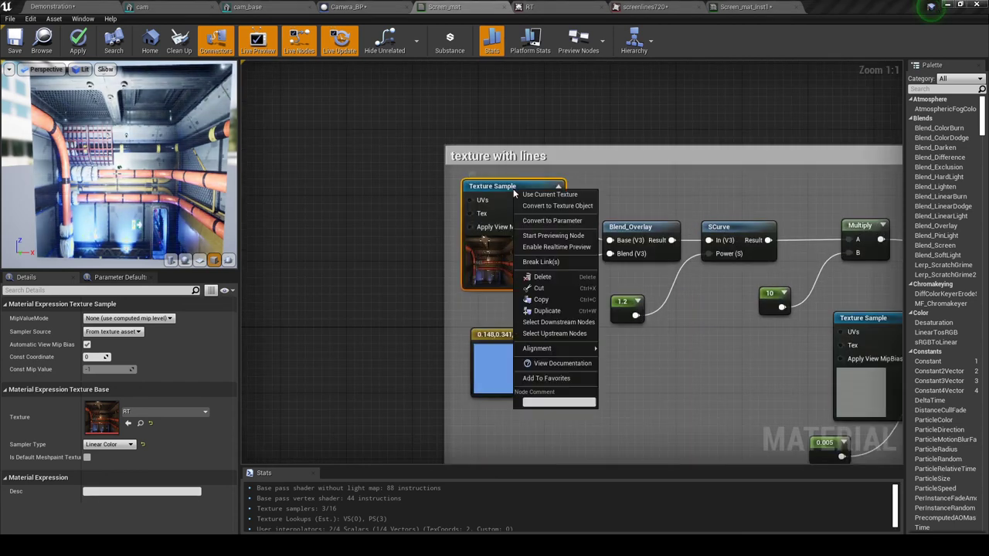
pyautogui.click(541, 220)
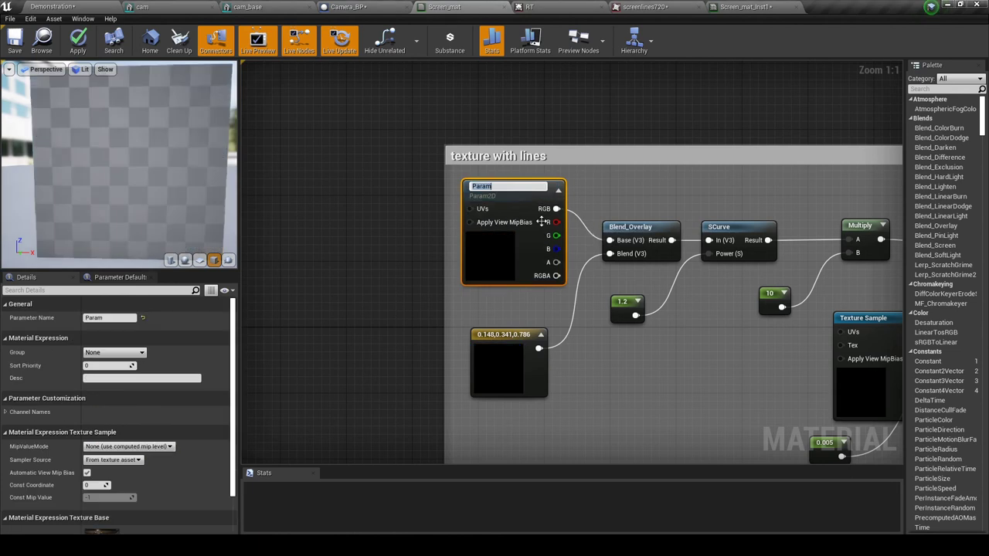
pyautogui.write('R')
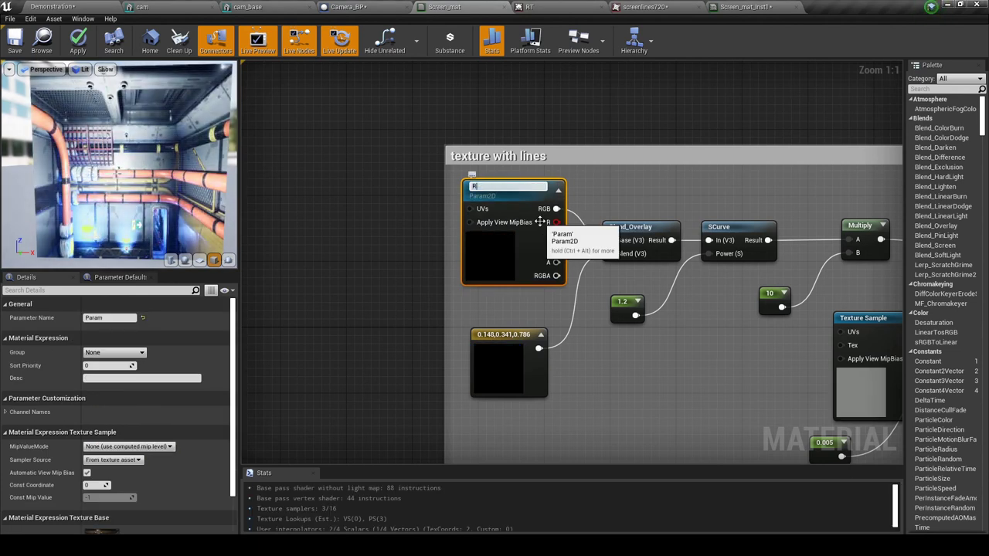
pyautogui.write('ender Targe')
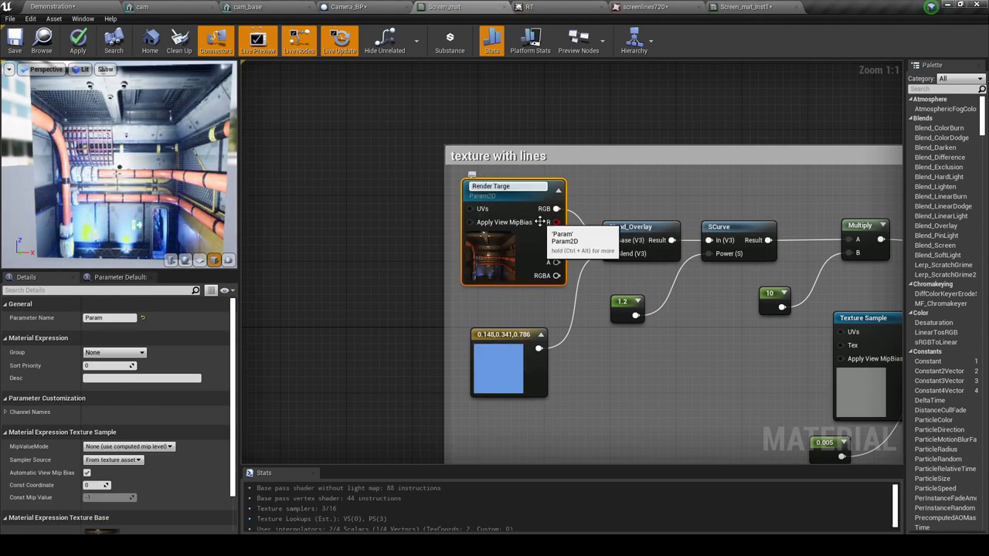
pyautogui.press('Return')
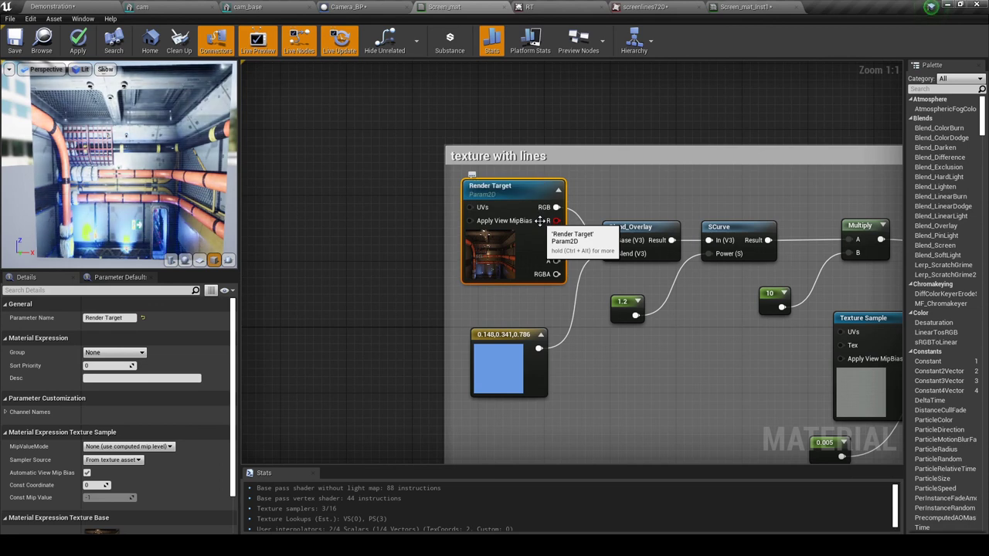
pyautogui.click(13, 48)
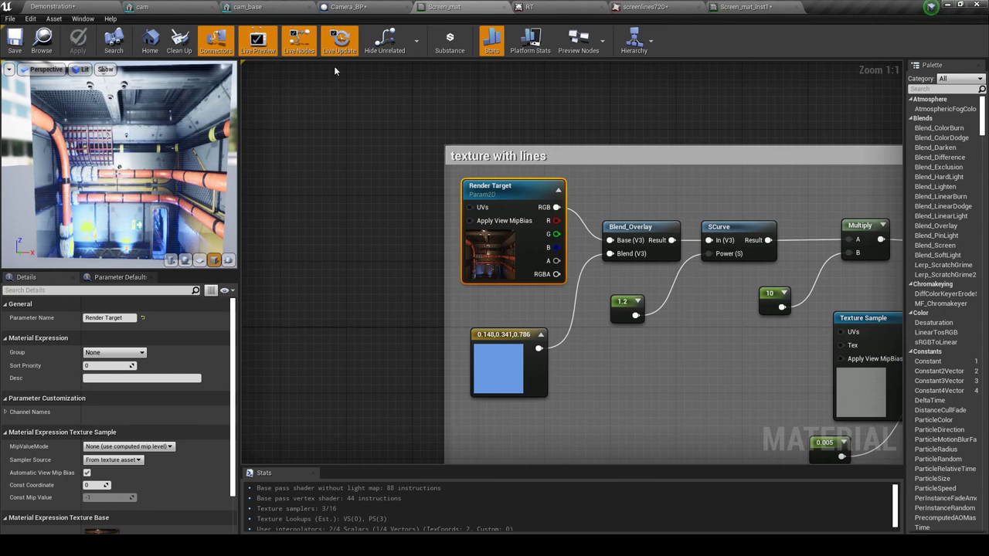
# Step: In Screen_mat_Inst1, enable the Render Target parameter override and set its texture to RT1
pyautogui.click(74, 7)
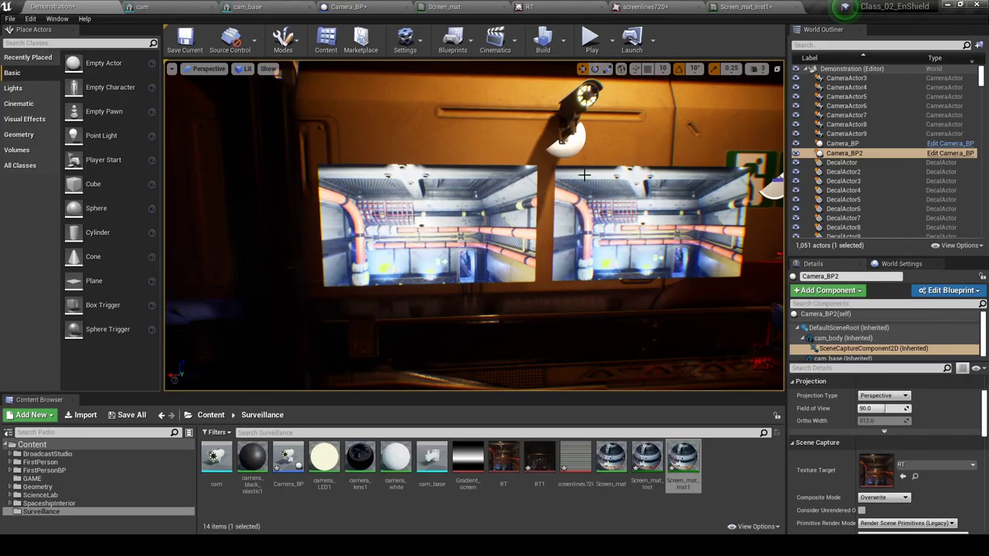
pyautogui.click(761, 6)
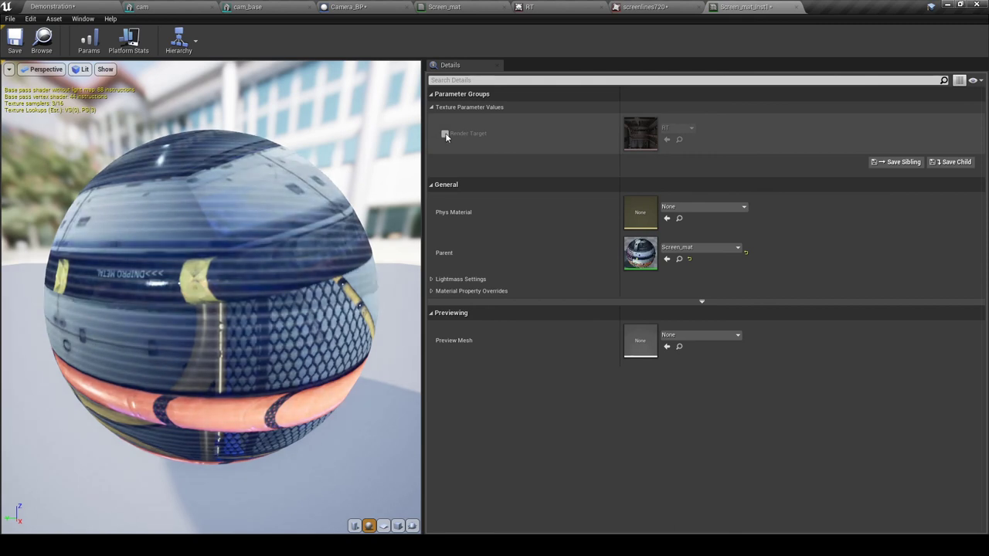
pyautogui.click(444, 133)
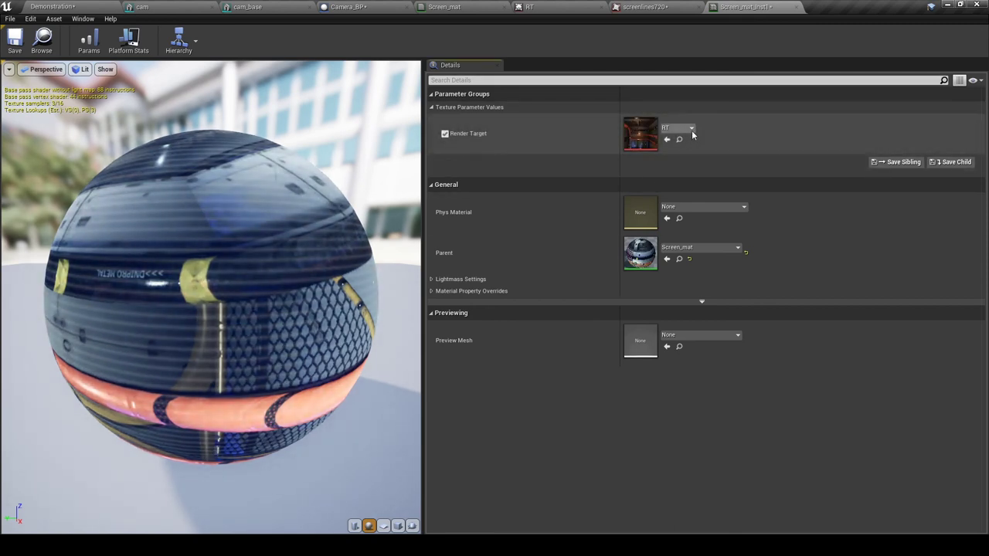
pyautogui.click(691, 129)
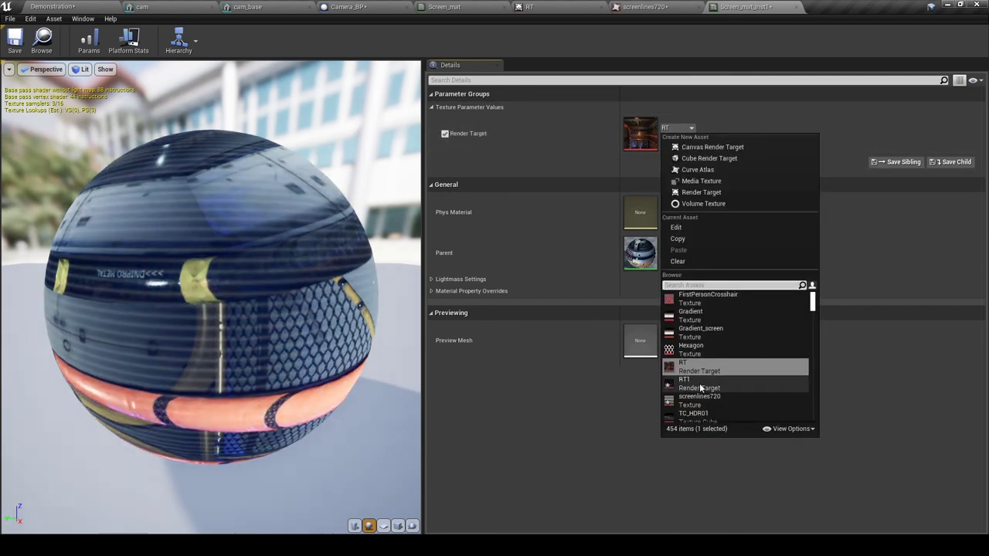
pyautogui.click(685, 383)
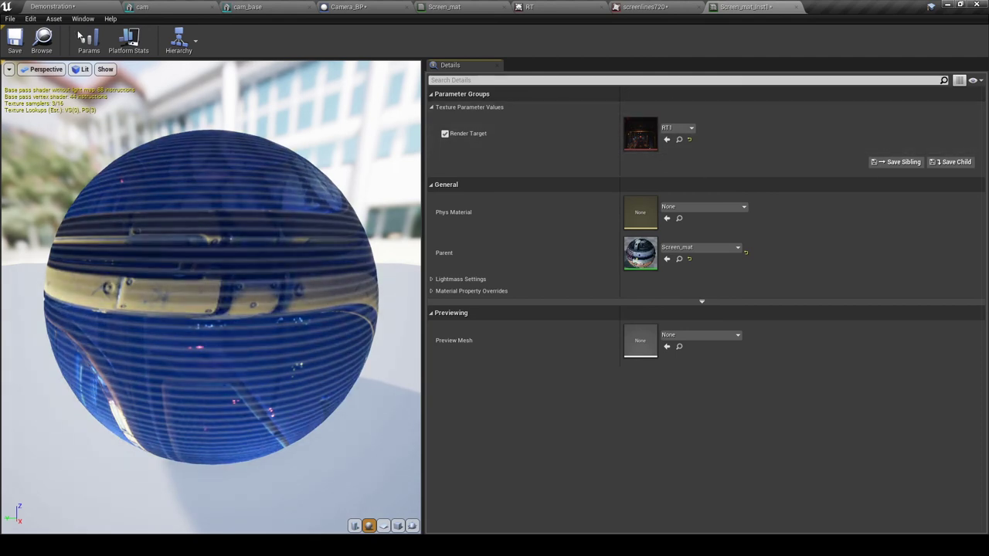
# Step: Examine both surveillance screens in the Demonstration level, play it in full screen to watch the camera feeds, and stop playing
pyautogui.click(52, 6)
pyautogui.moveTo(547, 266); pyautogui.dragTo(561, 237, button='right')
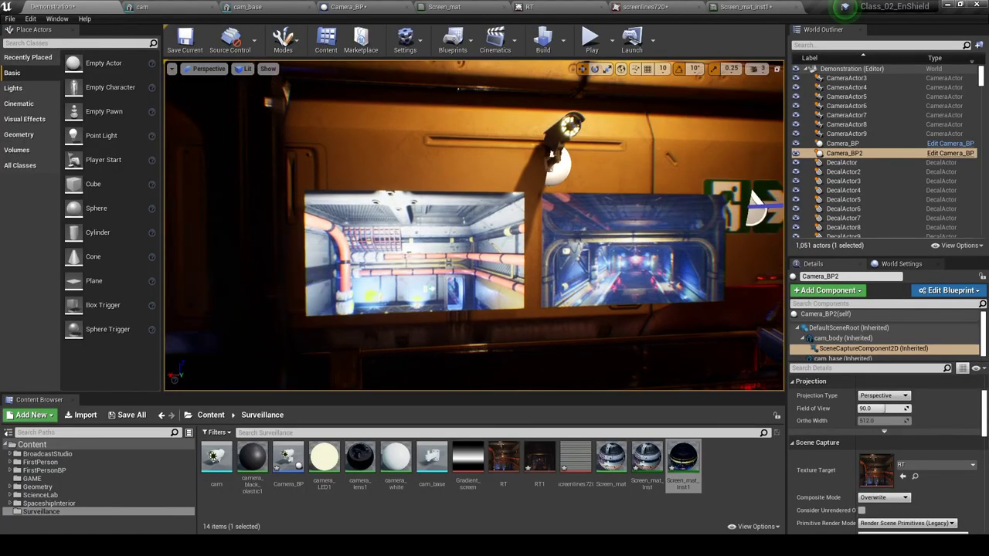
pyautogui.scroll(4, 524, 314)
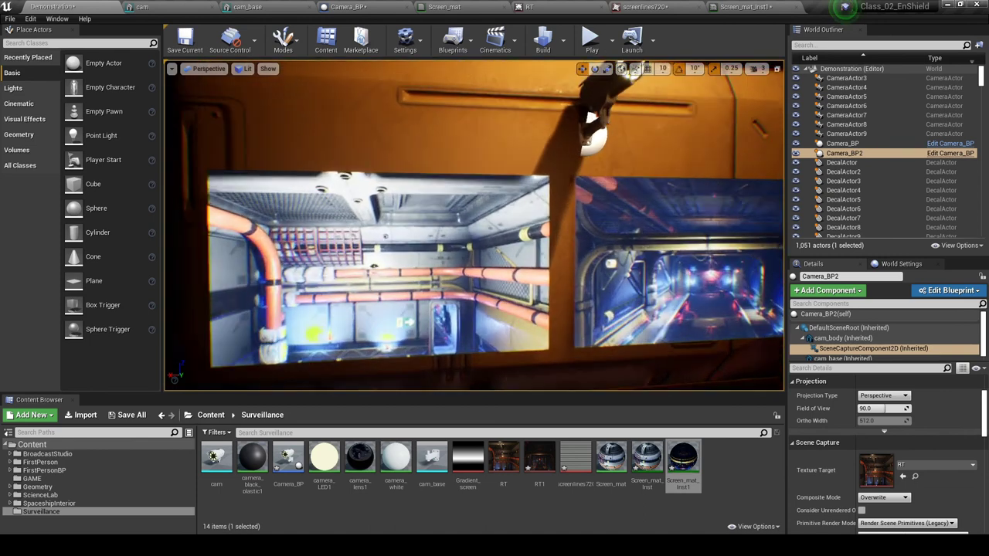
pyautogui.moveTo(524, 314); pyautogui.dragTo(556, 307, button='right')
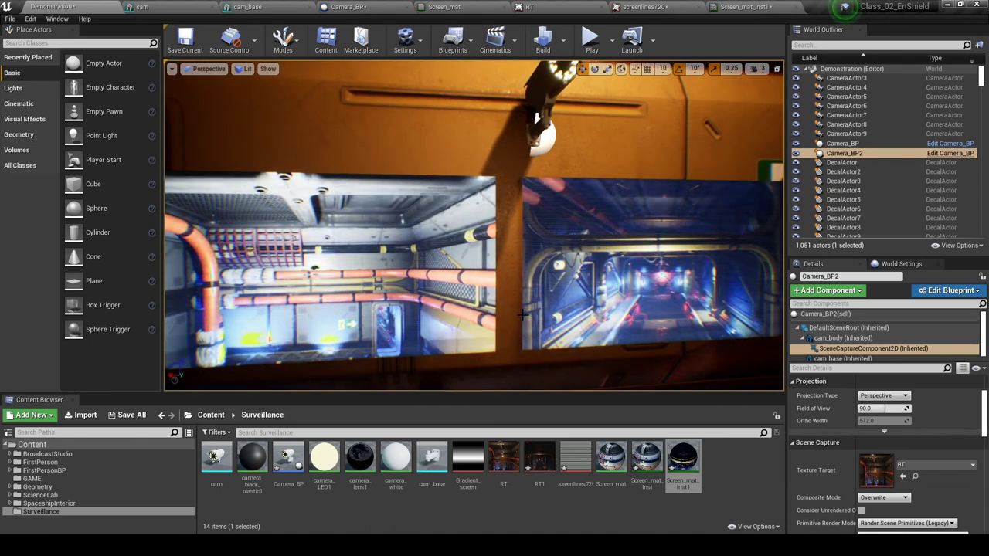
pyautogui.hotkey('alt', 'p')
pyautogui.click(519, 324)
pyautogui.press('F11')
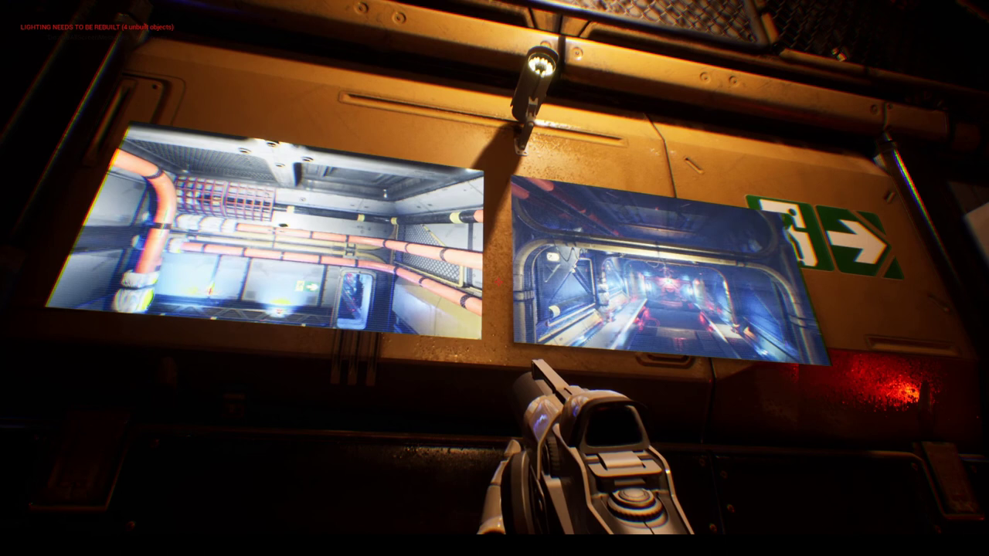
pyautogui.moveTo(494, 278)
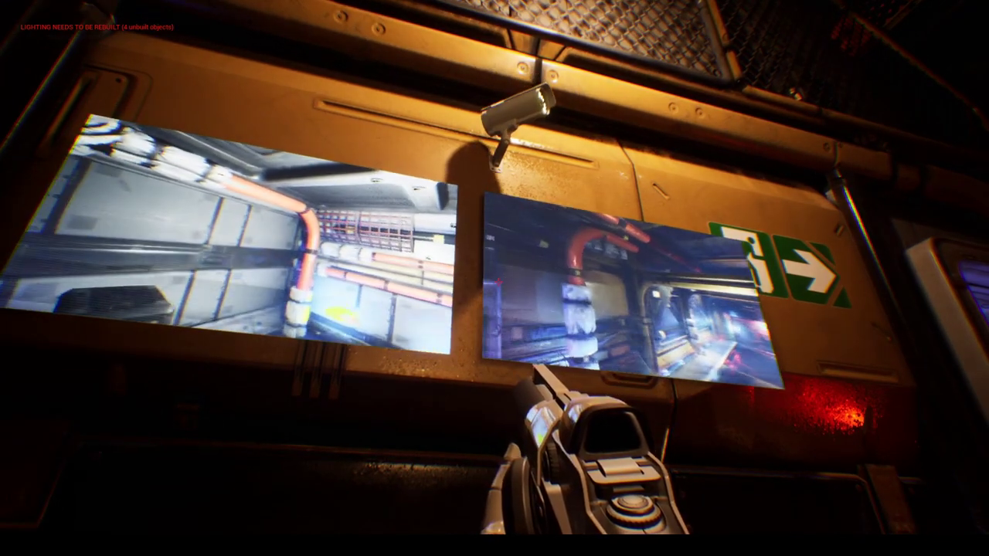
pyautogui.press('Escape')
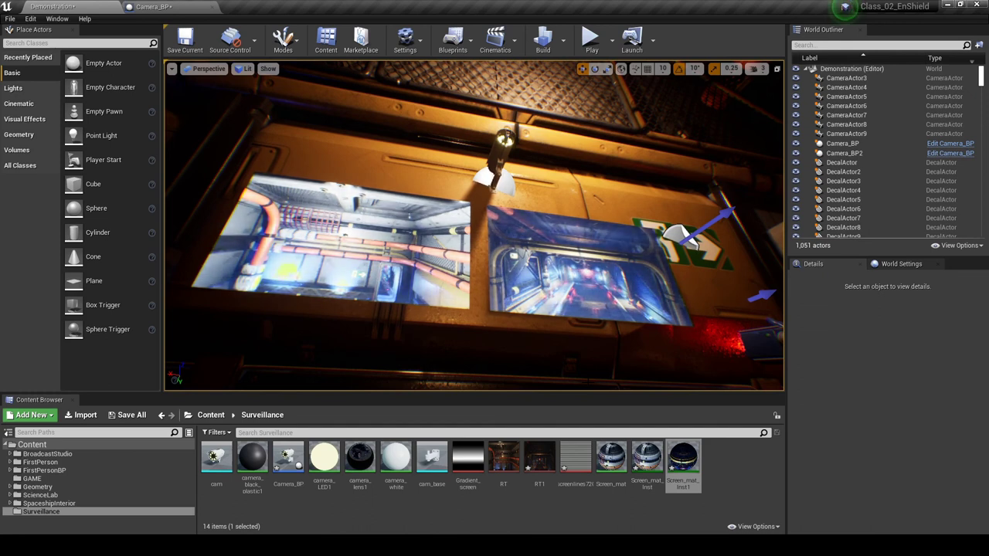
# Step: Add a Float variable named Delay to the Camera_BP blueprint
pyautogui.click(172, 8)
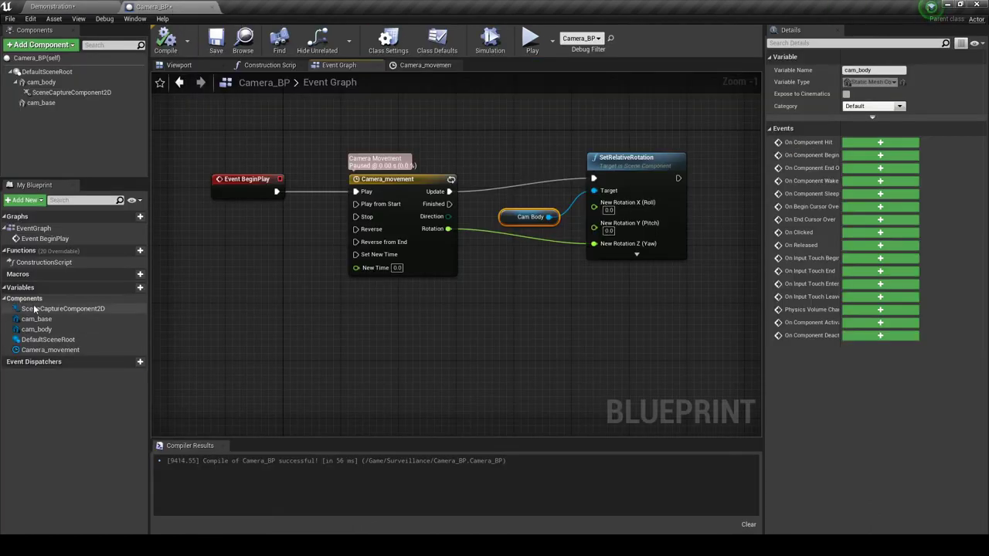
pyautogui.click(133, 288)
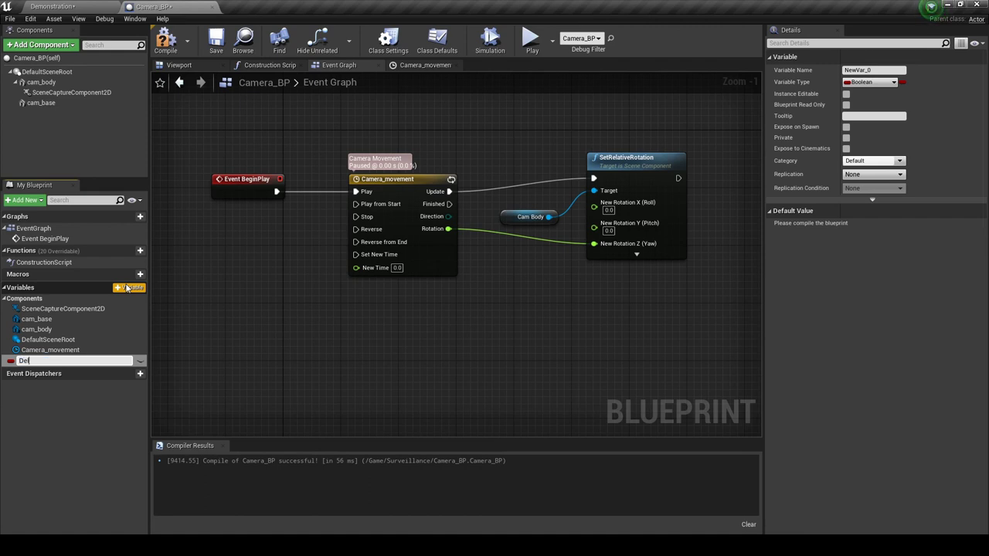
pyautogui.press('Return')
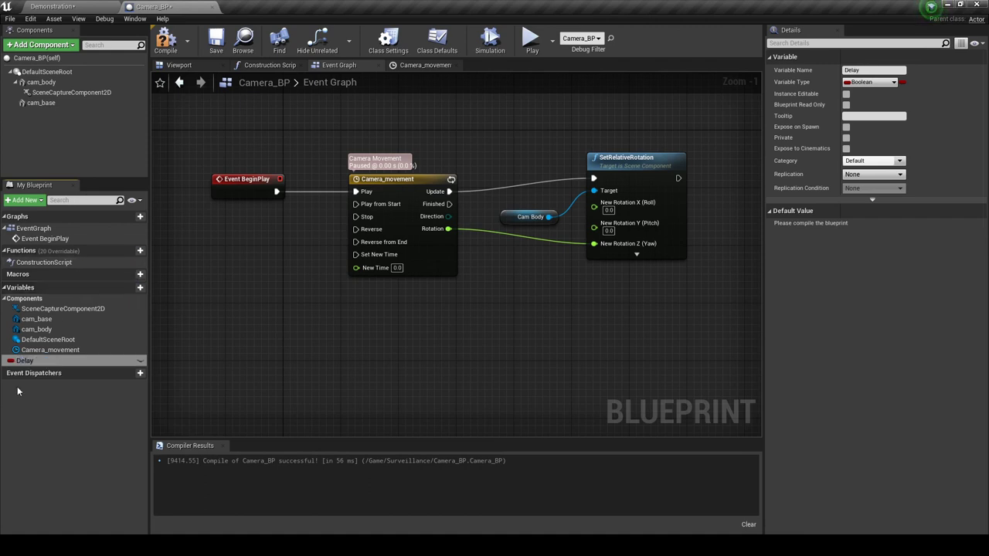
pyautogui.click(894, 84)
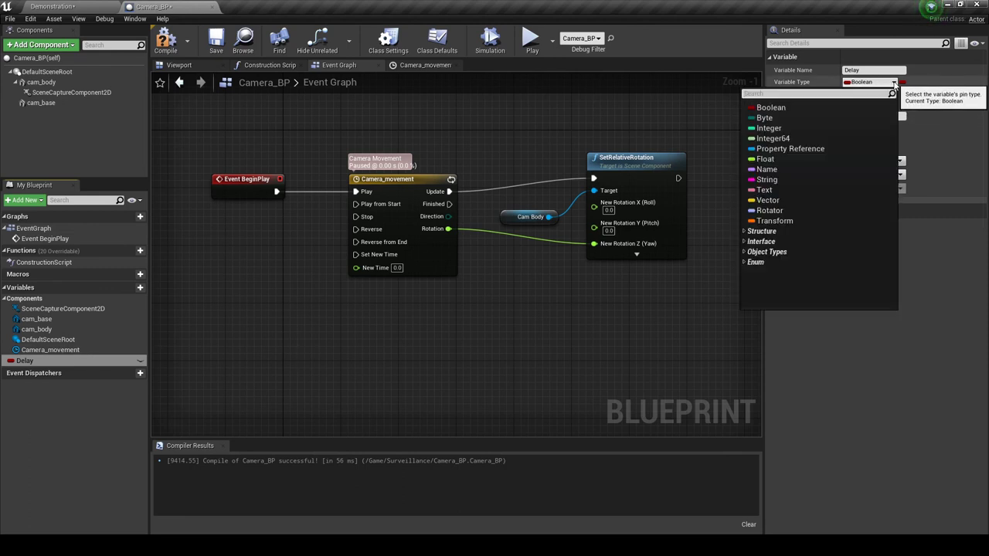
pyautogui.click(771, 159)
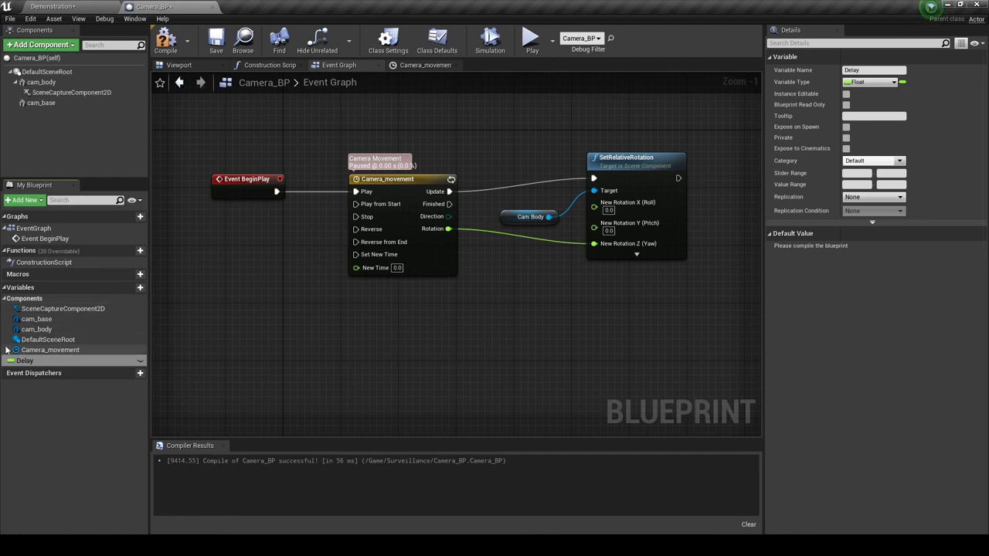
# Step: Place a getter for the Camera_movement timeline in the event graph below the SetRelativeRotation node
pyautogui.click(56, 350)
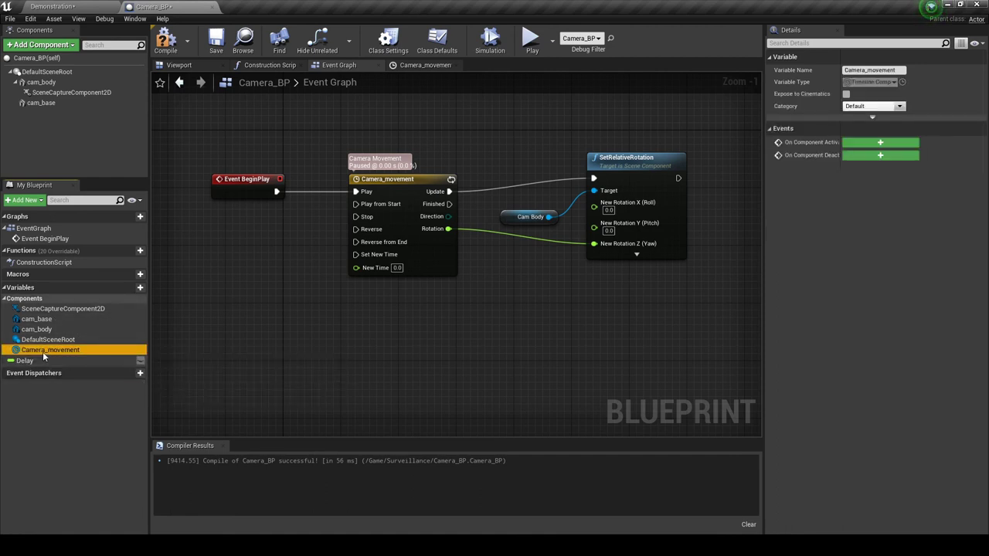
pyautogui.moveTo(42, 353); pyautogui.dragTo(654, 295)
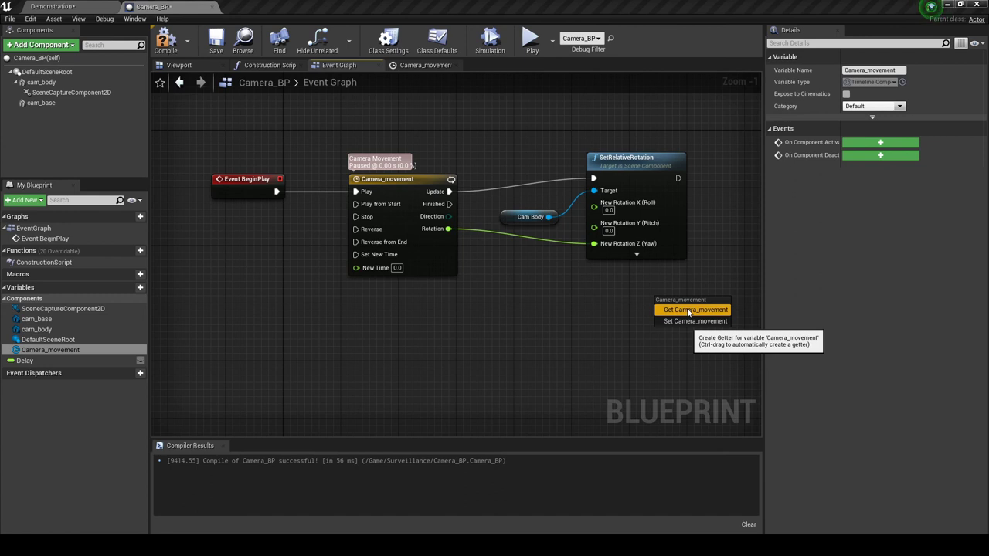
pyautogui.click(679, 311)
pyautogui.moveTo(575, 341); pyautogui.dragTo(395, 384, button='right')
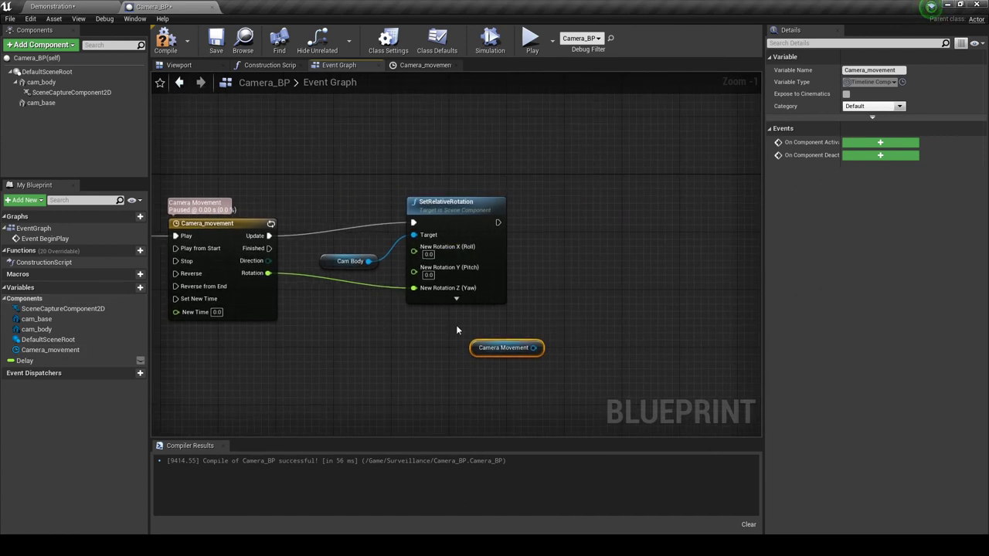
# Step: Add a Set Play Rate node targeting the Camera Movement reference and connect its execution input to SetRelativeRotation's output
pyautogui.moveTo(533, 345); pyautogui.dragTo(622, 270)
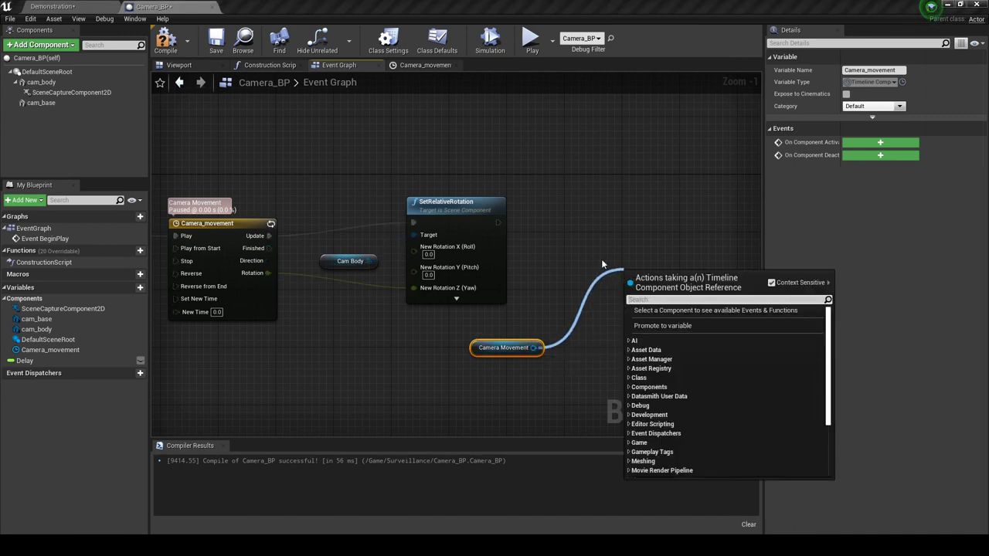
pyautogui.write('set play rate')
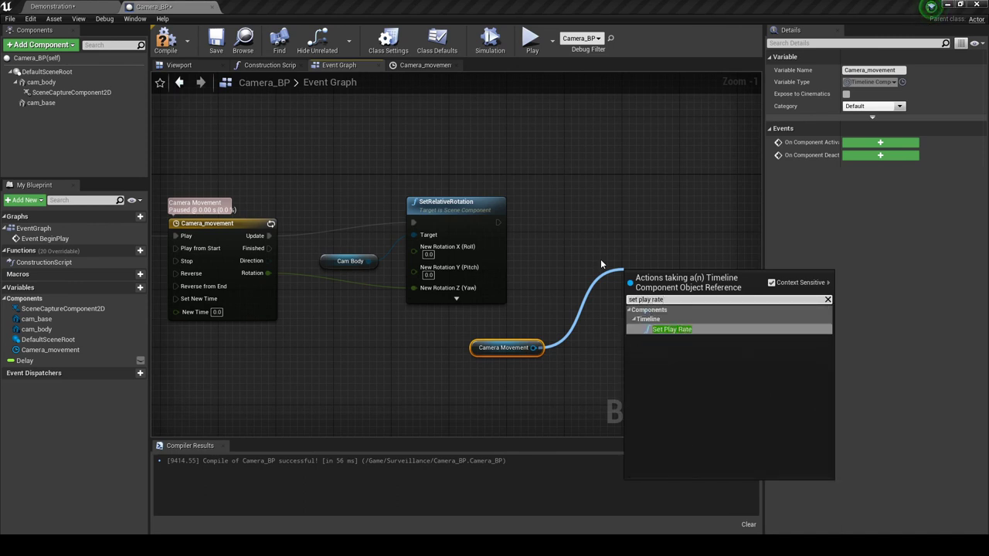
pyautogui.press('Return')
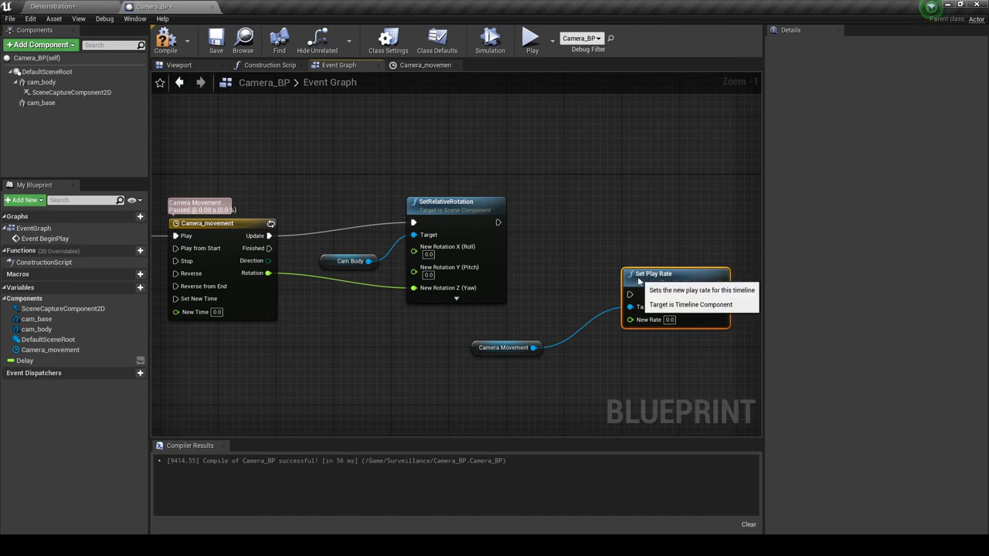
pyautogui.moveTo(637, 279); pyautogui.dragTo(630, 243)
pyautogui.moveTo(499, 223); pyautogui.dragTo(631, 263)
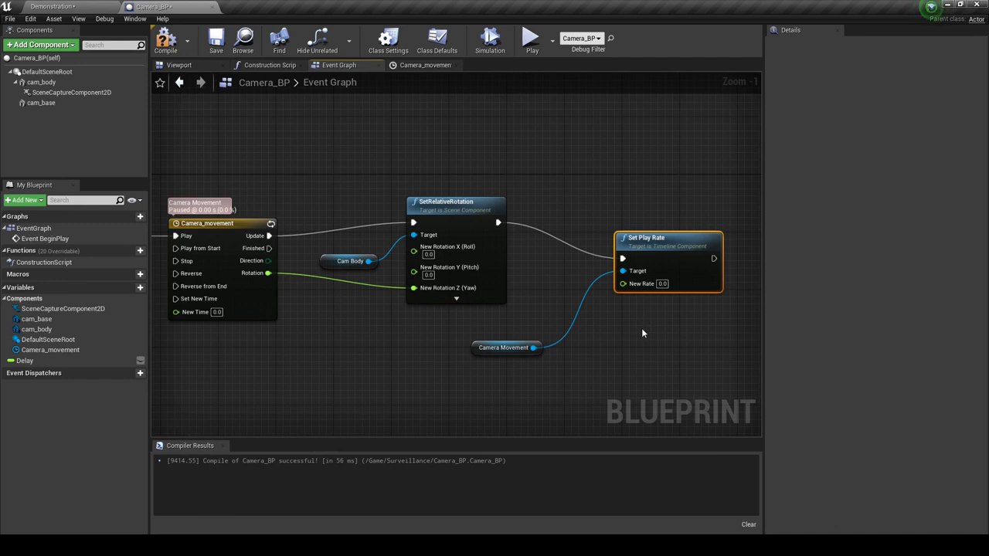
pyautogui.click(439, 347)
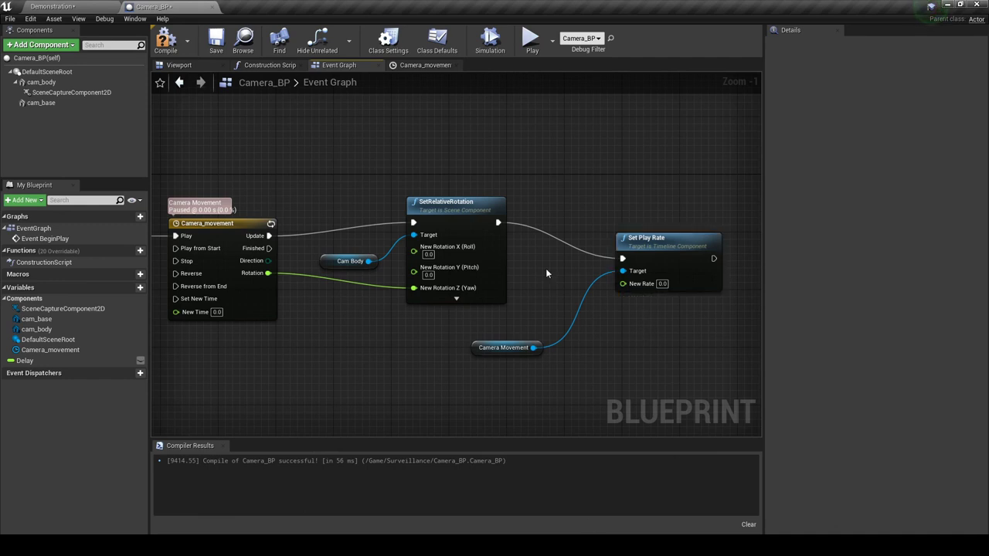
# Step: Place a getter for the Delay variable, connect it to Set Play Rate's New Rate input, and arrange both getters beside that node
pyautogui.moveTo(23, 361); pyautogui.dragTo(584, 352)
pyautogui.click(603, 360)
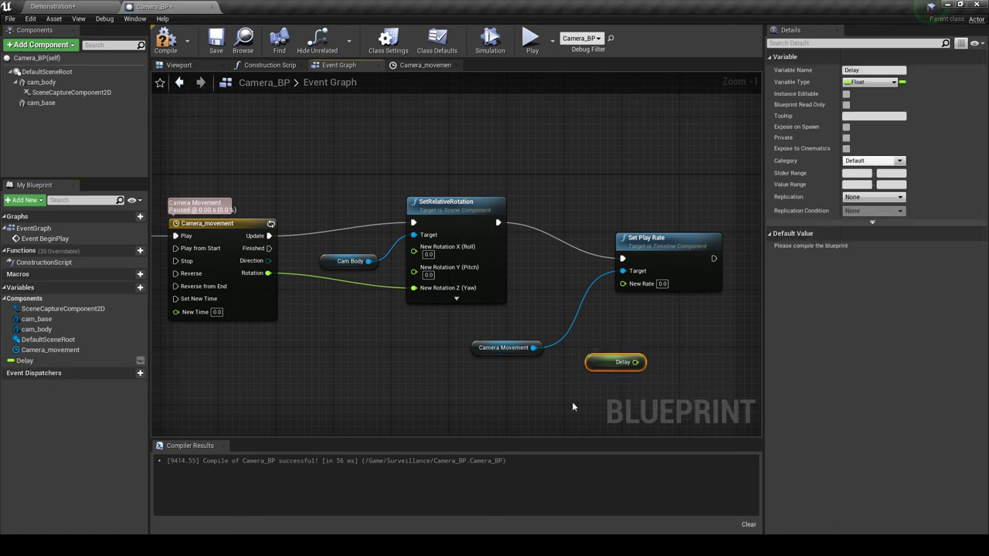
pyautogui.moveTo(635, 362); pyautogui.dragTo(626, 286)
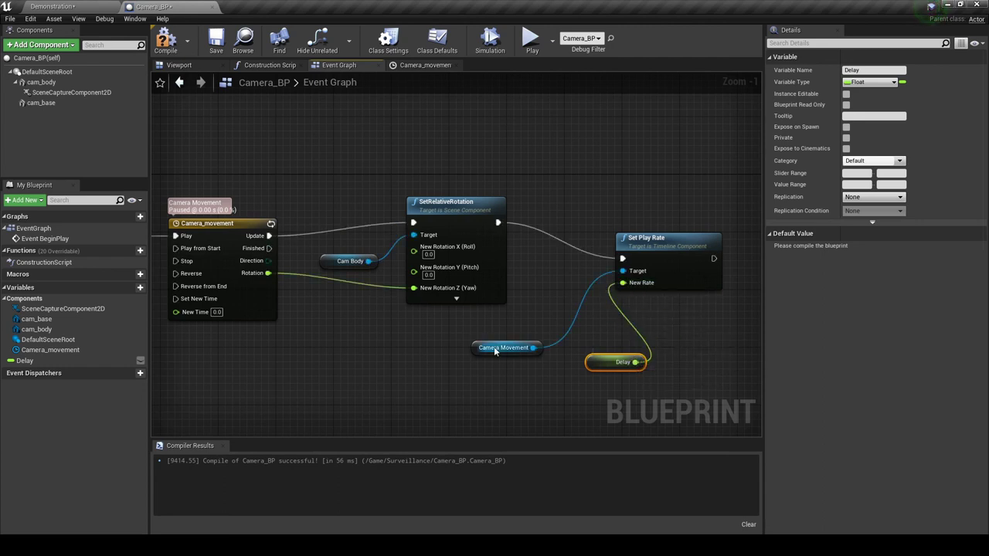
pyautogui.moveTo(502, 348); pyautogui.dragTo(559, 283)
pyautogui.moveTo(608, 364); pyautogui.dragTo(529, 328)
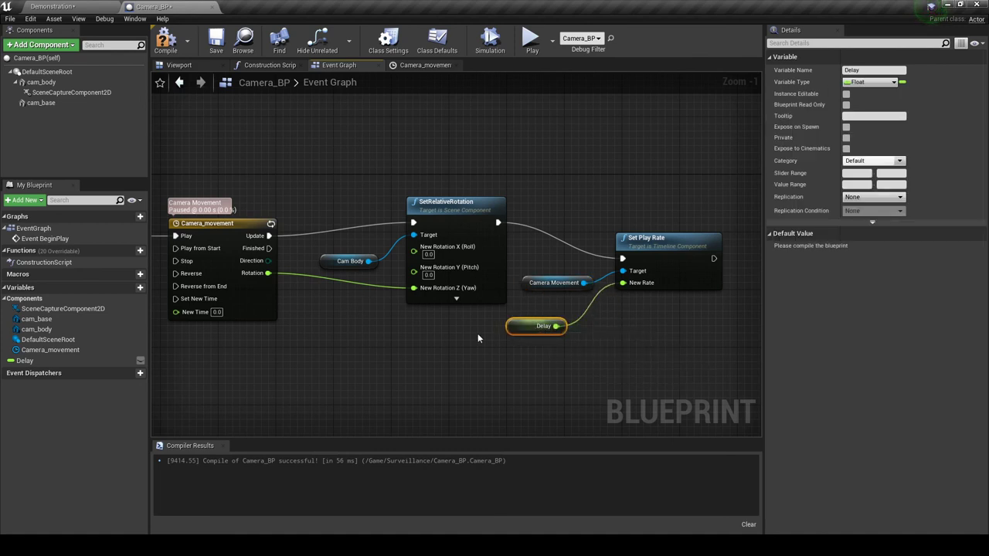
# Step: Make the Delay variable instance editable and compile the Camera_BP blueprint
pyautogui.click(846, 93)
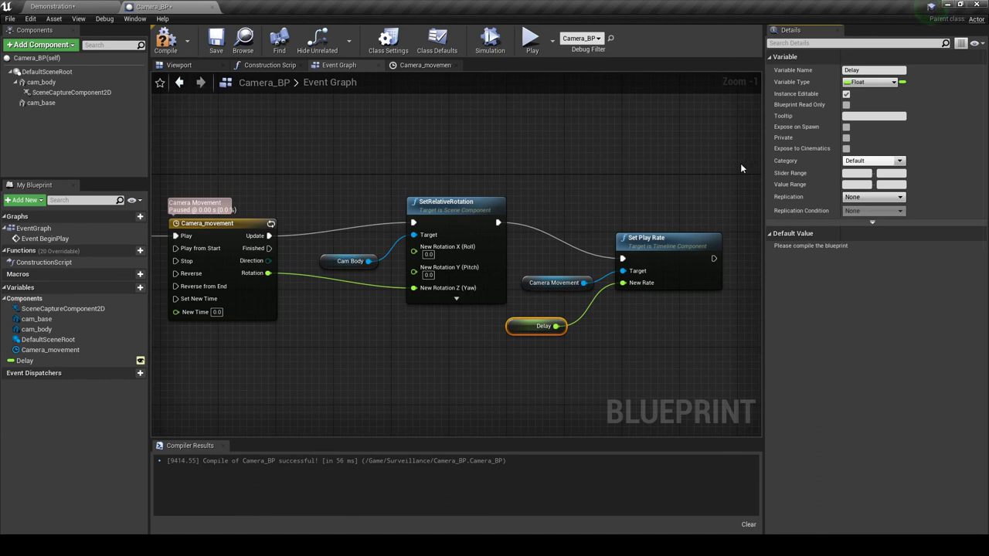
pyautogui.click(165, 40)
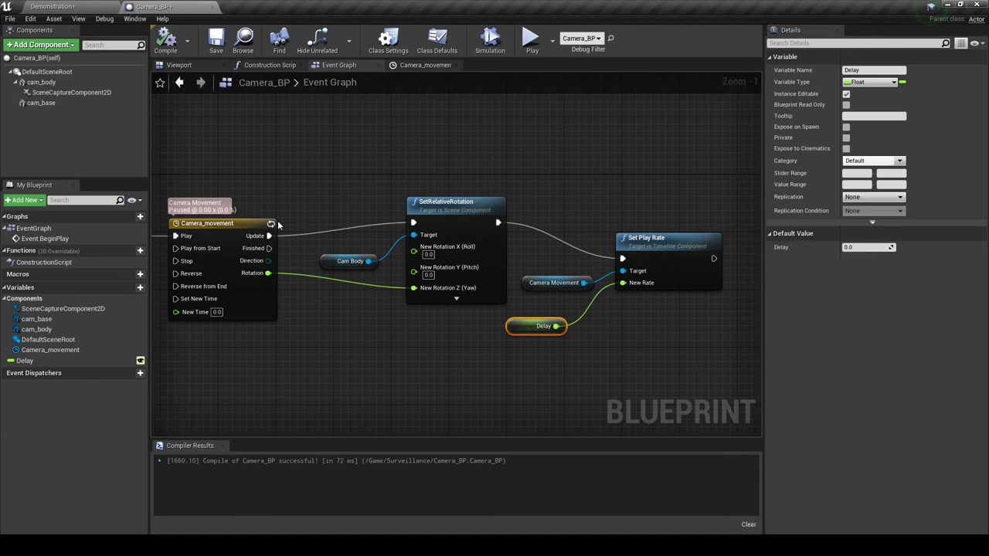
# Step: In the Demonstration level, set the Delay of the Camera_BP actor above the surveillance screens to 0.8
pyautogui.click(58, 8)
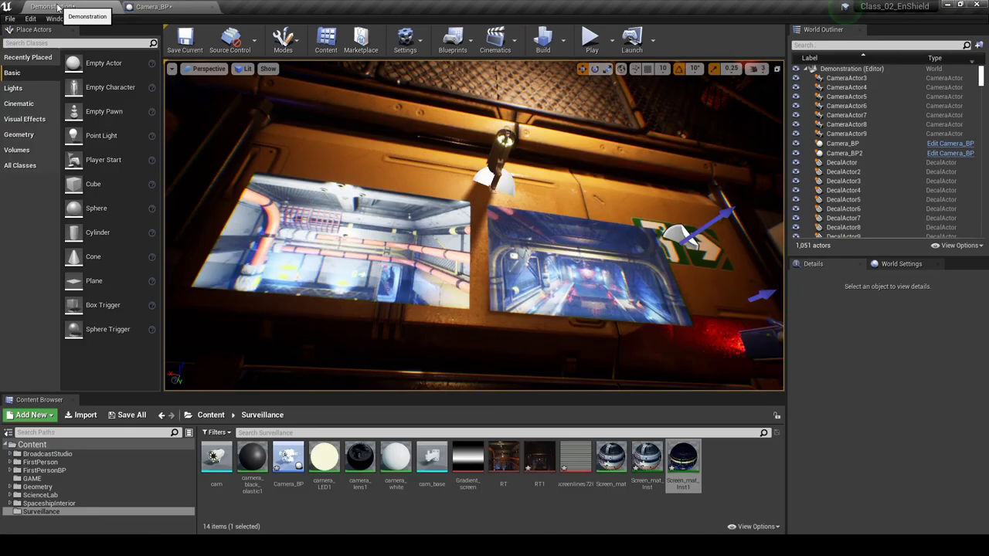
pyautogui.click(487, 176)
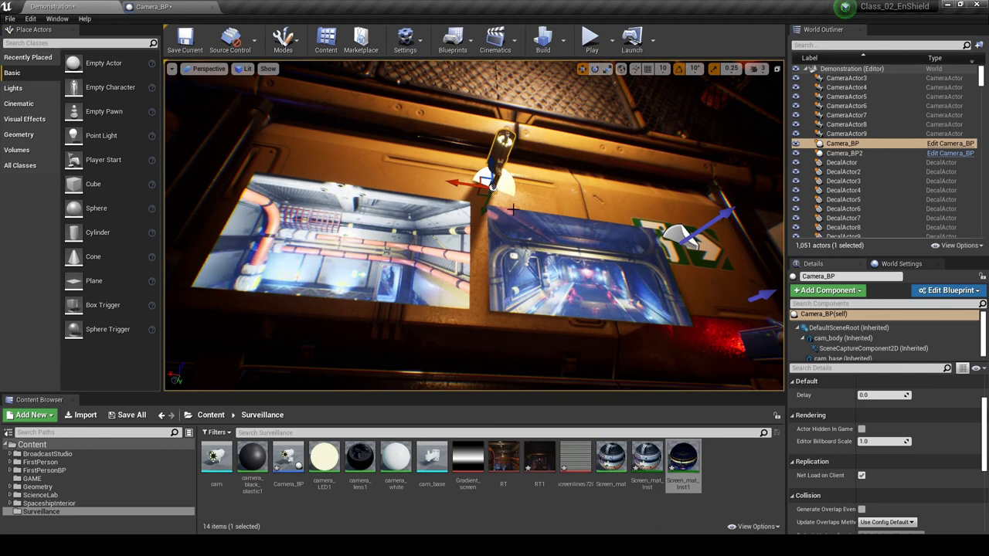
pyautogui.click(865, 394)
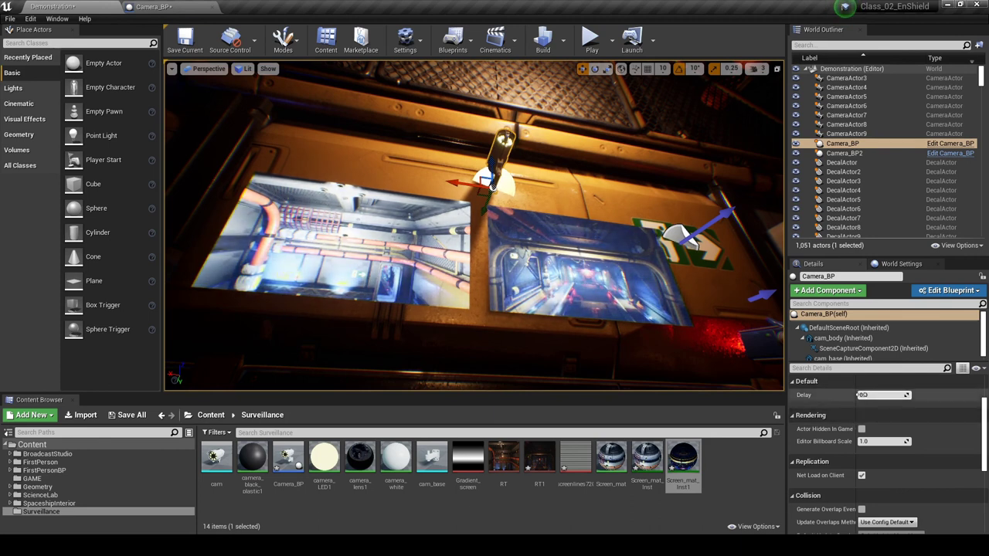
pyautogui.press('Return')
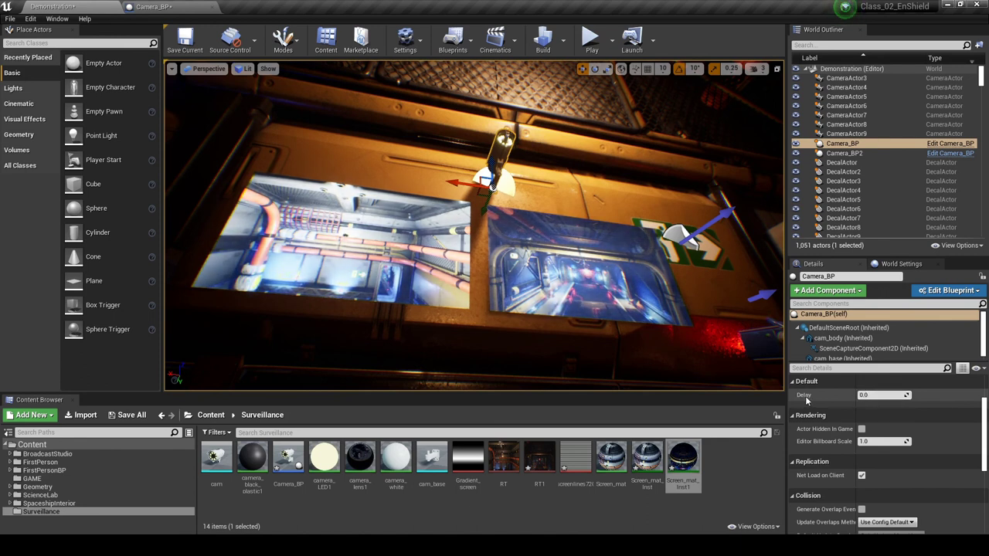
pyautogui.click(861, 394)
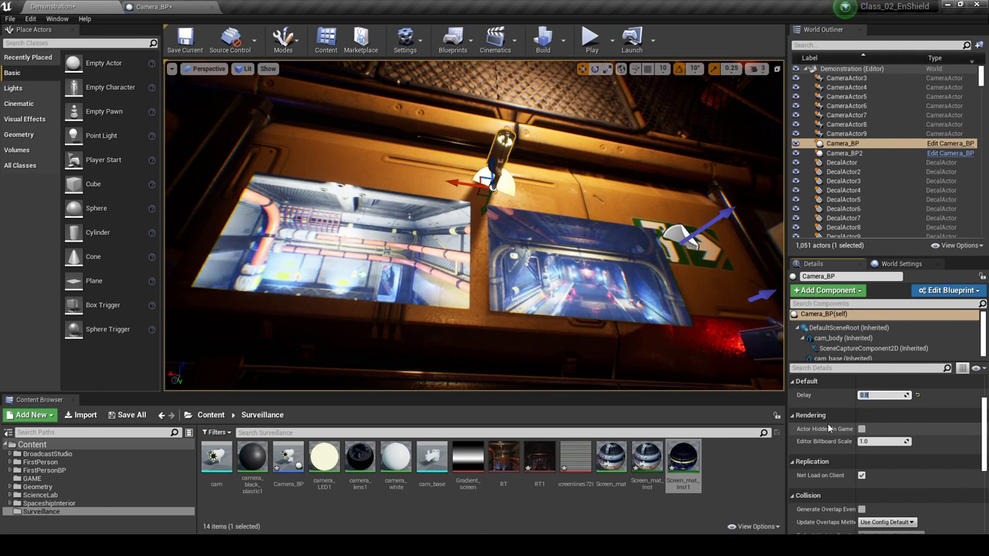
# Step: Set the Delay of the Camera_BP2 actor to 1.2 and save the Demonstration level
pyautogui.moveTo(462, 248); pyautogui.dragTo(510, 201, button='right')
pyautogui.click(539, 229)
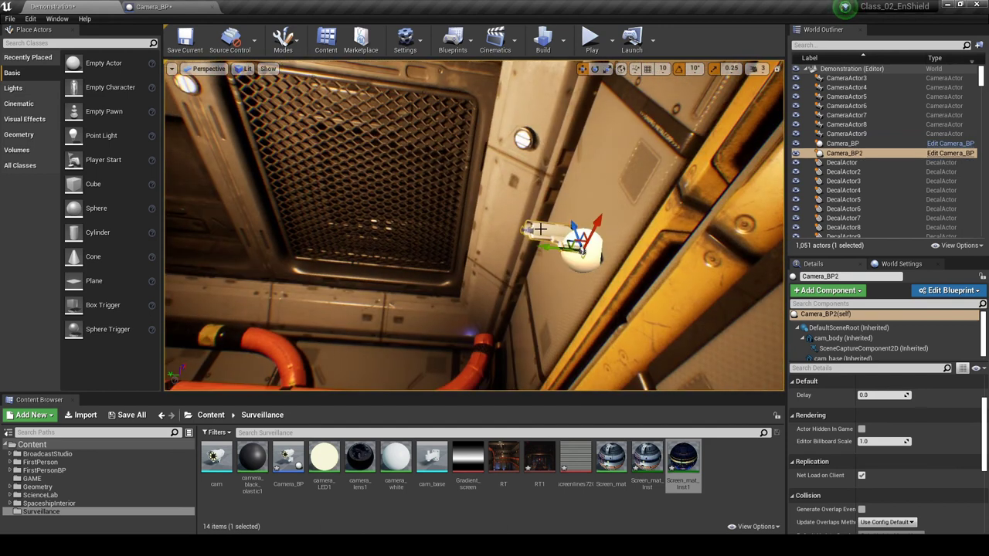
pyautogui.click(904, 394)
pyautogui.write('1.2')
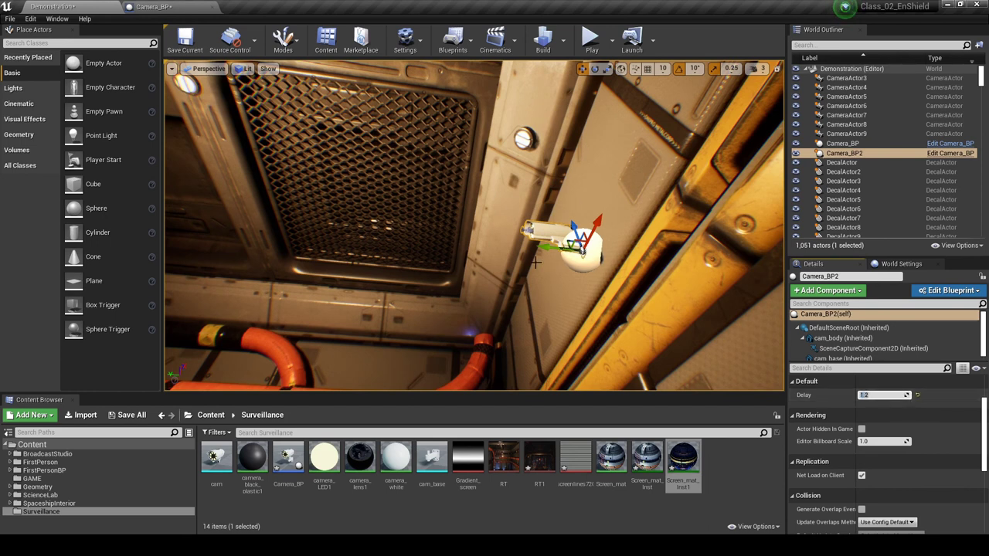
pyautogui.moveTo(584, 290)
pyautogui.mouseDown(button='right')
pyautogui.moveTo(695, 325)
pyautogui.moveTo(618, 363)
pyautogui.moveTo(584, 289)
pyautogui.mouseUp(button='right')
pyautogui.hotkey('ctrl', 's')
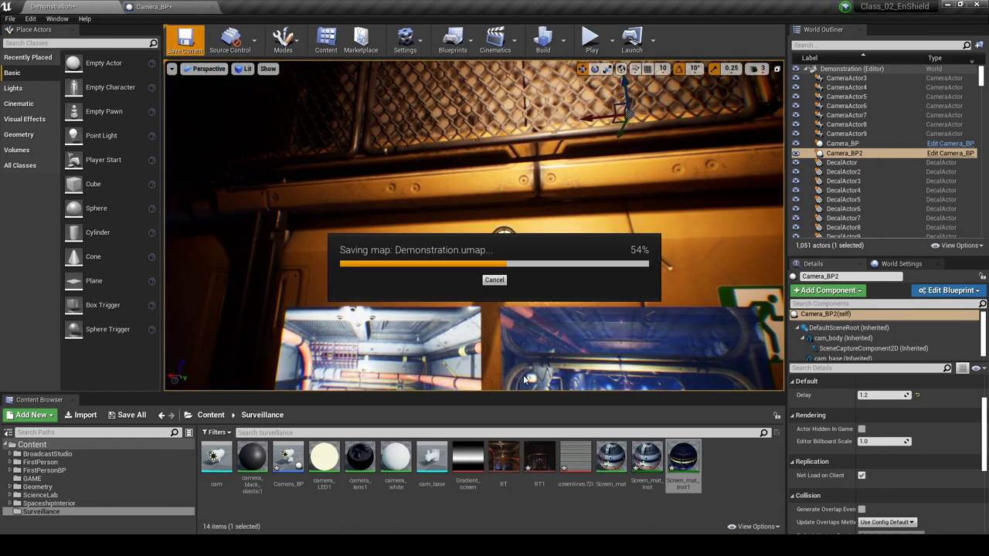
# Step: Play the Demonstration level in full screen and walk around the room to compare the movement of both camera feeds
pyautogui.click(591, 42)
pyautogui.press('F11')
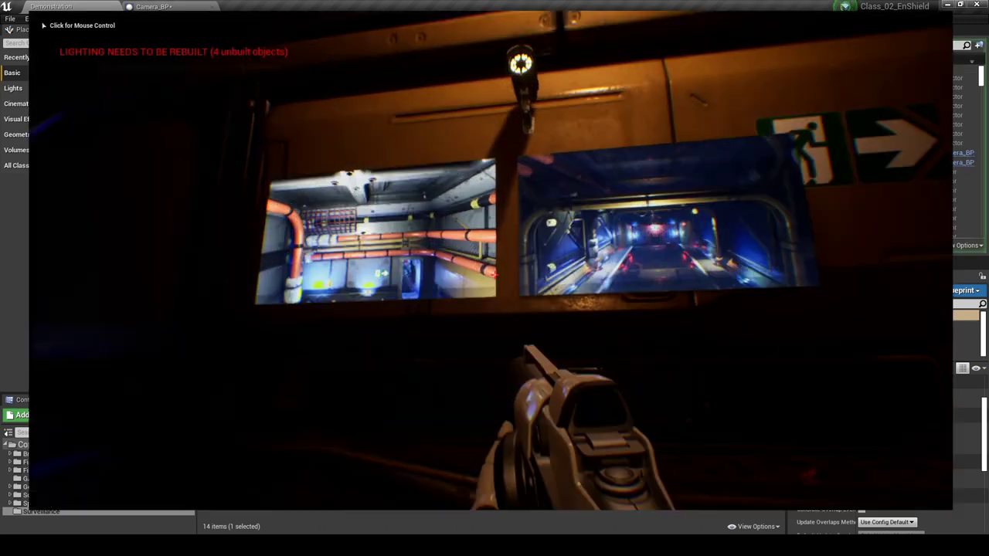
pyautogui.click(498, 283)
pyautogui.press('s')
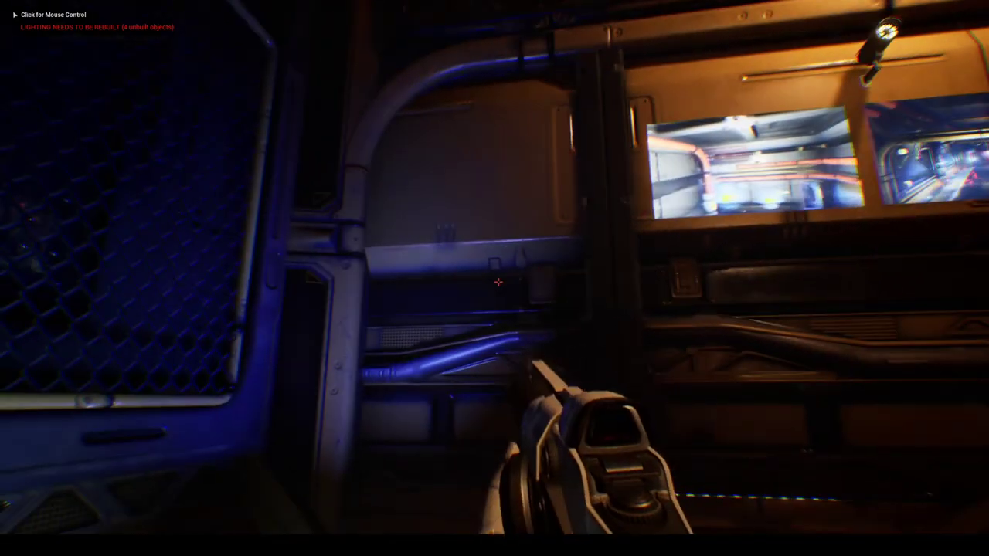
pyautogui.press('w')
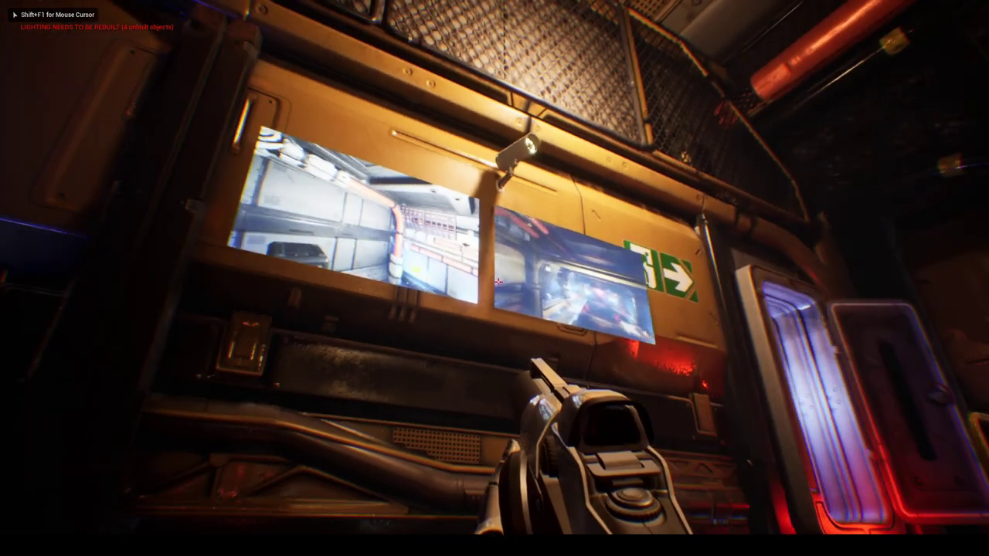
pyautogui.press('w')
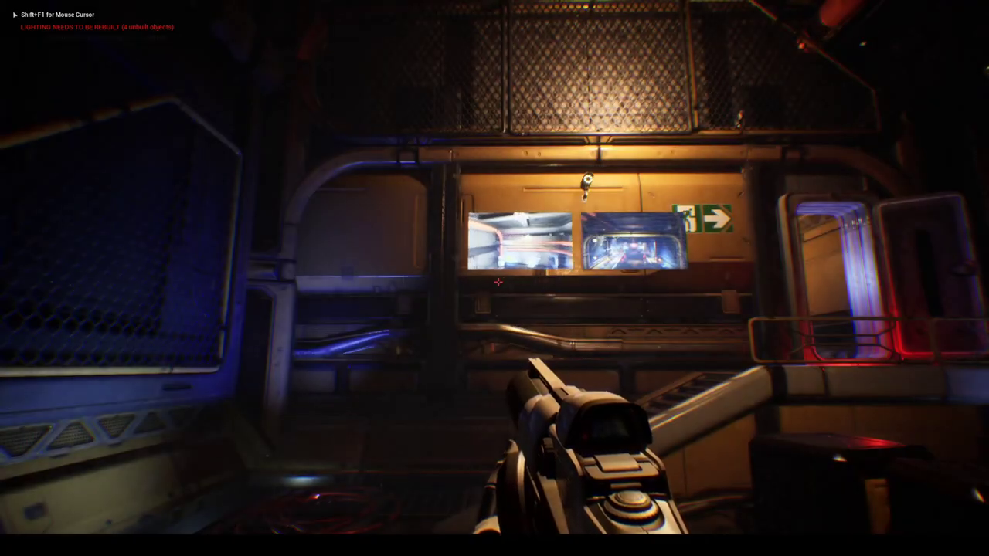
pyautogui.press('w')
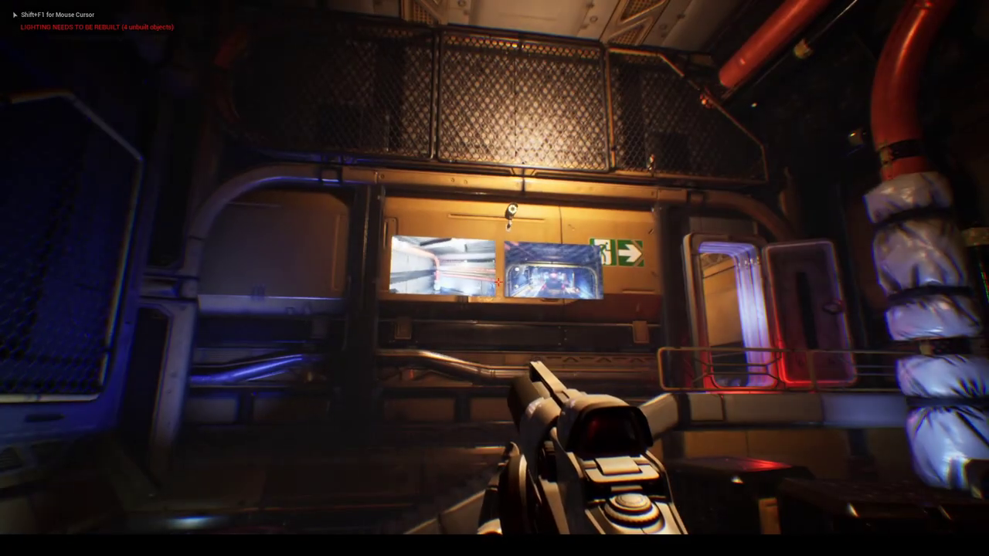
pyautogui.press('w')
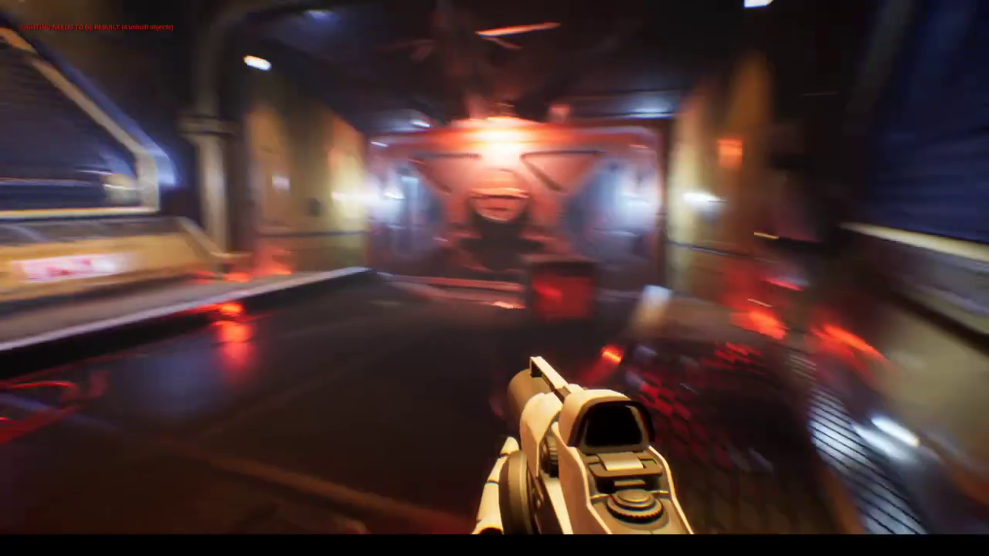
pyautogui.press('w')
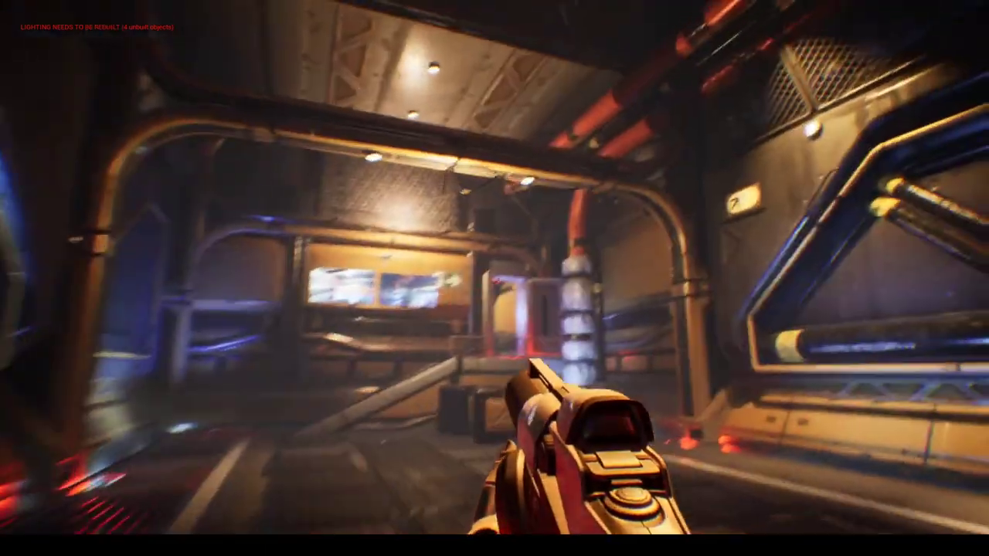
pyautogui.press('w')
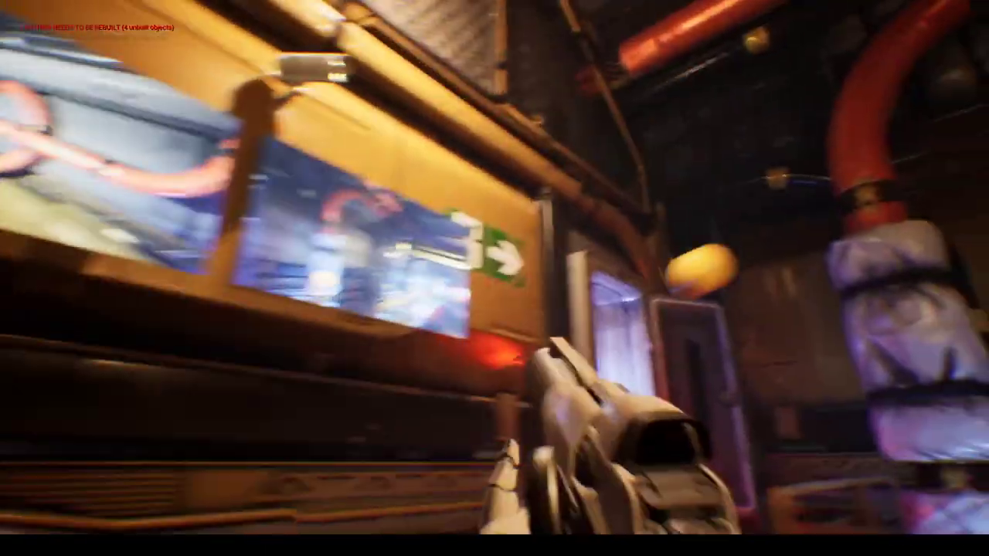
# Step: Step back from the surveillance screens and fire projectiles toward them to check the live camera feeds
pyautogui.press('s')
pyautogui.click(498, 281)
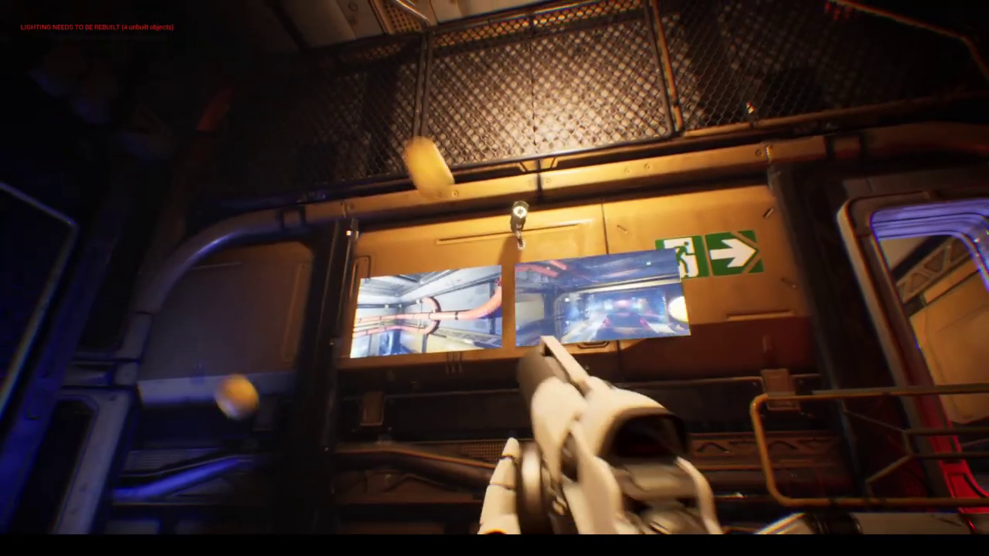
pyautogui.click(498, 282)
pyautogui.click(498, 283)
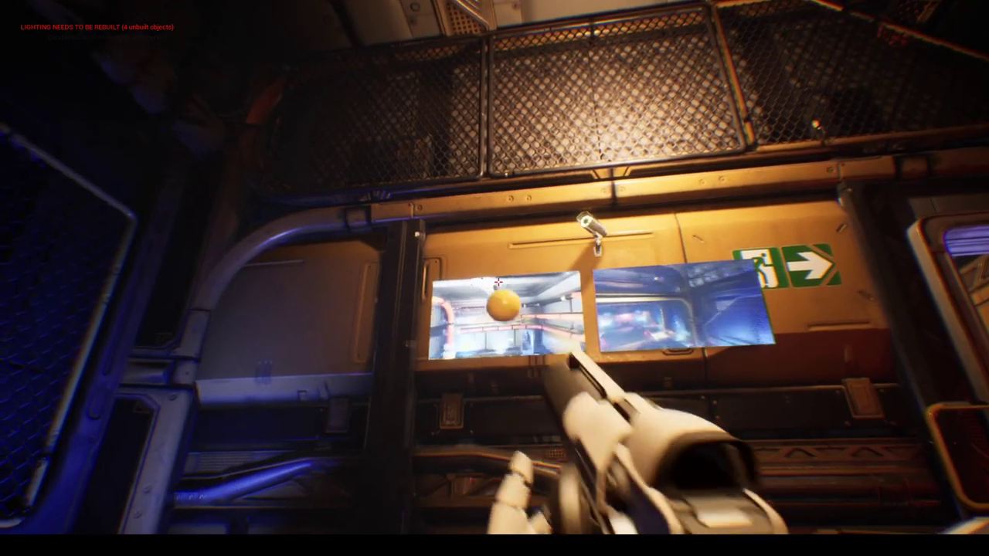
pyautogui.click(499, 282)
pyautogui.click(498, 282)
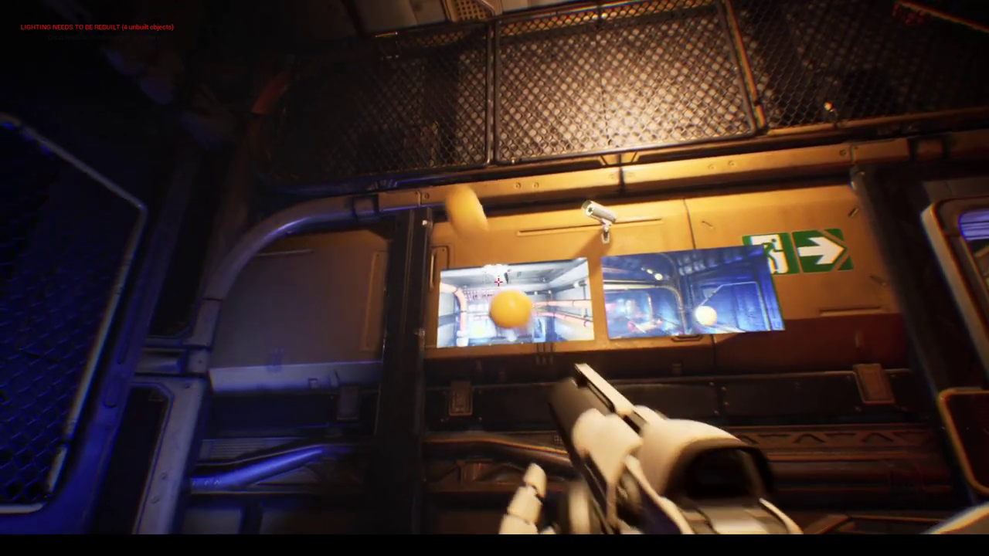